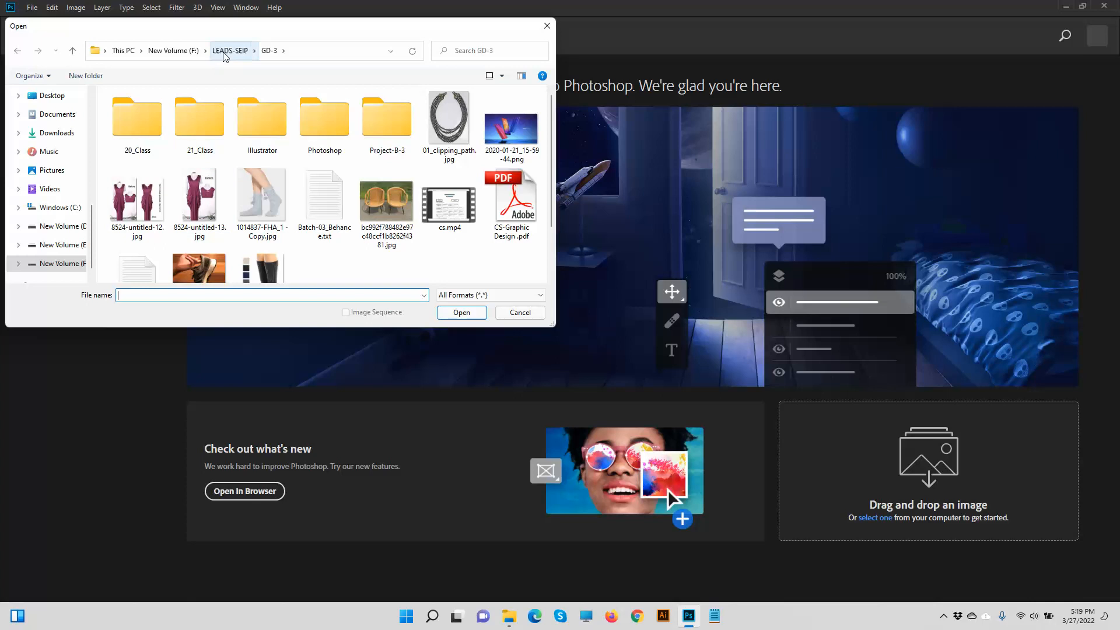
- Open the Warrior-Alpaca-Socks image from the Students Projects folder in GD-4
left_click(128, 150)
double_click(128, 150)
scroll(190, 220, "down", 7)
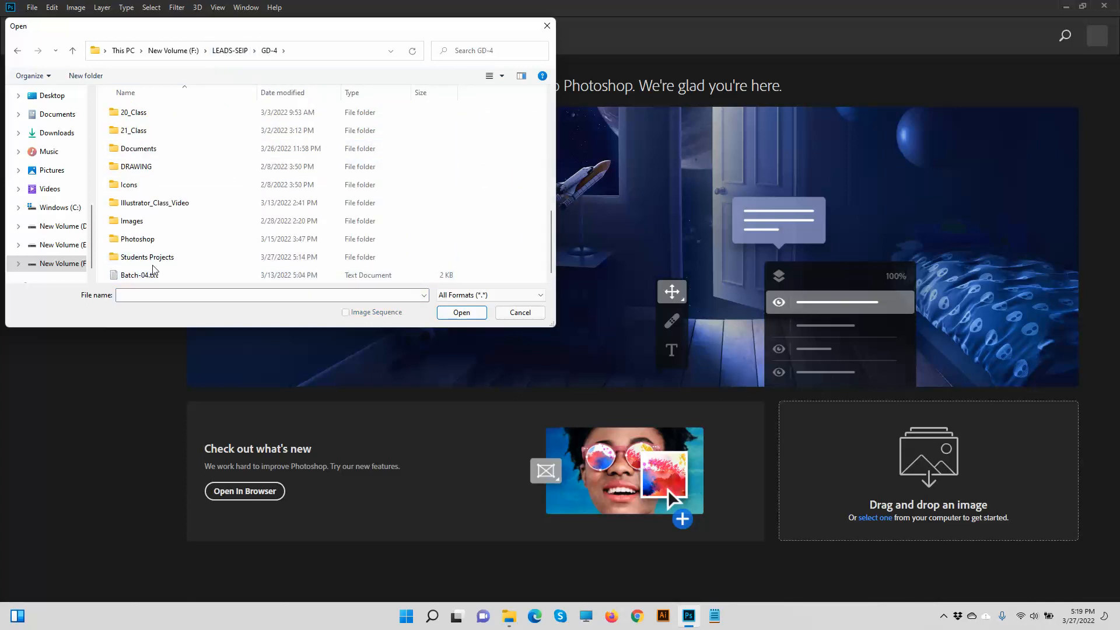
double_click(153, 258)
scroll(377, 219, "down", 2)
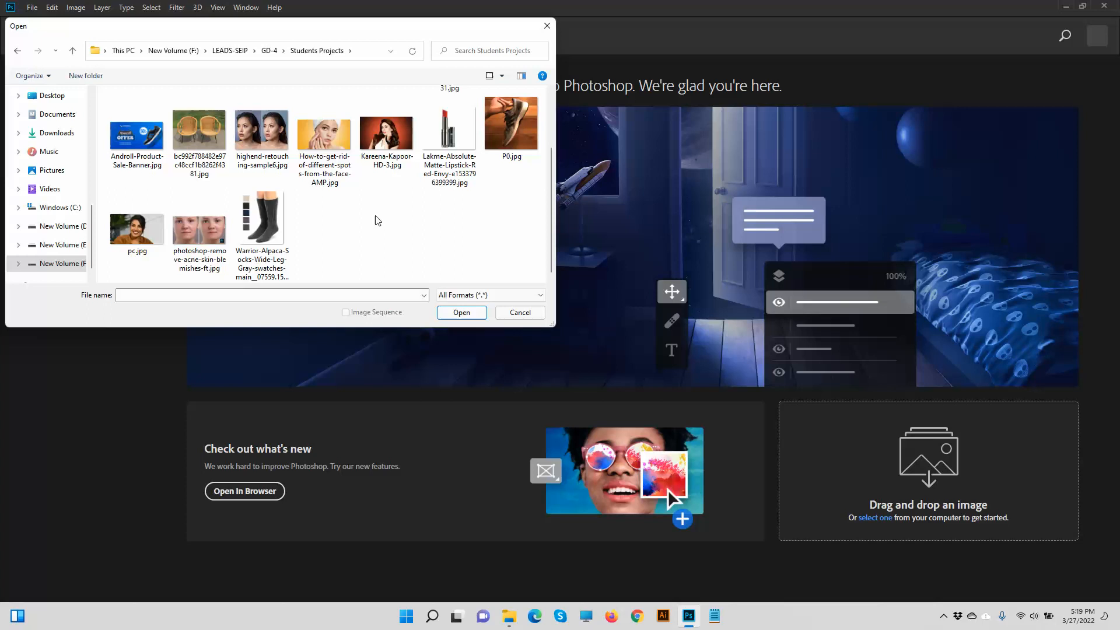
double_click(262, 222)
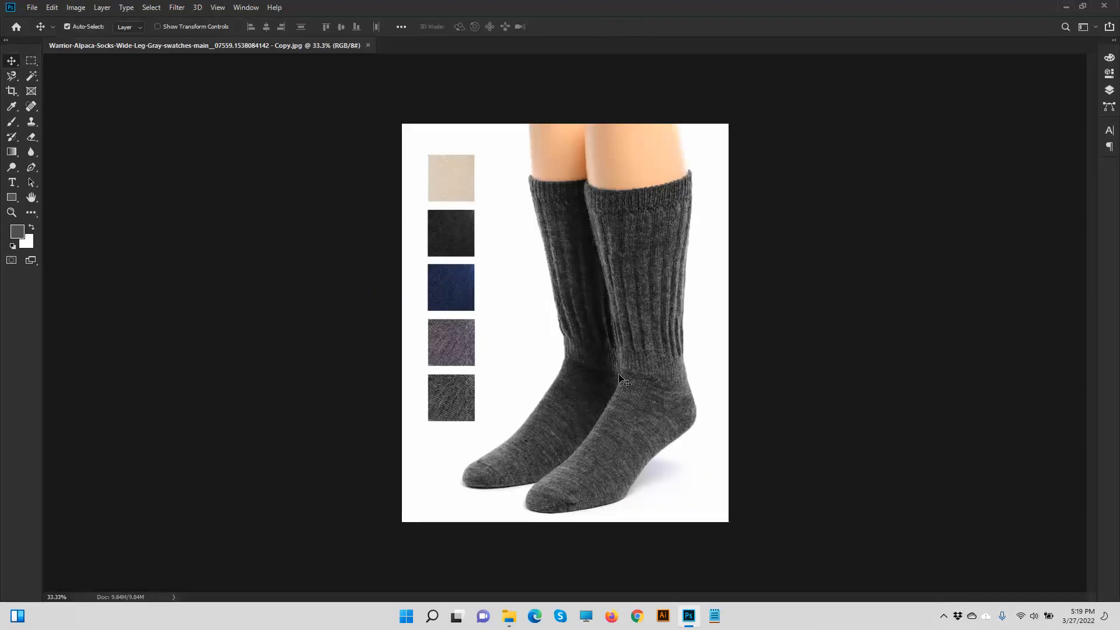
- Start a Pen tool path under the front sock's toe and trace the sole's lower edge to where it turns up towards the arch
key("ctrl+plus")
left_click_drag(641, 334, 566, 341)
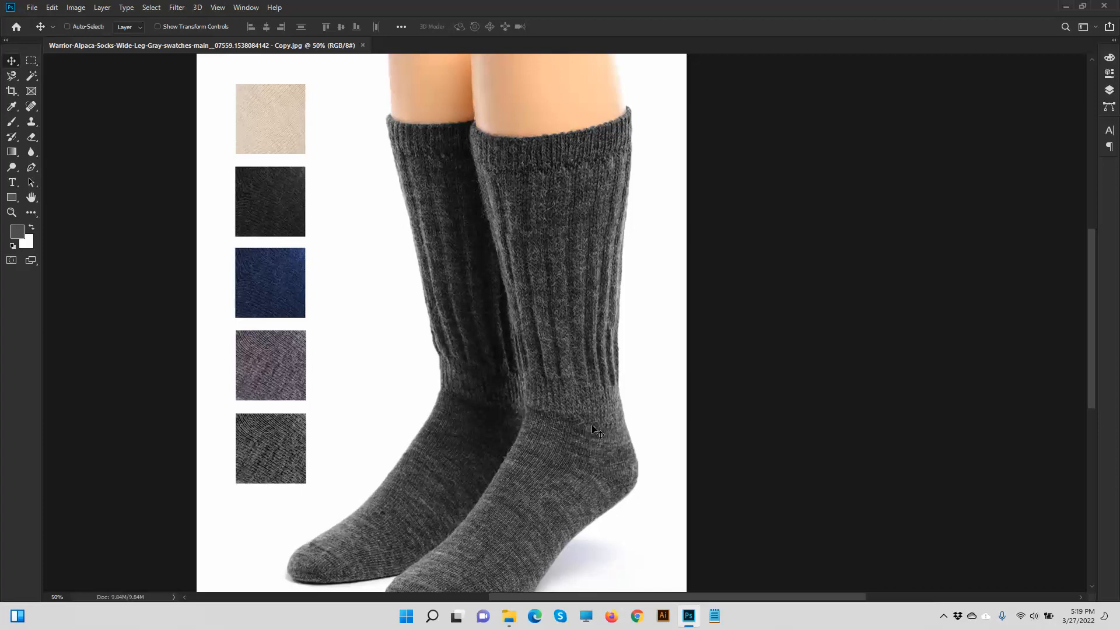
key("ctrl+1")
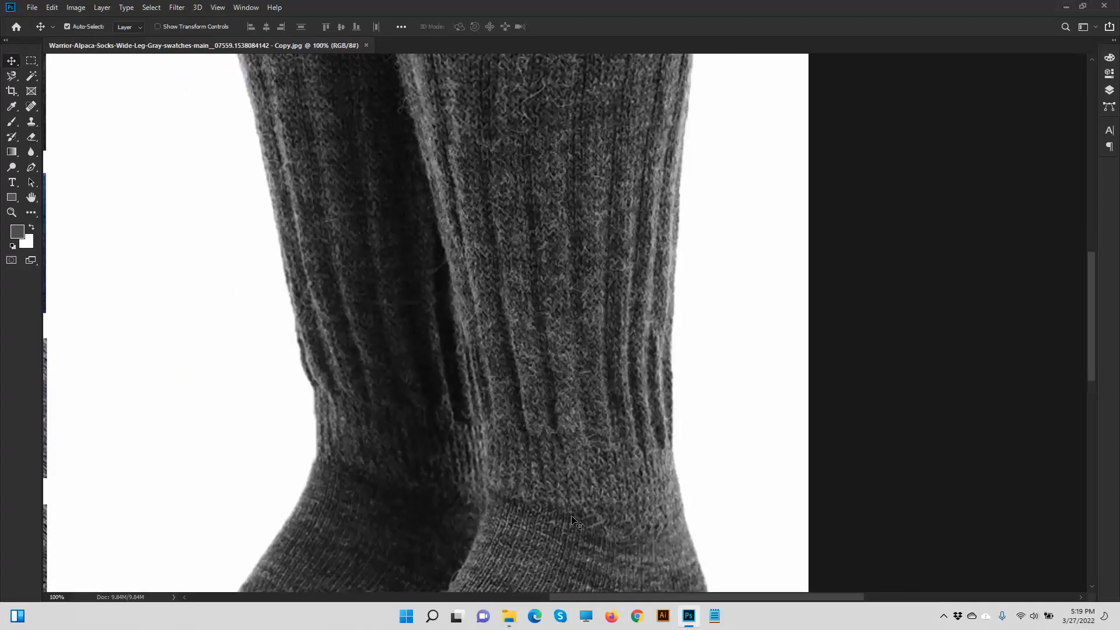
left_click_drag(572, 511, 595, 172)
left_click_drag(474, 401, 549, 317)
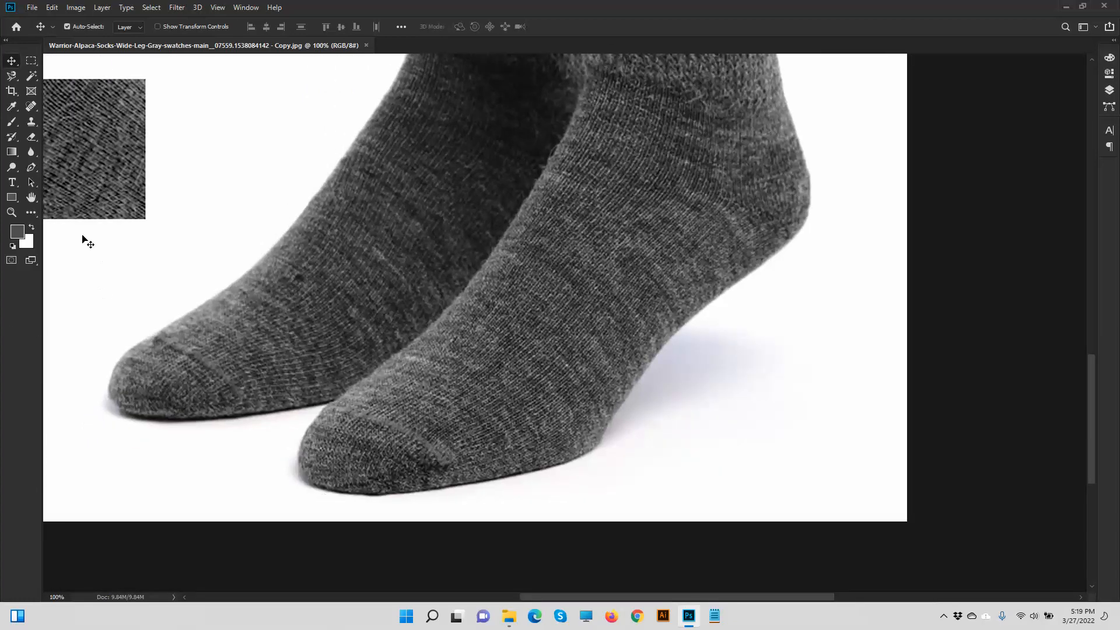
left_click(31, 167)
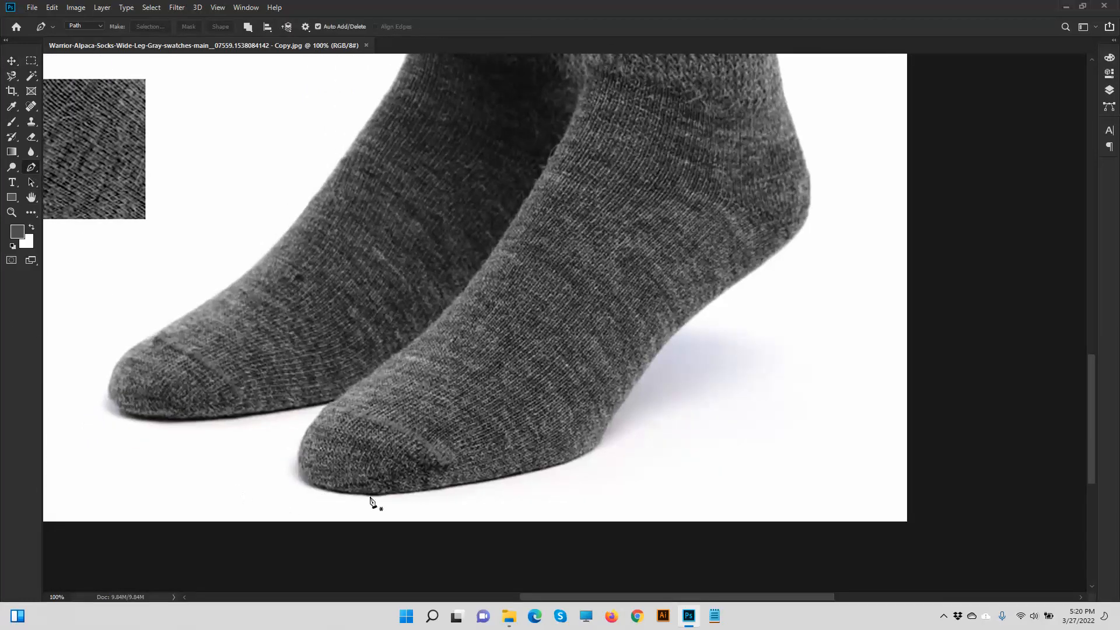
key("ctrl+plus")
key("ctrl+plus")
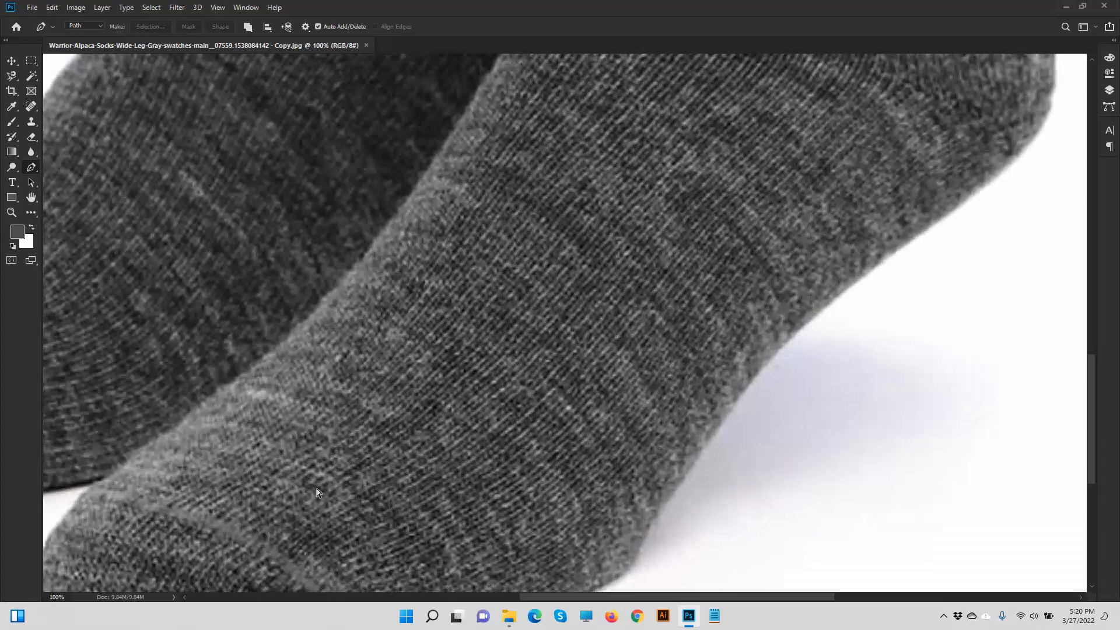
left_click_drag(476, 413, 586, 183)
left_click_drag(350, 406, 571, 364)
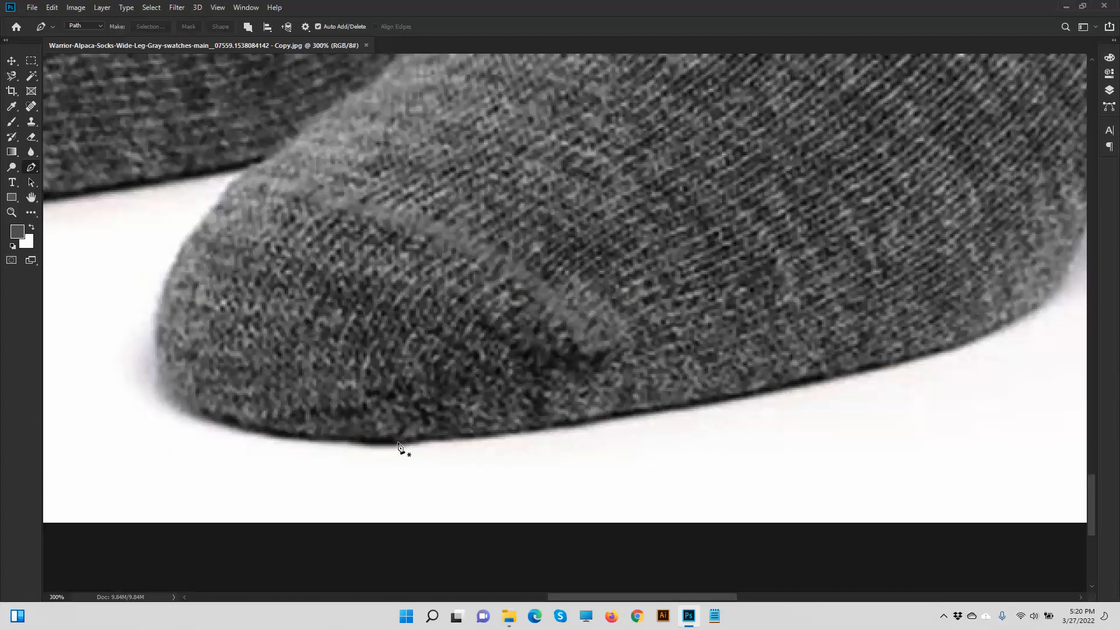
left_click_drag(407, 445, 518, 436)
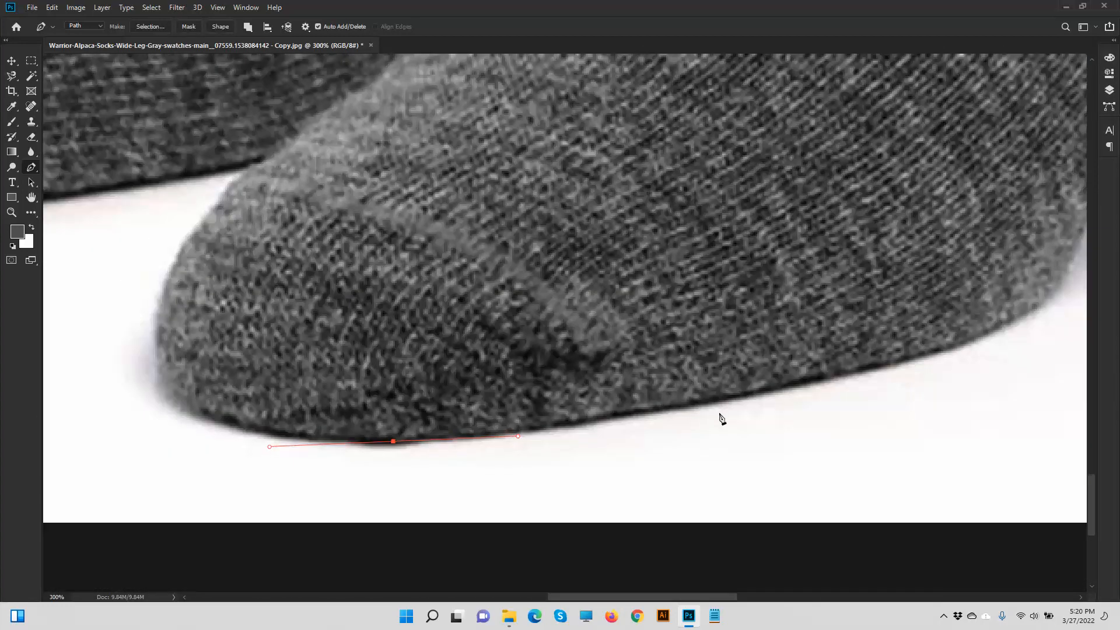
left_click_drag(725, 399, 761, 389)
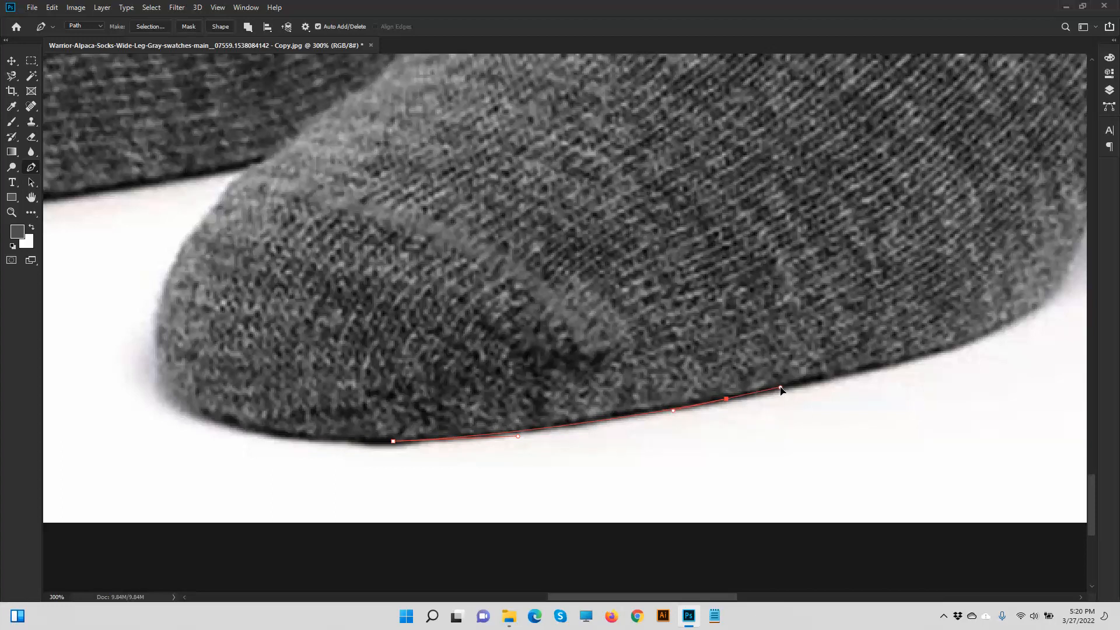
left_click_drag(816, 372, 408, 472)
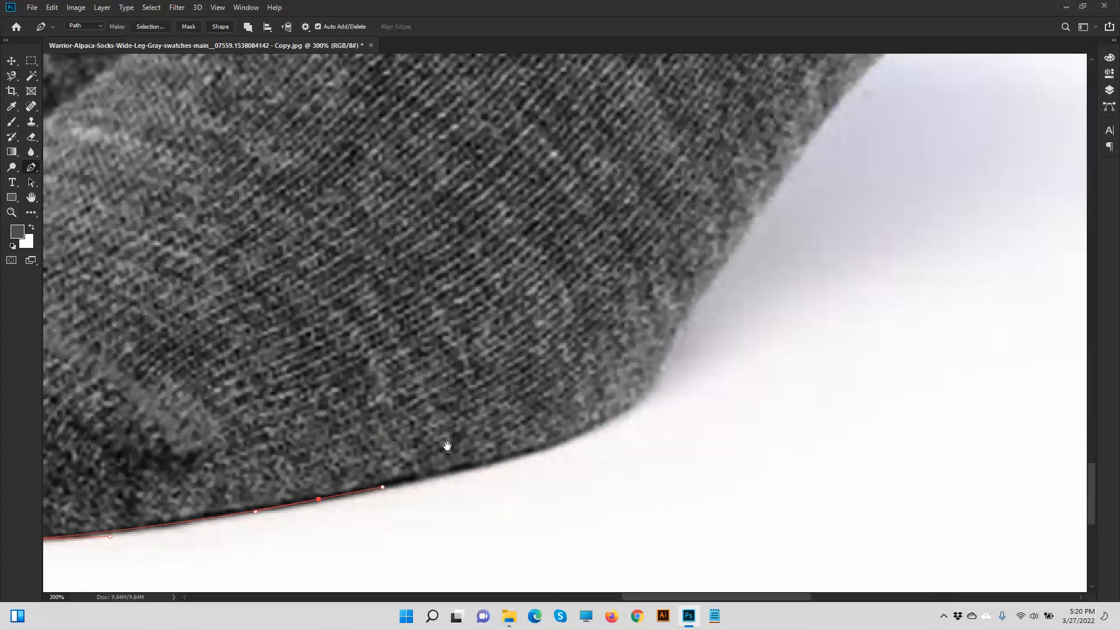
left_click_drag(614, 417, 659, 389)
- Continue the path with curved anchors along the front sock's arch and around its heel
left_click_drag(698, 305, 480, 478)
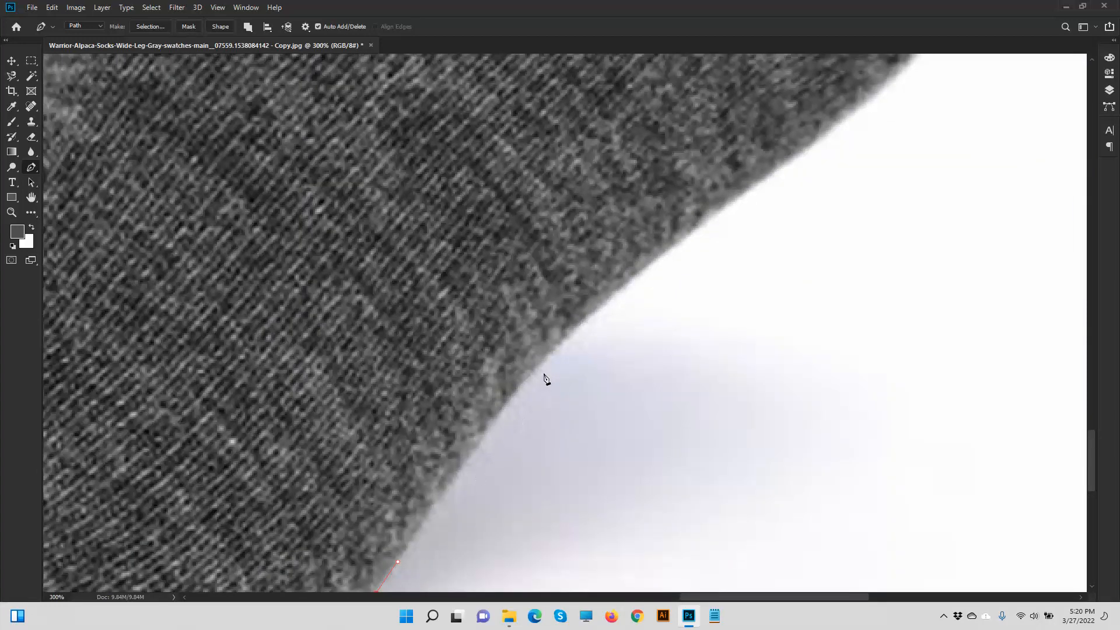
left_click_drag(536, 370, 579, 328)
left_click_drag(662, 334, 494, 396)
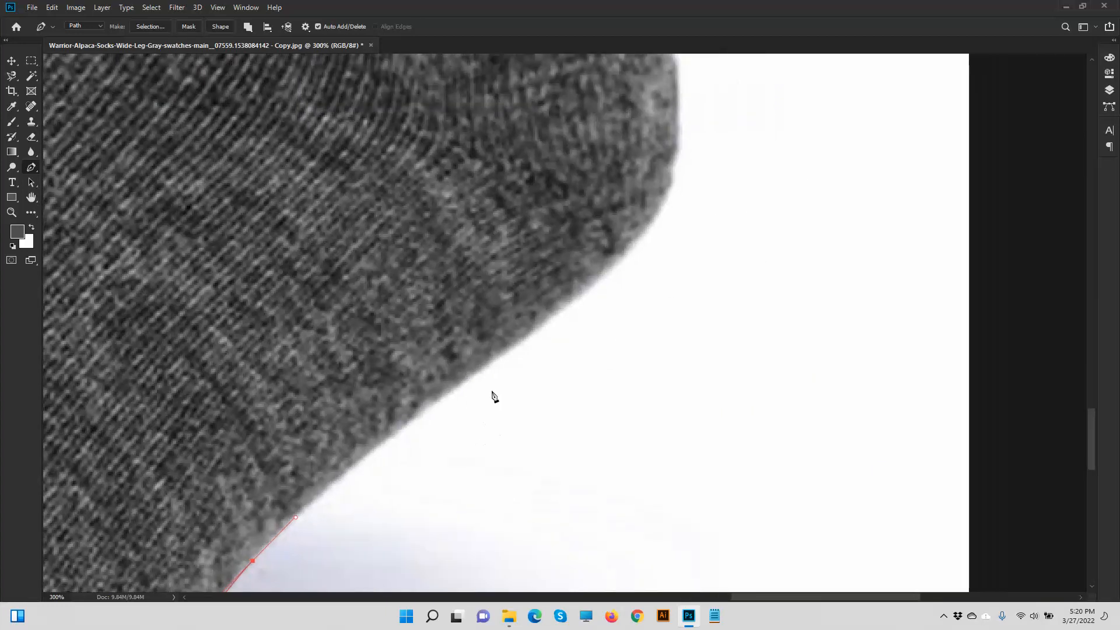
left_click_drag(520, 341, 641, 255)
left_click_drag(655, 158, 696, 413)
left_click_drag(682, 290, 658, 191)
- Trace the path up the front sock's outer edge from the ankle to the middle of the ribbed leg
left_click_drag(645, 136, 621, 380)
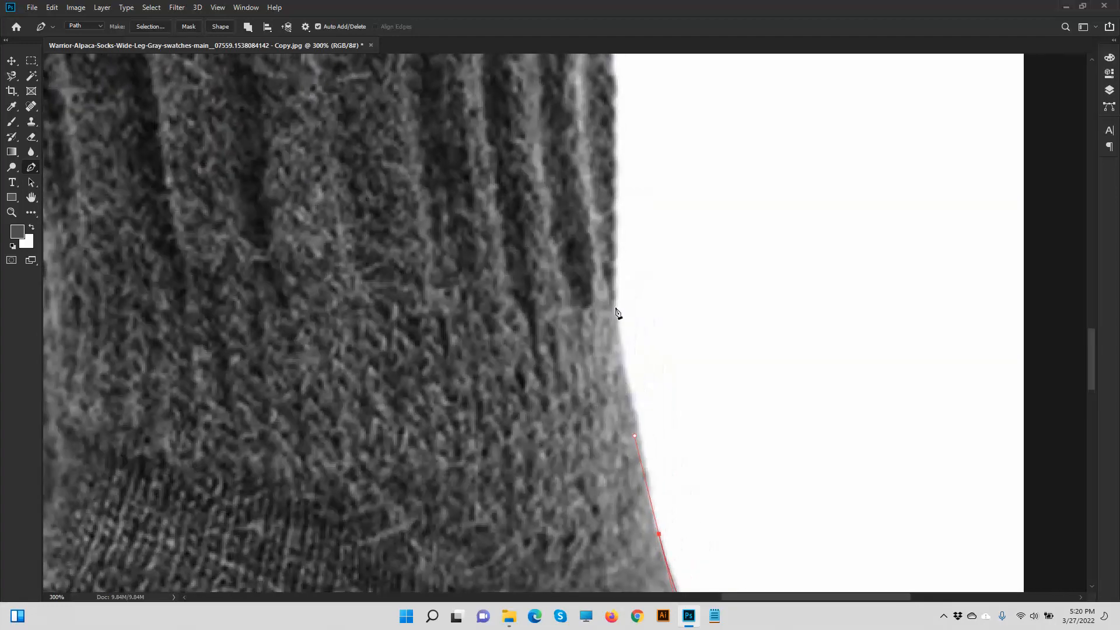
left_click_drag(614, 300, 613, 277)
left_click_drag(615, 199, 565, 427)
left_click_drag(565, 313, 563, 268)
left_click_drag(606, 170, 605, 390)
left_click_drag(574, 211, 577, 155)
- Extend the path up the front sock's upper outer edge and around the raised corner of its cuff
left_click_drag(572, 228, 576, 444)
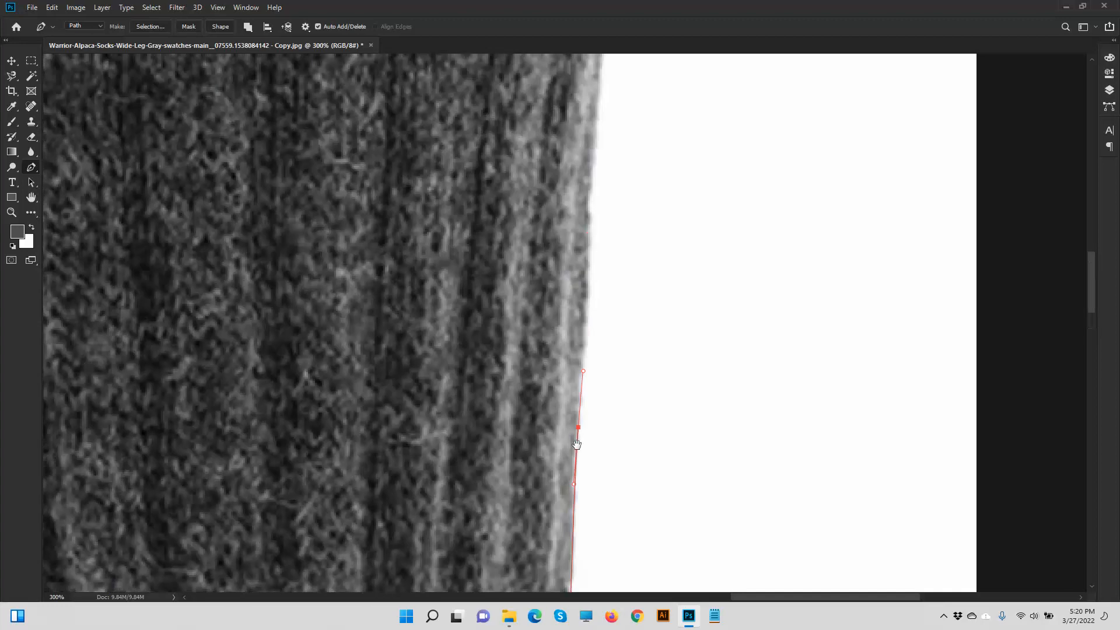
left_click_drag(579, 167, 557, 313)
left_click_drag(579, 234, 560, 451)
left_click_drag(586, 224, 589, 584)
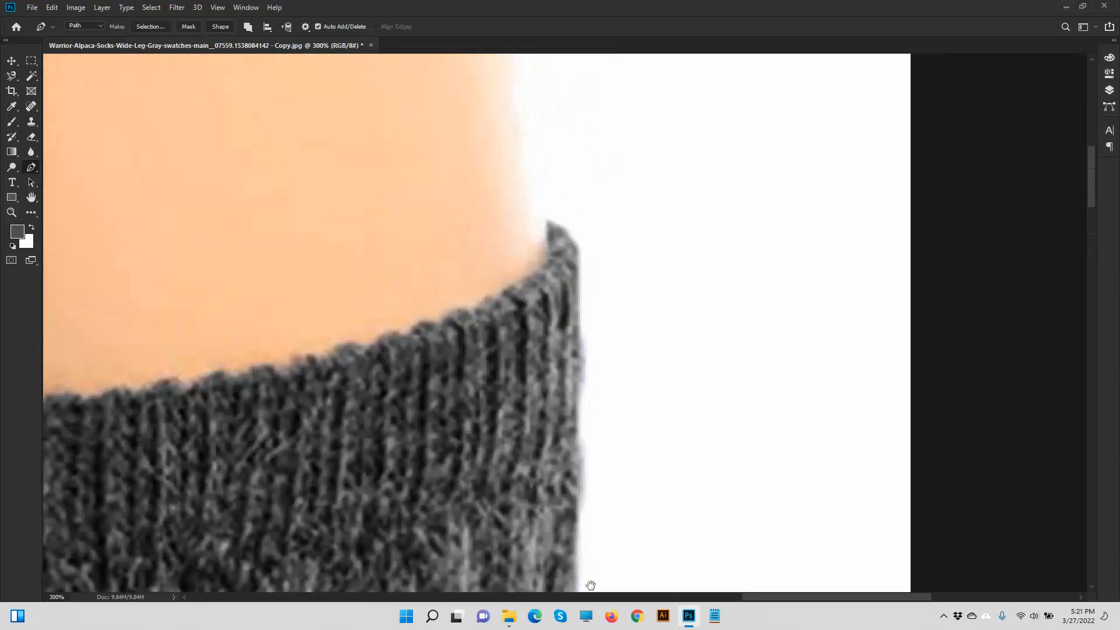
left_click_drag(581, 291, 581, 217)
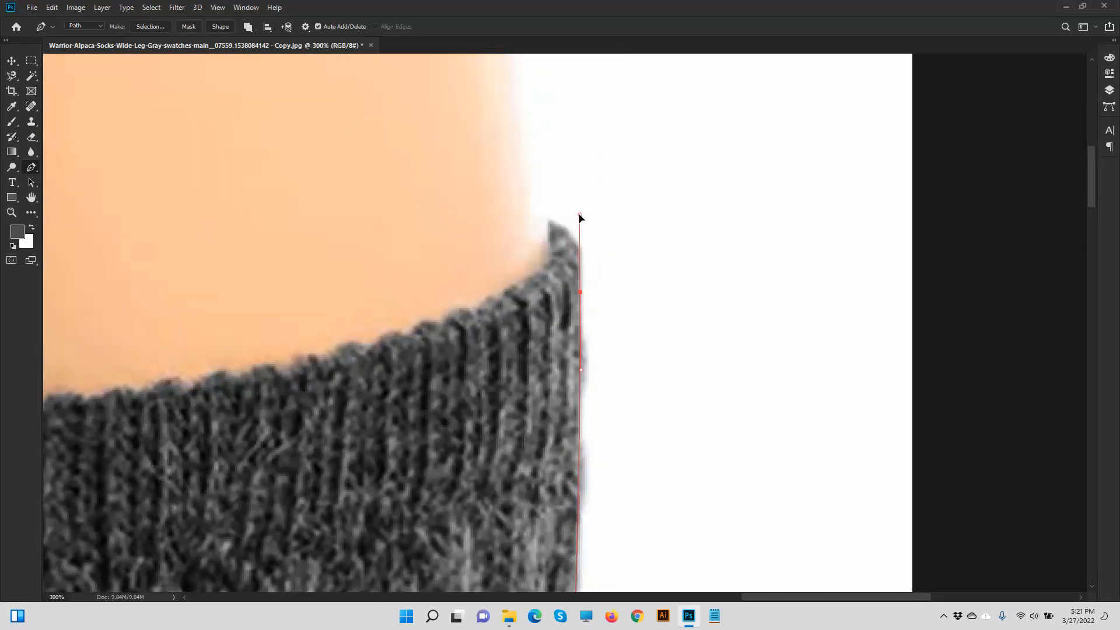
left_click(549, 220)
left_click(543, 239)
- Take the path up the front leg's outer edge to the image's top border and across to the back leg's outer edge
left_click_drag(517, 152, 532, 422)
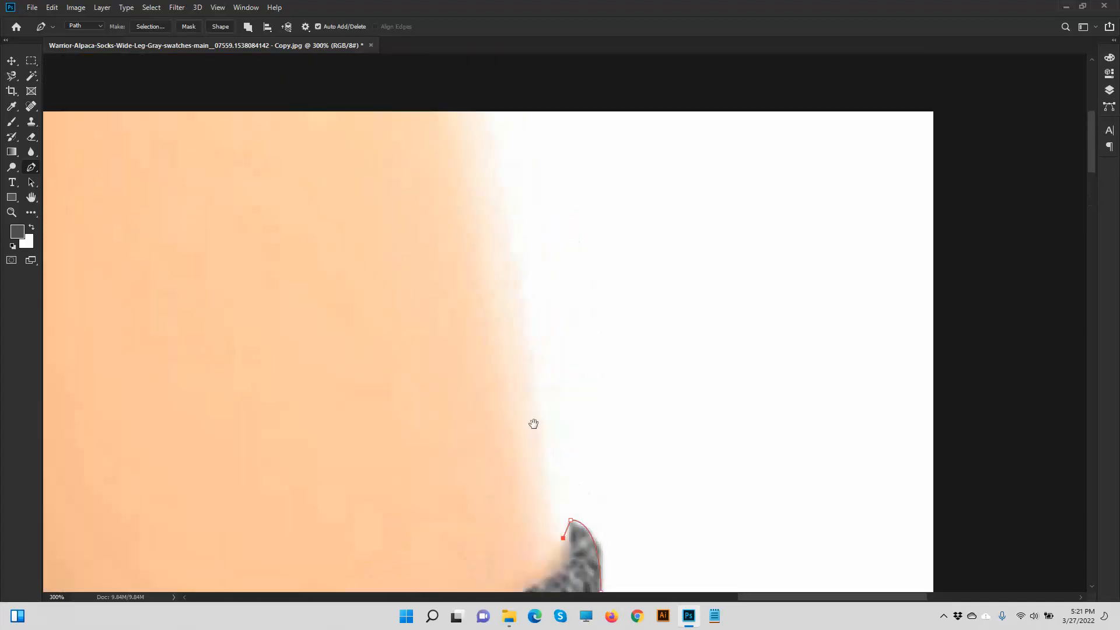
left_click_drag(480, 488, 480, 307)
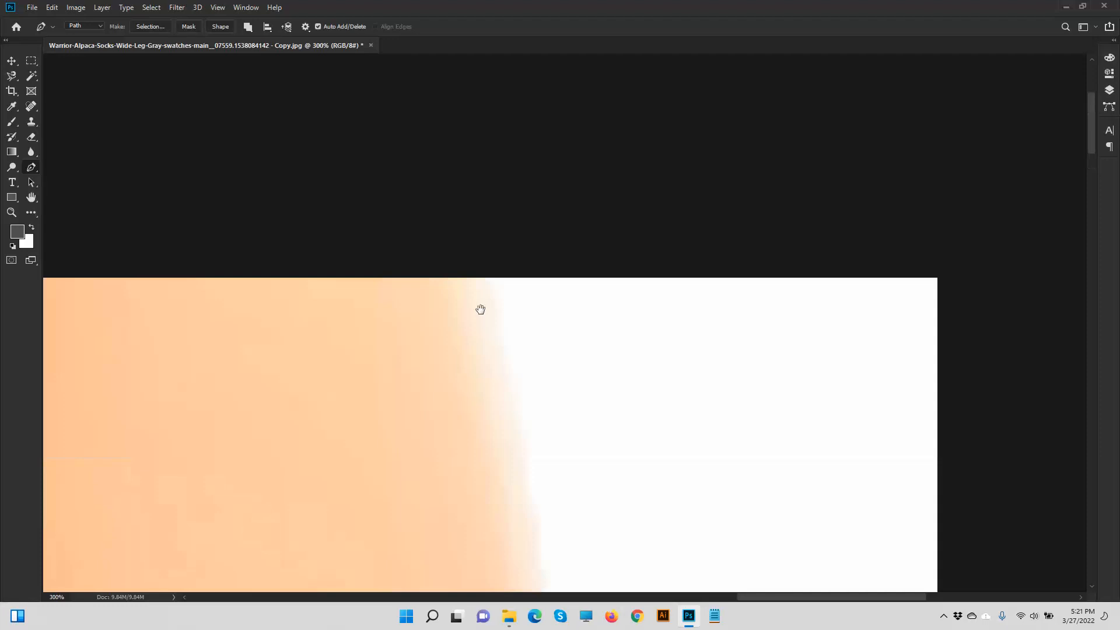
left_click(481, 278)
key("ctrl+minus")
key("ctrl+minus")
key("ctrl+minus")
key("ctrl+minus")
key("ctrl+minus")
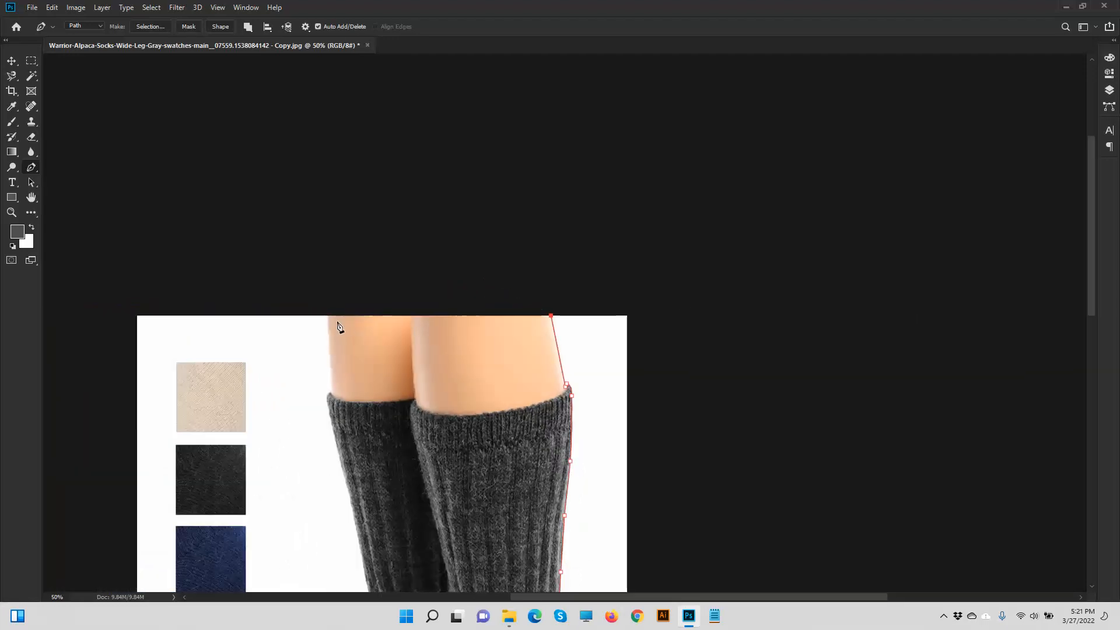
left_click(327, 316)
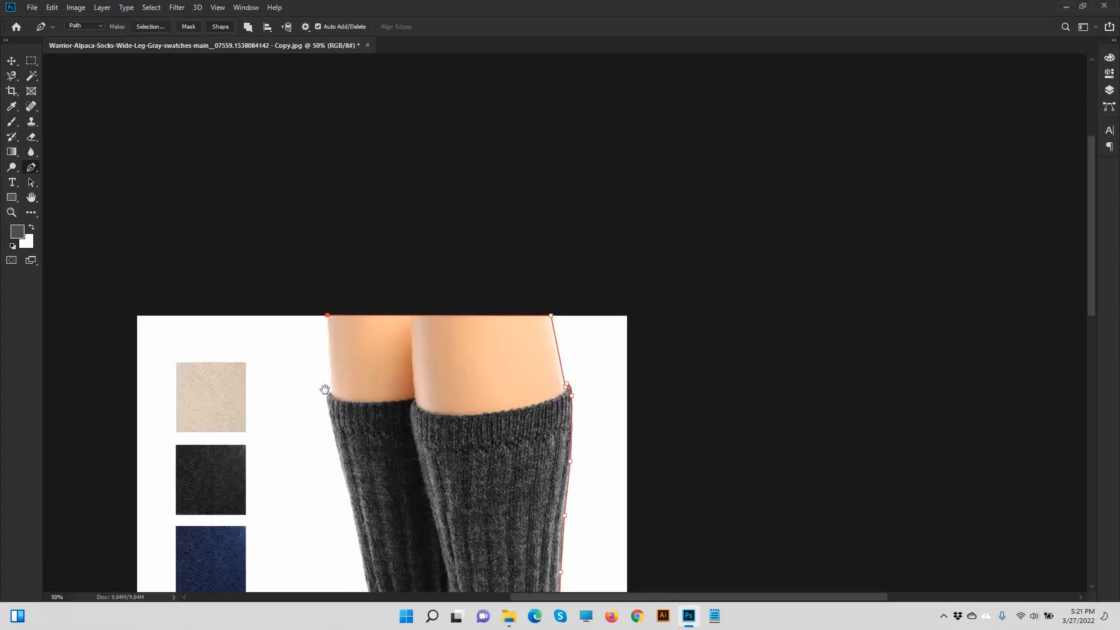
- Bring the path straight down the back leg's outer edge to the top of the back sock's cuff
left_click_drag(324, 389, 501, 332)
key("ctrl+plus")
key("ctrl+plus")
key("ctrl+plus")
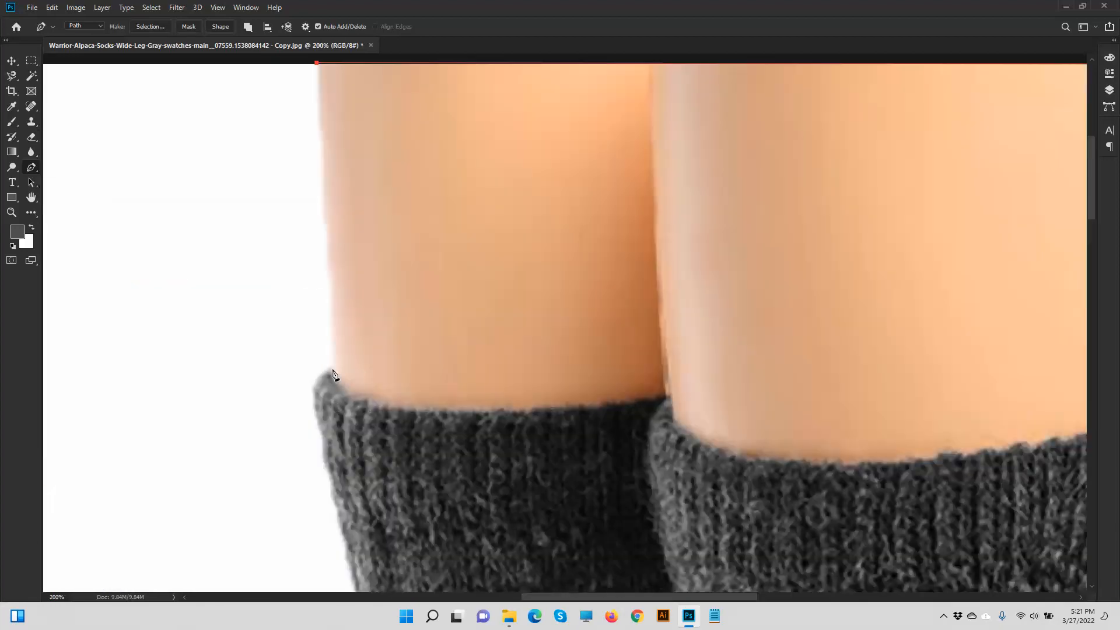
left_click(330, 368)
right_click(332, 402)
left_click(312, 403)
- Curve the path around the back sock's cuff corner and down the outer edge of its upper ribbing
key("ctrl+plus")
key("ctrl+plus")
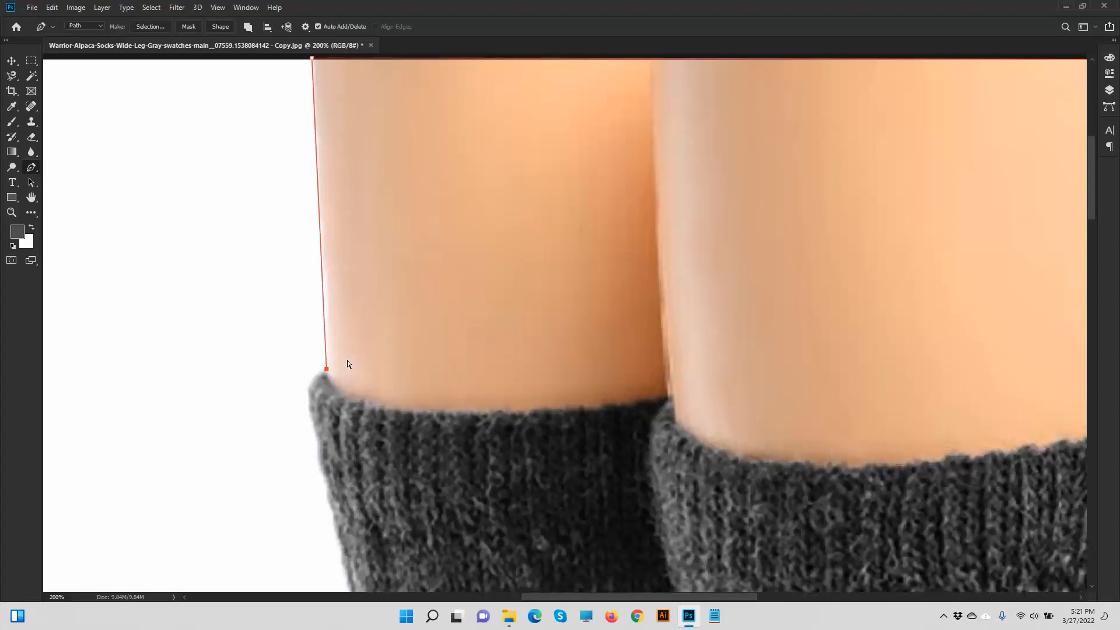
left_click_drag(357, 444, 560, 245)
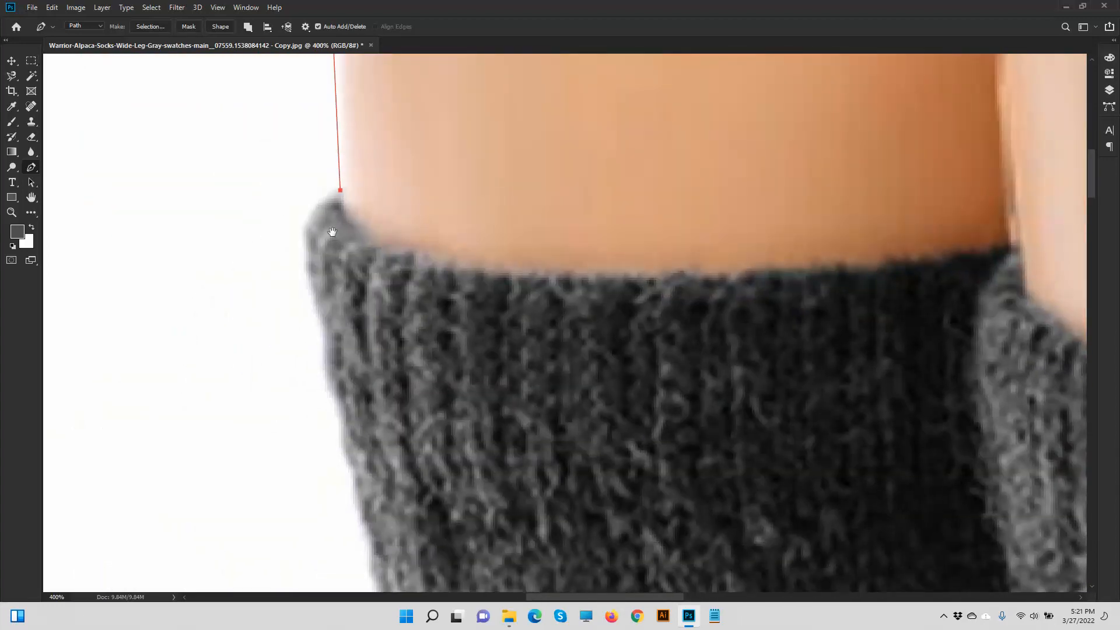
left_click_drag(309, 246, 308, 264)
left_click_drag(322, 330, 324, 344)
left_click_drag(340, 393, 331, 262)
left_click_drag(346, 322, 354, 351)
left_click_drag(388, 497, 395, 519)
- Continue the path with smooth anchors down the middle of the back sock's outer leg edge
left_click_drag(448, 449, 394, 178)
left_click_drag(403, 401, 414, 436)
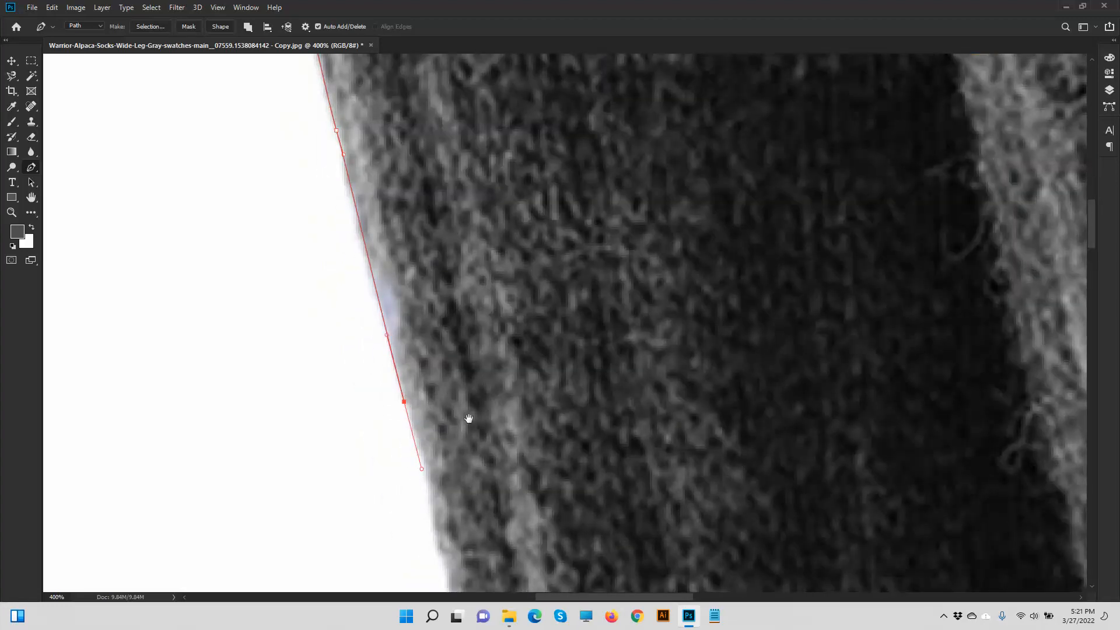
left_click_drag(480, 499, 363, 113)
left_click_drag(358, 350, 376, 425)
left_click_drag(473, 270, 473, 212)
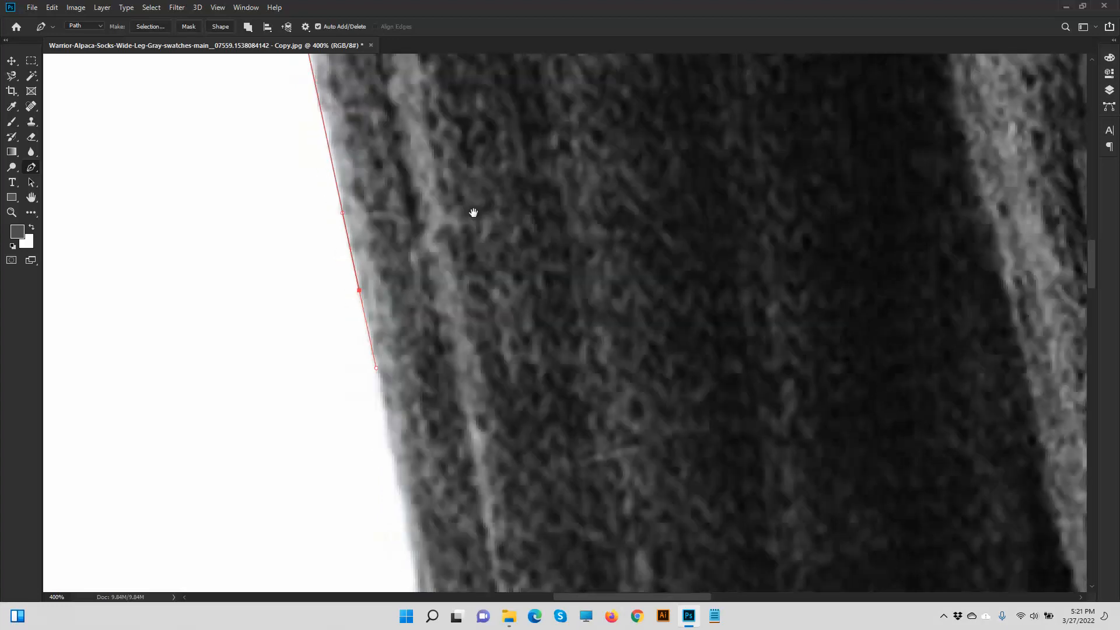
left_click_drag(493, 483, 418, 169)
left_click_drag(367, 413, 380, 475)
- Trace the path around the uneven folds at the lower end of the back sock's ribbing
left_click_drag(434, 409, 364, 82)
left_click_drag(309, 192, 314, 224)
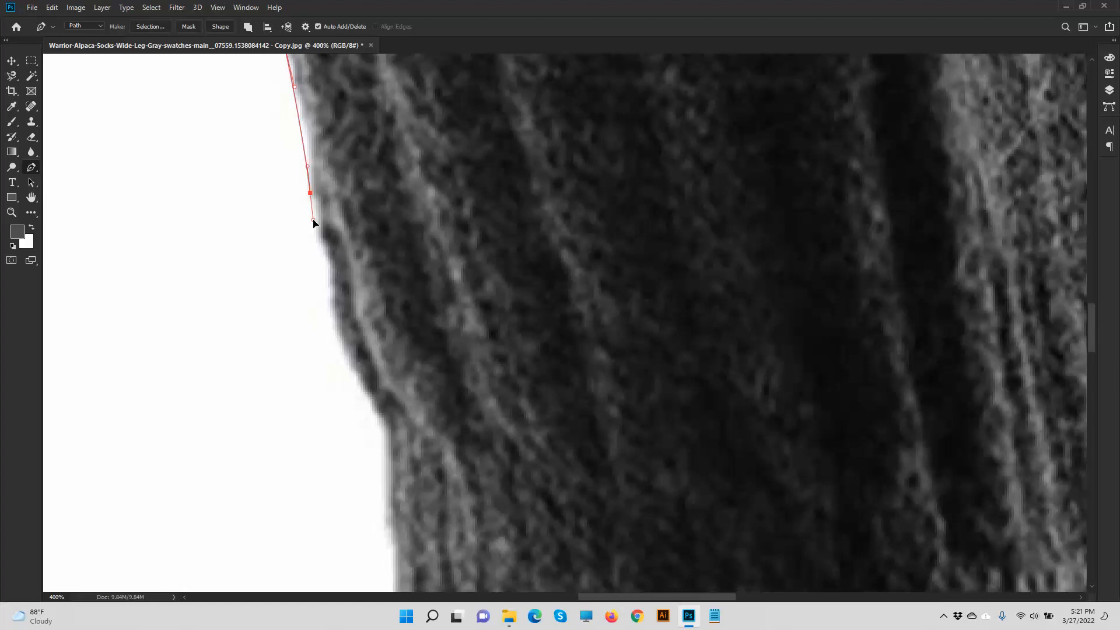
left_click_drag(323, 261, 332, 290)
left_click_drag(401, 319, 377, 143)
left_click_drag(321, 181, 334, 204)
left_click_drag(358, 259, 360, 287)
- Curve the path around the front of the back sock's ankle and onto the top of the foot
left_click_drag(419, 373, 387, 155)
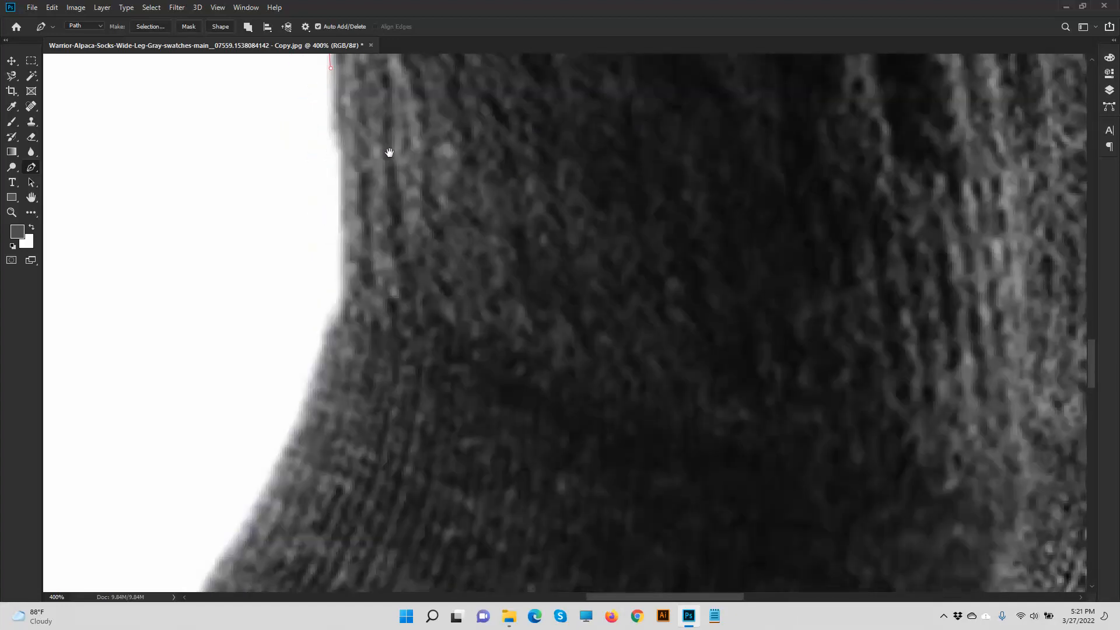
left_click_drag(336, 295, 322, 337)
left_click_drag(398, 354, 470, 111)
left_click_drag(389, 192, 434, 477)
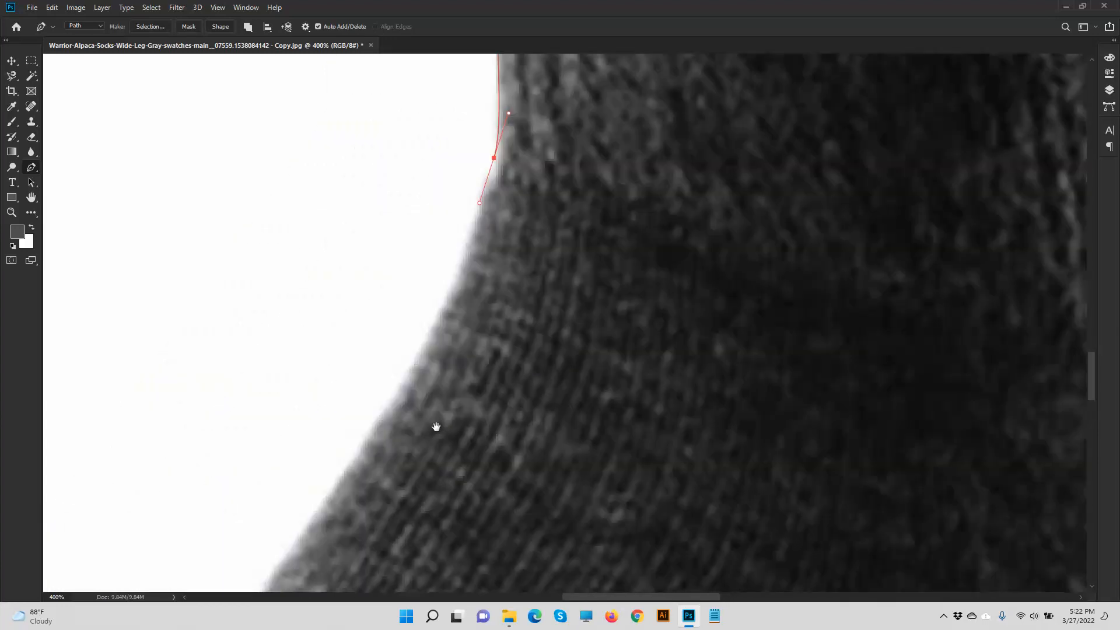
left_click_drag(400, 383, 333, 508)
left_click_drag(523, 391, 591, 163)
left_click(280, 381)
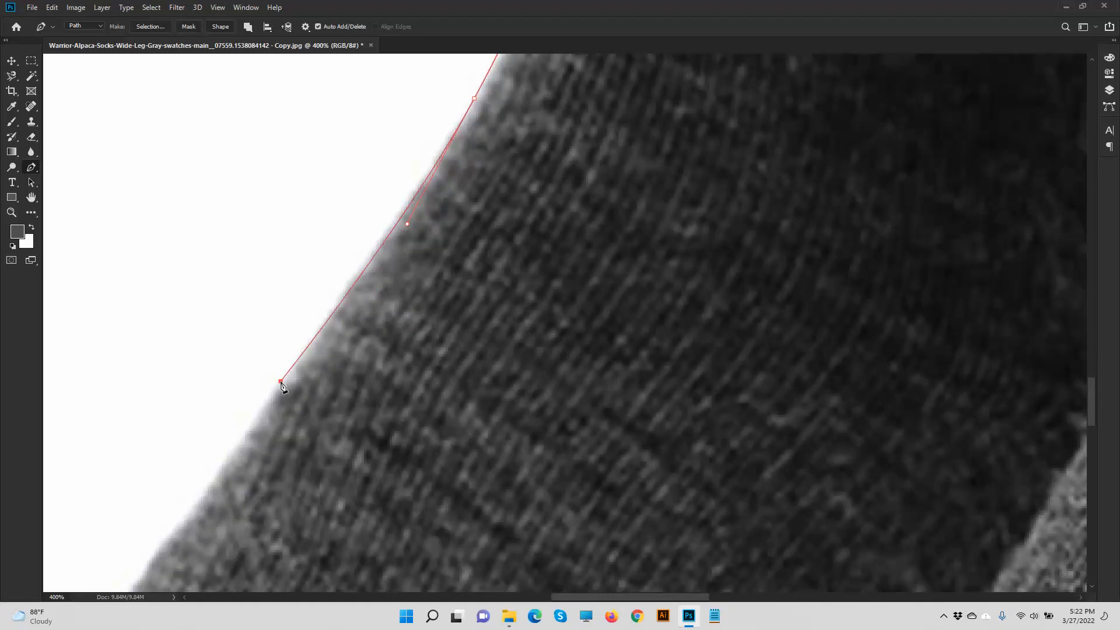
- Extend the path along the top edge of the back sock's foot to the start of the toe
left_click_drag(419, 406, 558, 136)
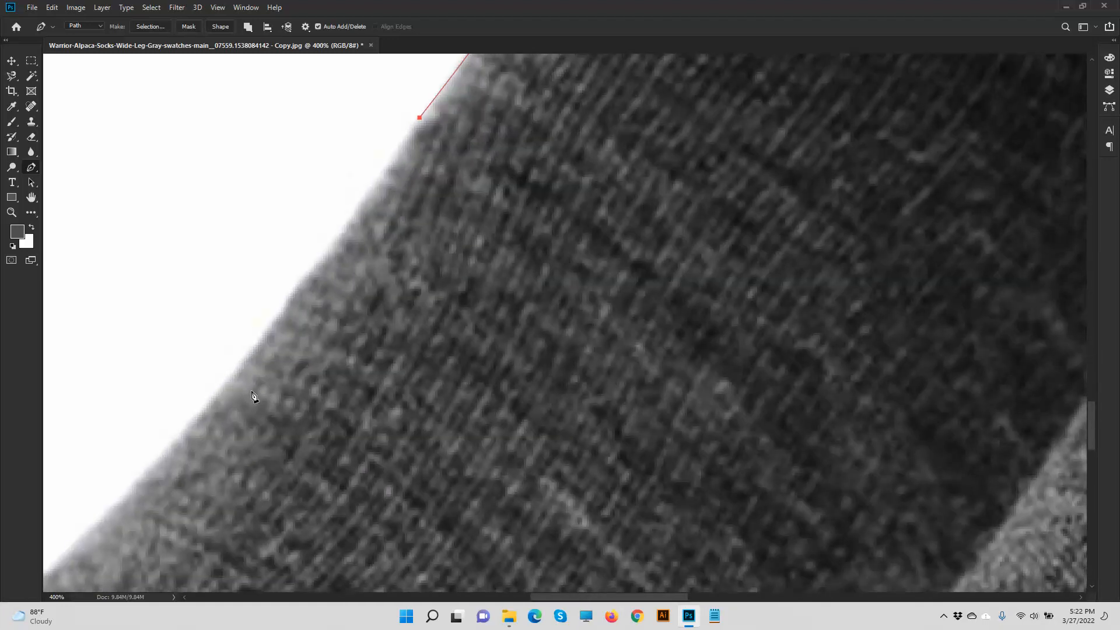
left_click_drag(192, 421, 168, 450)
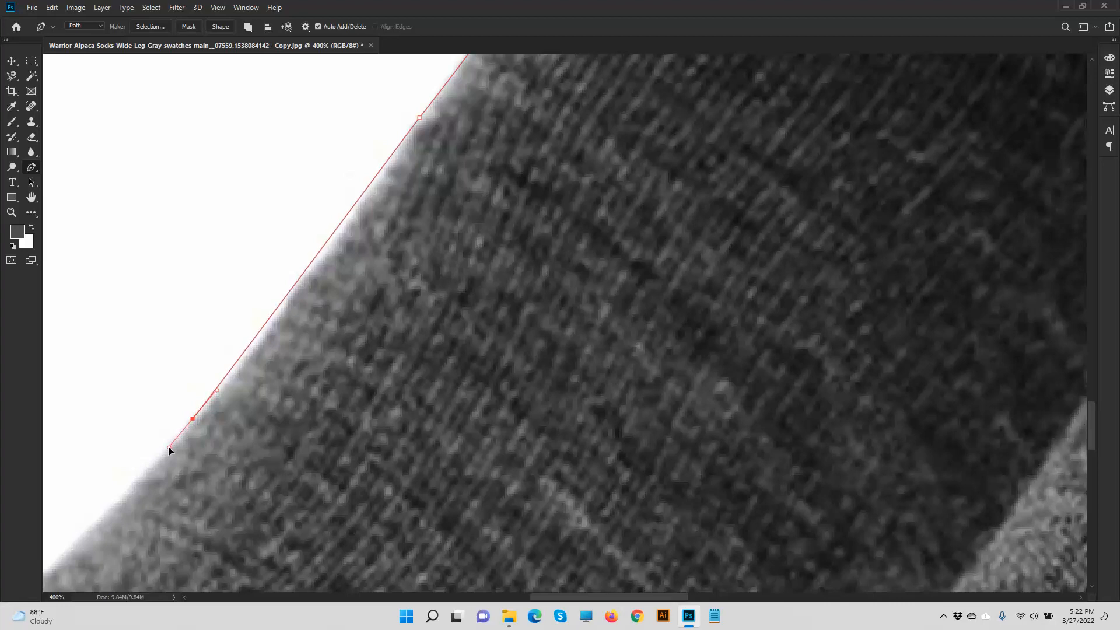
left_click_drag(466, 226, 505, 147)
left_click_drag(58, 492, 258, 222)
left_click_drag(150, 324, 55, 382)
left_click_drag(268, 348, 603, 135)
left_click_drag(116, 353, 92, 386)
- Curve the path around the tip of the back sock's toe and onto the underside of the foot
left_click_drag(211, 388, 294, 186)
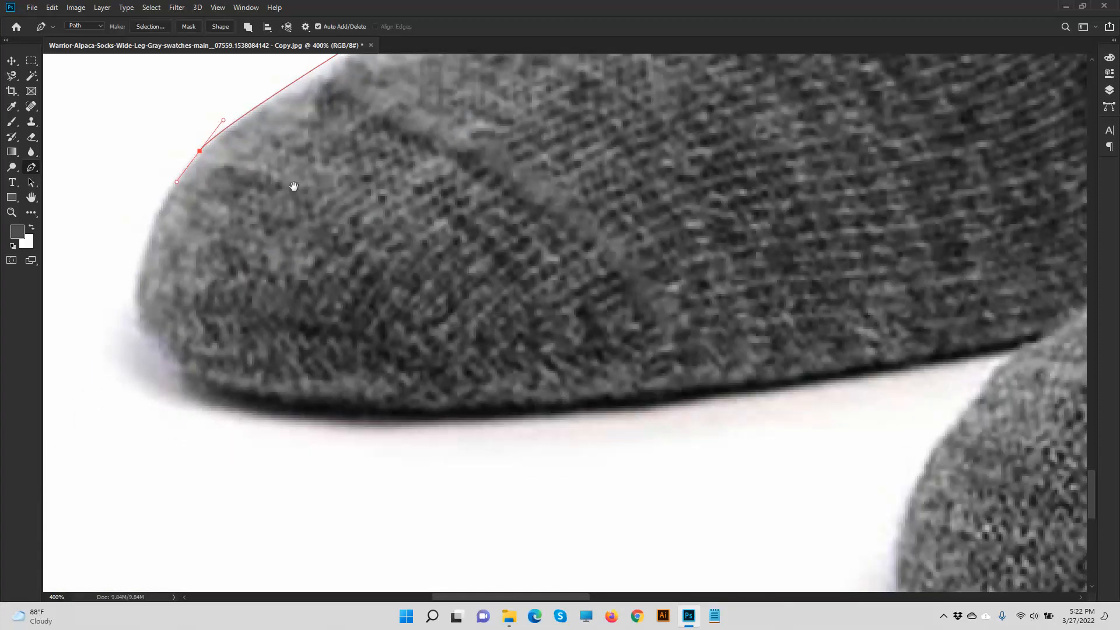
left_click_drag(160, 353, 224, 432)
left_click(161, 354)
left_click_drag(407, 409, 610, 405)
- Extend the path along the back sock's sole to a corner anchor where it meets the front sock
left_click_drag(695, 388, 388, 389)
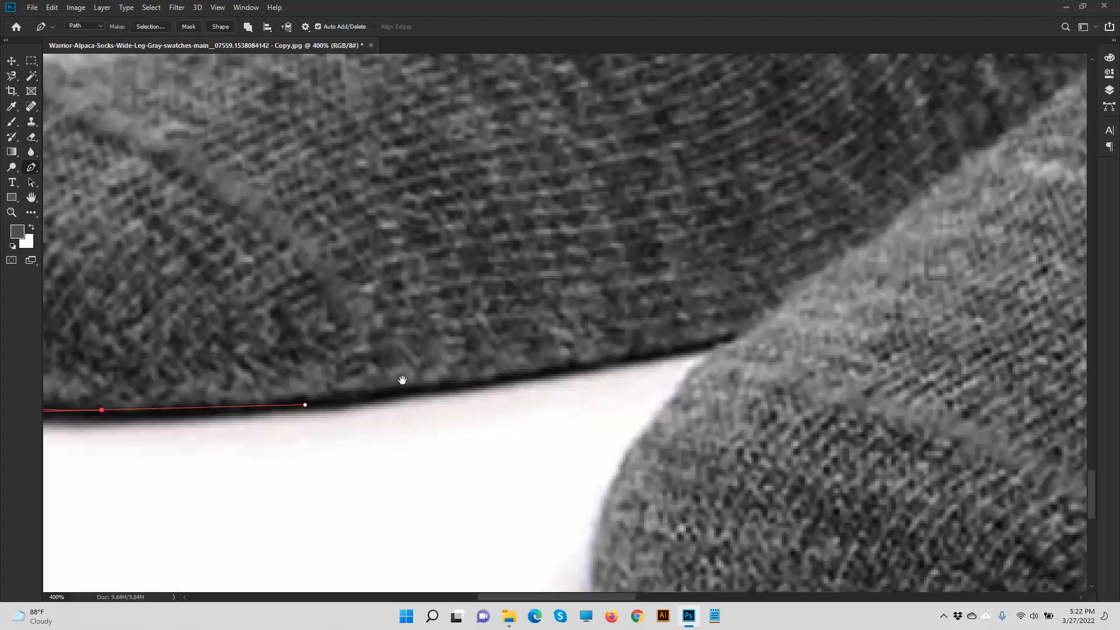
left_click_drag(519, 376, 581, 367)
left_click_drag(633, 339, 438, 329)
left_click(540, 325)
- Trace the path around the front sock's toe and close it at the starting anchor on the sole
left_click_drag(473, 385, 480, 226)
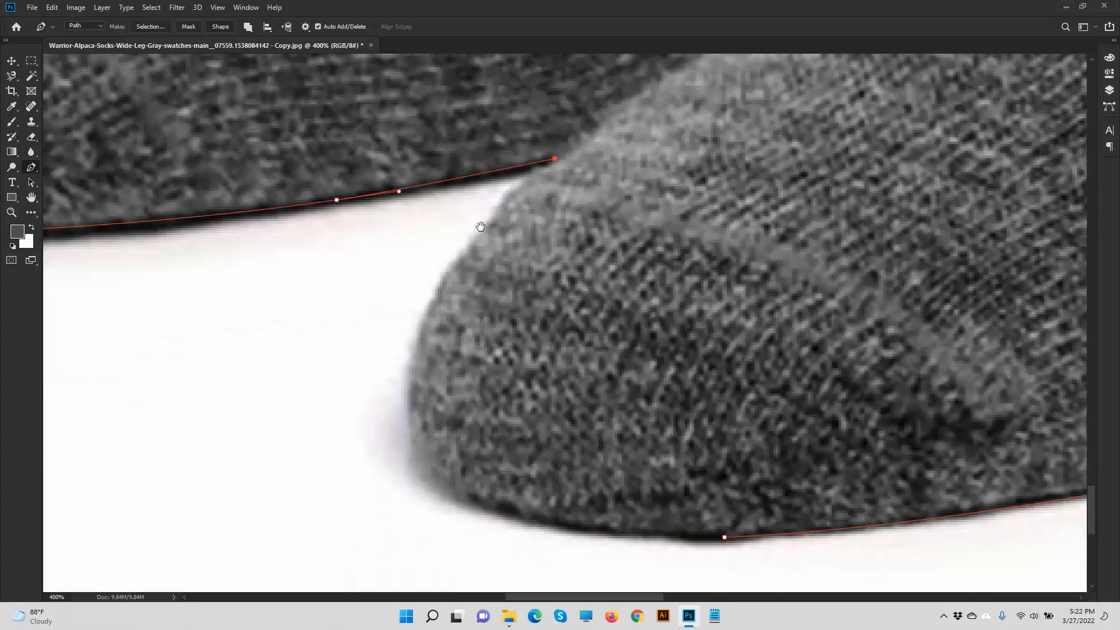
left_click_drag(438, 296, 399, 383)
left_click_drag(474, 497, 559, 526)
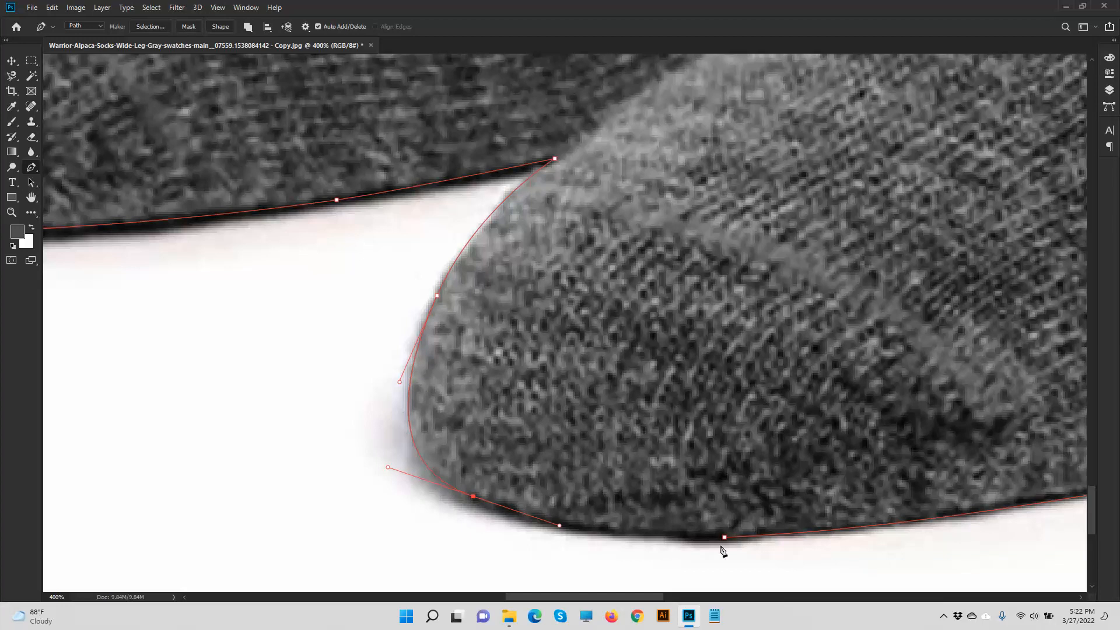
key("h")
left_click_drag(723, 539, 465, 289)
- Refine the closed path under the front sock's toe by adjusting its anchors and direction handle to follow the edge
left_click_drag(29, 185, 65, 200)
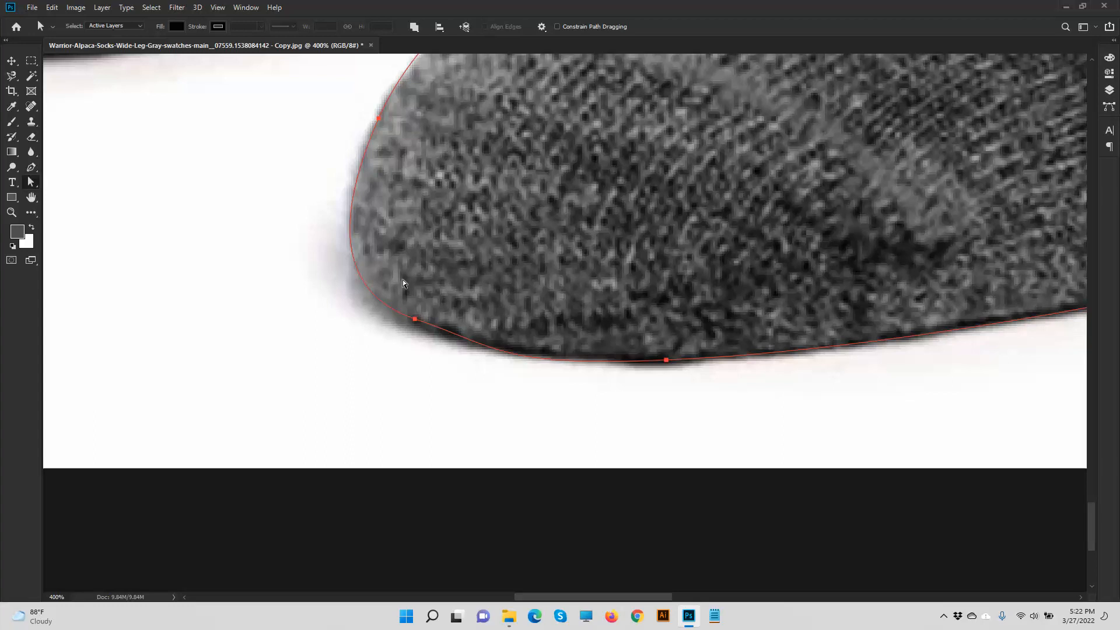
left_click(415, 319)
left_click_drag(417, 324, 409, 327)
left_click_drag(495, 354, 485, 348)
left_click(501, 366)
left_click_drag(501, 367, 532, 361)
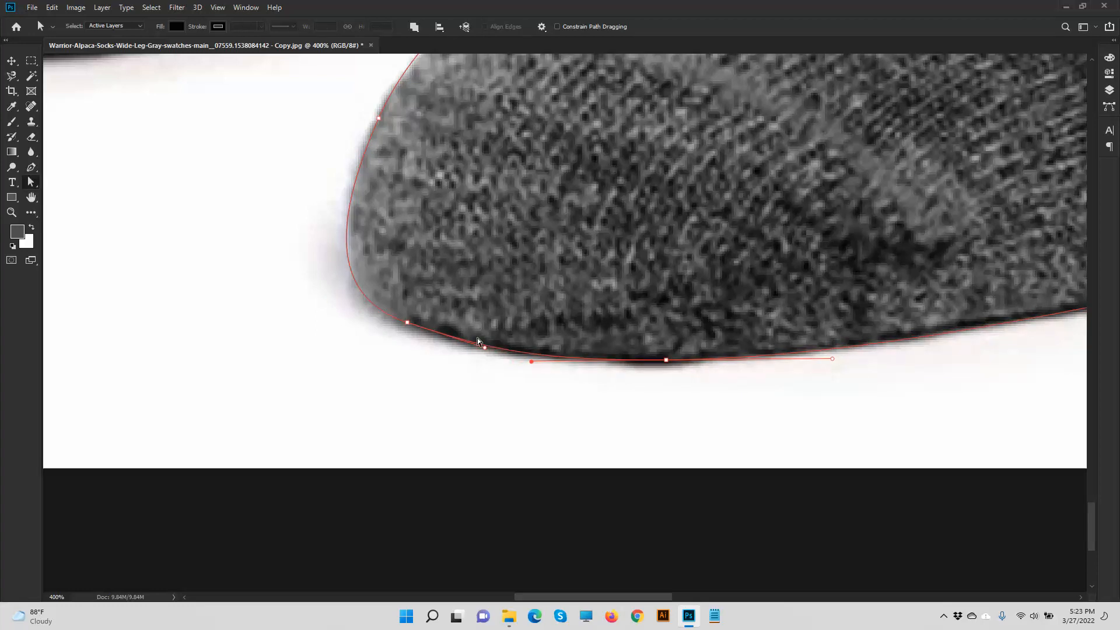
- Create a new document 1200 pixels wide and 628 pixels high
key("ctrl+minus")
key("ctrl+minus")
key("ctrl+minus")
key("ctrl+minus")
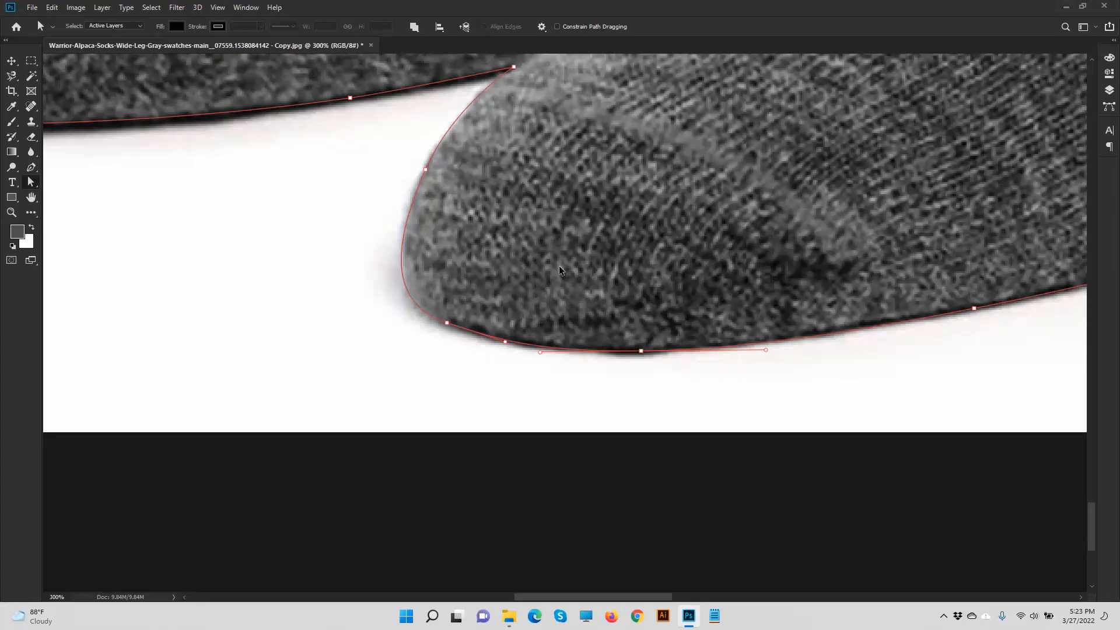
key("ctrl+minus")
key("ctrl+minus")
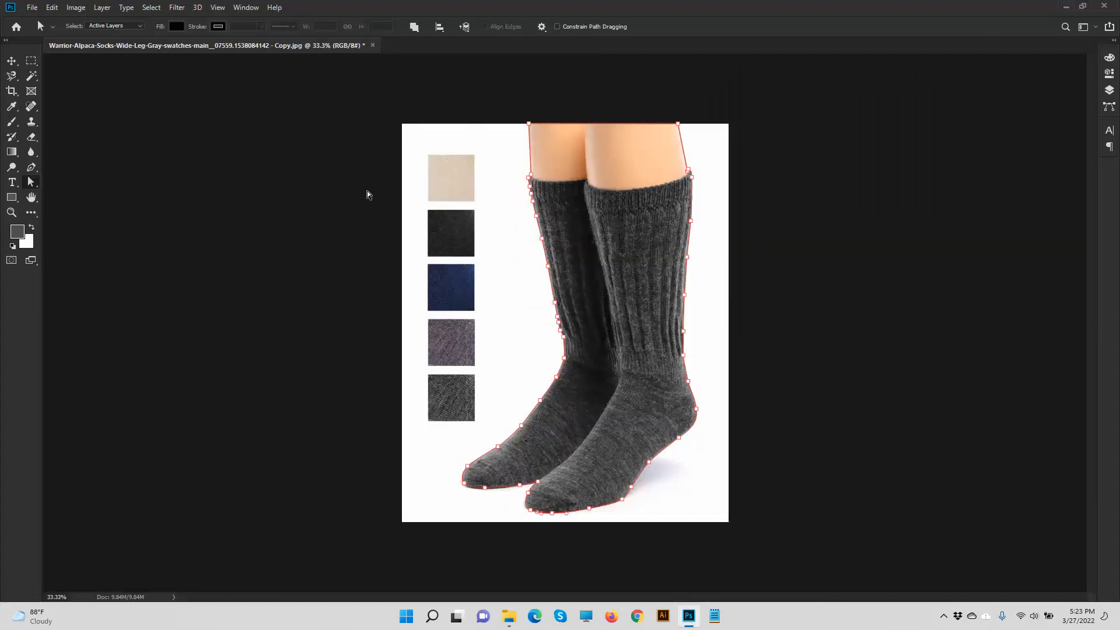
left_click(30, 8)
left_click(39, 21)
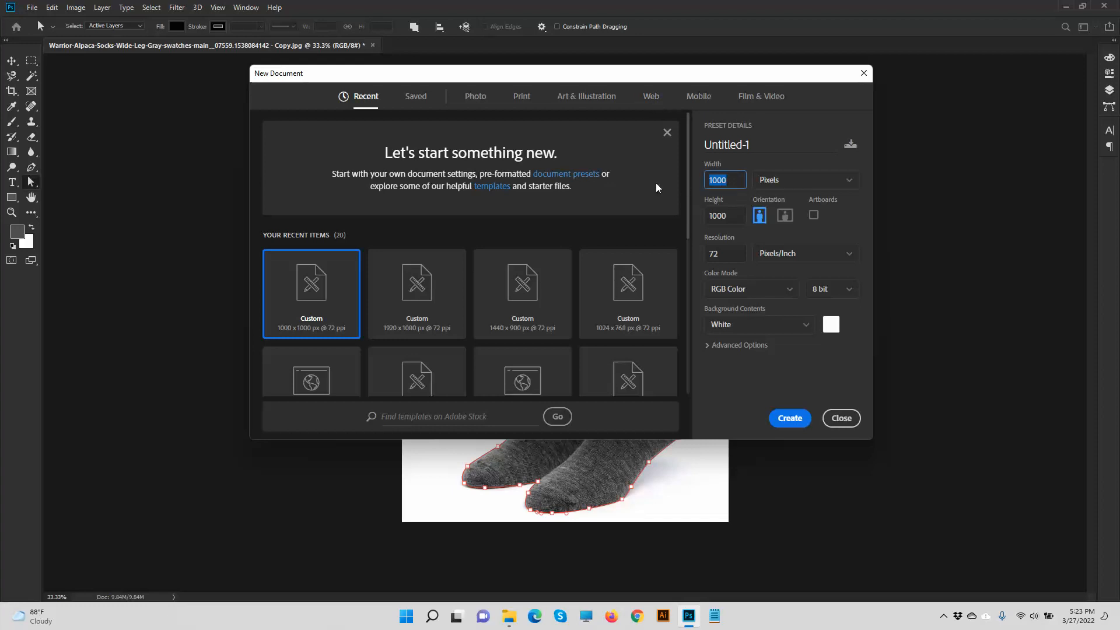
type("1200")
key("Tab")
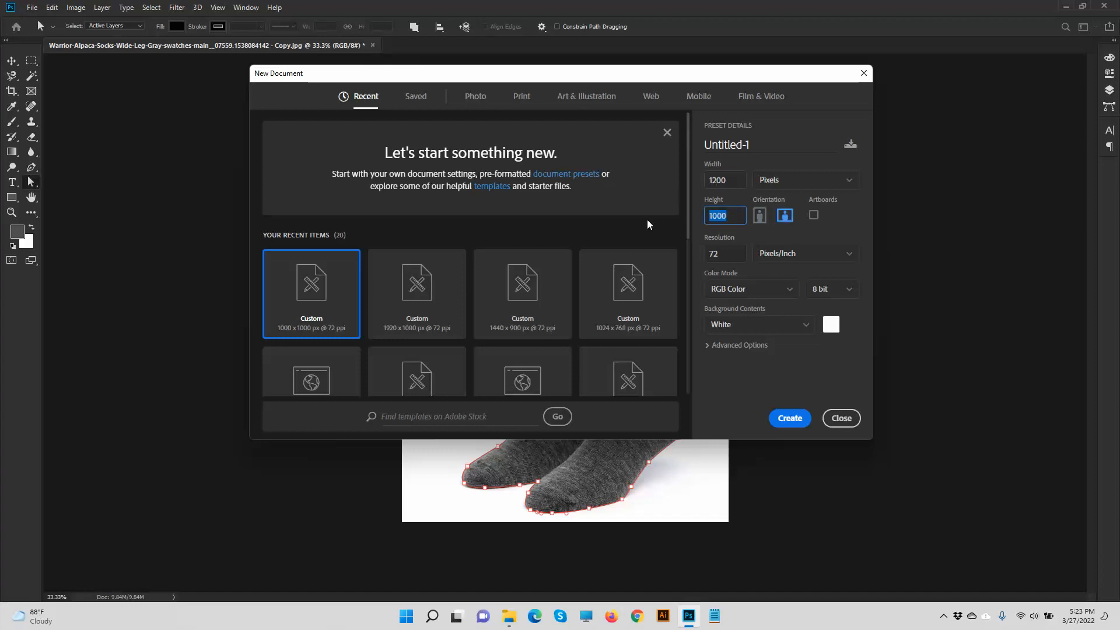
type("628")
left_click(788, 417)
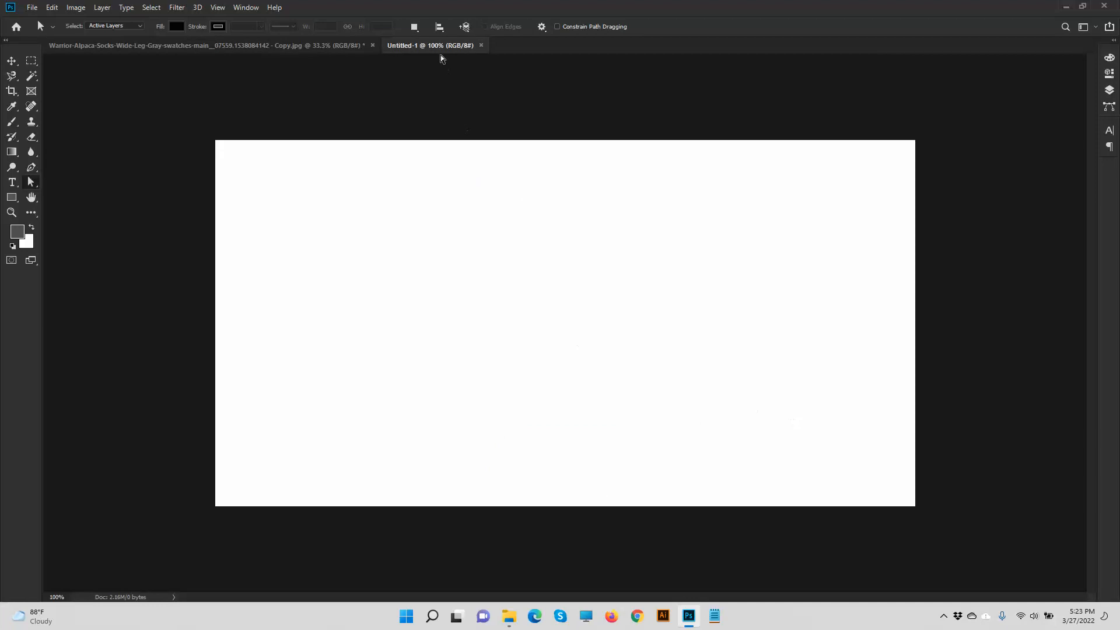
- Float both documents in separate windows, place them side by side, and make the sock photo active
left_click_drag(443, 46, 512, 96)
left_click_drag(117, 47, 120, 78)
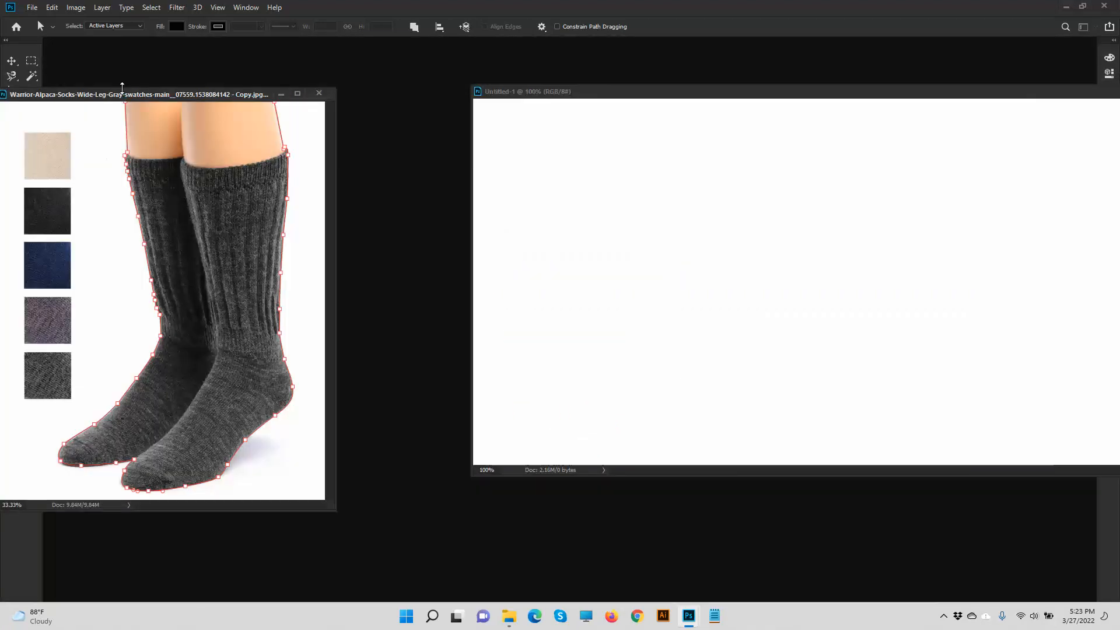
left_click_drag(122, 87, 211, 88)
left_click_drag(1081, 94, 972, 222)
left_click(298, 96)
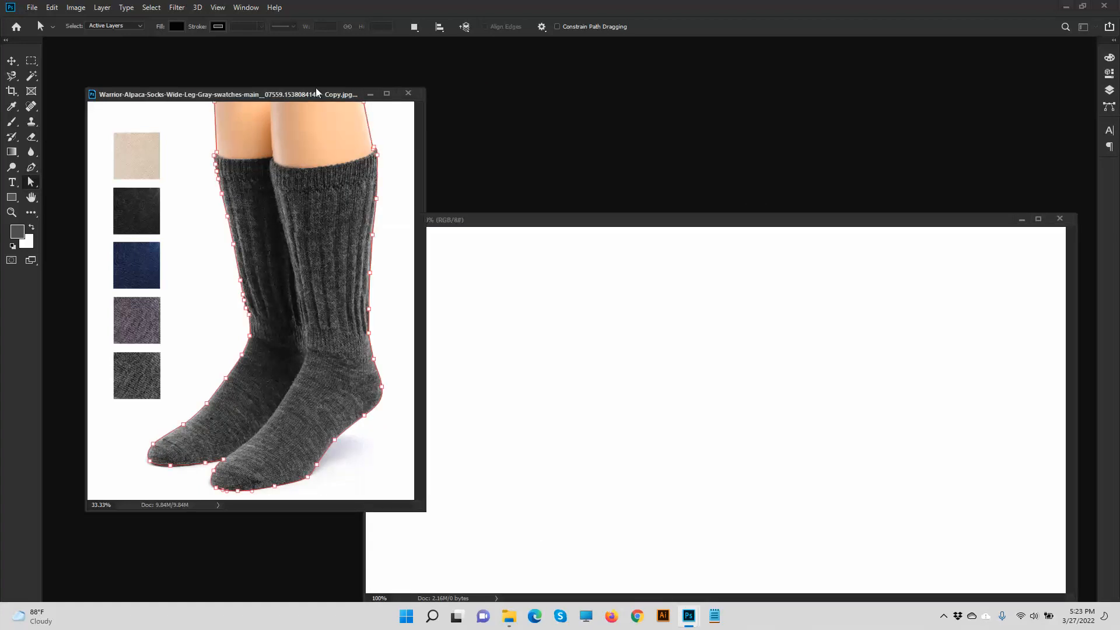
- Load the work path as a selection and move the selected legs and socks into the new document
left_click(1109, 108)
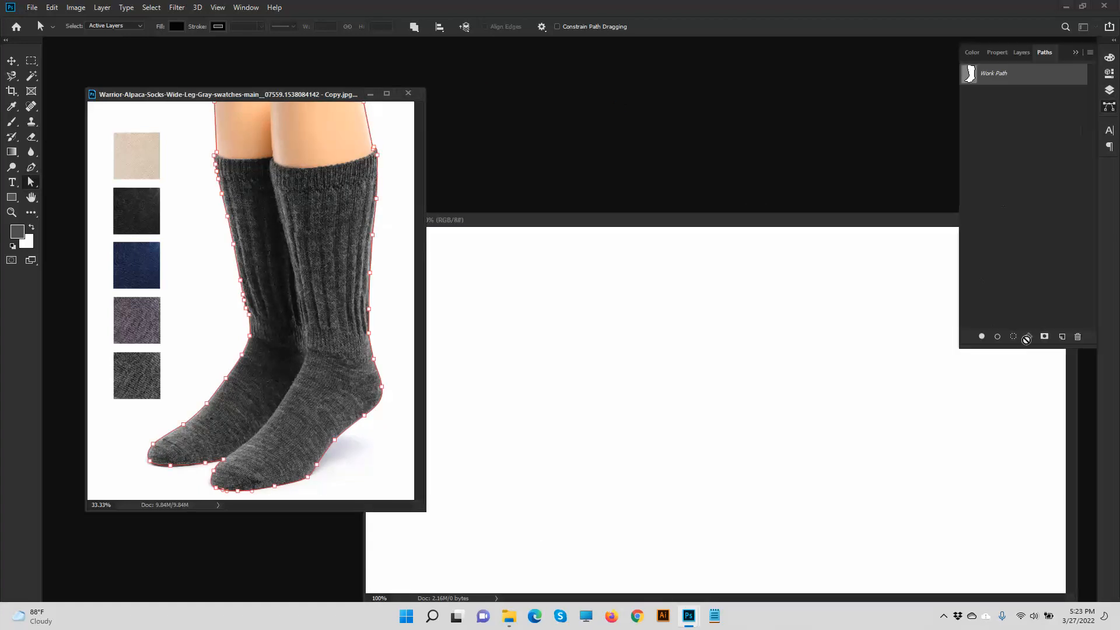
left_click(1013, 337)
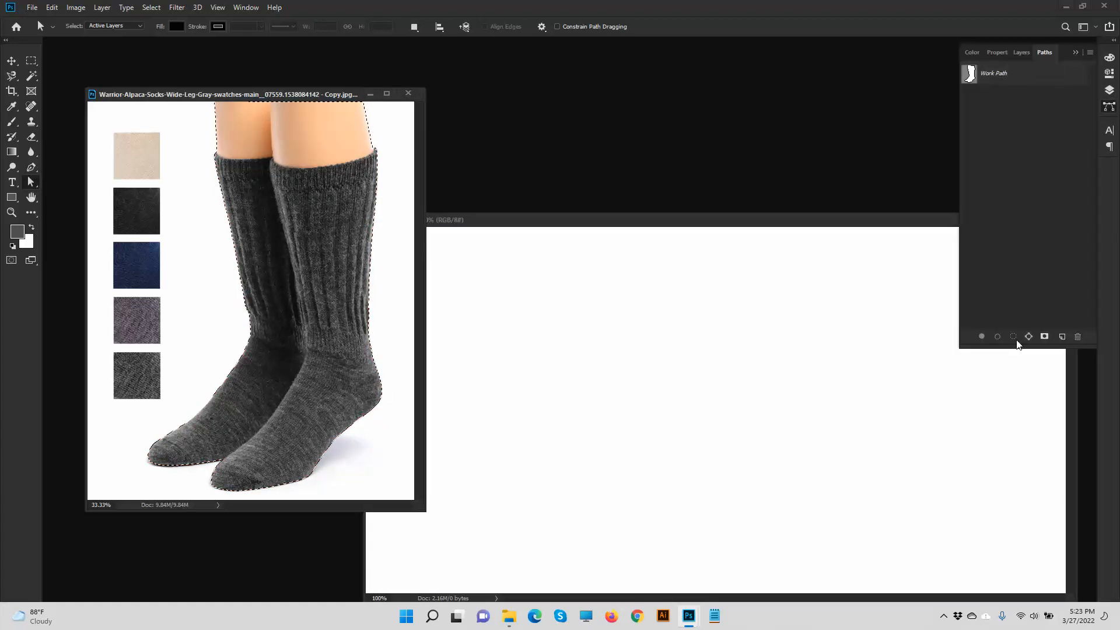
key("v")
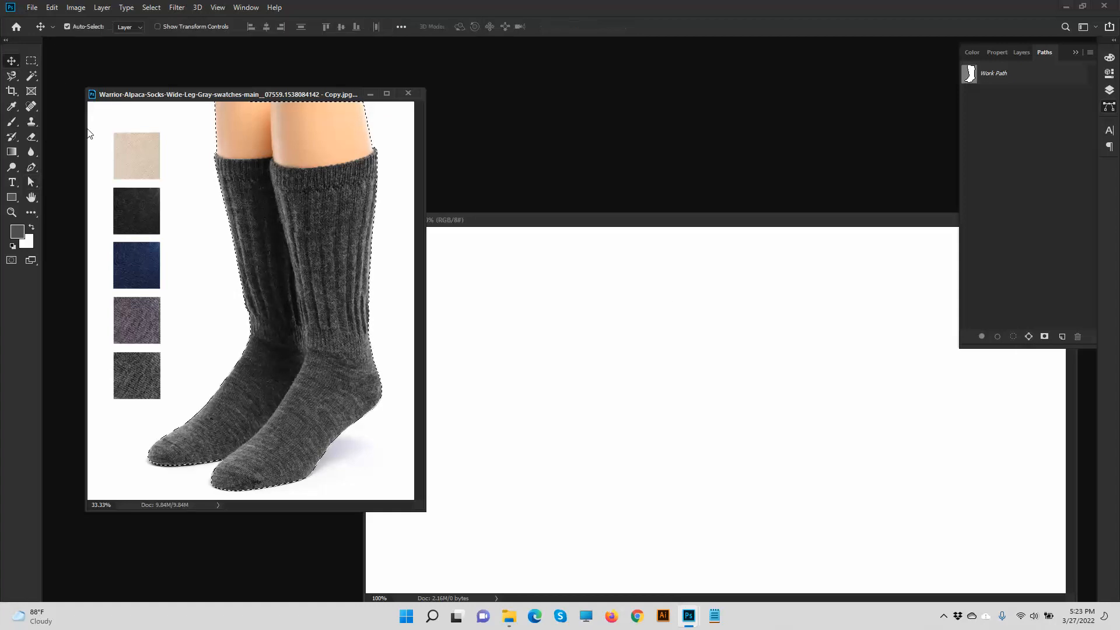
left_click_drag(315, 210, 582, 358)
left_click_drag(653, 377, 784, 402)
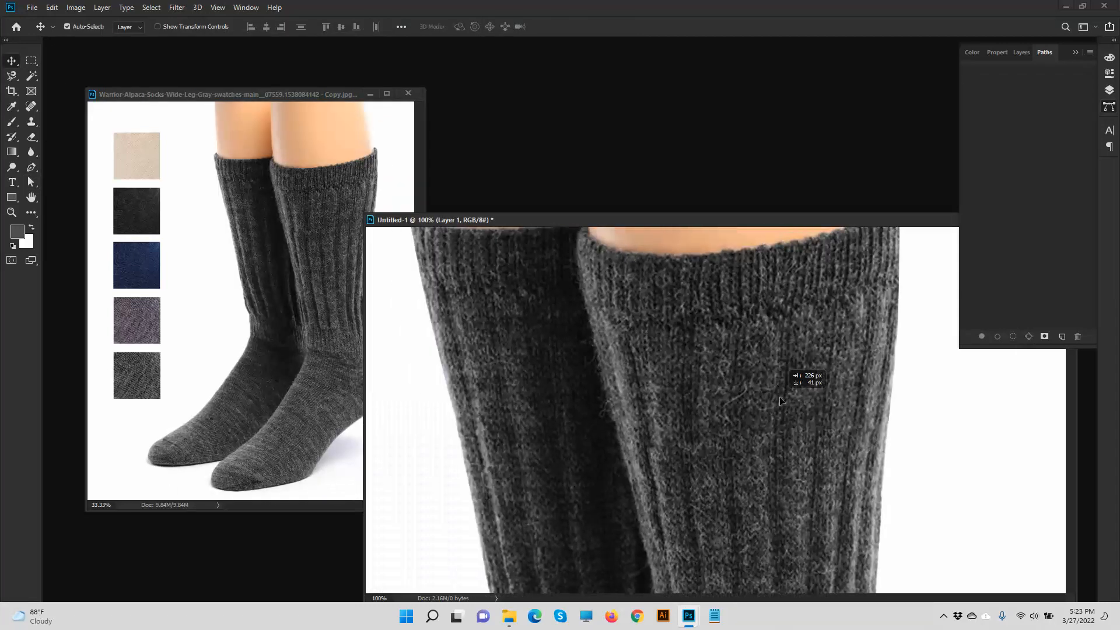
- Minimize the source photo and reposition the new document's window in the workspace
key("ctrl+minus")
key("ctrl+minus")
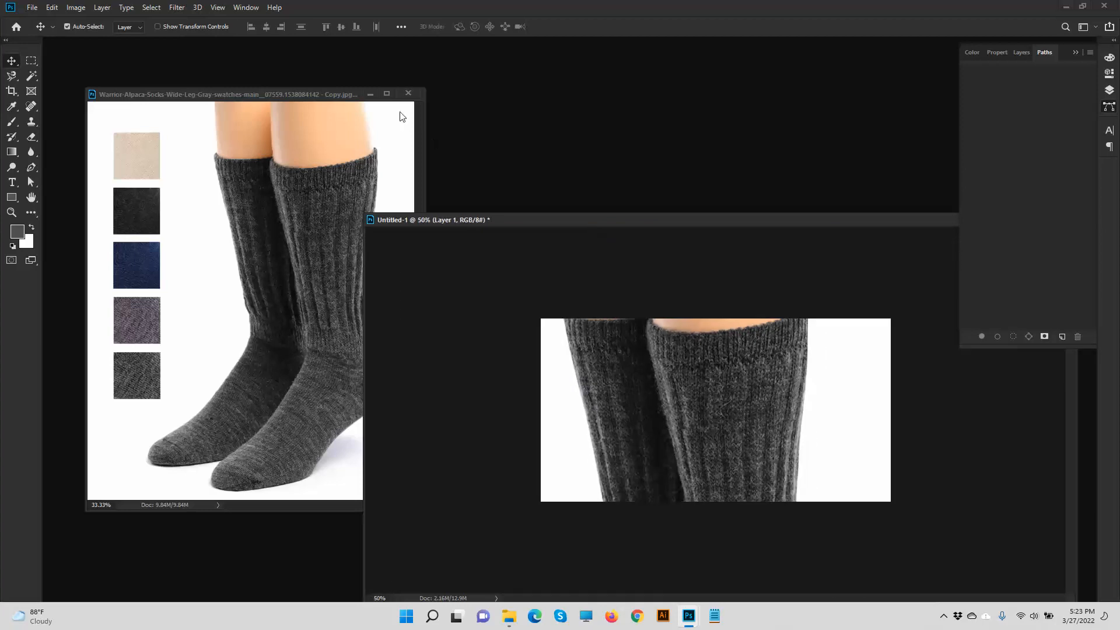
left_click(371, 96)
left_click_drag(536, 219, 318, 81)
left_click_drag(539, 243, 586, 243)
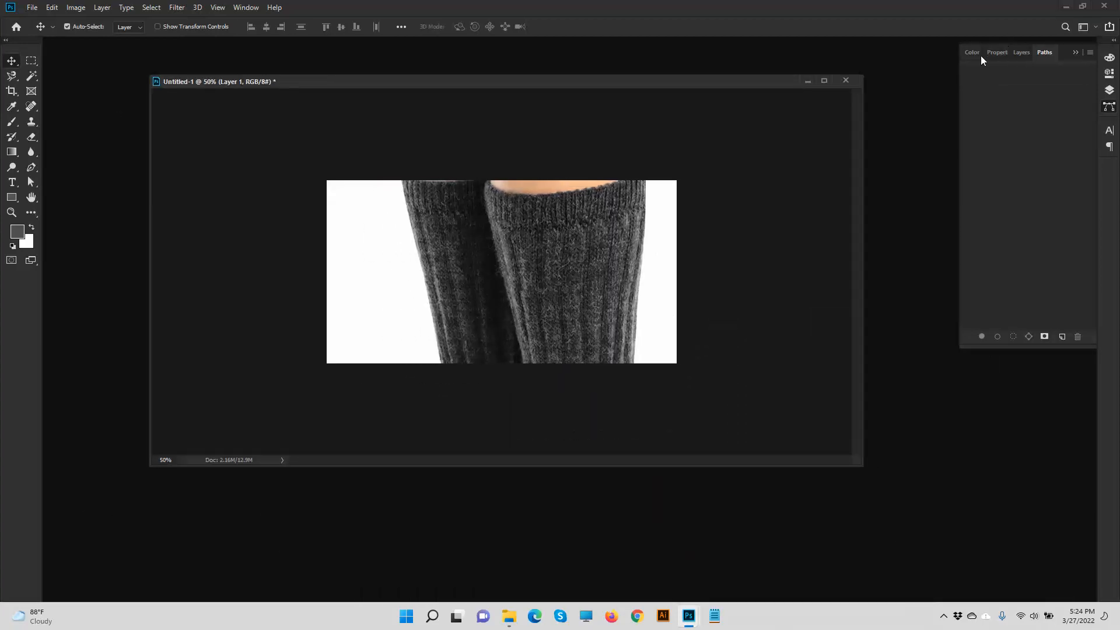
- Duplicate Layer 1 and hide the original layer
left_click(1021, 54)
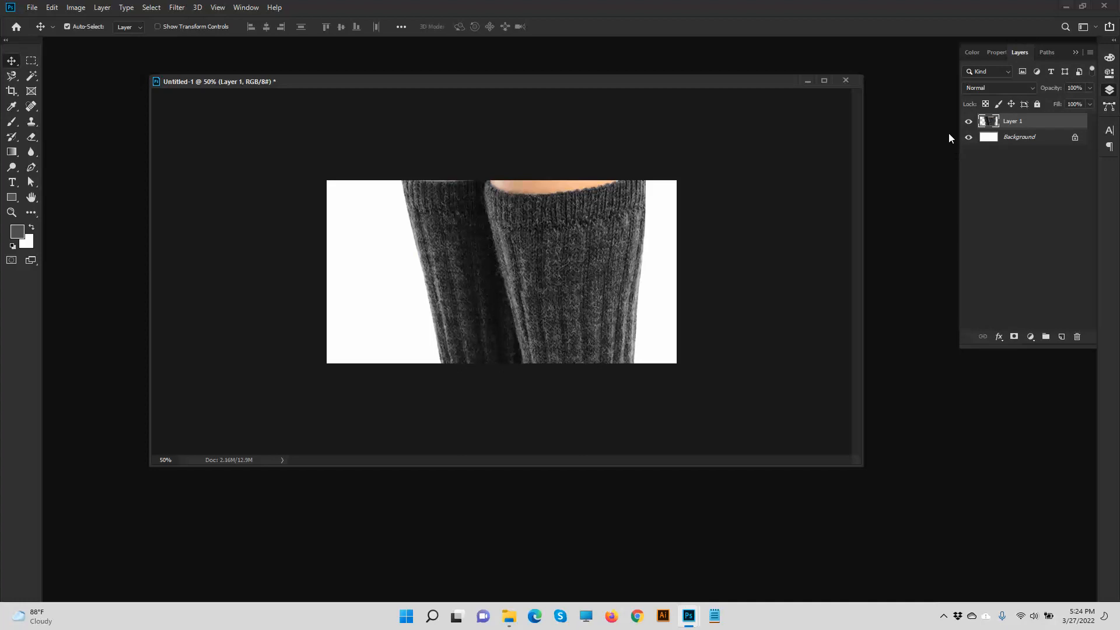
left_click_drag(1050, 129, 1061, 337)
left_click(968, 137)
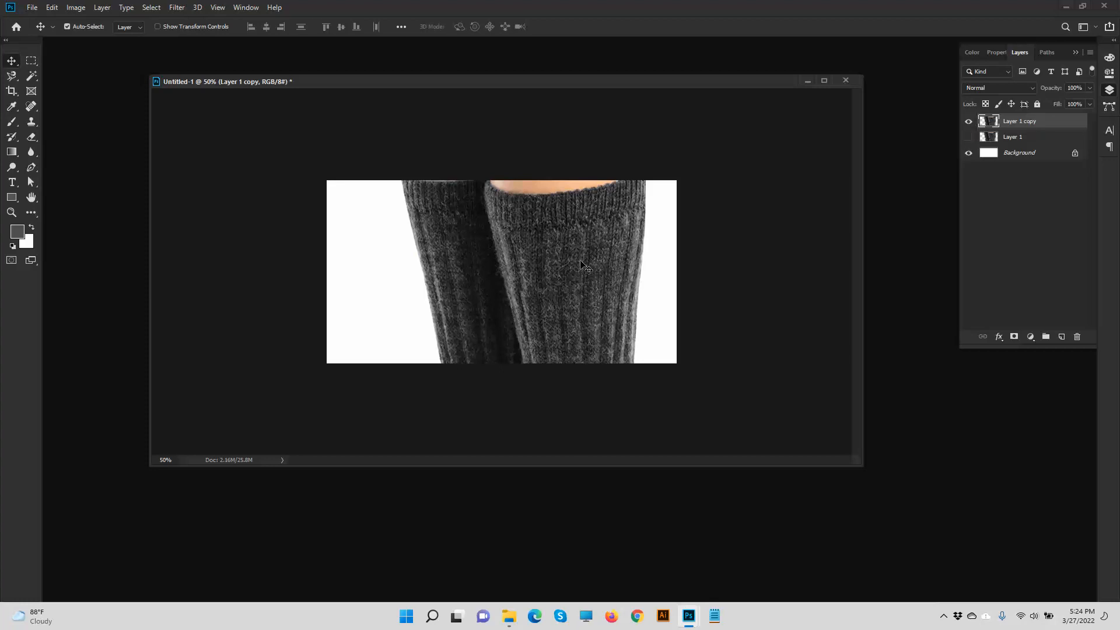
- Scale the duplicated sock layer down to 20.69% and center it on the canvas with Free Transform
key("ctrl+t")
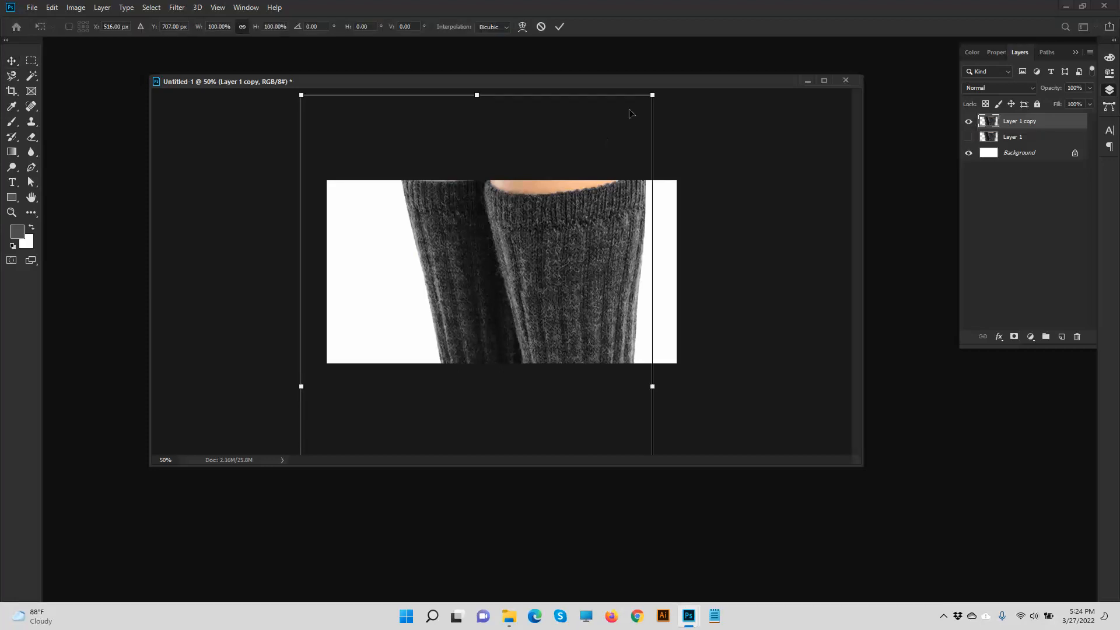
left_click_drag(650, 104, 557, 241)
left_click_drag(561, 181, 543, 207)
left_click_drag(525, 277, 524, 270)
left_click_drag(543, 202, 537, 211)
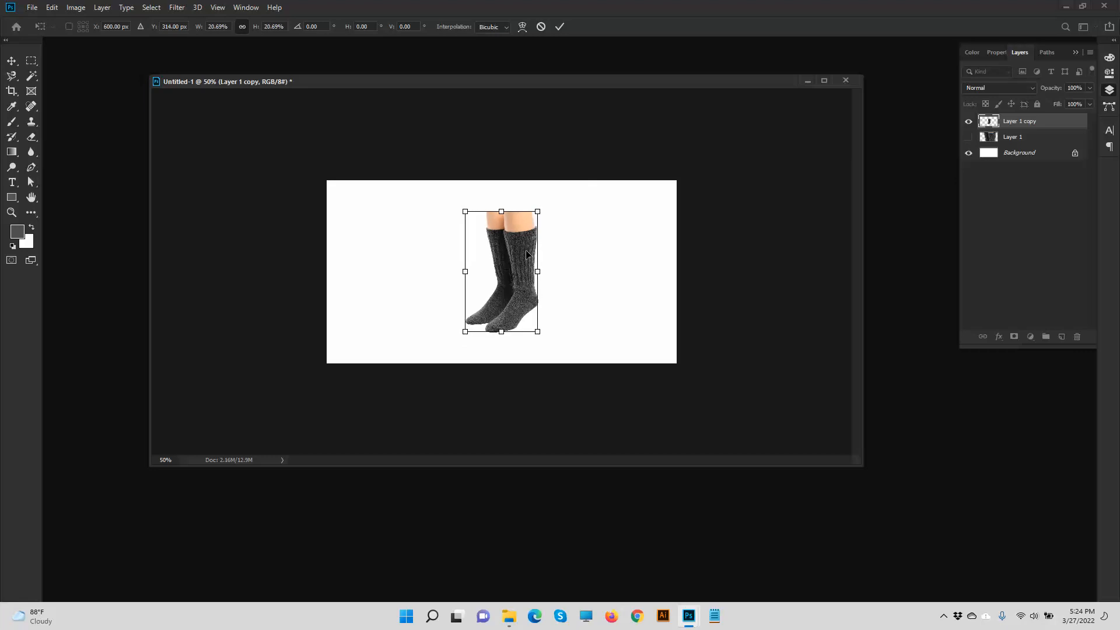
key("Return")
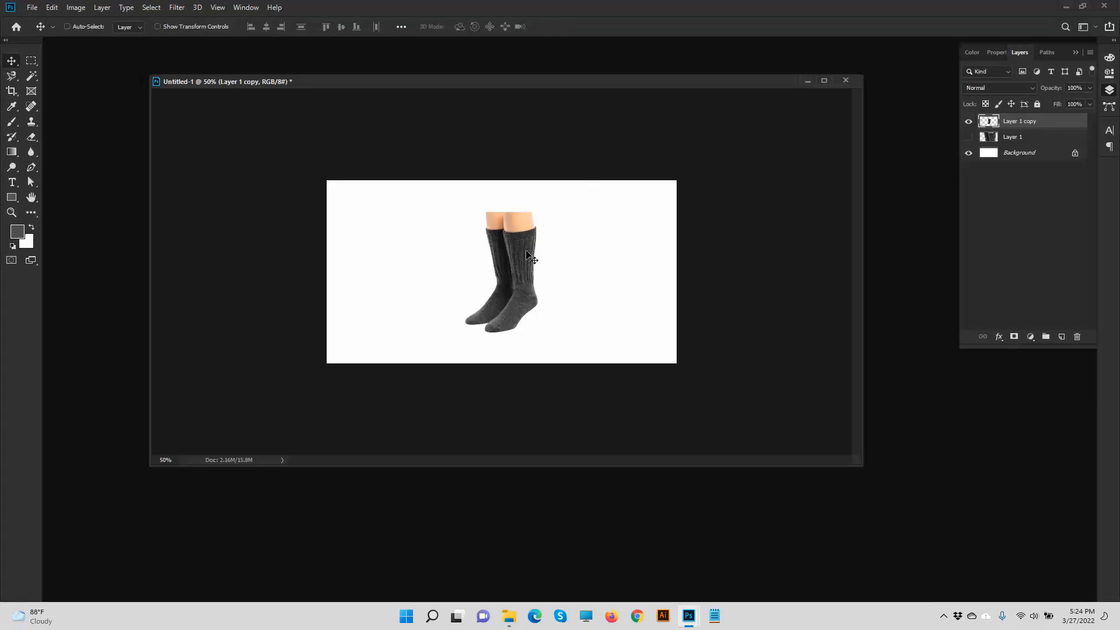
- Dock the new document's window and examine the cut-out socks at 200% zoom
key("ctrl+plus")
key("ctrl+plus")
left_click_drag(589, 91, 570, 59)
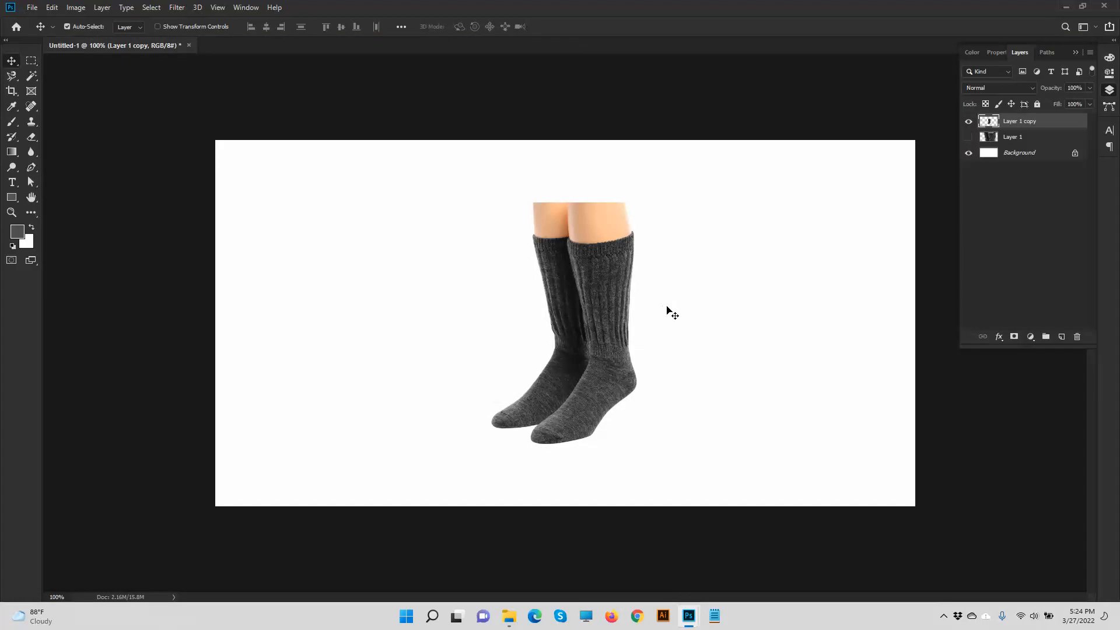
key("ctrl+plus")
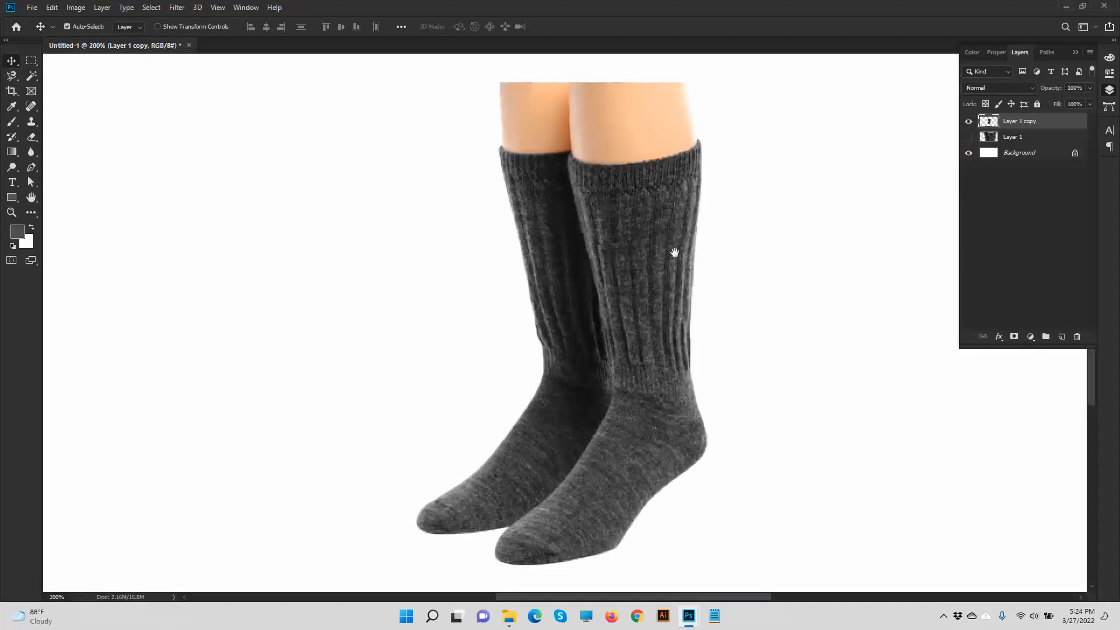
left_click_drag(680, 255, 477, 274)
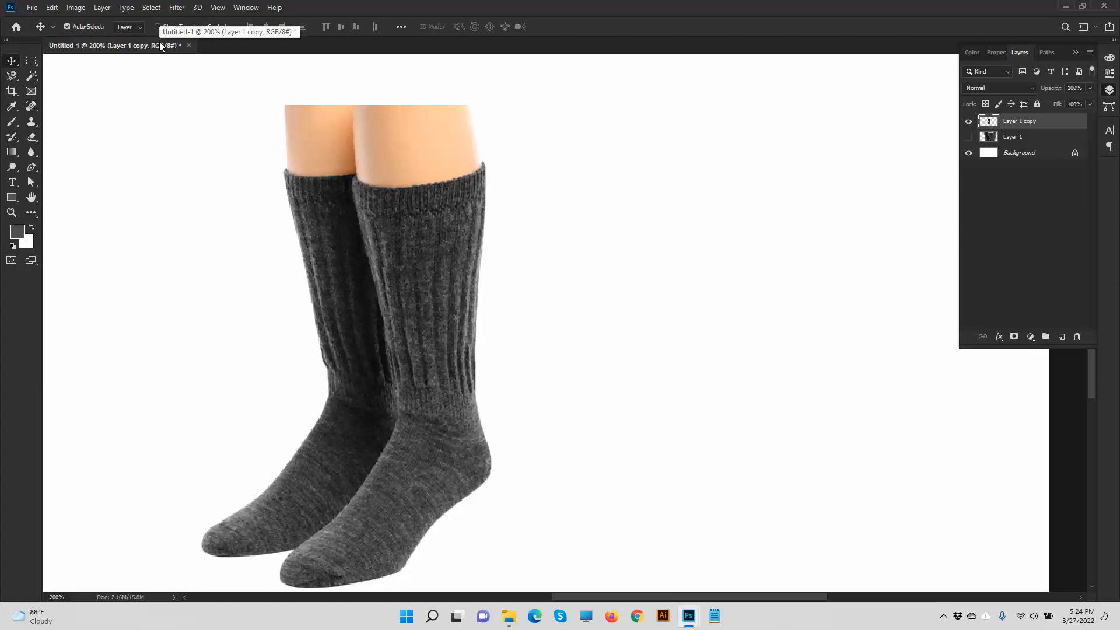
- Float the new document beside the restored source photo and clear the selection in the photo
left_click_drag(159, 46, 344, 87)
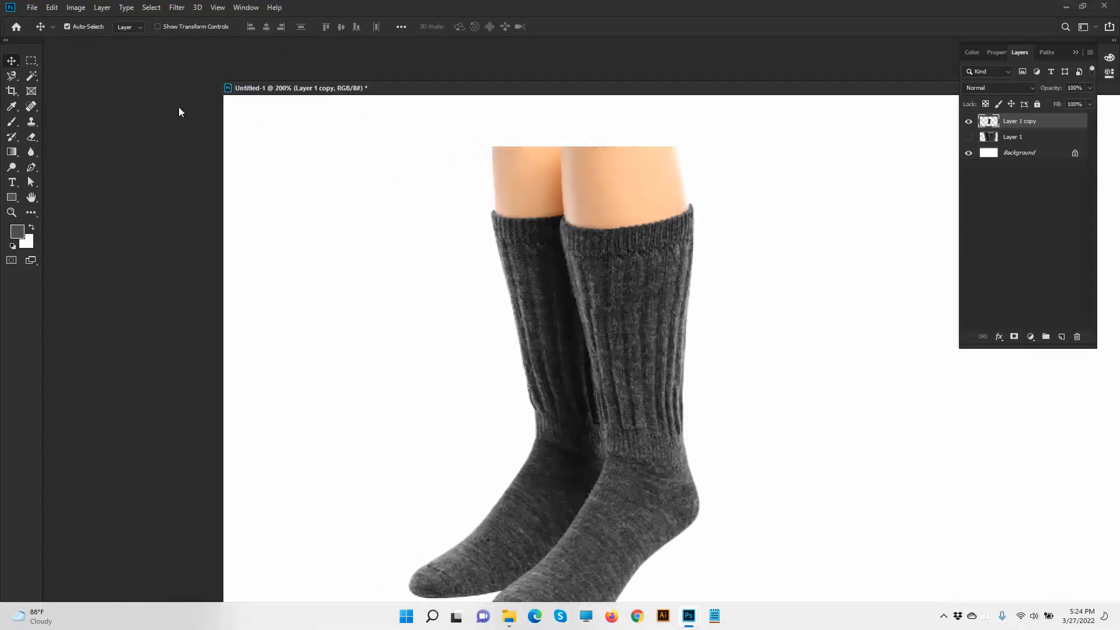
left_click_drag(630, 91, 830, 77)
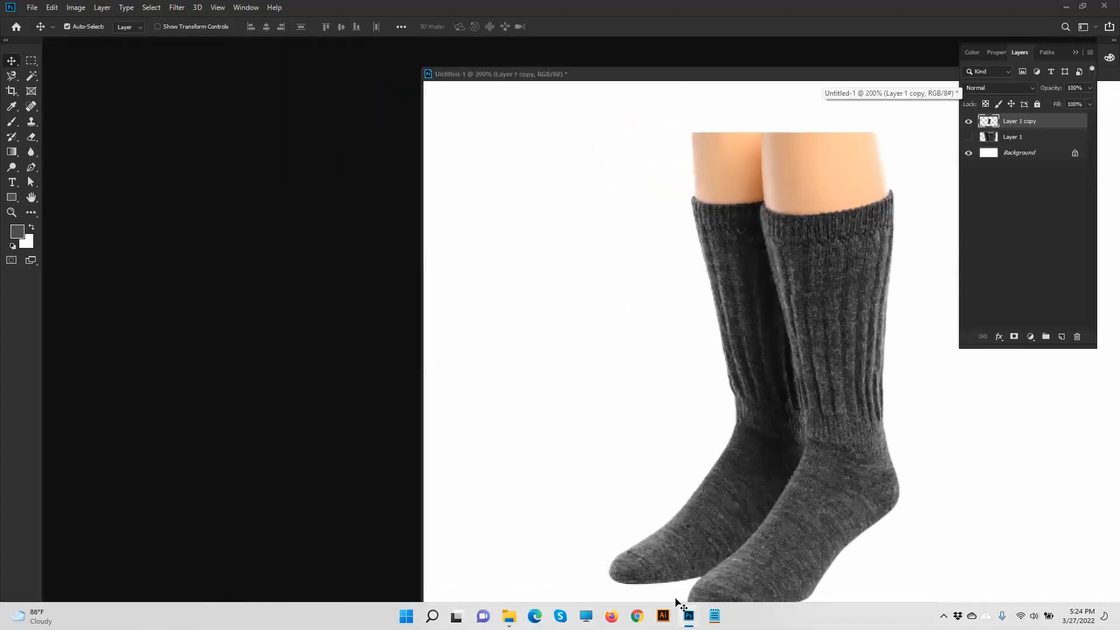
mouse_move(700, 617)
left_click(637, 537)
key("ctrl+d")
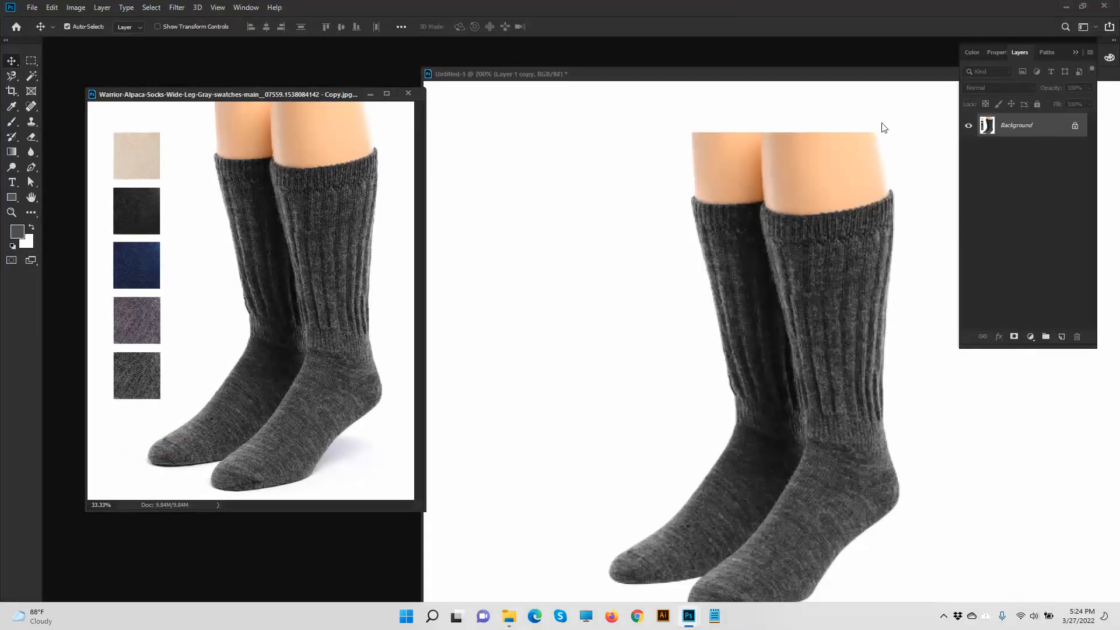
- Copy the work path from the source photo into the new document
left_click(1045, 51)
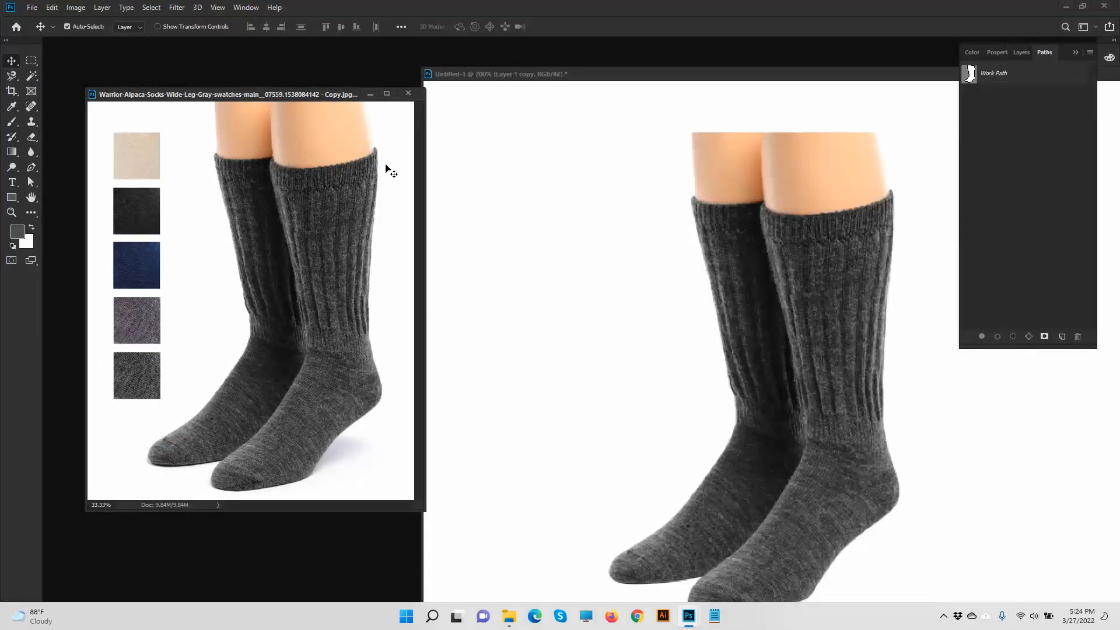
left_click(990, 76)
left_click_drag(973, 76, 801, 301)
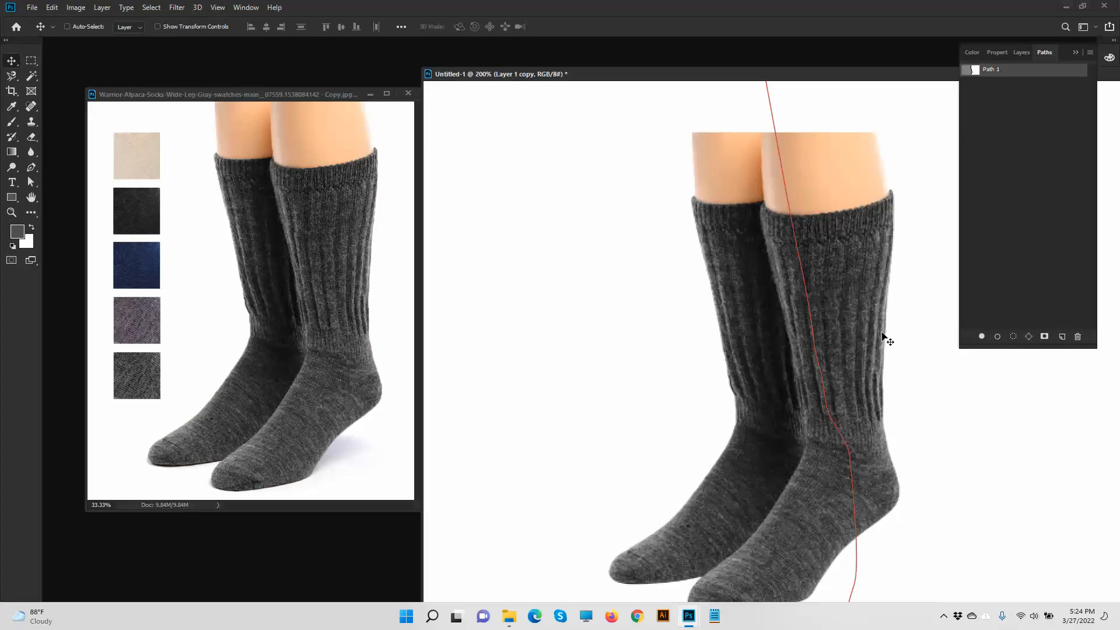
- Scale the copied path down toward the size of the cut-out socks with Free Transform
key("ctrl+minus")
scroll(887, 343, "down", 4)
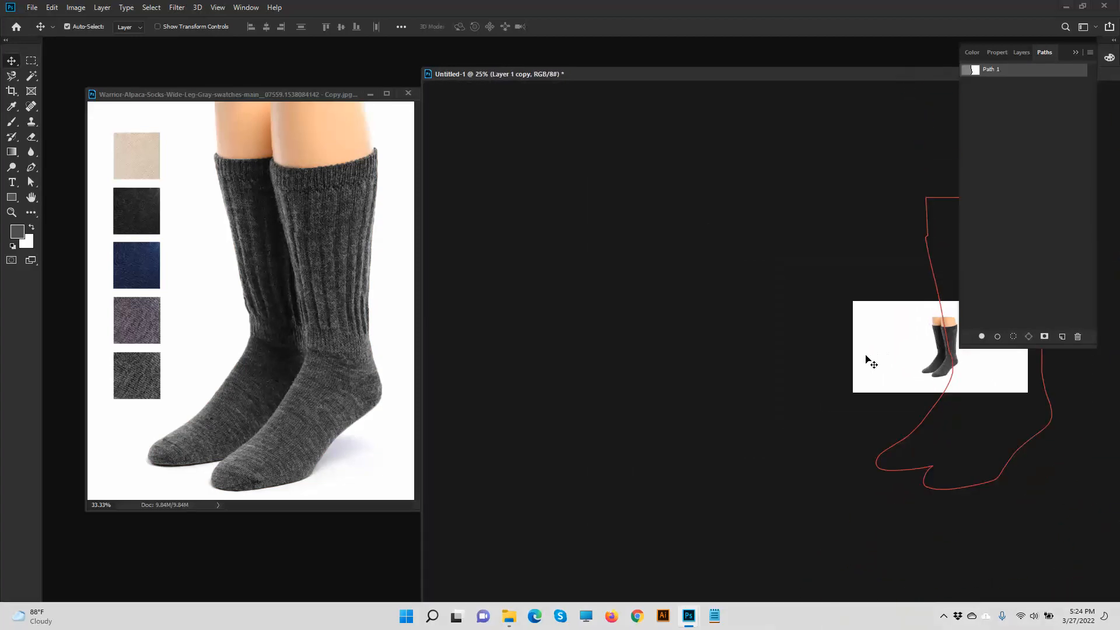
key("ctrl+t")
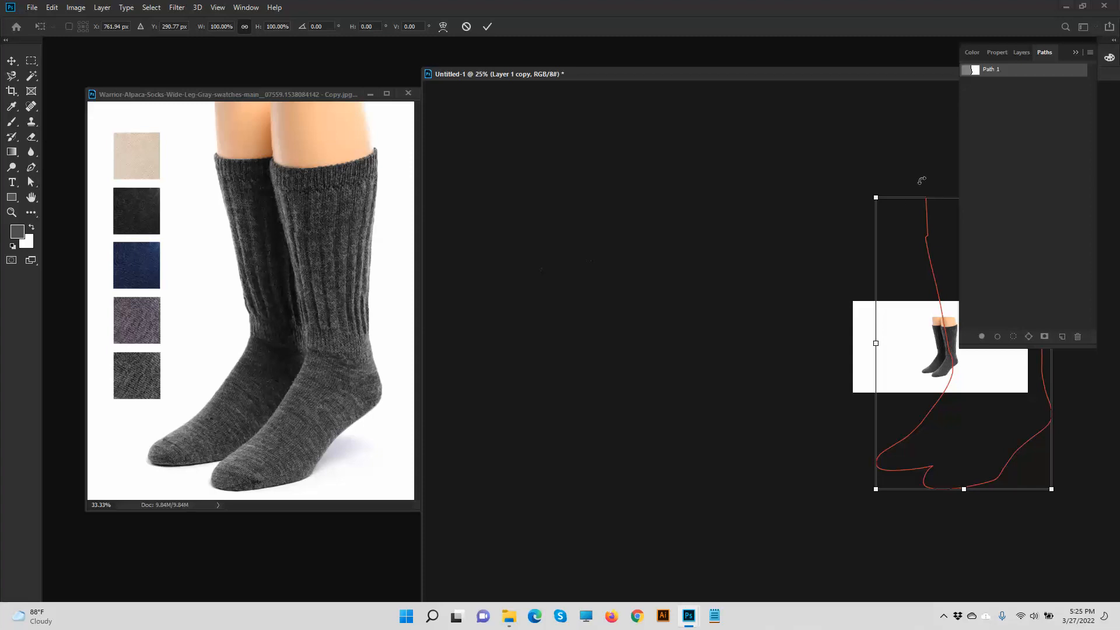
left_click_drag(875, 201, 950, 297)
key("Return")
key("ctrl+plus")
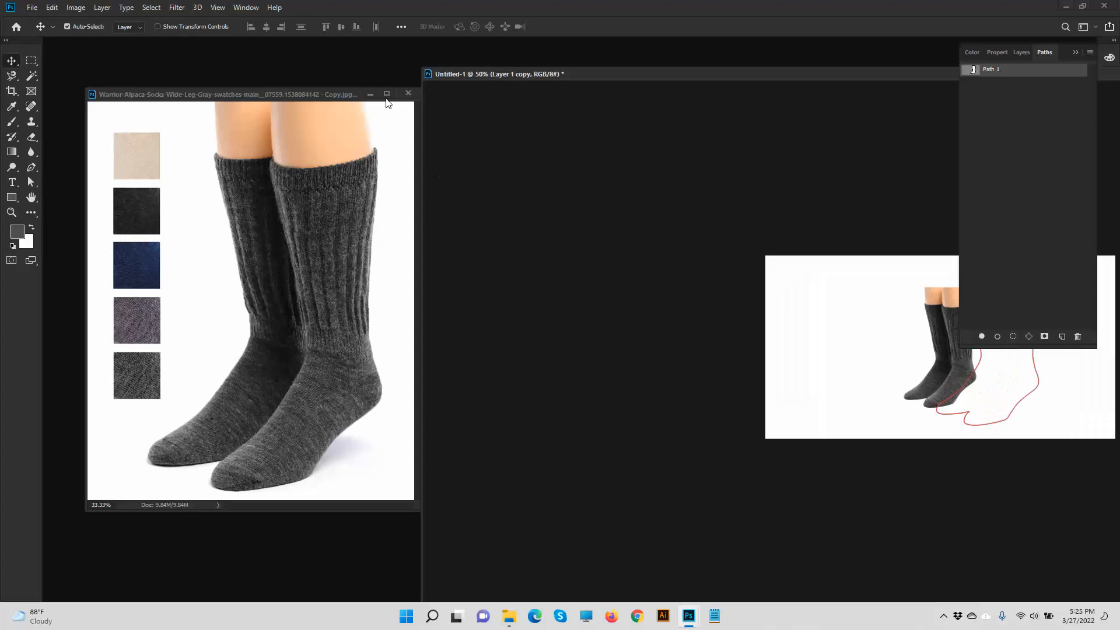
- Minimize the source photo, dock the new document's window and enlarge its view to 100%
left_click(370, 94)
left_click_drag(583, 74, 312, 48)
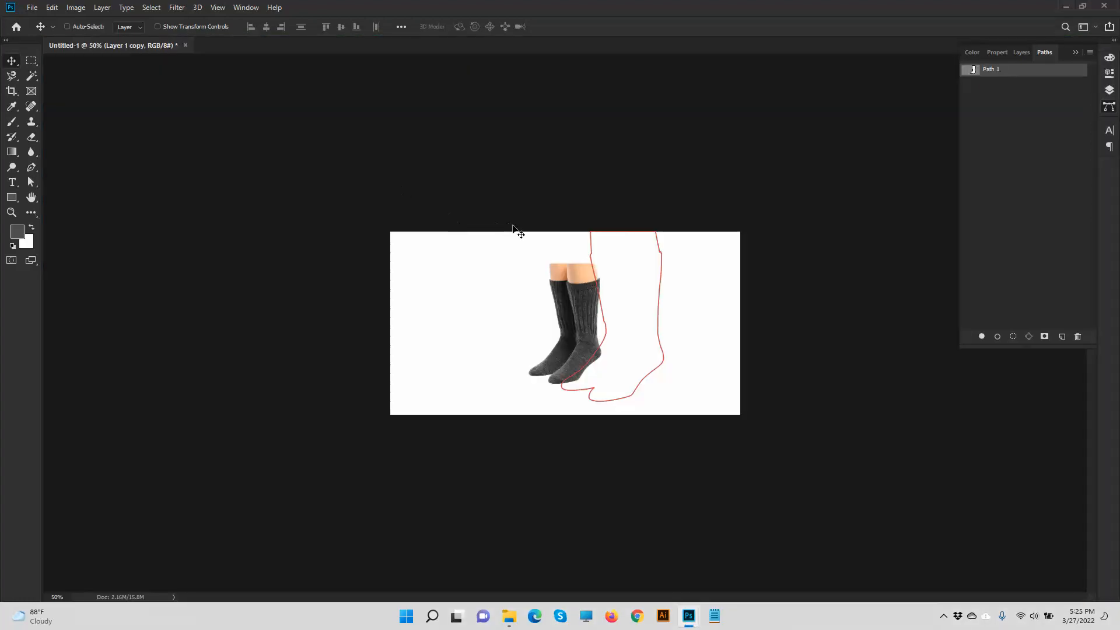
key("ctrl+plus")
key("ctrl+plus")
left_click_drag(734, 421, 649, 449)
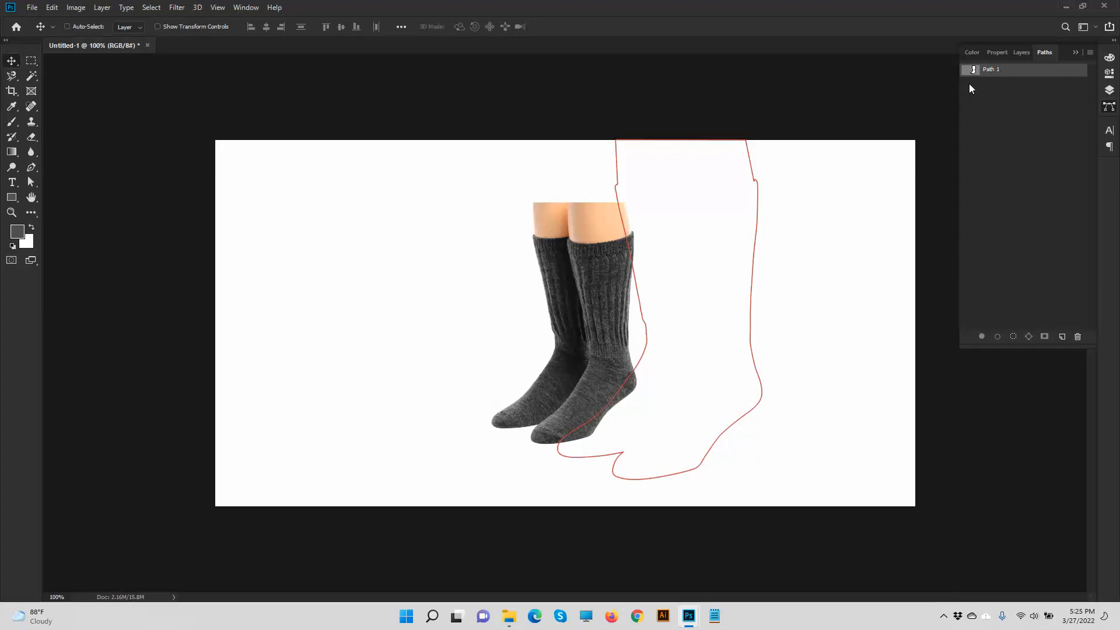
- Scale the copied path to about 74% with Free Transform and place it over the cut-out socks
key("ctrl+t")
left_click_drag(761, 139, 747, 200)
left_click_drag(653, 331, 557, 337)
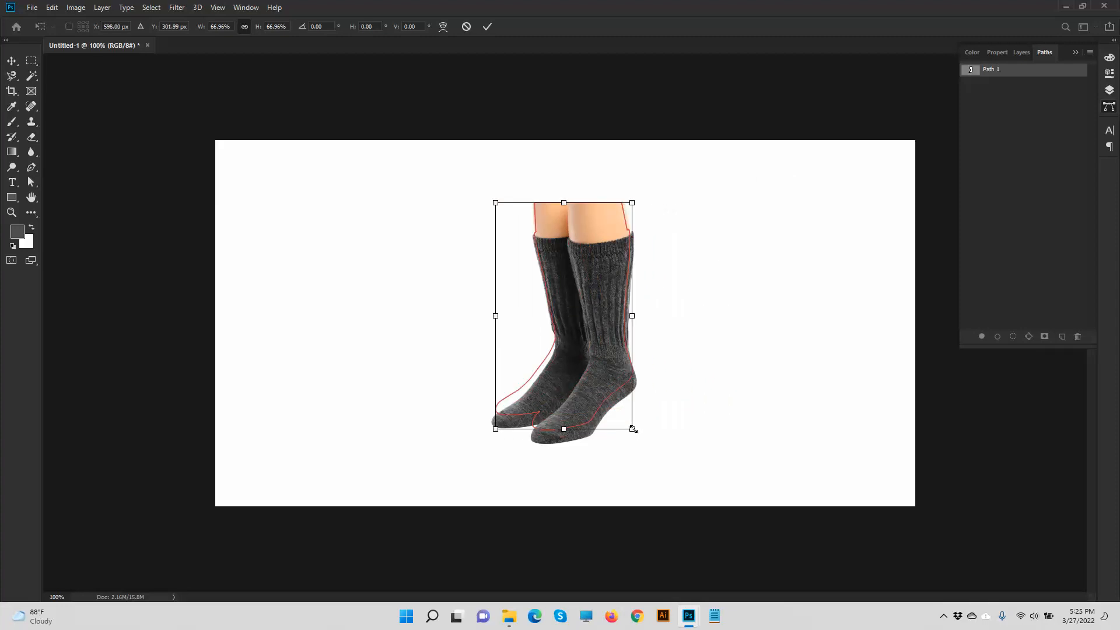
left_click_drag(634, 431, 643, 440)
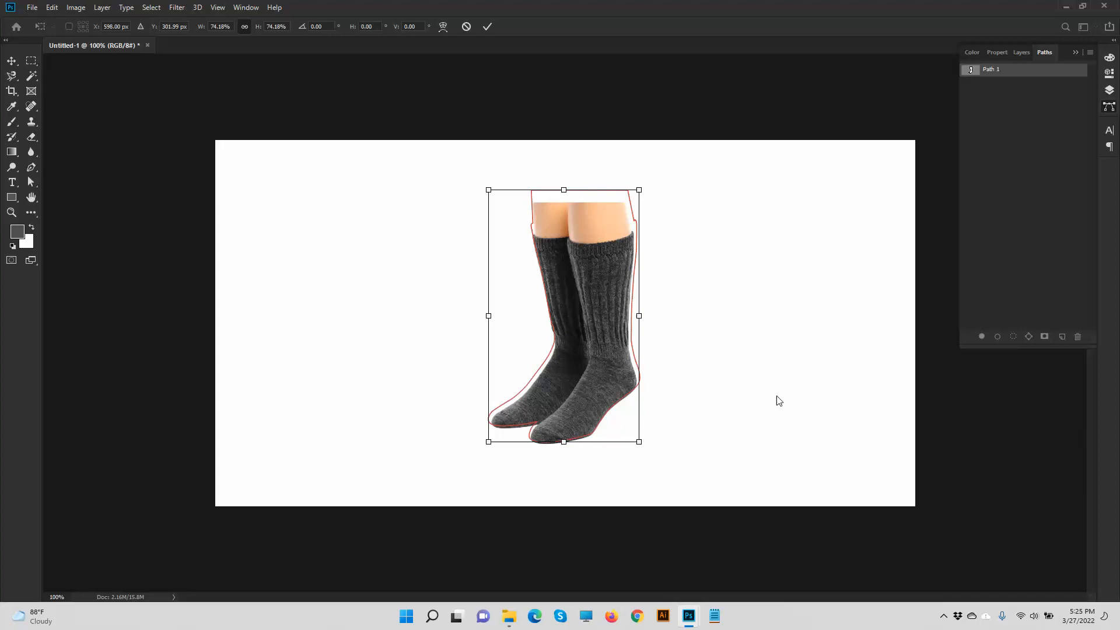
- Reduce the path's scale to about 72.6% so its lower outline approaches the heel and toes
key("ctrl+plus")
key("ctrl+plus")
left_click_drag(709, 443, 689, 232)
left_click_drag(625, 436, 617, 448)
left_click_drag(299, 478, 303, 470)
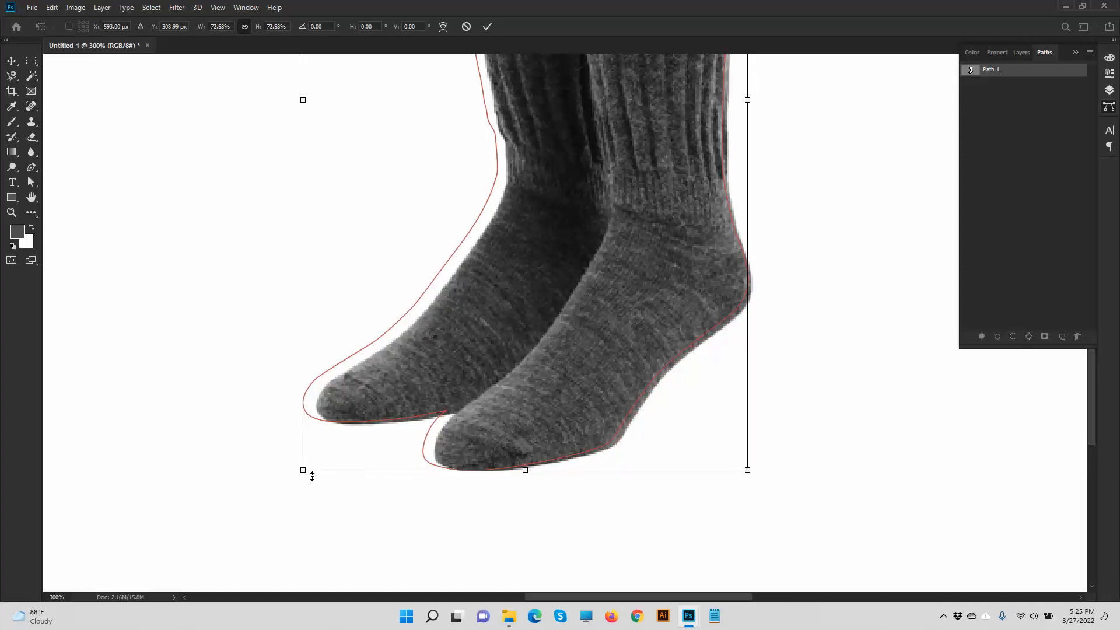
- Nudge the path right and down over the feet to about X 595 px, Y 312 px
key("Right")
key("Right")
key("Right")
key("Right")
key("Right")
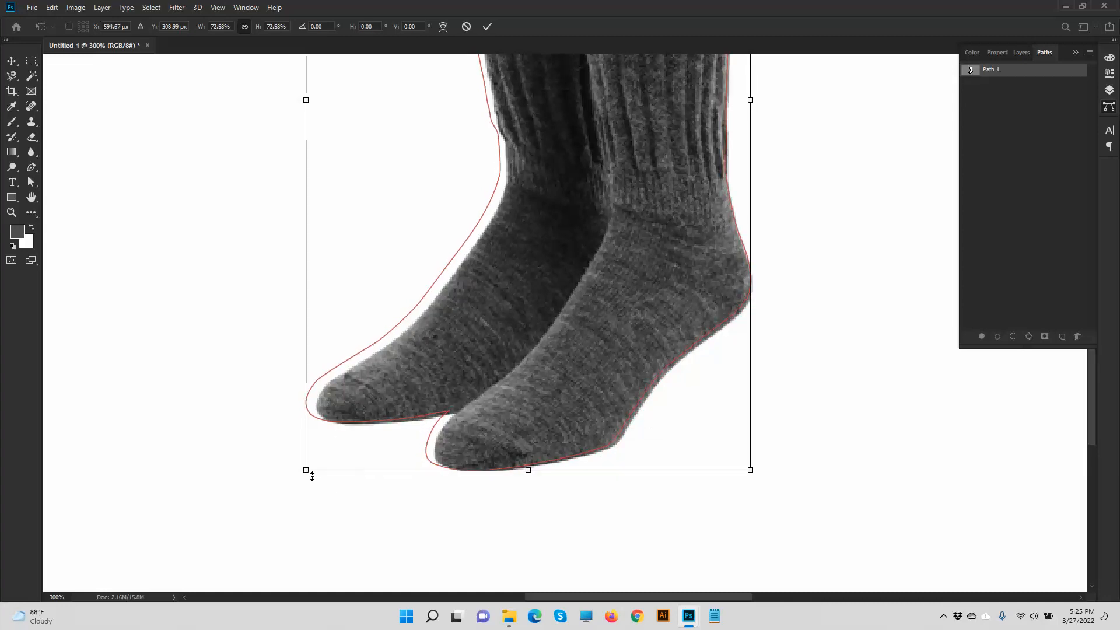
key("Down")
key("Down")
key("Down")
key("Down")
key("Down")
key("Down")
key("Down")
key("Down")
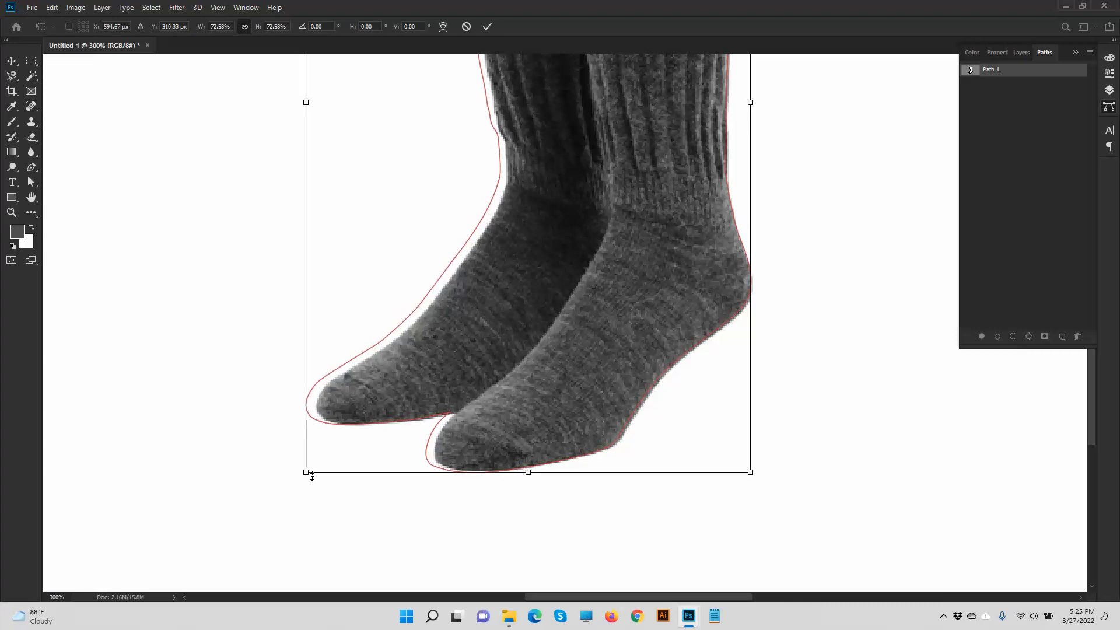
key("Right")
key("Down")
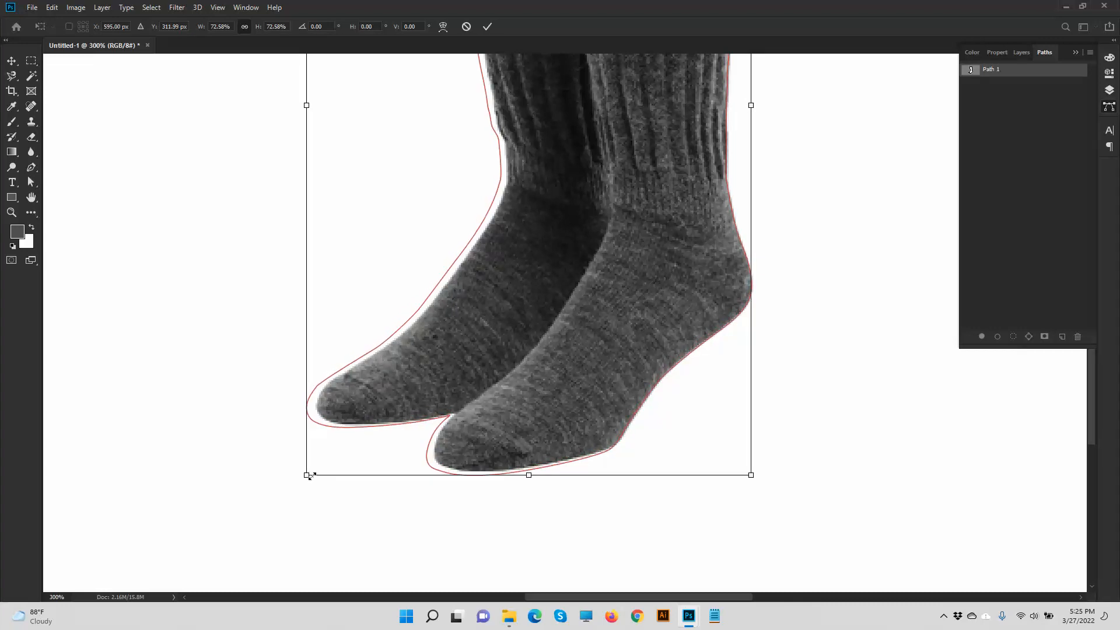
- Scale the path to about 71.5% and nudge it to about X 598 px, Y 313 px to fit the toes
left_click_drag(309, 475, 322, 474)
key("Right")
key("Right")
key("Right")
key("Right")
key("Down")
key("Down")
key("Down")
key("Down")
key("Right")
key("Right")
key("Right")
key("Right")
key("Right")
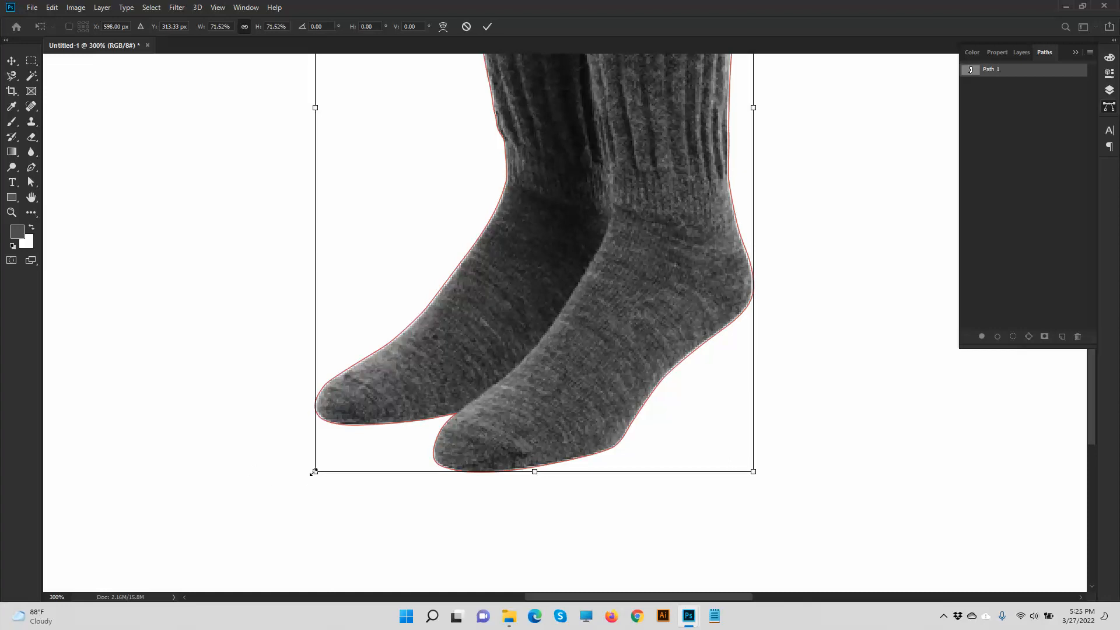
- Fine-tune the path's scale to about 71.3% and apply the transformation
left_click_drag(313, 472, 315, 471)
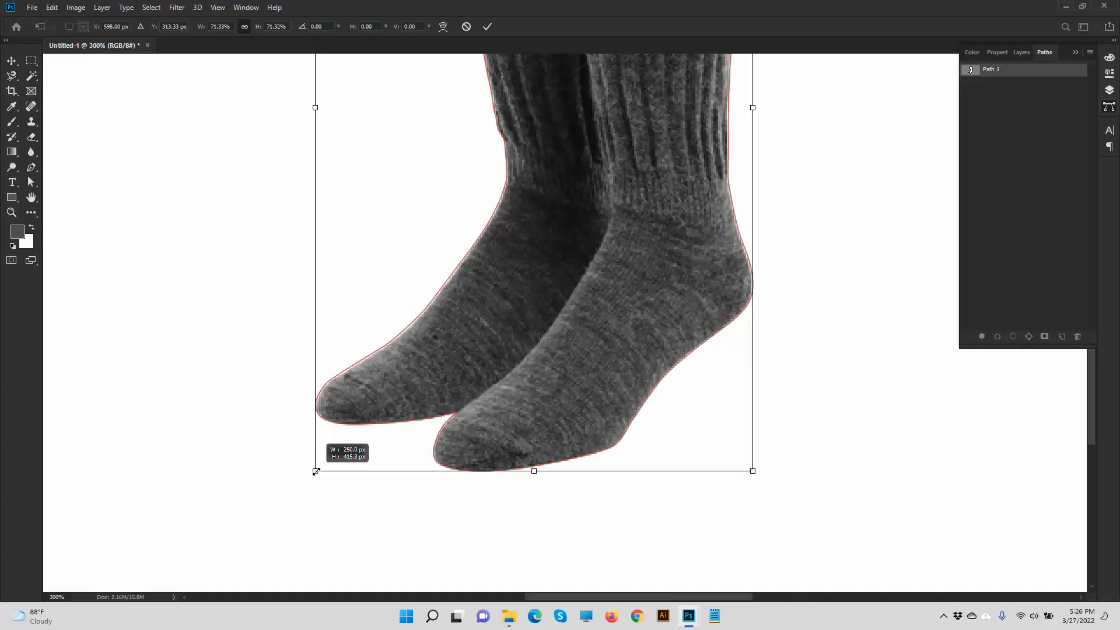
left_click_drag(512, 166, 449, 451)
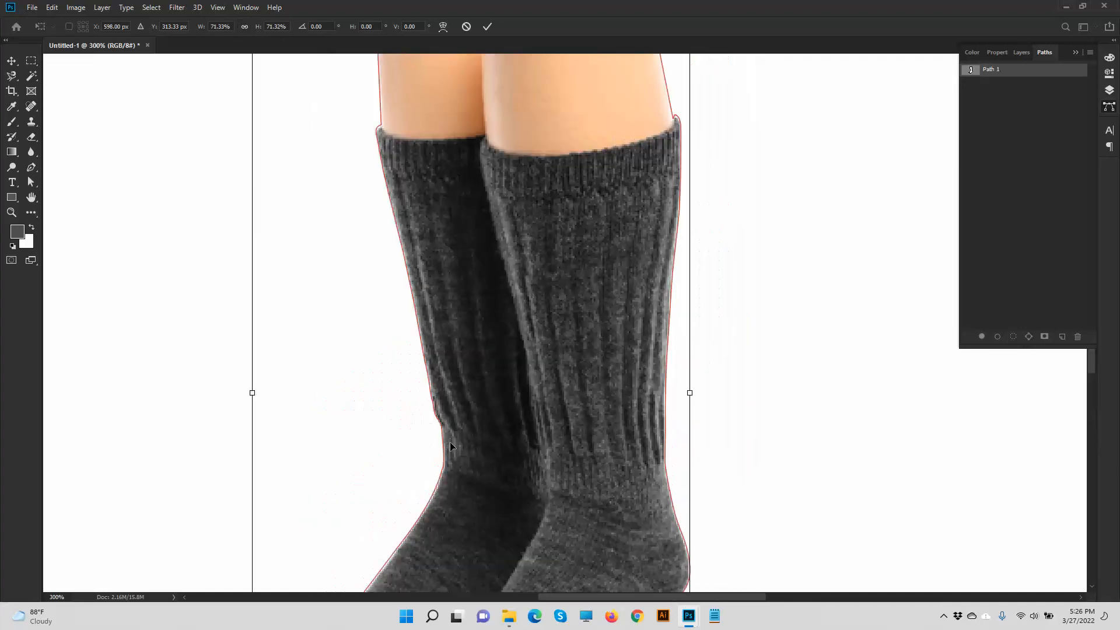
key("Return")
- Move the path's two upper corner anchor points from the leg tops down to the sock cuffs with Direct Selection
key("ctrl+minus")
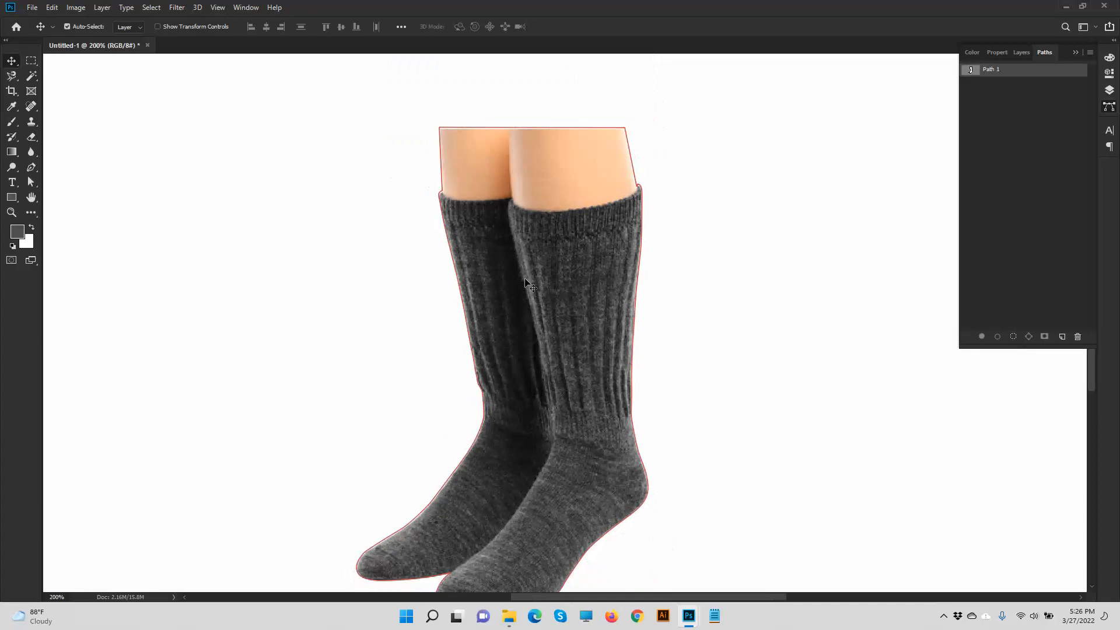
left_click(31, 182)
left_click_drag(421, 105, 570, 139)
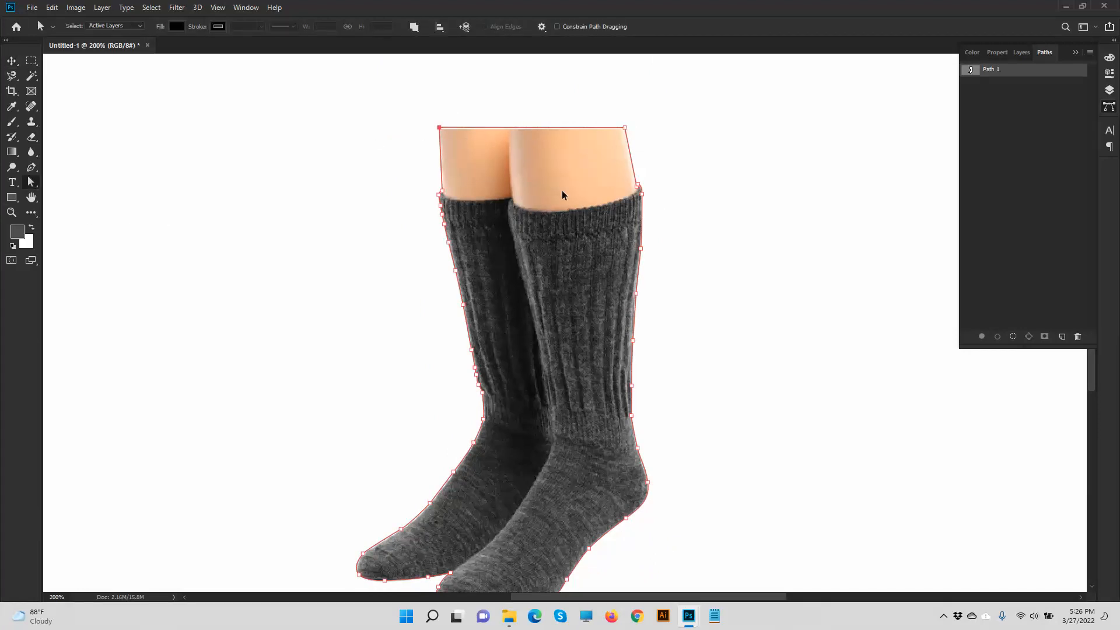
key("ctrl+plus")
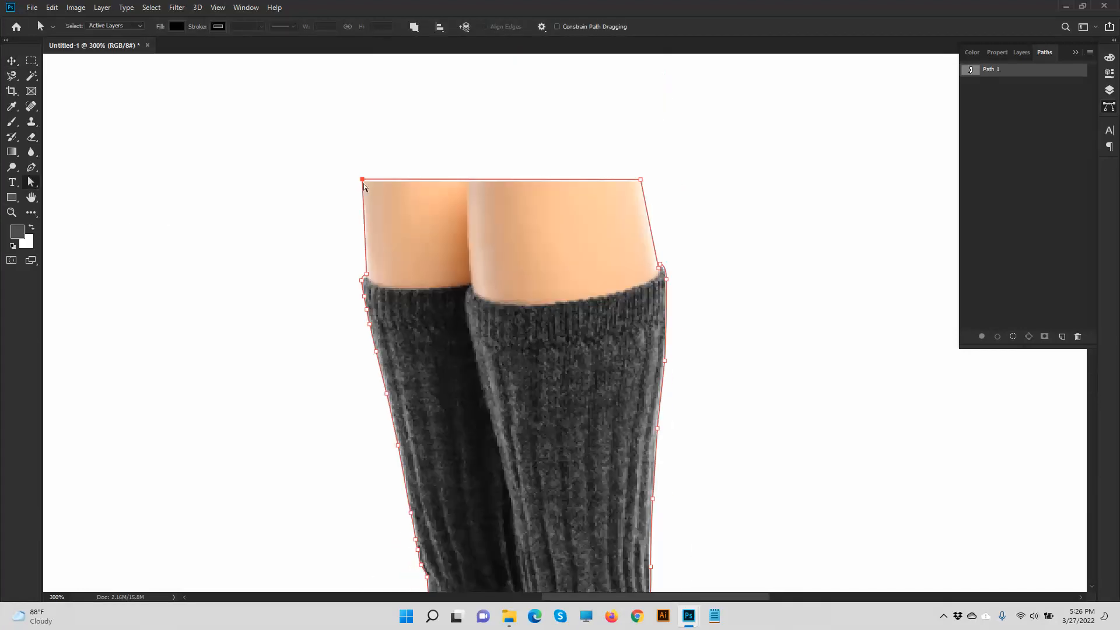
left_click_drag(363, 181, 398, 290)
left_click_drag(640, 181, 523, 305)
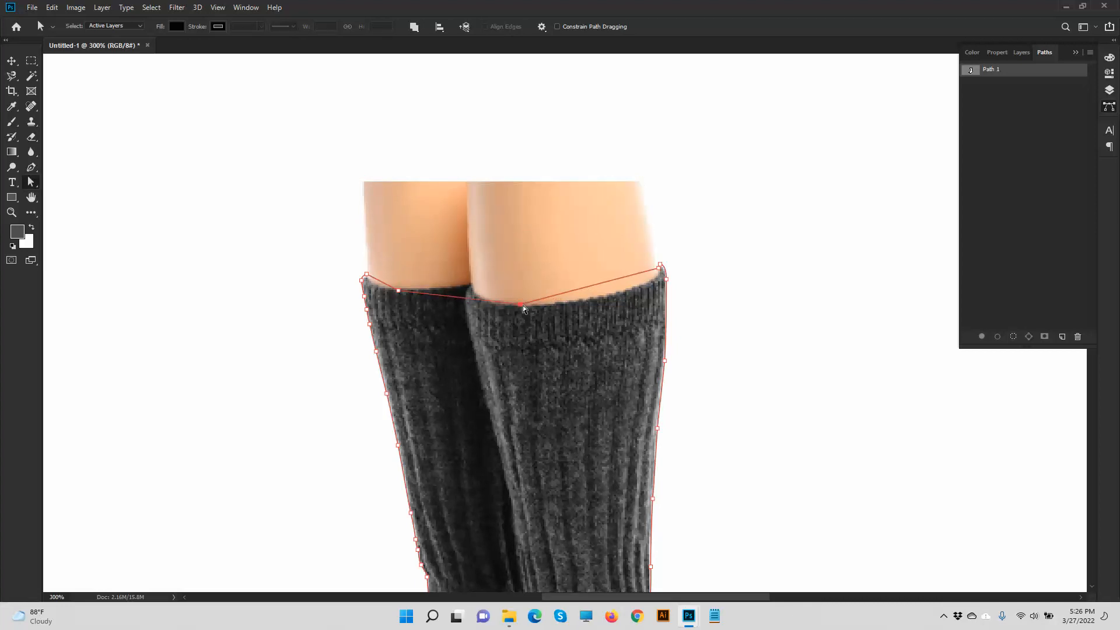
- Move the anchor point at the front cuff's outer end inward and down onto the cuff edge
key("ctrl+plus")
key("ctrl+plus")
key("ctrl+plus")
key("ctrl+plus")
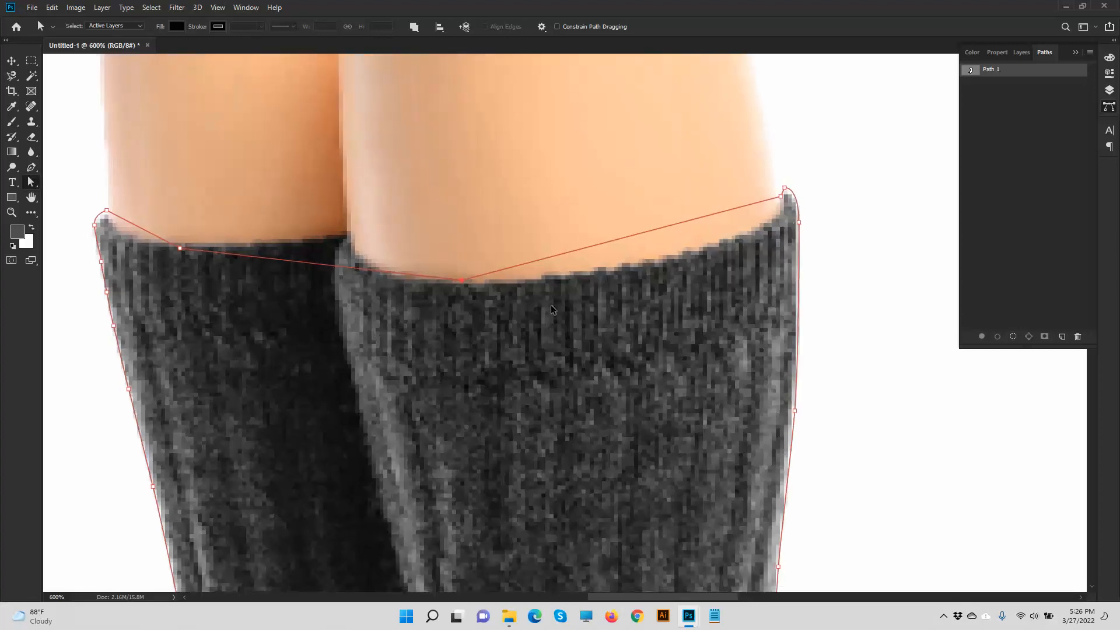
left_click_drag(784, 200, 756, 233)
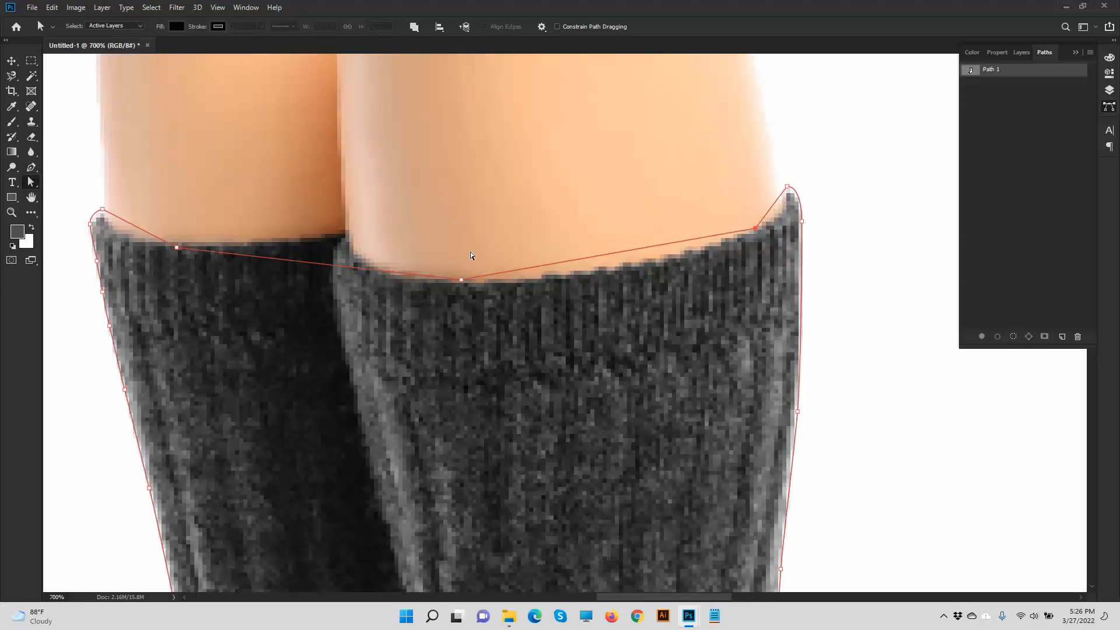
- Turn the three anchor points along the sock cuffs into curves with the Convert Point Tool
right_click(31, 183)
left_click(32, 169)
right_click(32, 171)
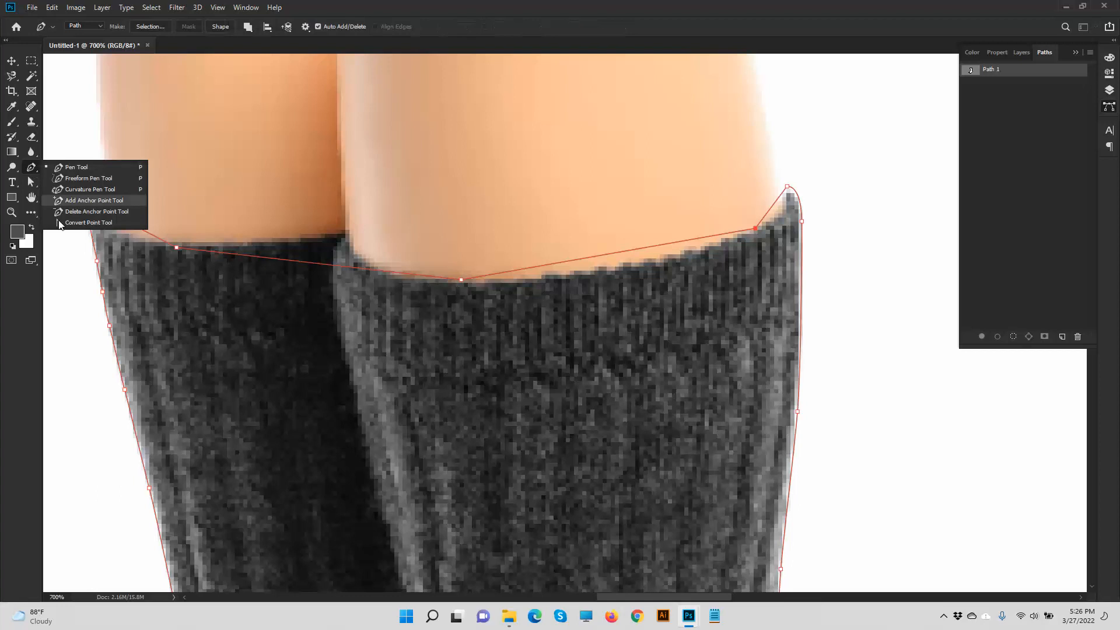
left_click(73, 223)
left_click_drag(461, 281, 561, 284)
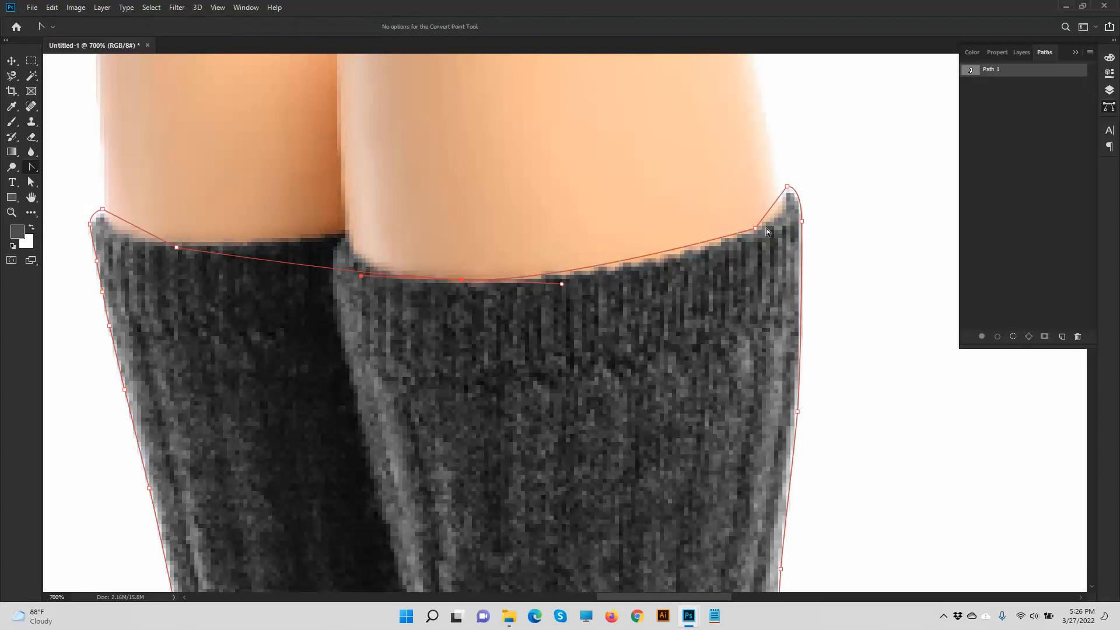
left_click_drag(755, 228, 716, 245)
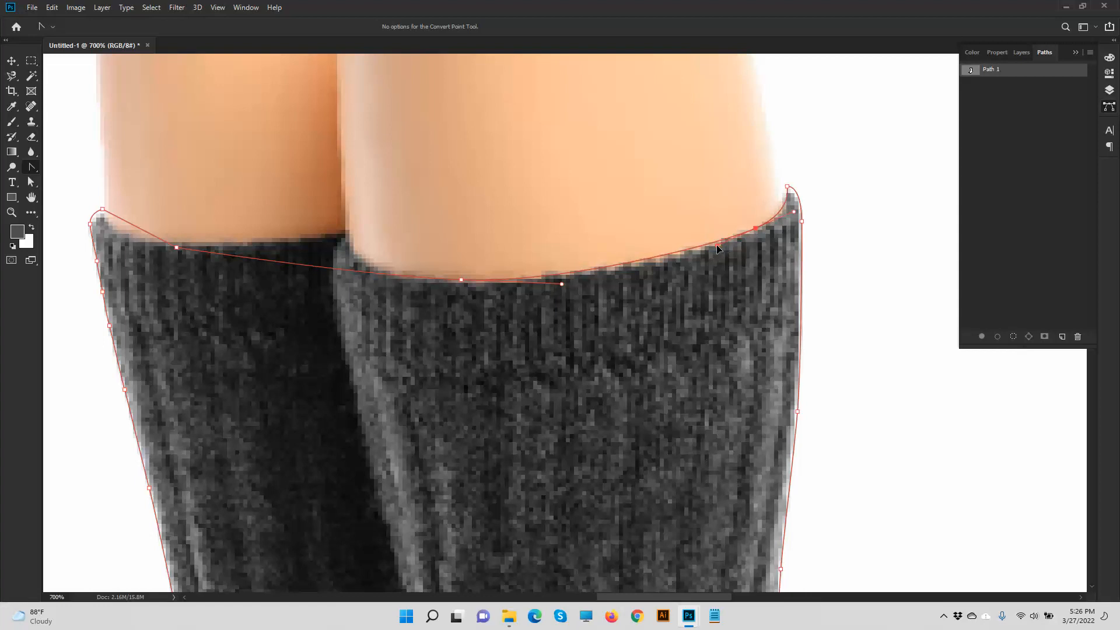
left_click_drag(176, 247, 126, 254)
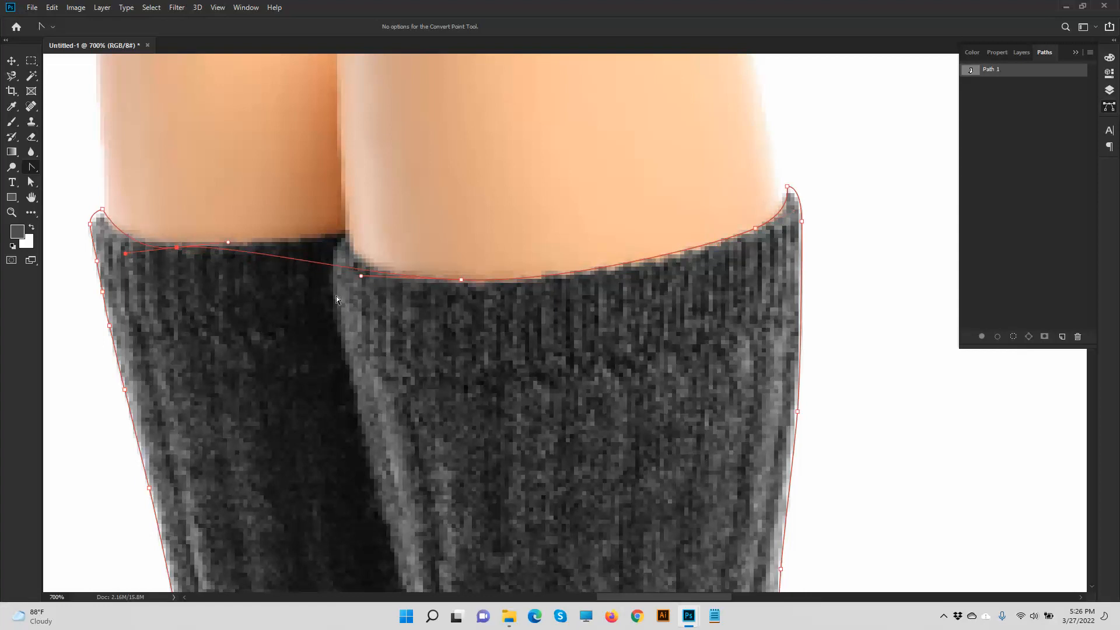
- Move the rear cuff's anchor point to where the two cuffs meet and bend its curve along the rear cuff
left_click(33, 182)
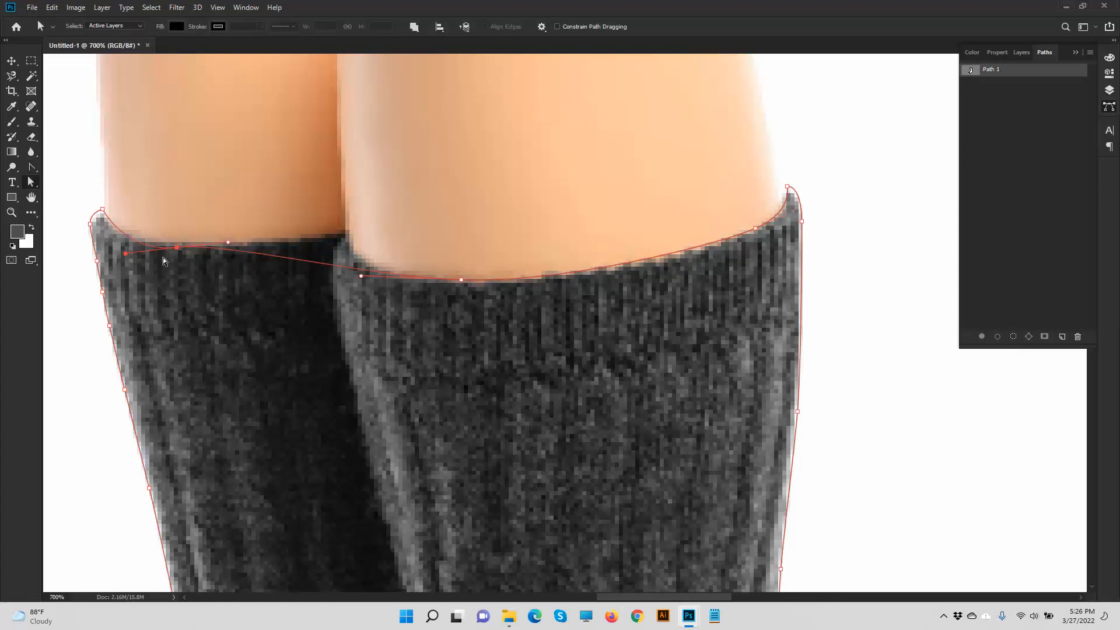
left_click_drag(177, 247, 342, 238)
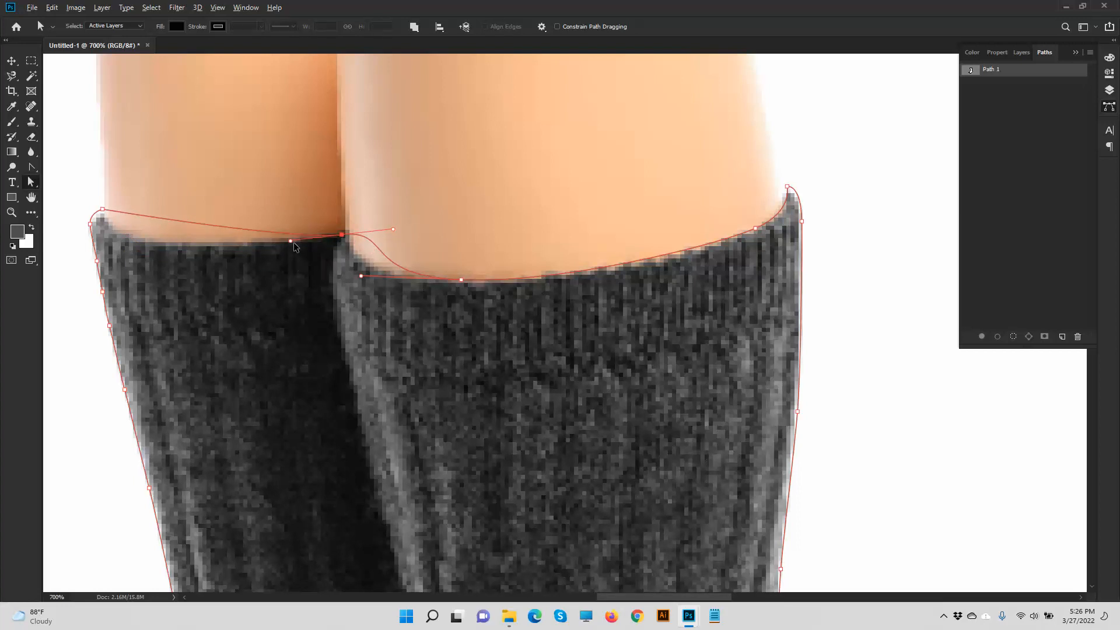
left_click_drag(292, 244, 109, 270)
left_click_drag(393, 229, 368, 255)
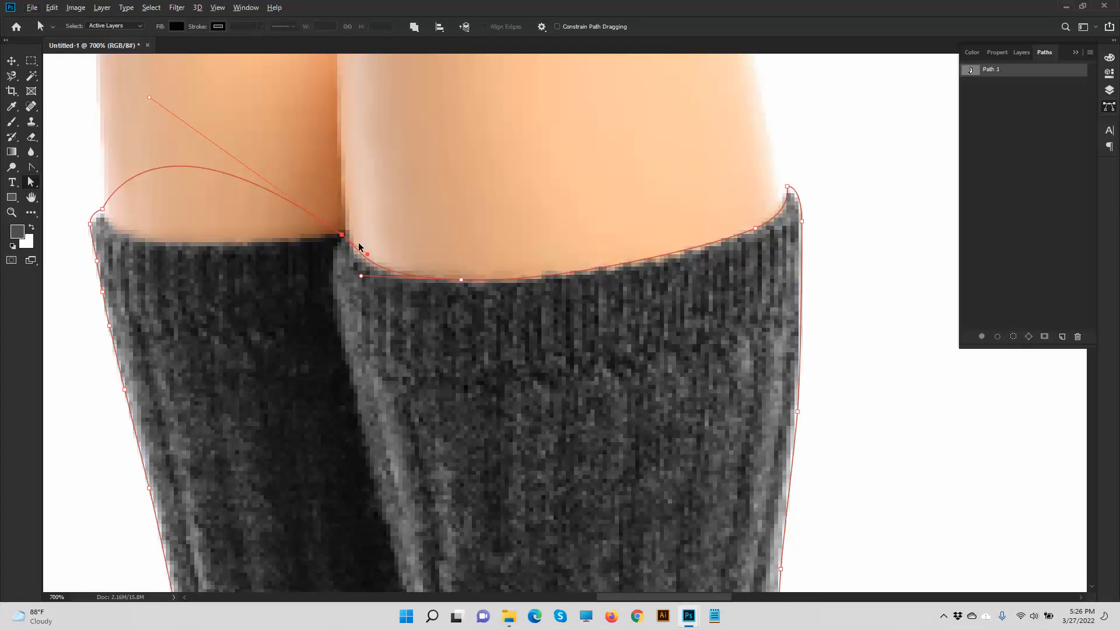
key("ctrl+z")
left_click_drag(395, 228, 352, 249)
key("ctrl+z")
- Shift the front cuff's middle anchor point along the cuff edge and adjust the curve beside it
left_click(468, 281)
left_click_drag(469, 284, 496, 284)
left_click(355, 255)
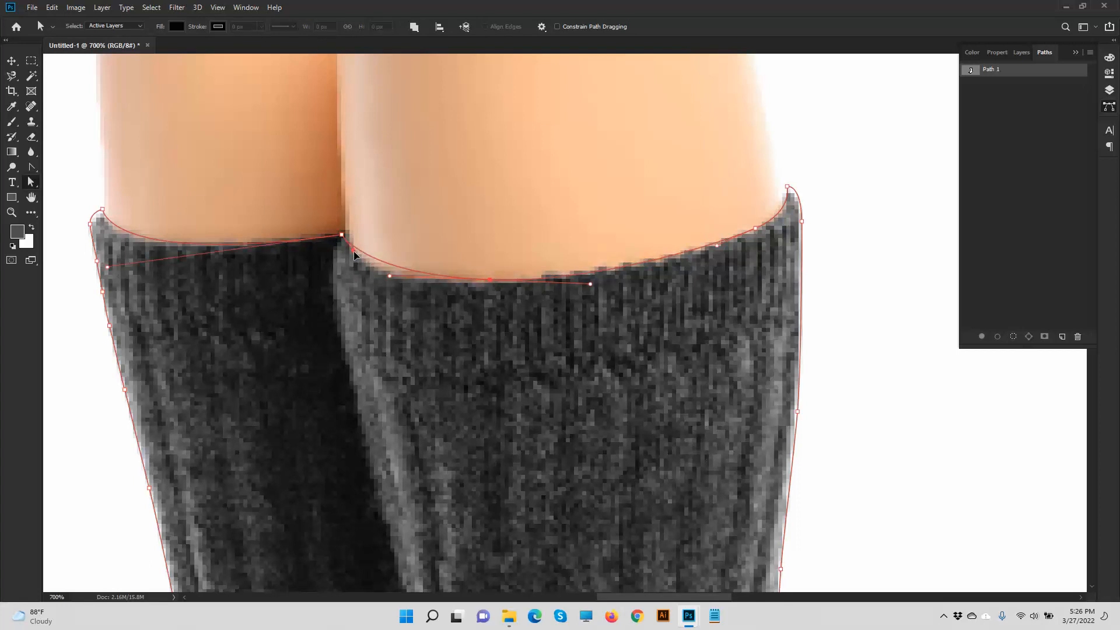
left_click(491, 287)
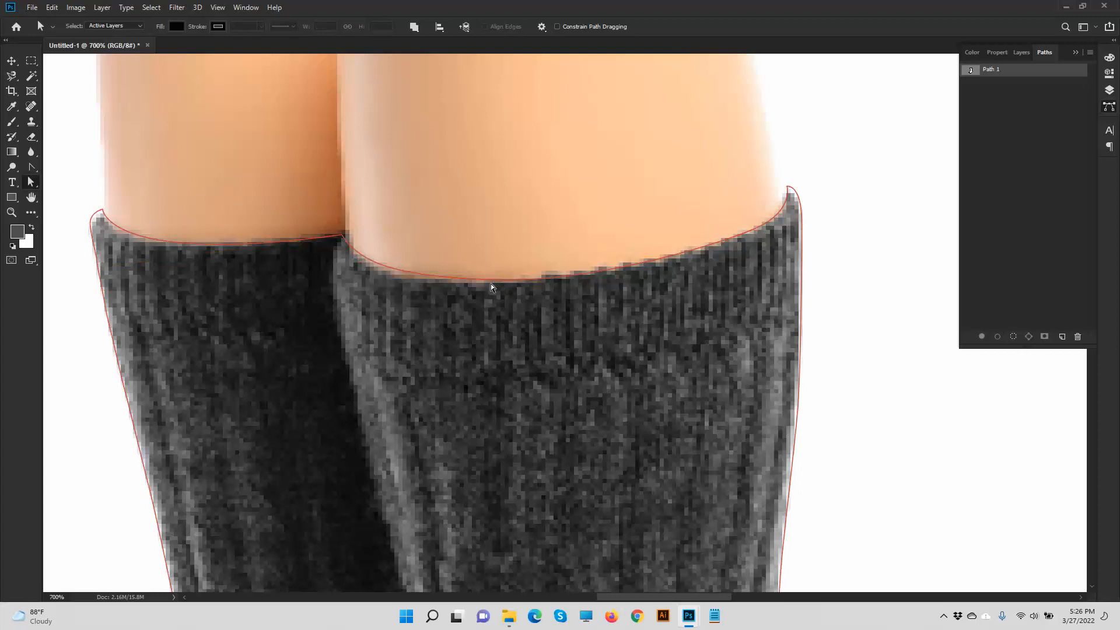
left_click(491, 285)
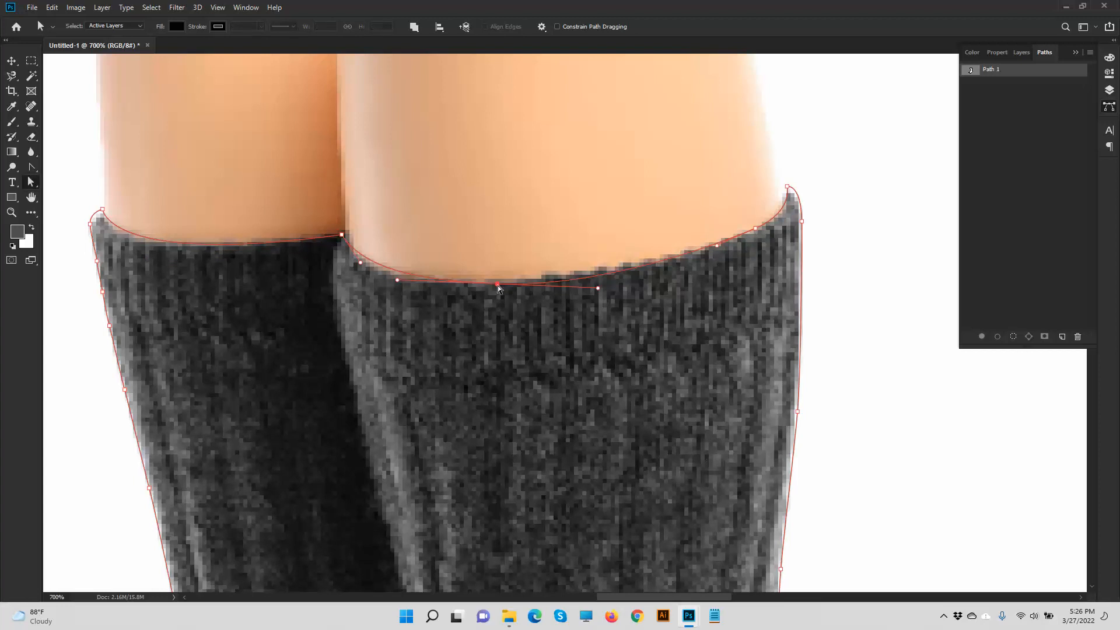
- Remove the front cuff's middle anchor point with the Delete Anchor Point Tool
left_click_drag(32, 167, 69, 213)
left_click(69, 211)
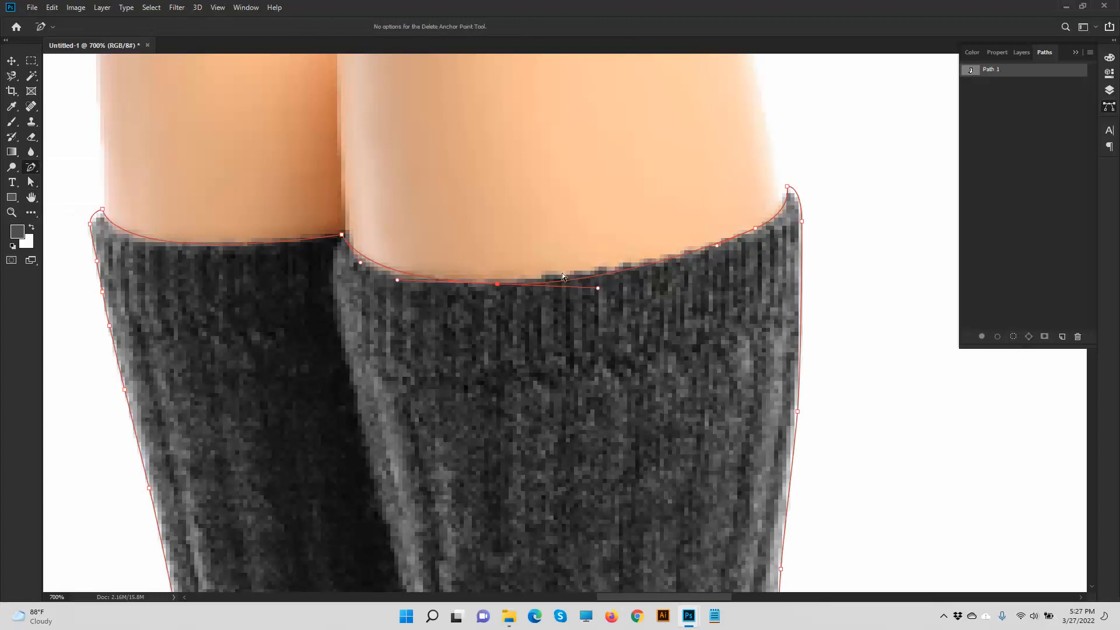
left_click(497, 285)
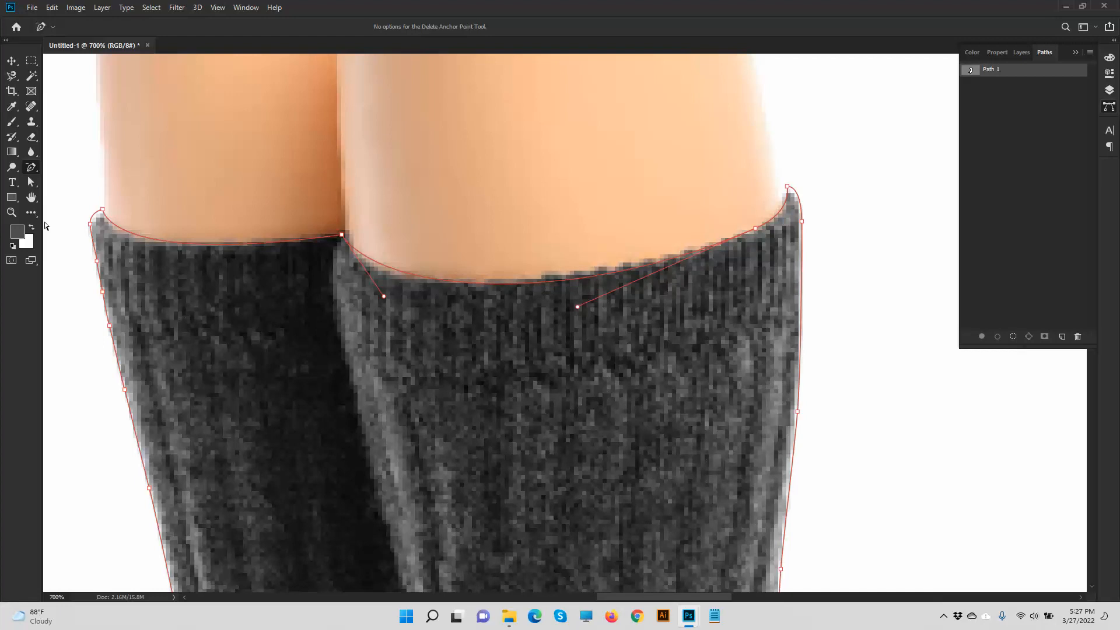
- Adjust the front cuff's curve handles and its outer anchor point to follow the cuff edge
left_click(31, 182)
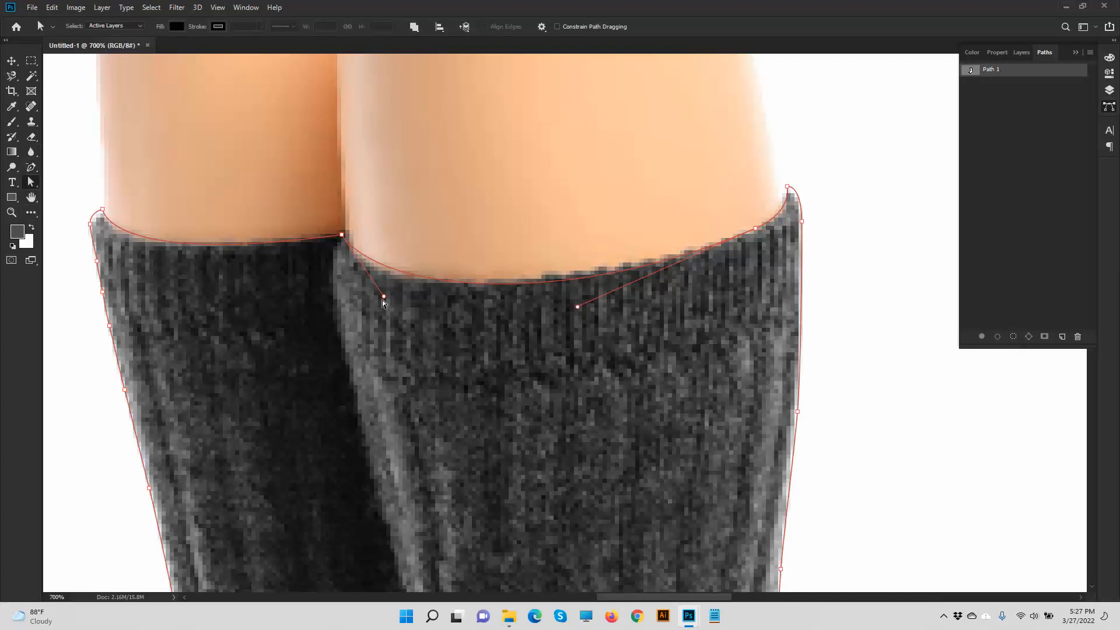
left_click_drag(385, 301, 361, 294)
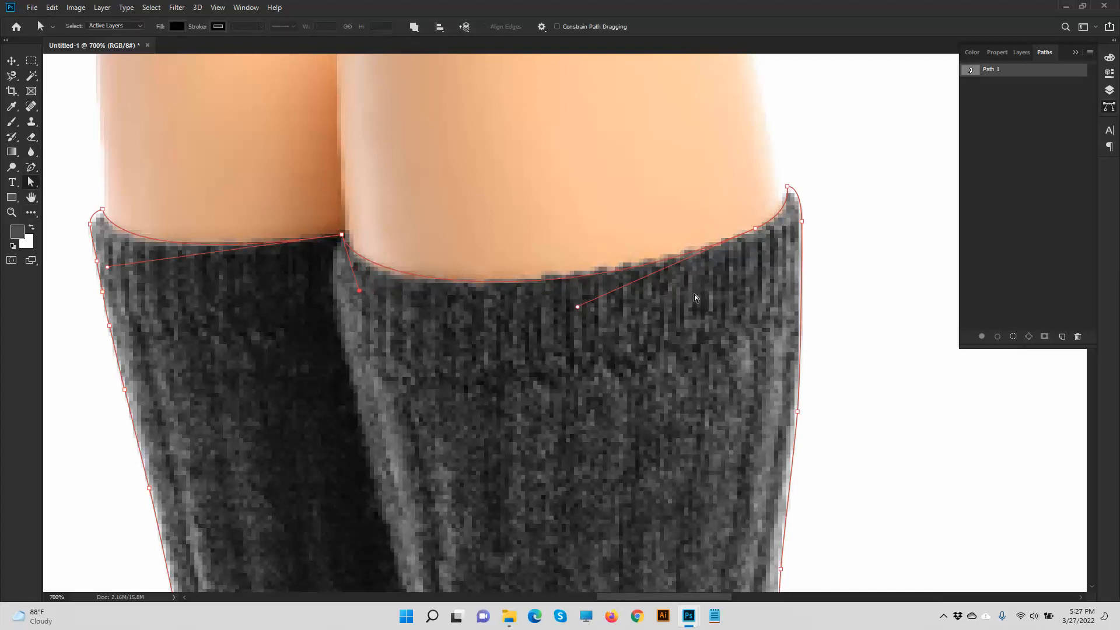
left_click_drag(579, 311, 571, 304)
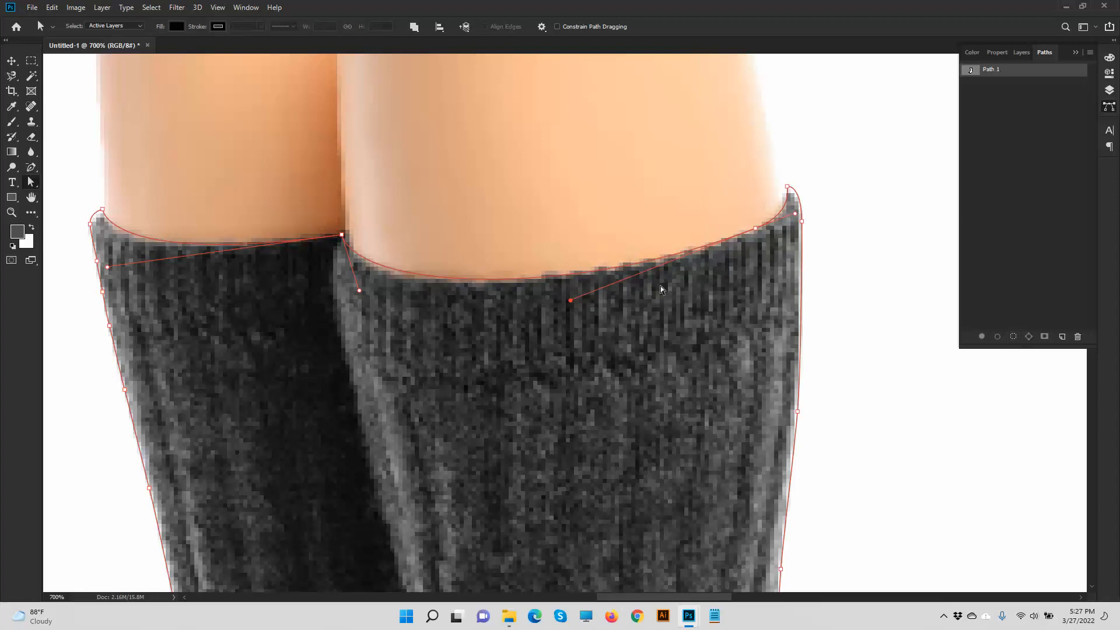
left_click_drag(756, 228, 751, 236)
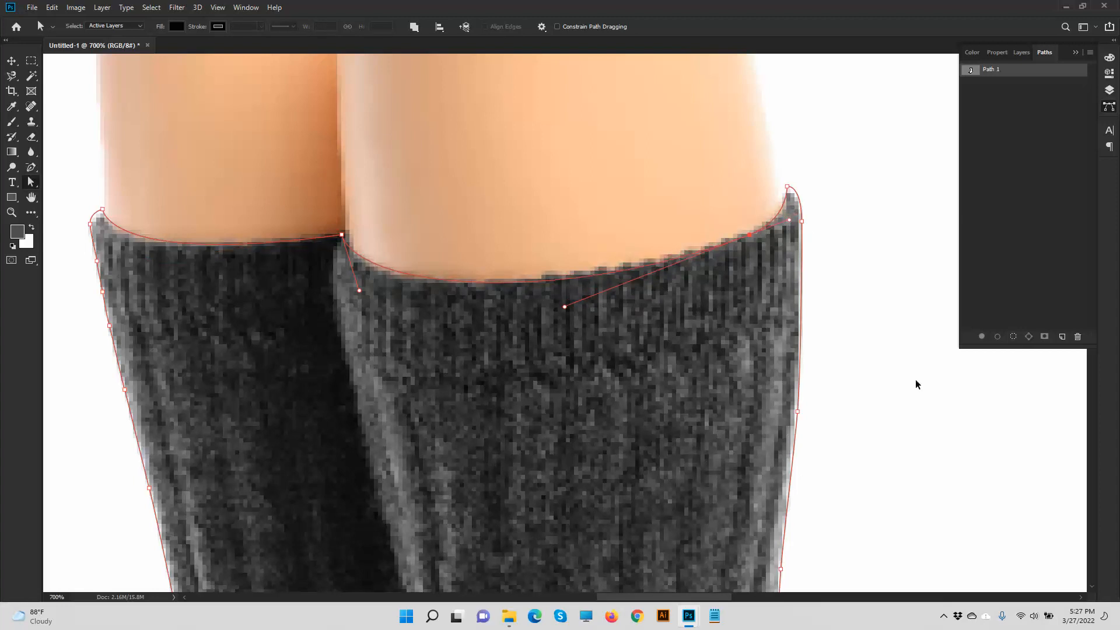
- Inspect the path's outline around the cuffs and down to the toes at 300% zoom
key("ctrl+minus")
key("ctrl+minus")
key("ctrl+minus")
key("ctrl+minus")
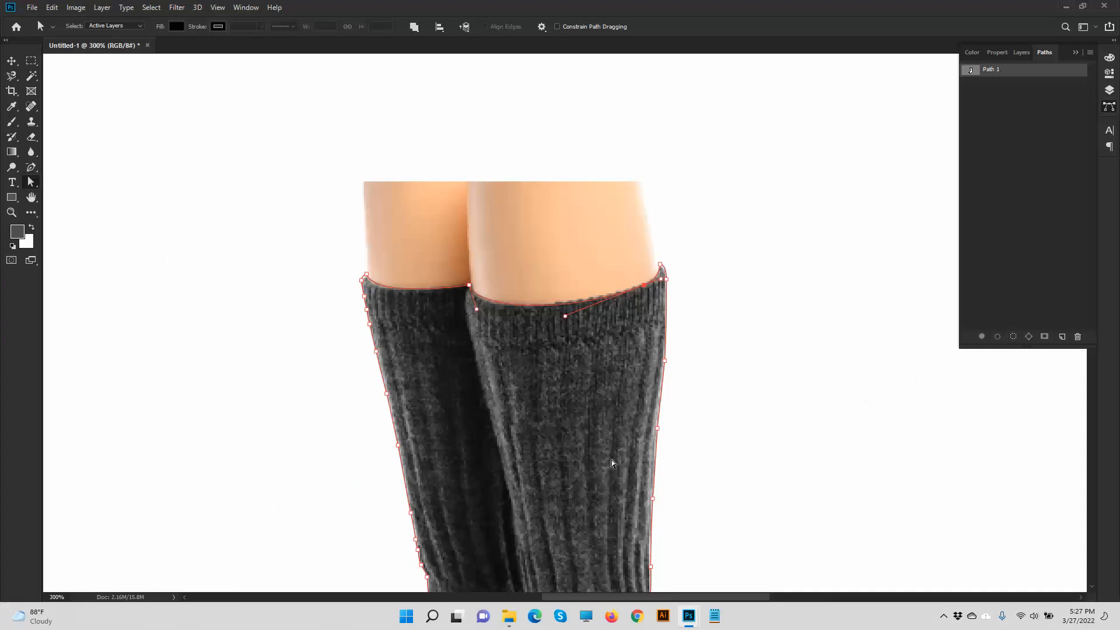
left_click_drag(605, 412, 580, 225)
left_click_drag(574, 318, 590, 239)
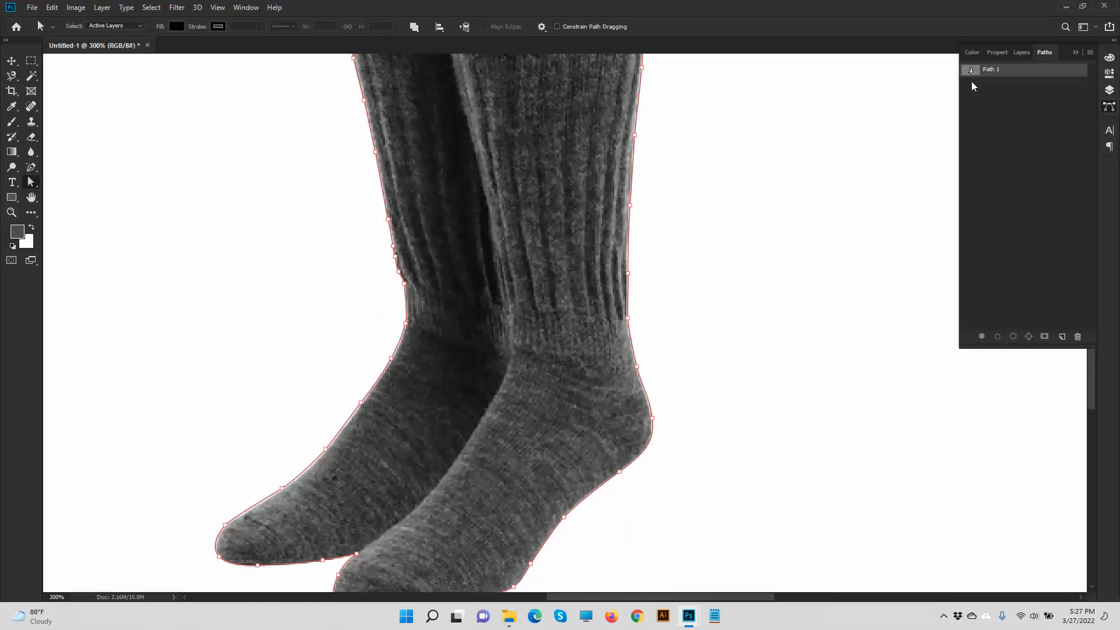
- Load Path 1 as a selection around the socks
key("ctrl+minus")
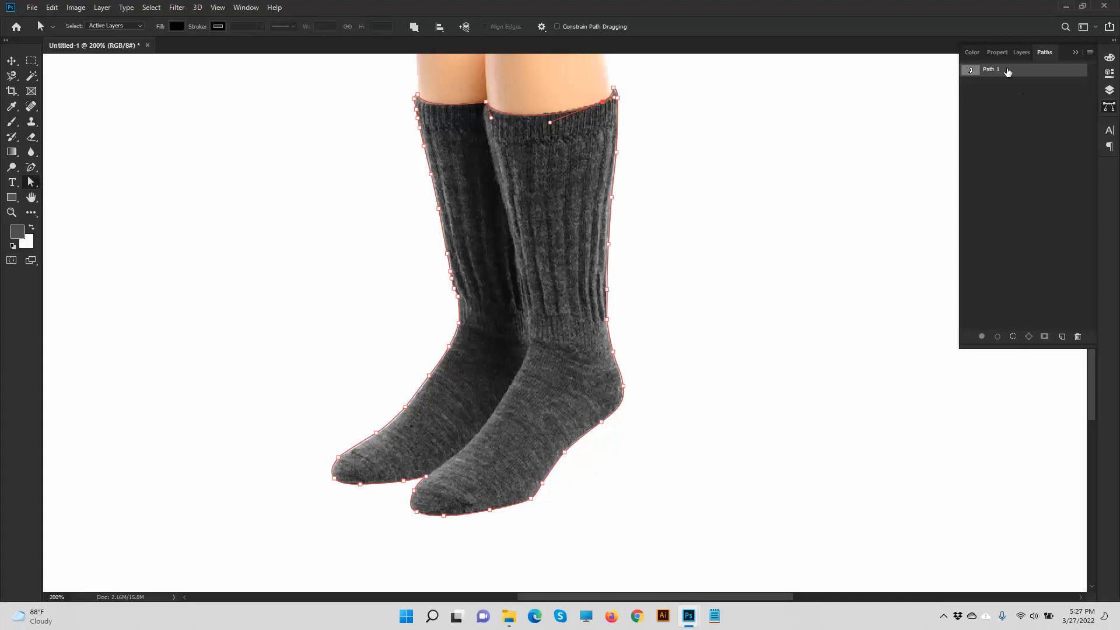
left_click(972, 73, "ctrl")
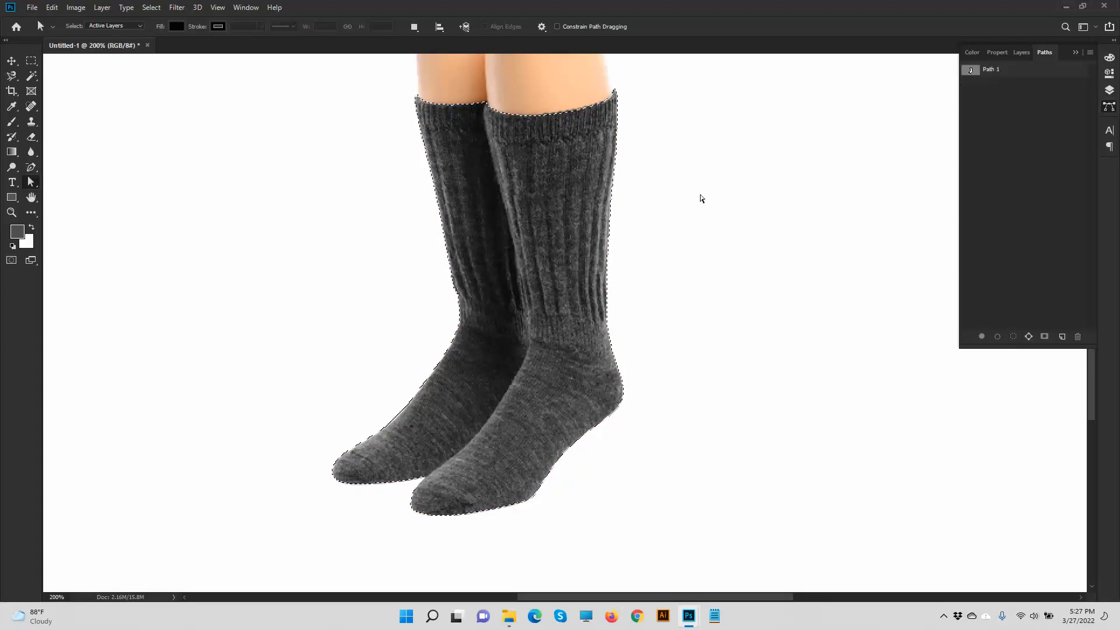
key("ctrl+minus")
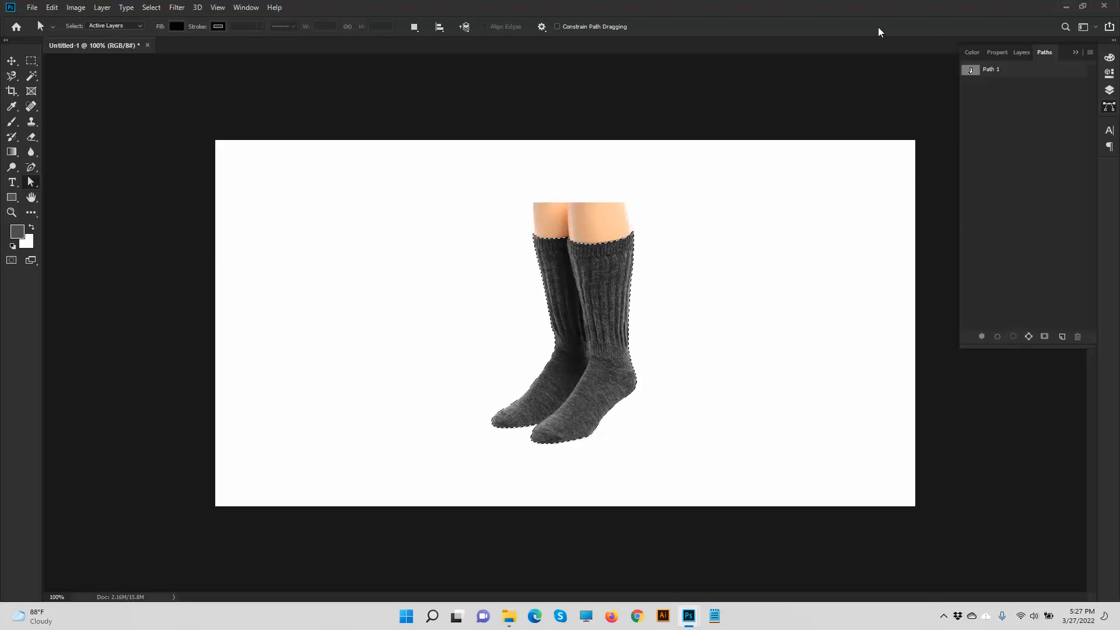
- Copy the selected socks from Layer 1 copy onto a new layer of their own
left_click(1021, 52)
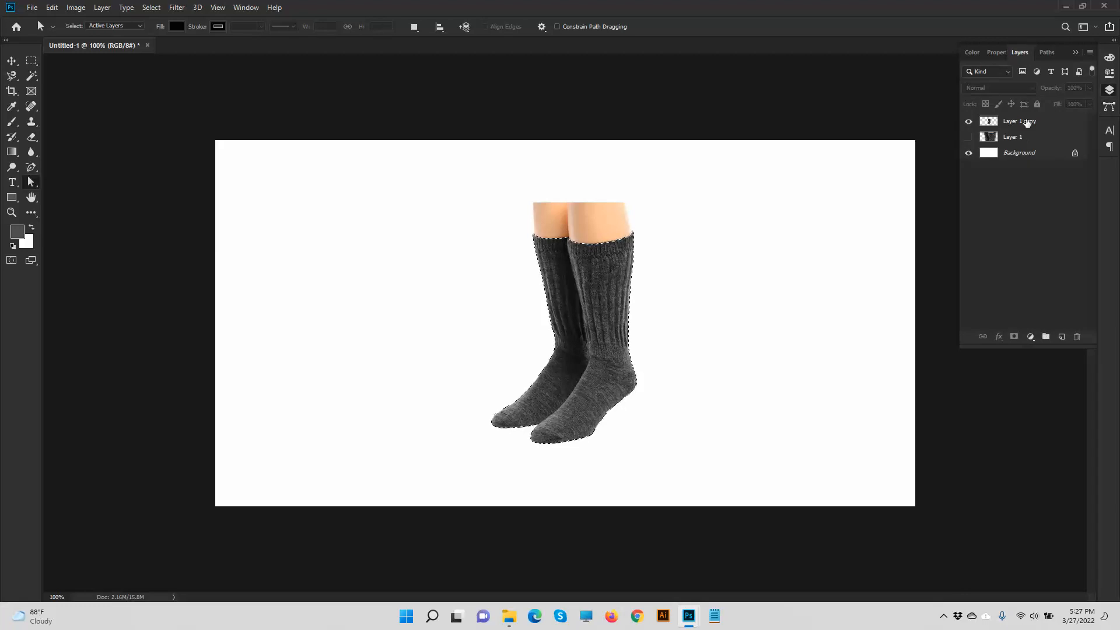
left_click(968, 121)
left_click(1028, 123)
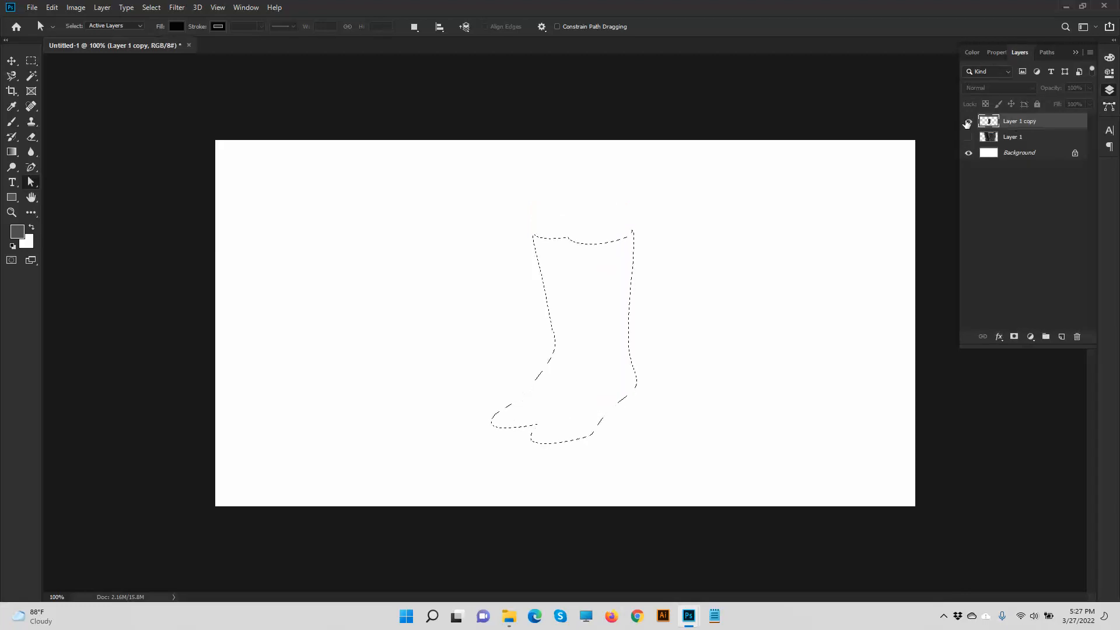
left_click(968, 121)
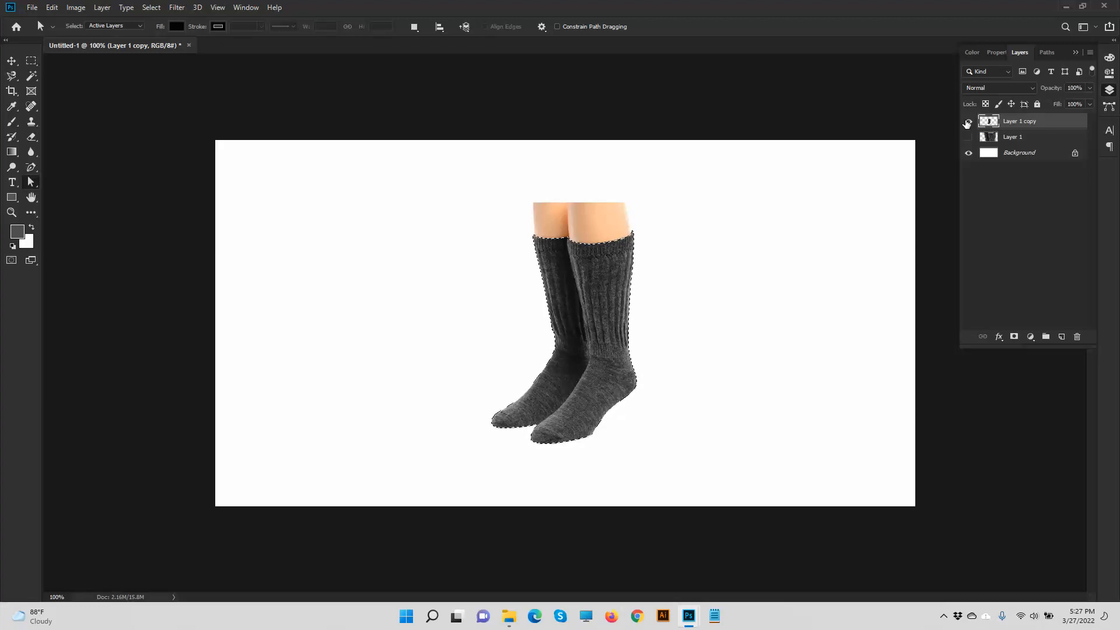
key("ctrl+j")
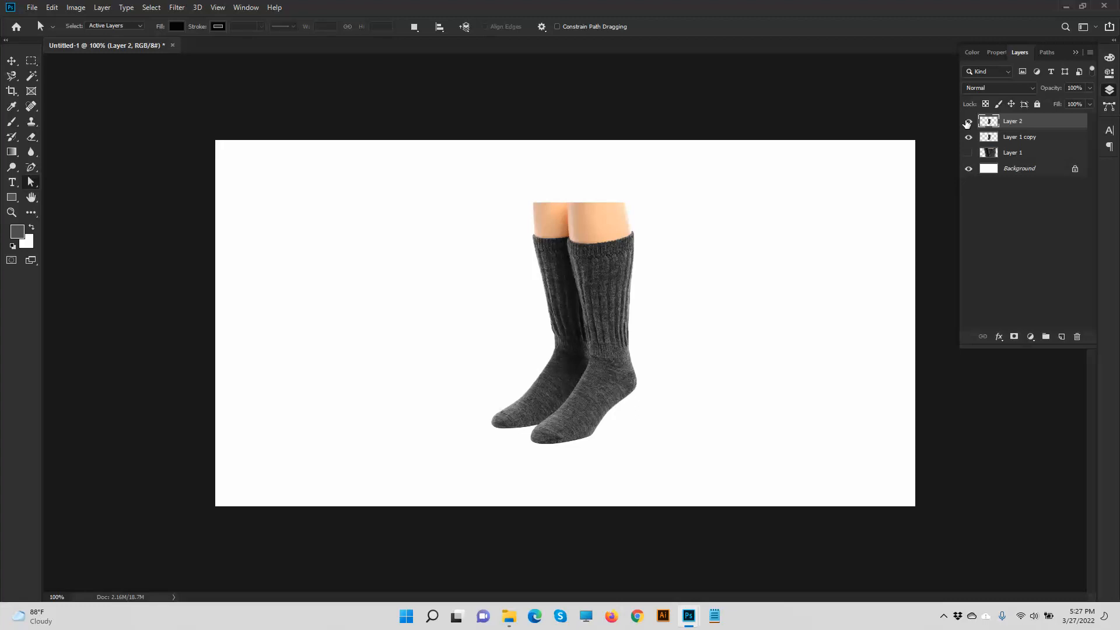
- Check the socks-only layer by toggling its visibility and that of Layer 1 copy beneath it
left_click(968, 137)
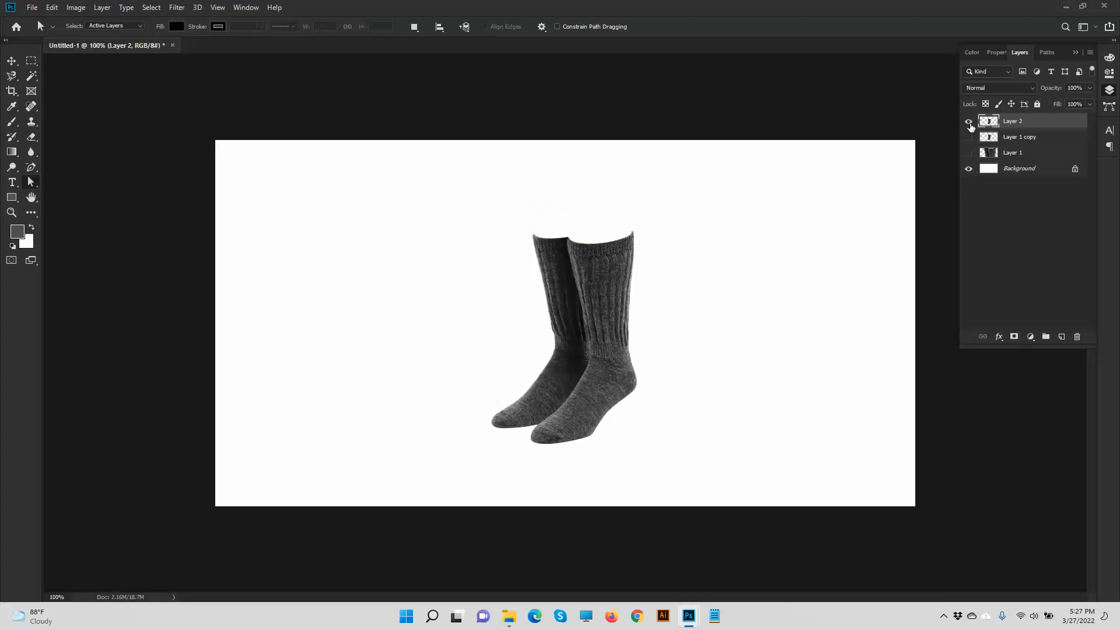
left_click(969, 123)
left_click(969, 123)
left_click(969, 137)
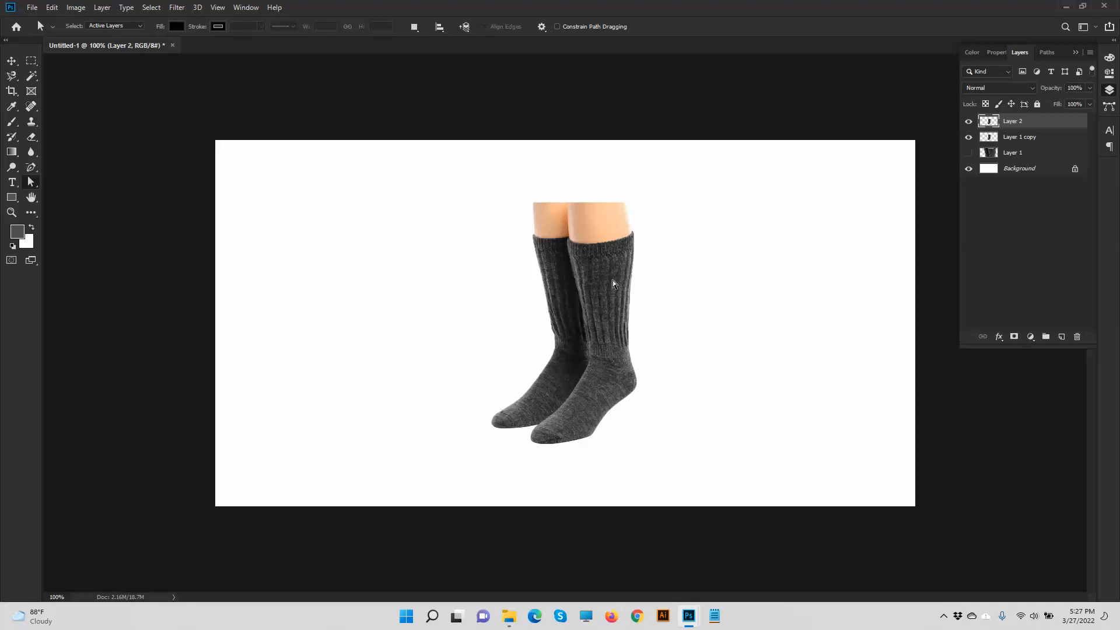
- Duplicate Layer 1 copy four times with the Move Tool, arranging five pairs of legs in a horizontal row
left_click(12, 61)
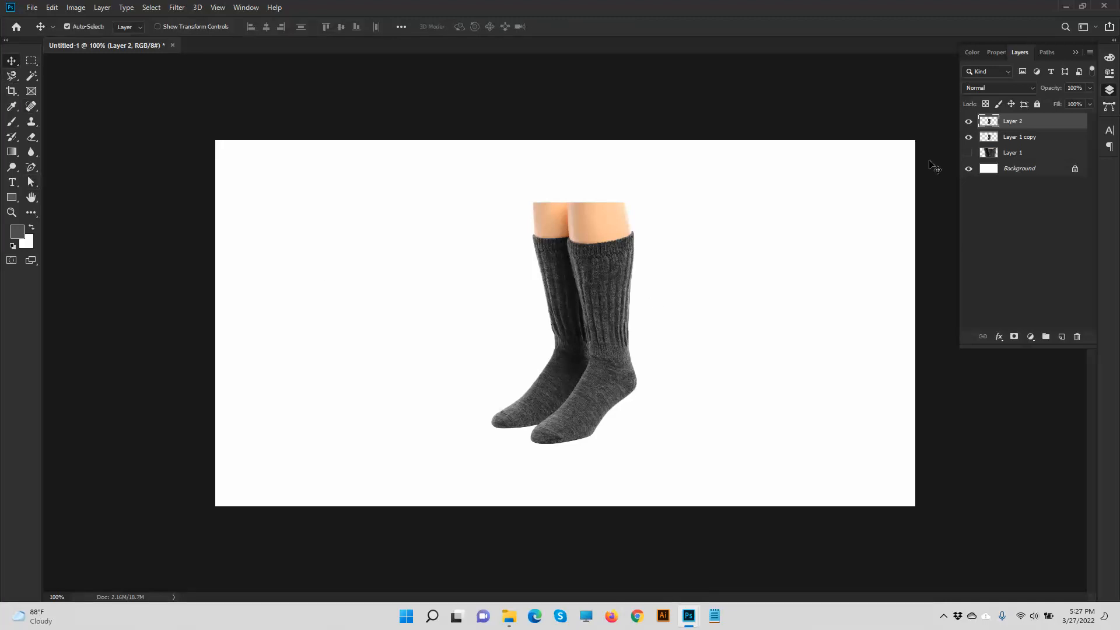
left_click(1022, 139)
left_click(968, 138)
left_click(968, 137)
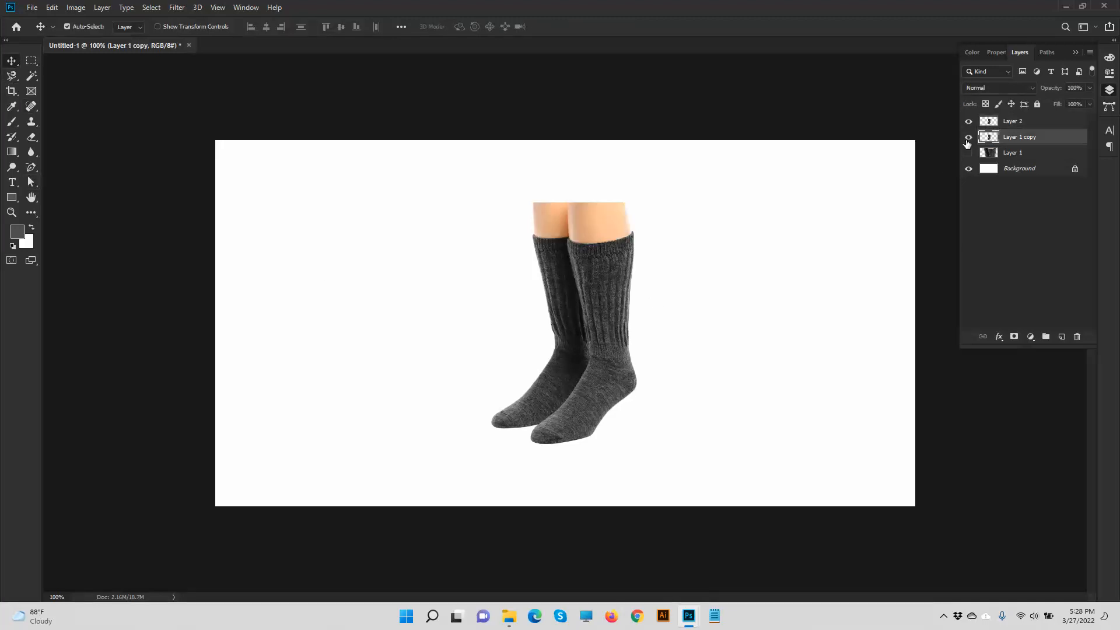
left_click_drag(591, 222, 866, 227)
left_click_drag(866, 227, 932, 234)
left_click_drag(433, 187, 740, 271)
left_click_drag(788, 303, 830, 303)
left_click_drag(727, 324, 739, 323)
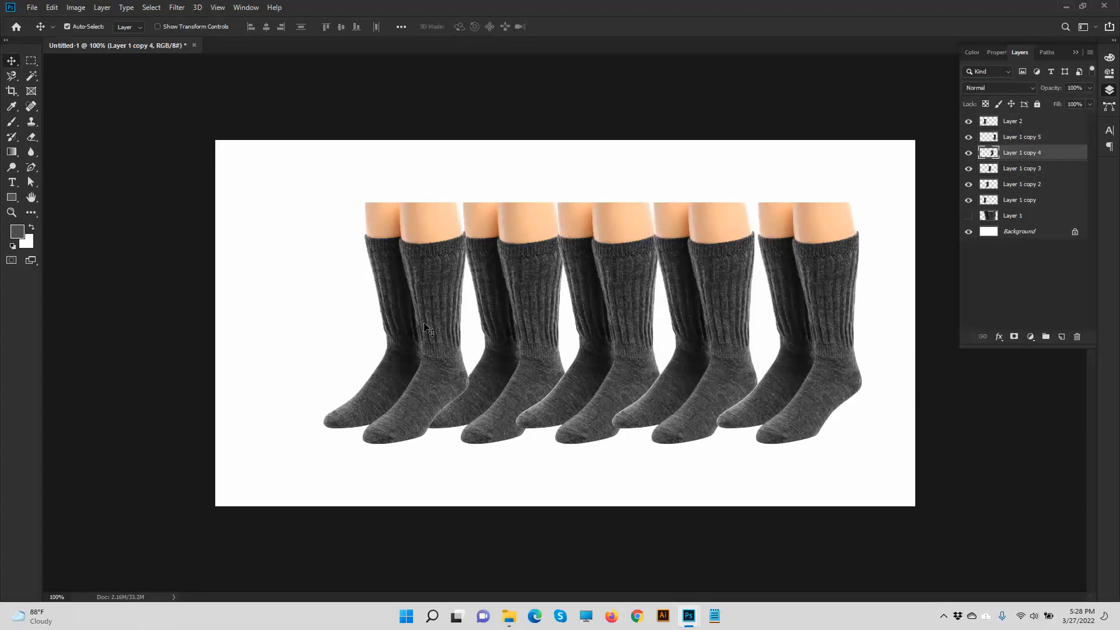
- Shift the leftmost pair of legs slightly left and move the cut-out socks up and away from it
left_click_drag(371, 219, 348, 216)
left_click_drag(411, 291, 329, 280)
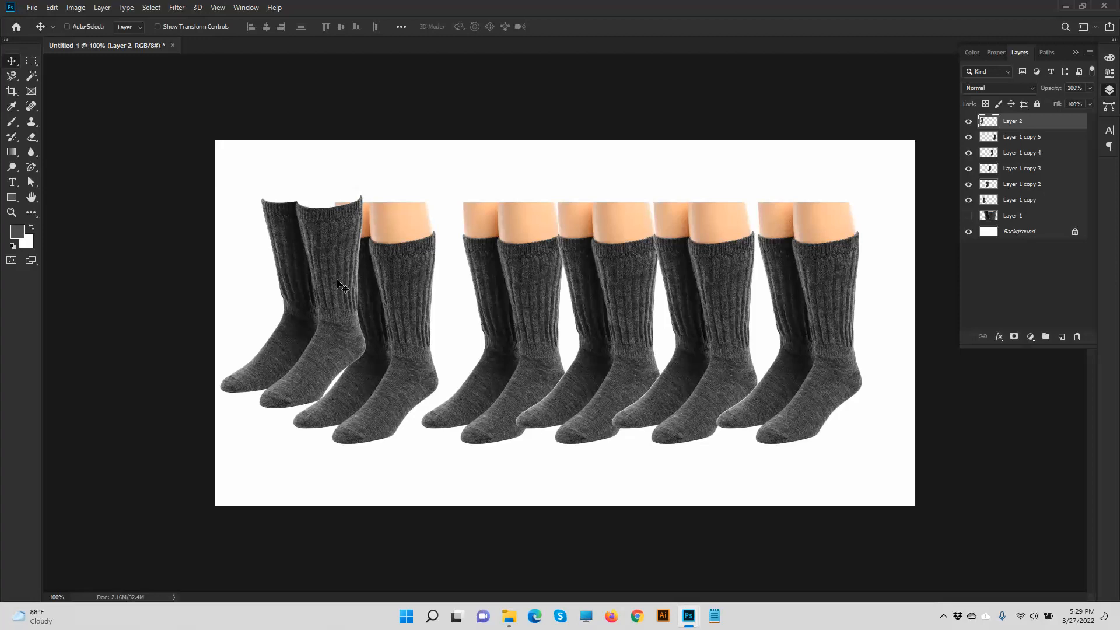
key("ctrl+plus")
left_click_drag(221, 229, 368, 328)
left_click_drag(128, 70, 136, 76)
left_click(75, 7)
mouse_move(102, 42)
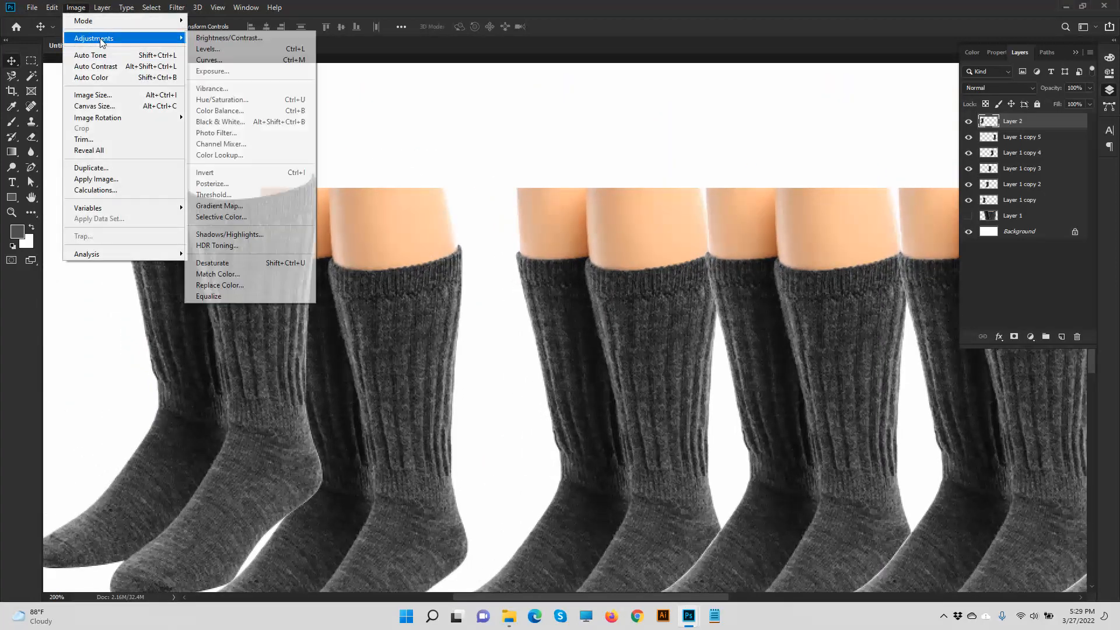
key("Escape")
mouse_move(318, 227)
left_mouse_down()
mouse_move(324, 156)
mouse_move(314, 202)
mouse_move(338, 178)
mouse_move(322, 223)
left_mouse_up()
- Try tinting the cut-out socks red with Color Balance midtone levels of +100, -92 and -61
left_click(74, 8)
mouse_move(116, 38)
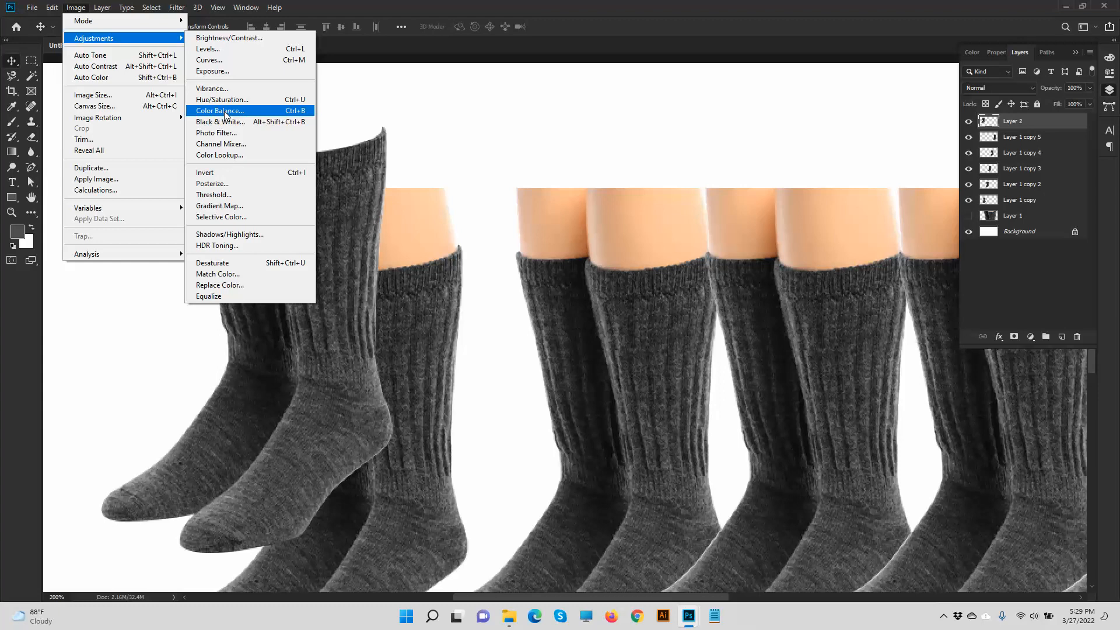
left_click(226, 111)
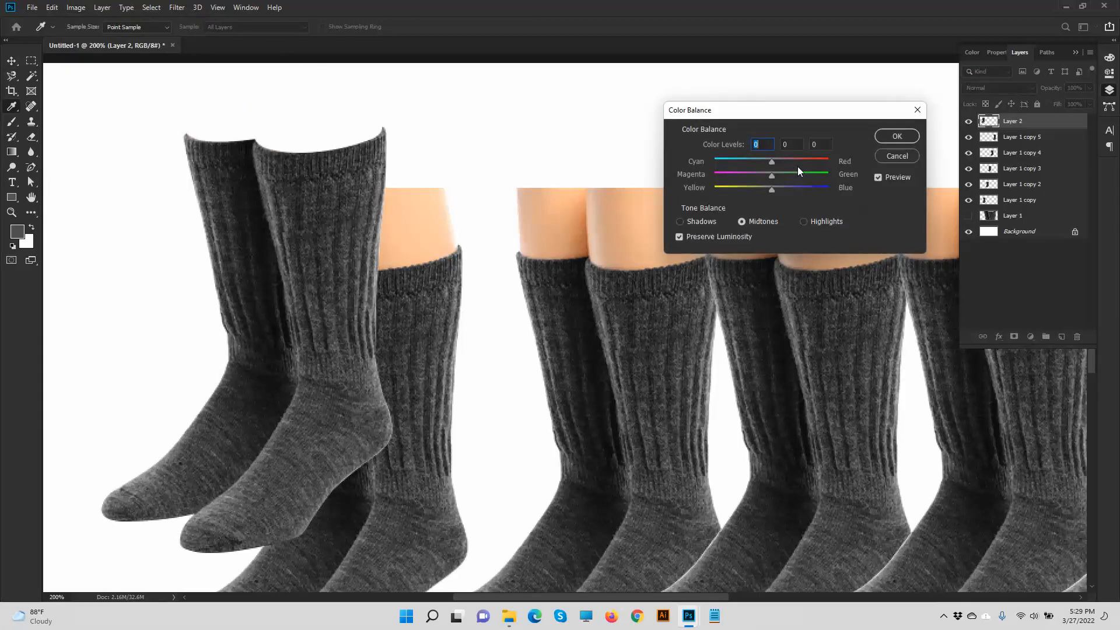
left_click_drag(769, 162, 737, 186)
left_click_drag(828, 175, 720, 182)
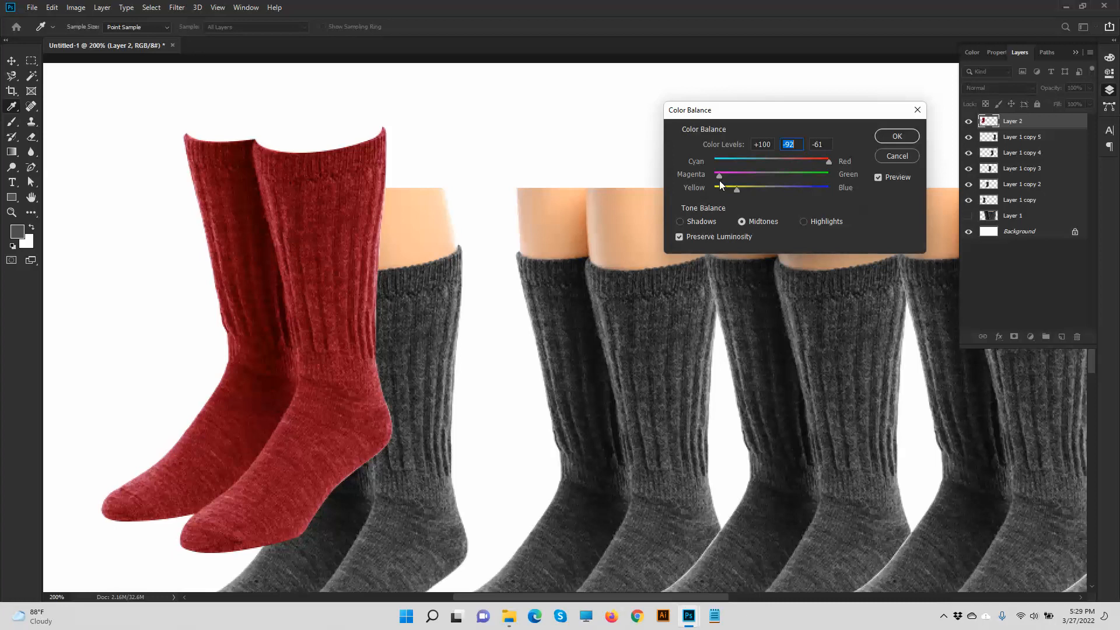
left_click(893, 154)
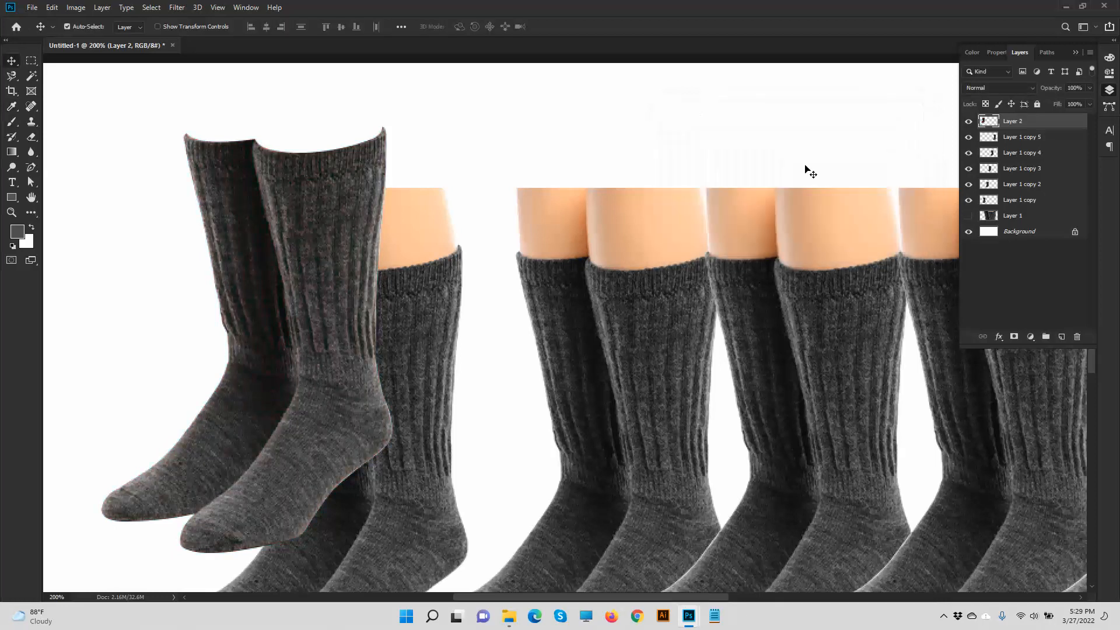
- Try colorizing the cut-out socks with Hue/Saturation at saturation 51, shifting the hue to olive green
left_click(75, 7)
mouse_move(81, 36)
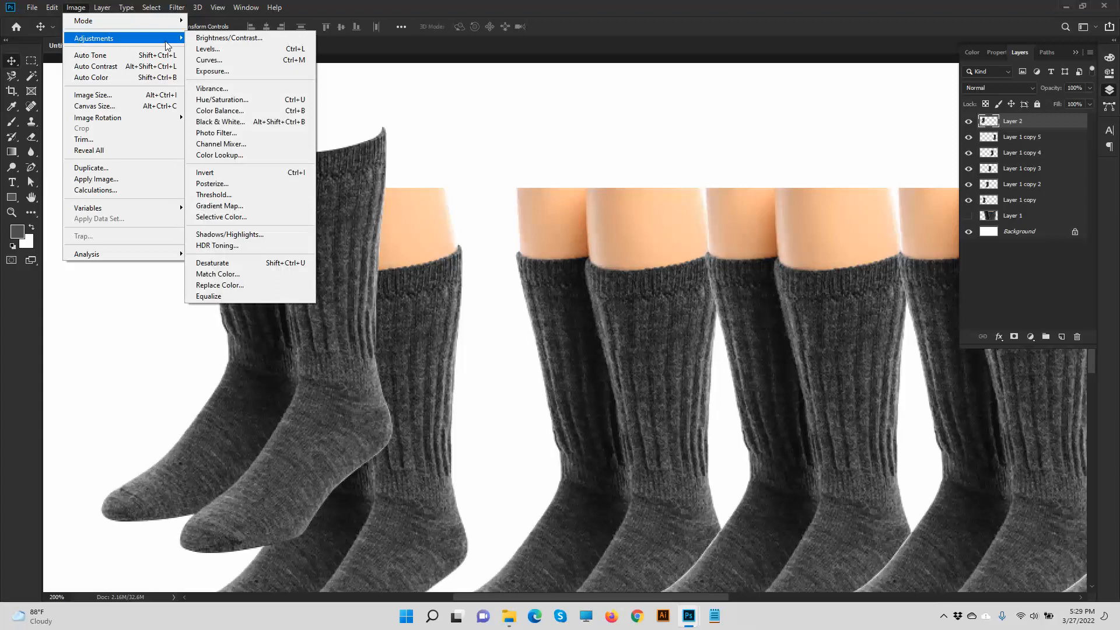
left_click(246, 99)
left_click(997, 251)
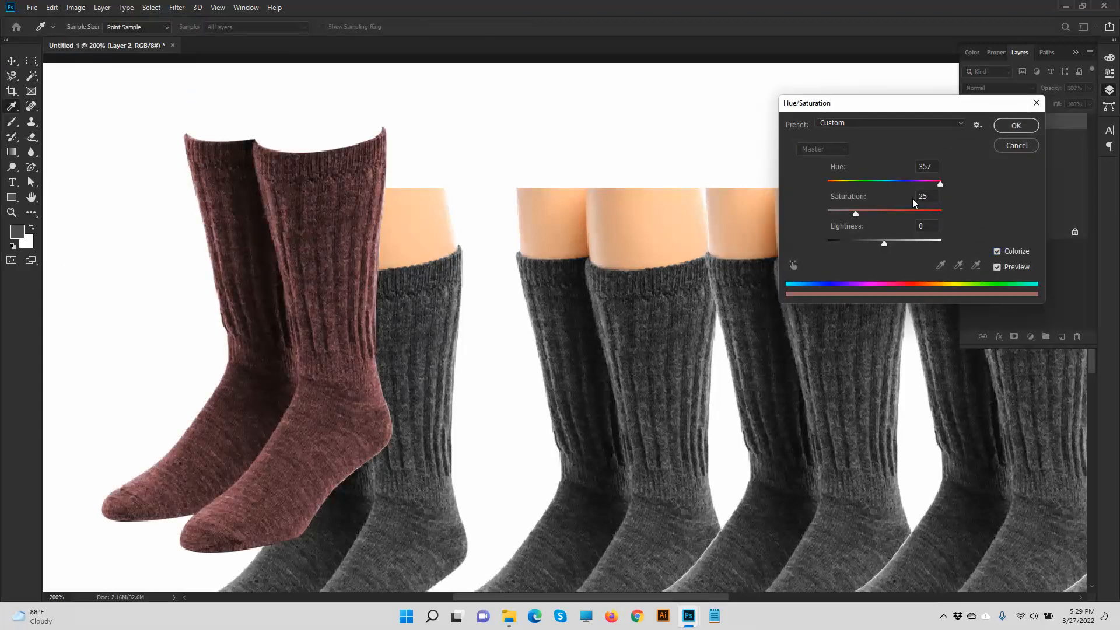
left_click_drag(857, 216, 886, 214)
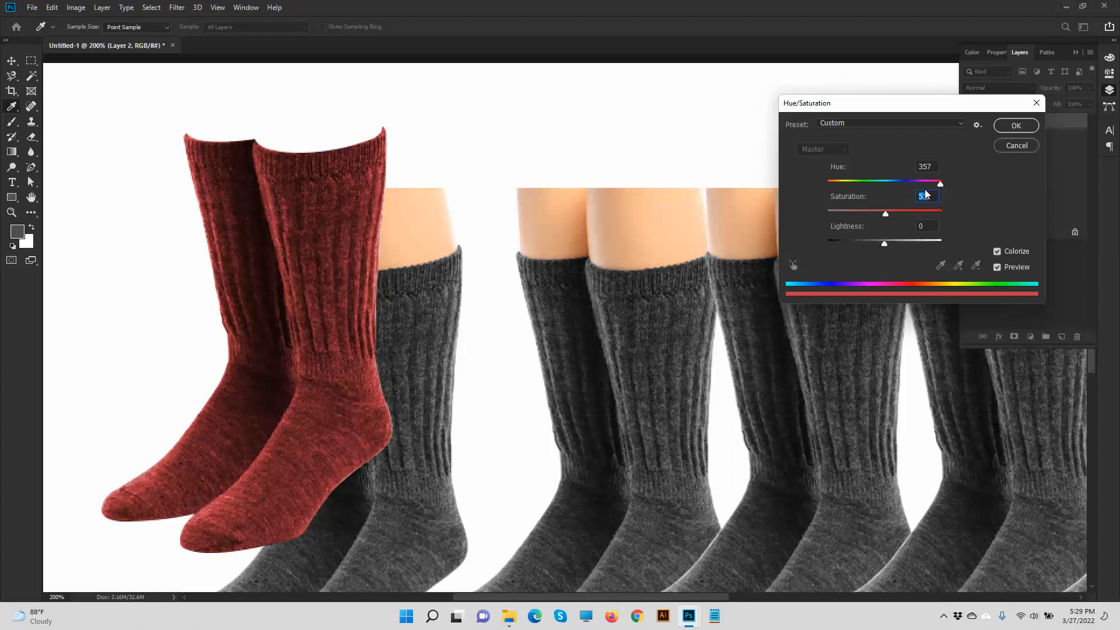
left_click_drag(940, 182, 855, 192)
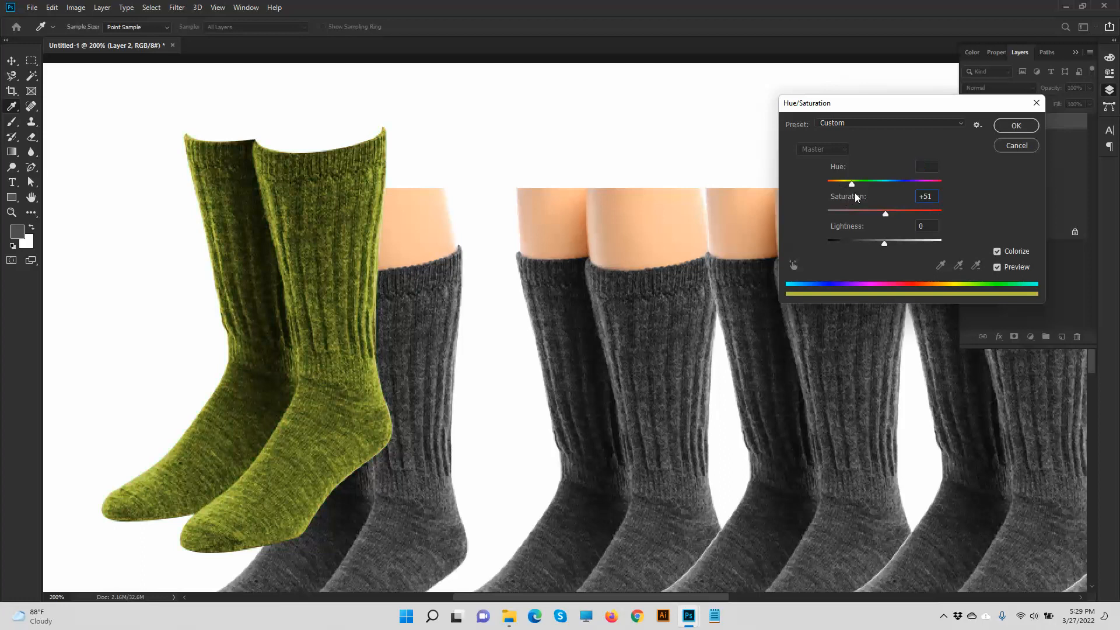
left_click(1015, 146)
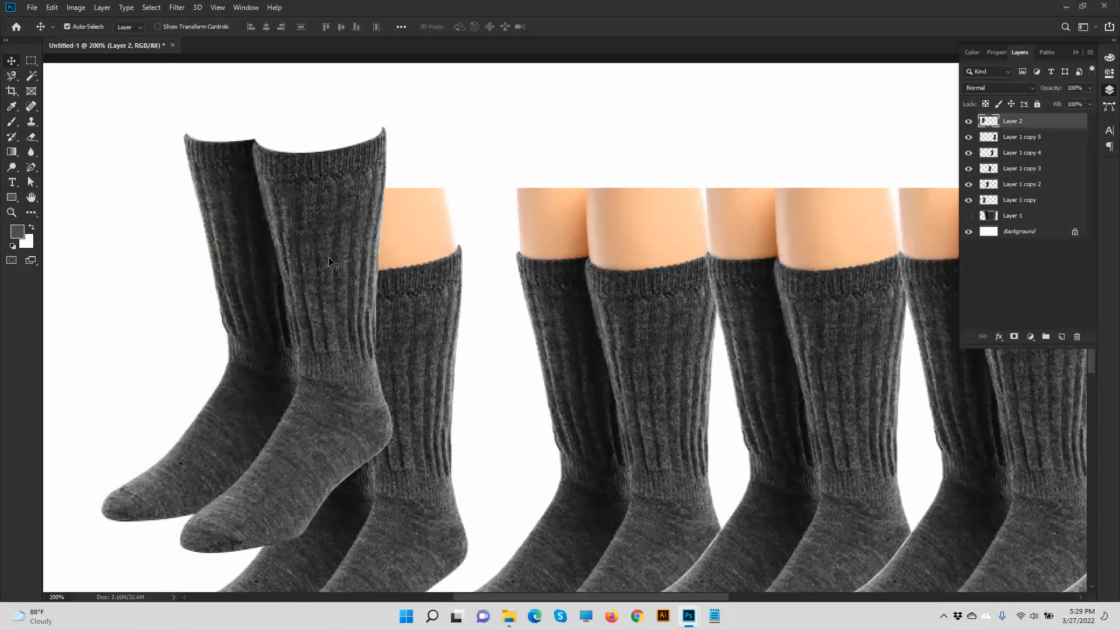
- Duplicate the cut-out socks three times and place one over each pair of legs except the leftmost
left_click_drag(330, 260, 678, 303, "alt")
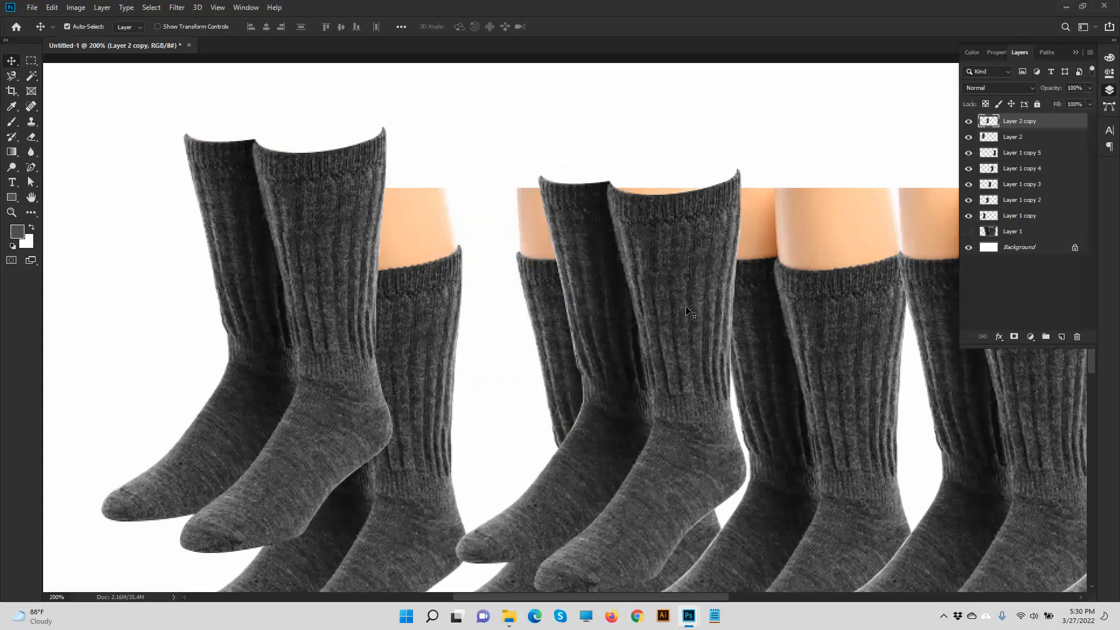
key("ctrl+minus")
key("ctrl+minus")
key("ctrl+minus")
left_click_drag(589, 328, 748, 336)
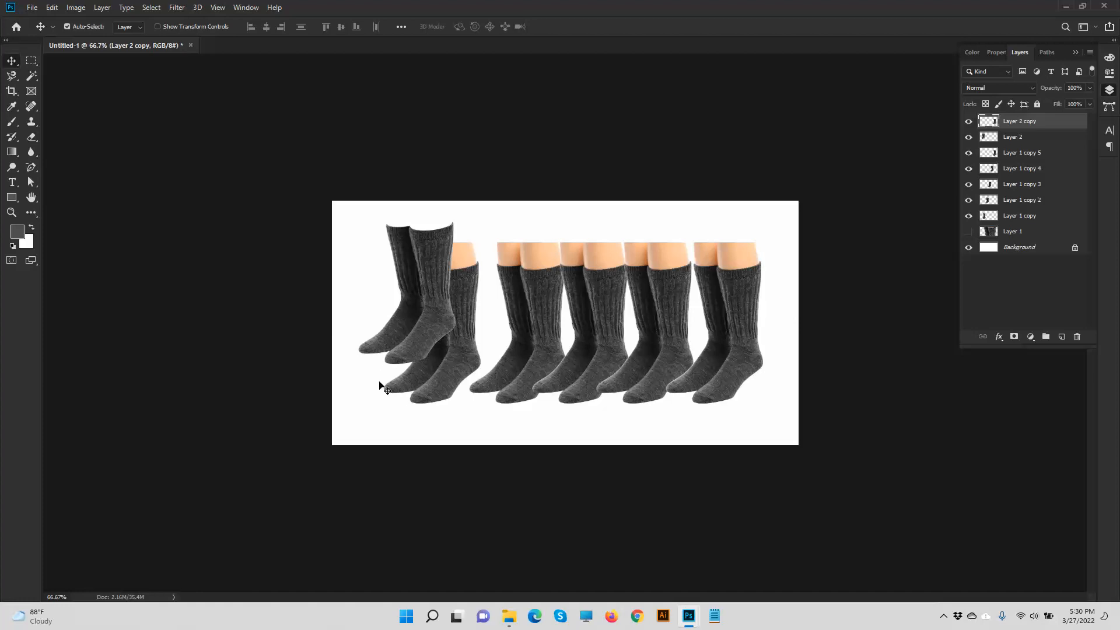
left_click_drag(430, 326, 666, 359)
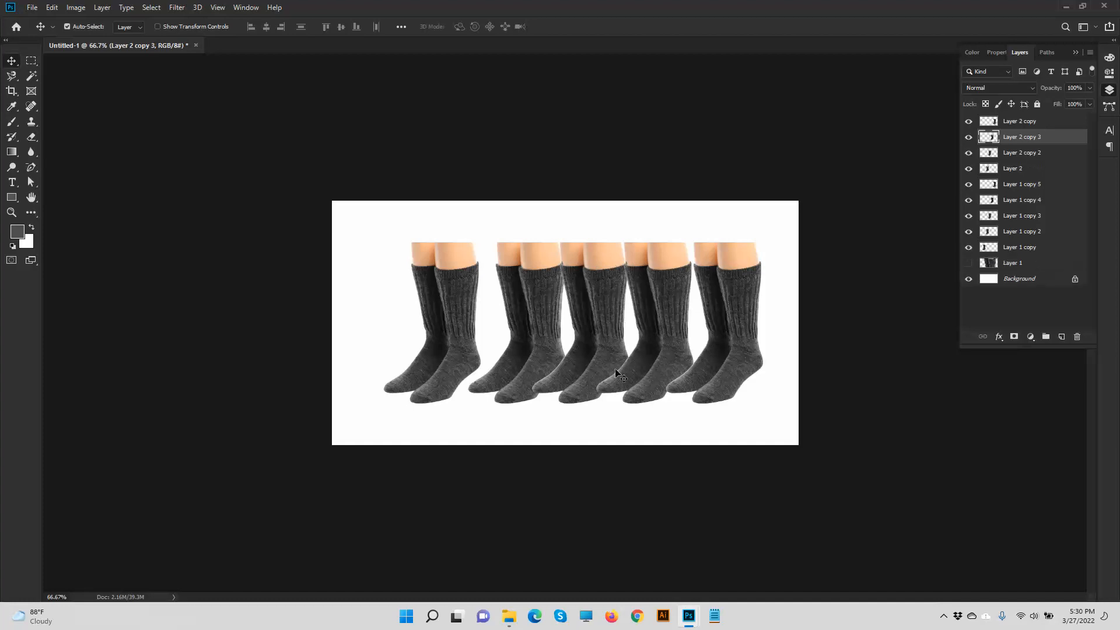
- Align the cut-out socks over the second pair of legs and shift the third pair, legs and socks, slightly right
key("ctrl+plus")
key("ctrl+plus")
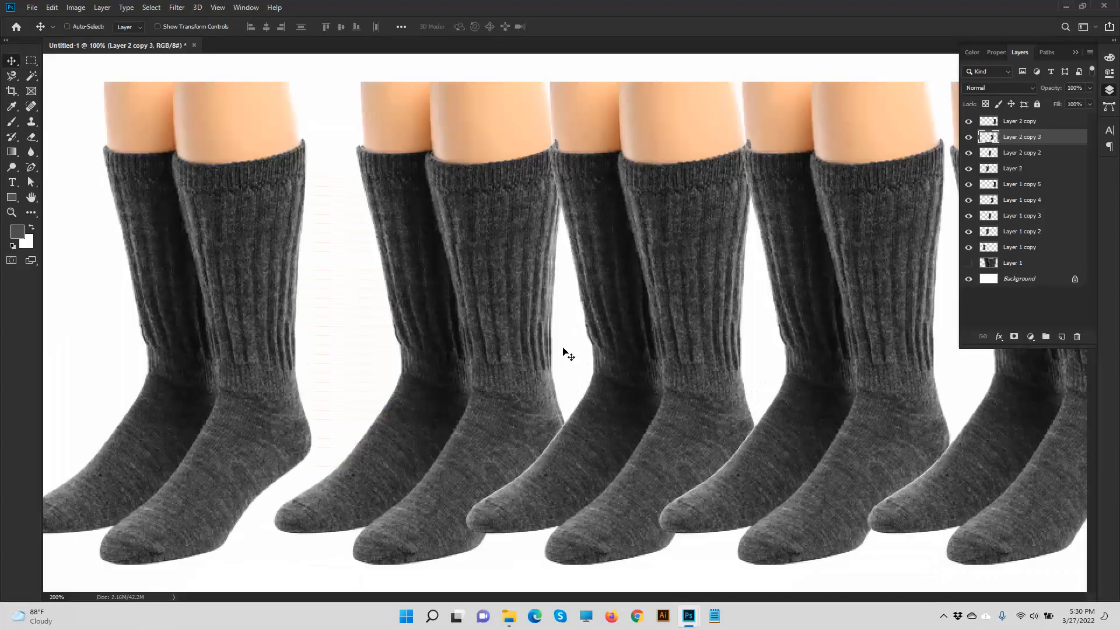
left_click(509, 251)
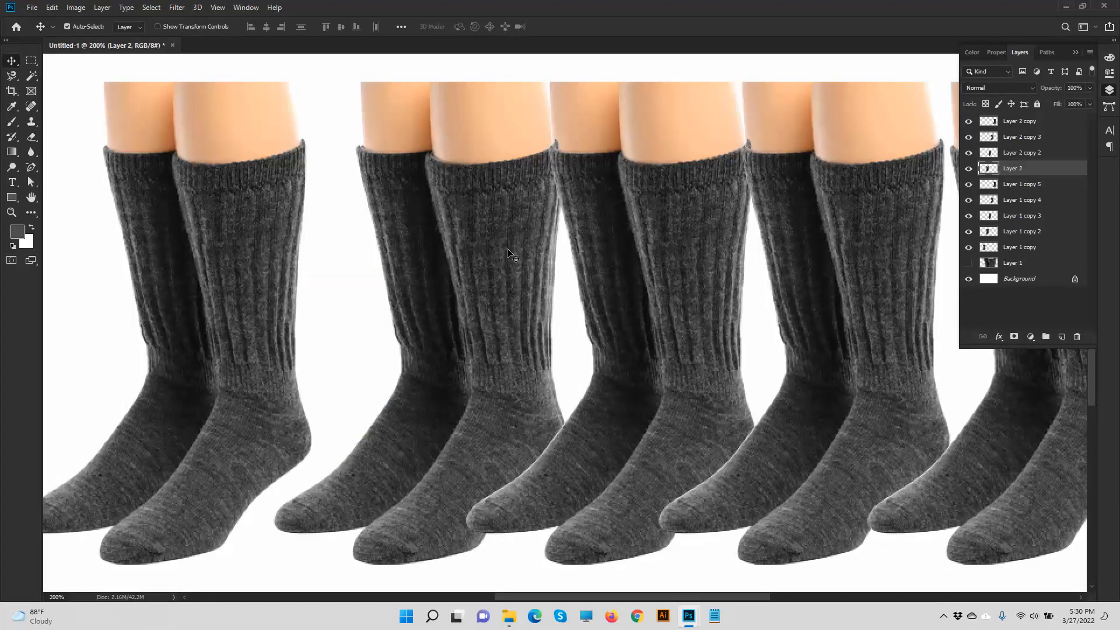
key("ctrl+plus")
left_click_drag(349, 116, 313, 202)
key("Right")
key("Right")
key("Right")
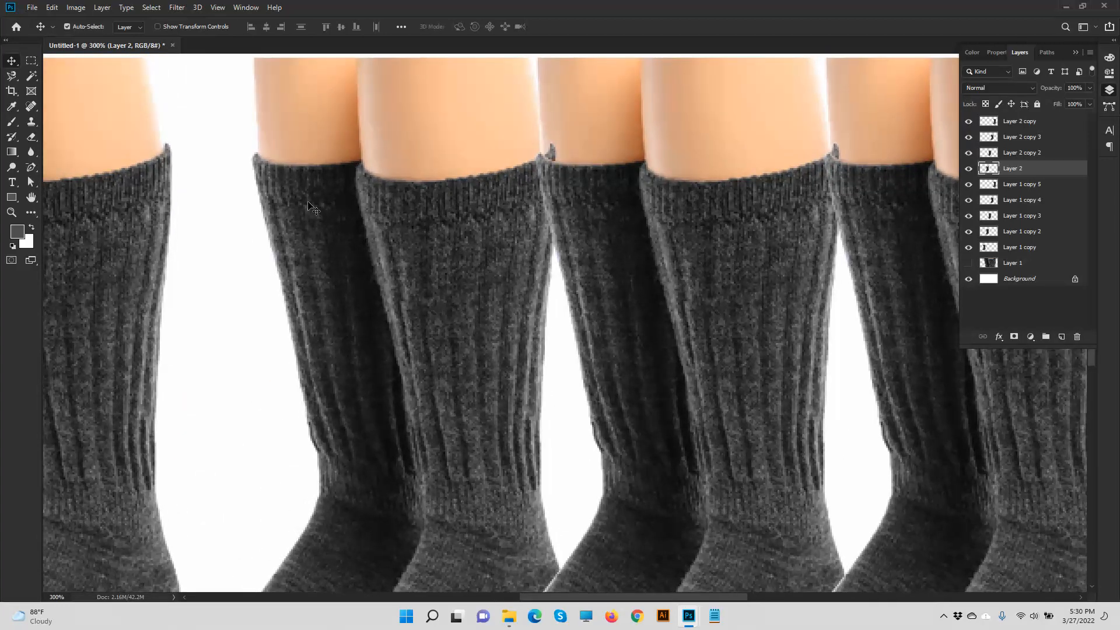
left_click_drag(582, 130, 604, 124)
left_click_drag(564, 161, 589, 174)
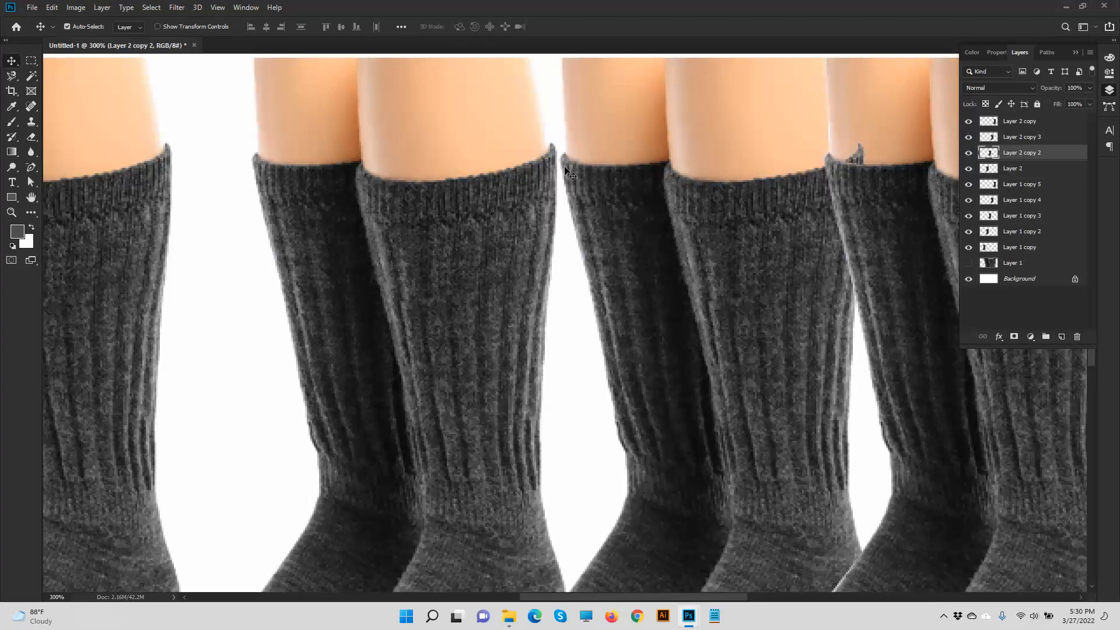
- Colorize the second pair's socks teal with Hue/Saturation at hue 178, saturation 44 and lightness -16
left_click(441, 243)
left_click(75, 7)
mouse_move(116, 38)
left_click(245, 101)
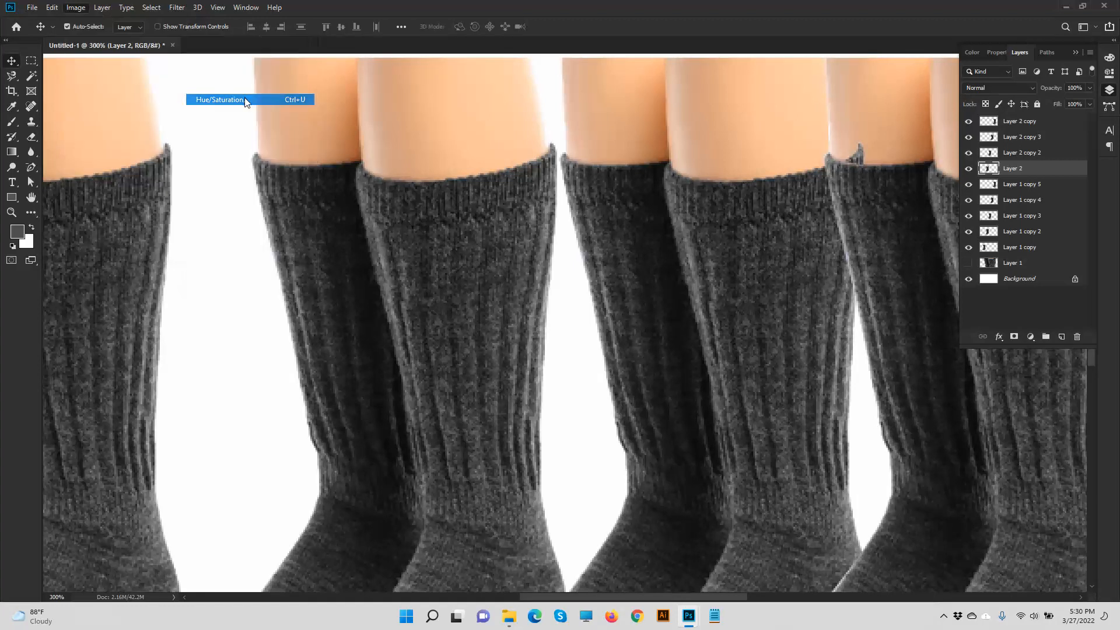
left_click(997, 252)
left_click(878, 211)
left_click_drag(882, 244, 875, 245)
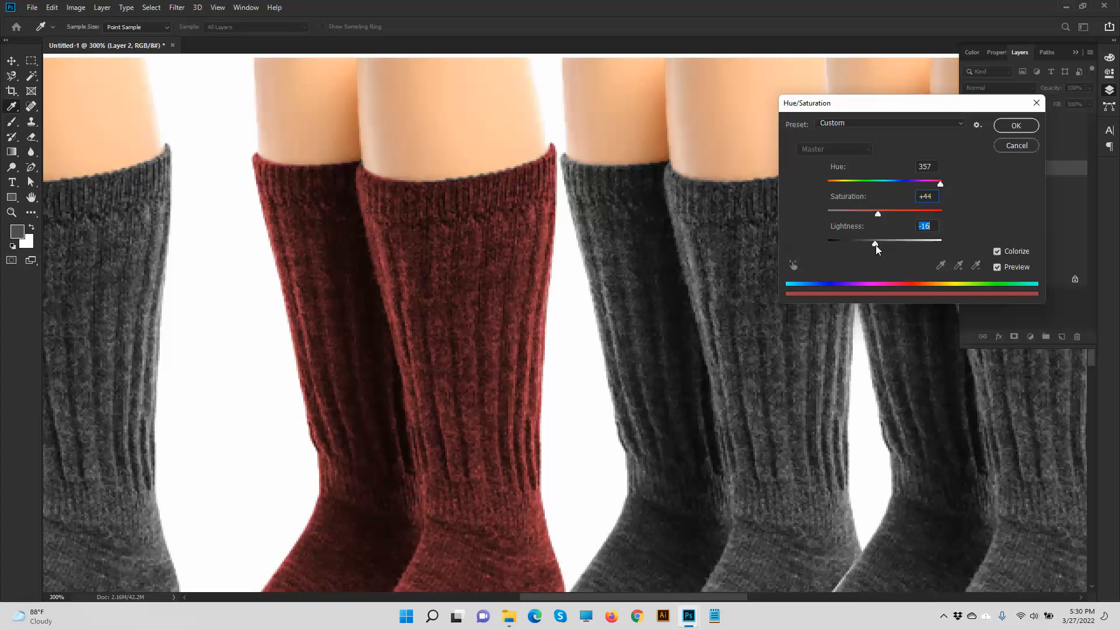
left_click(904, 182)
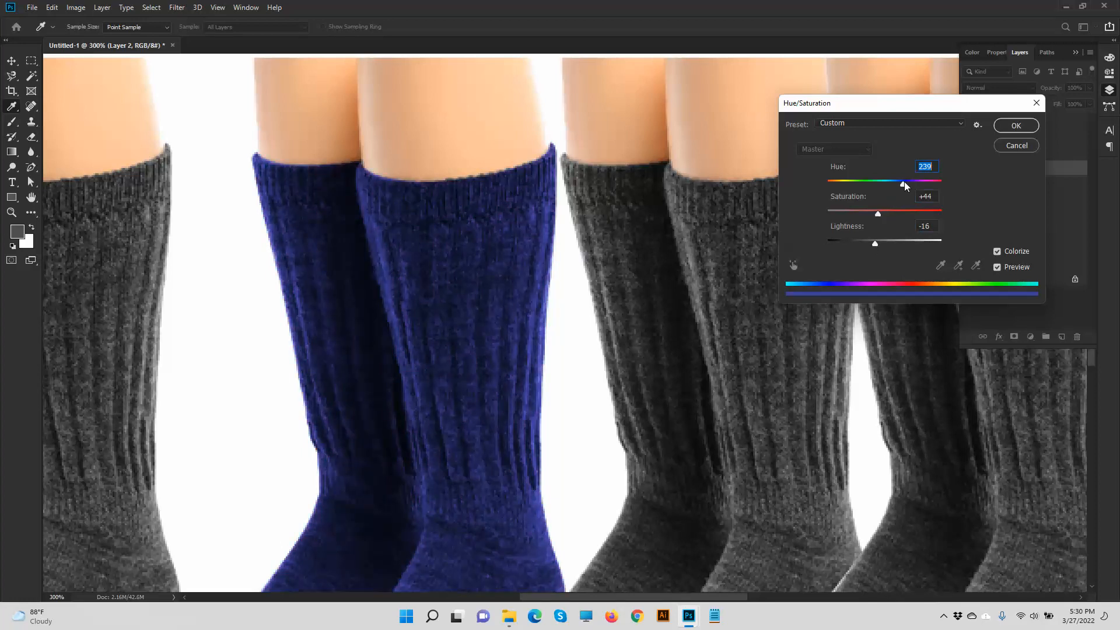
left_click_drag(905, 181, 884, 186)
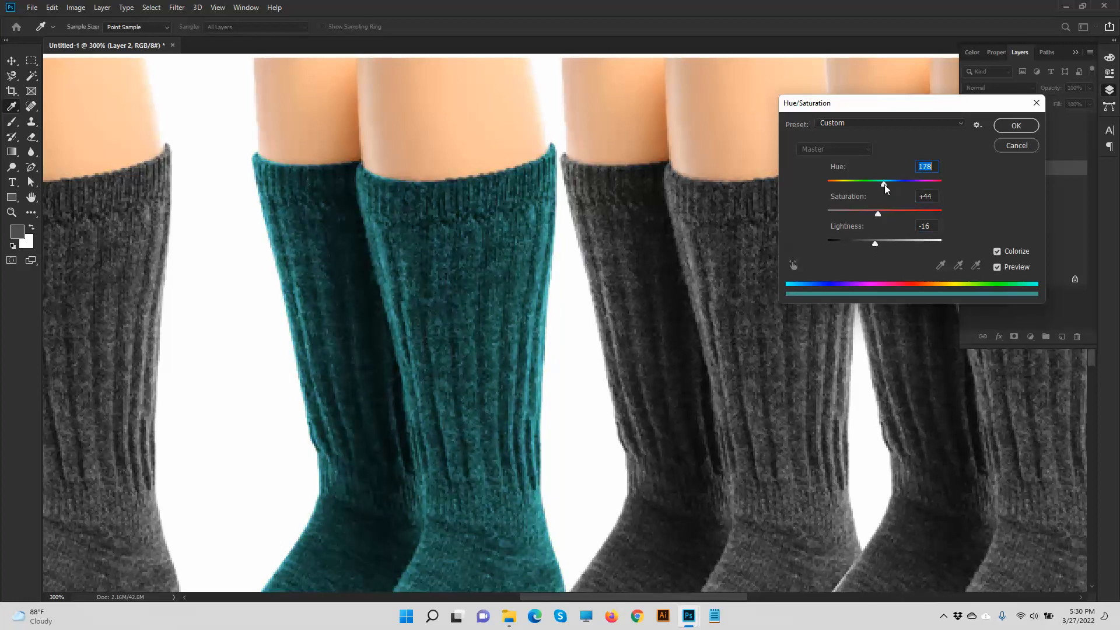
left_click(1013, 126)
- Colorize the third pair's socks olive with Hue/Saturation at hue 57, saturation 40 and lightness -14
left_click(761, 280)
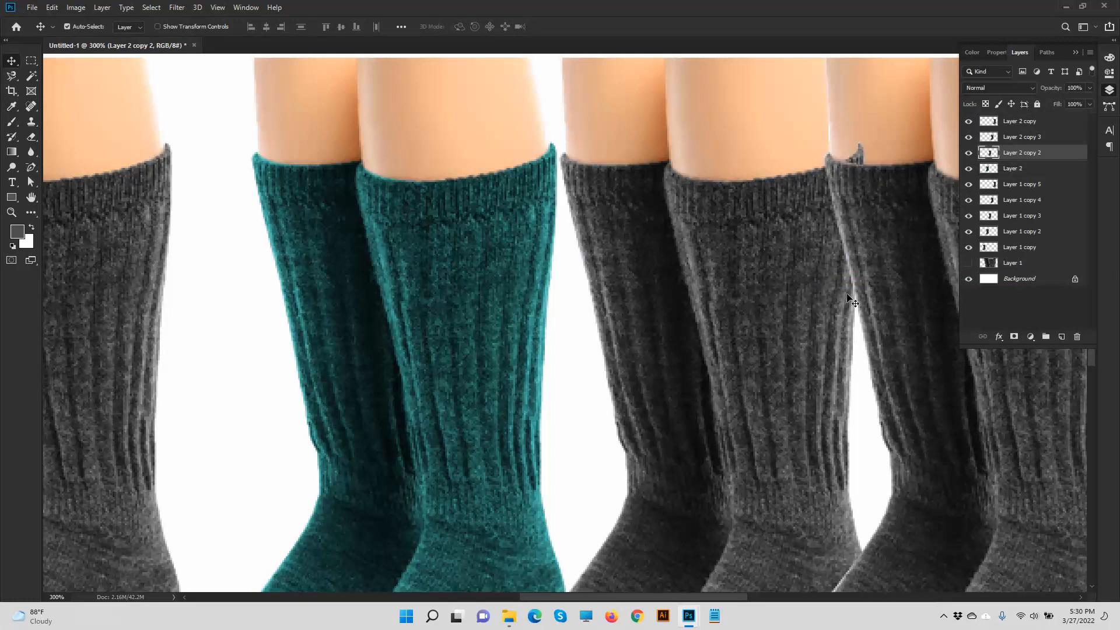
left_click_drag(832, 292, 632, 139)
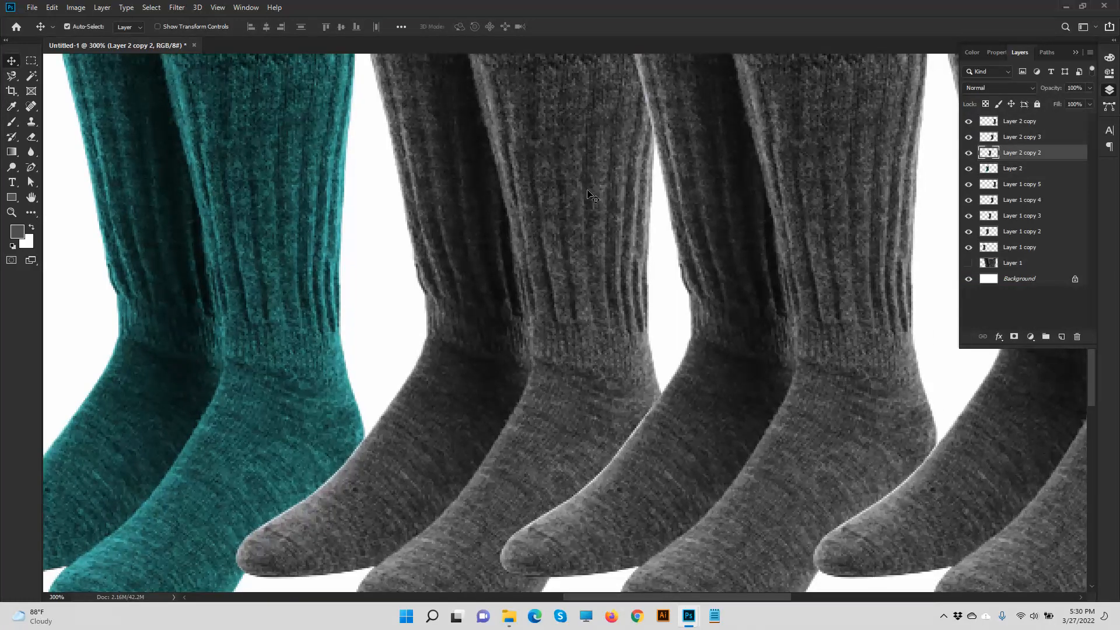
scroll(581, 241, "up", 3)
key("ctrl+minus")
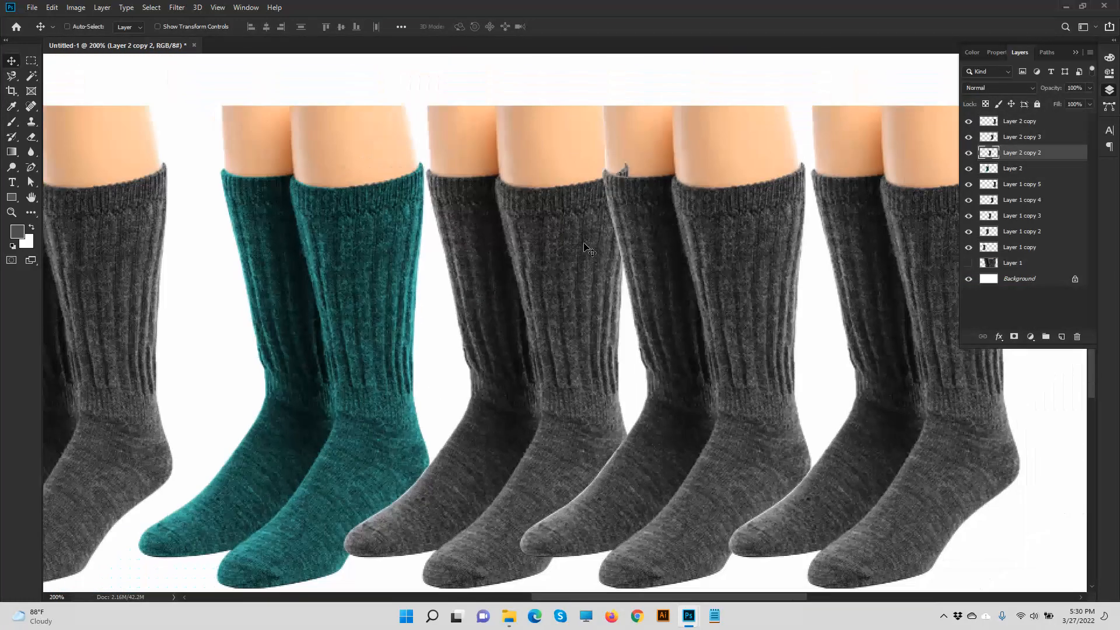
left_click(76, 8)
mouse_move(93, 39)
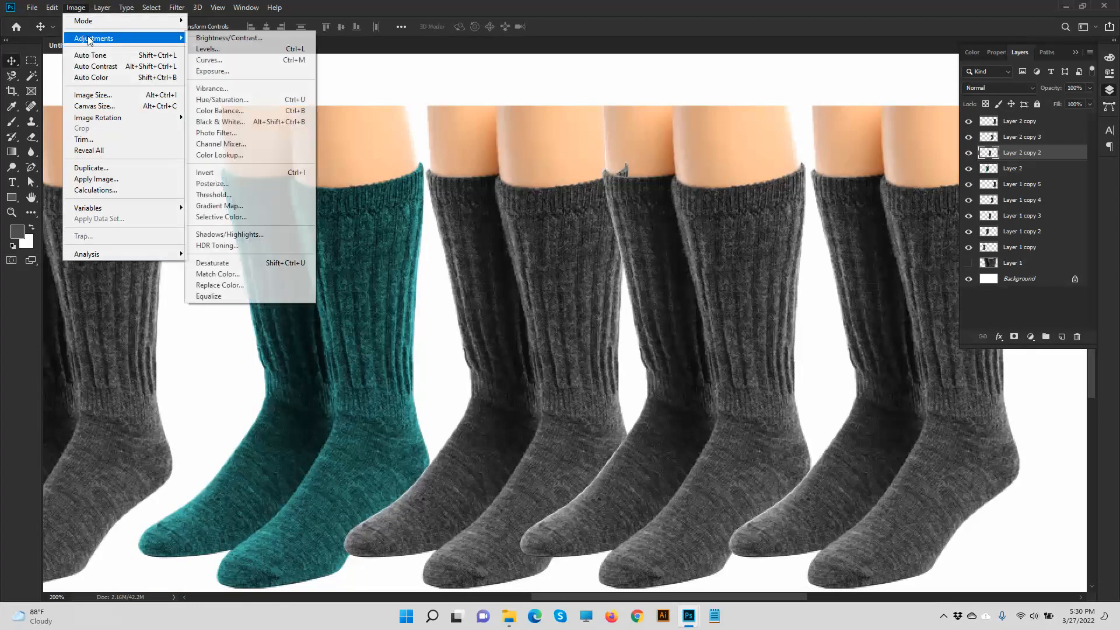
left_click(223, 103)
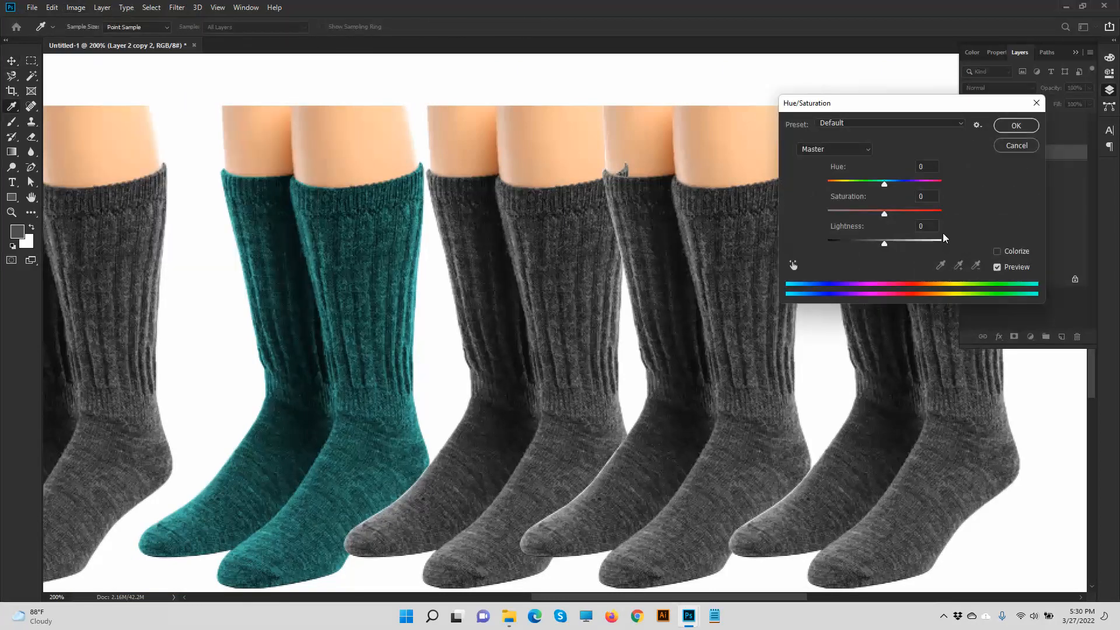
left_click(995, 251)
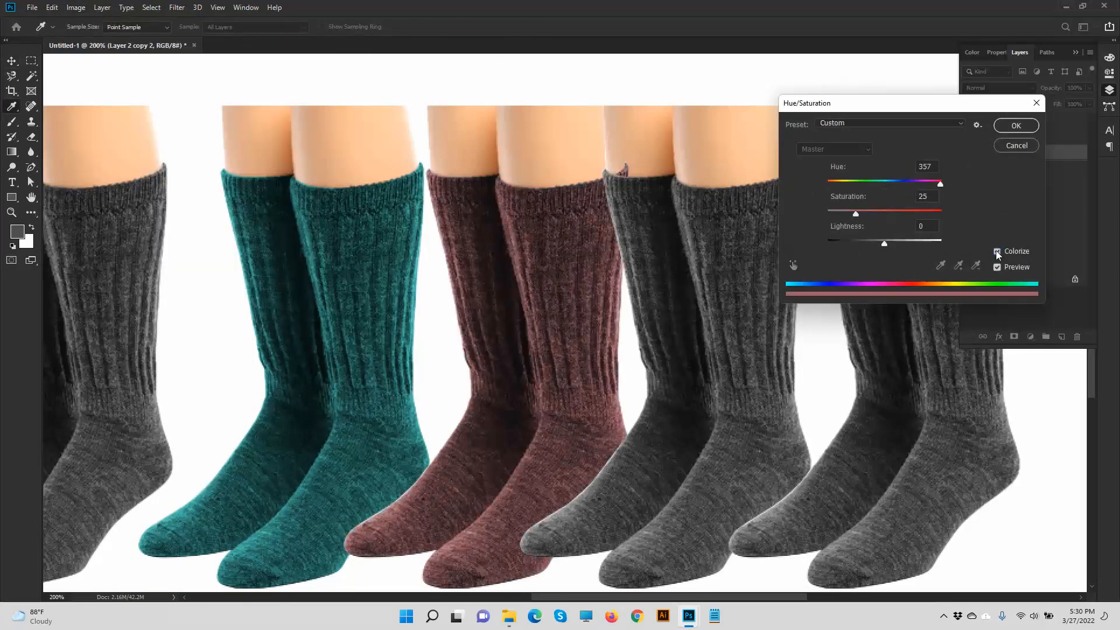
left_click(845, 182)
left_click_drag(855, 213, 876, 244)
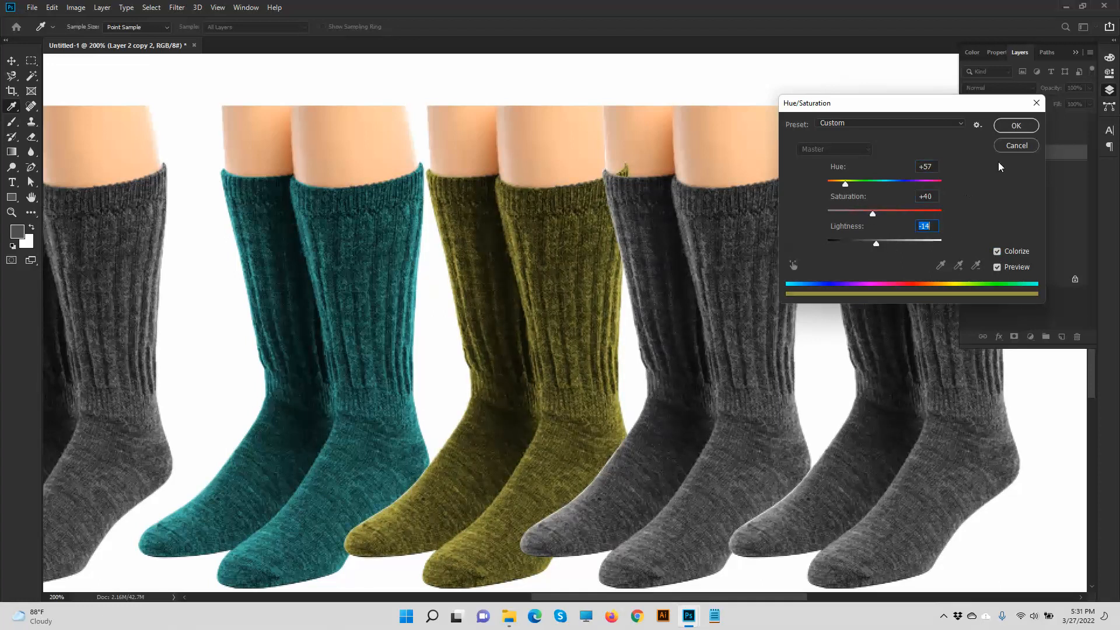
left_click(1016, 125)
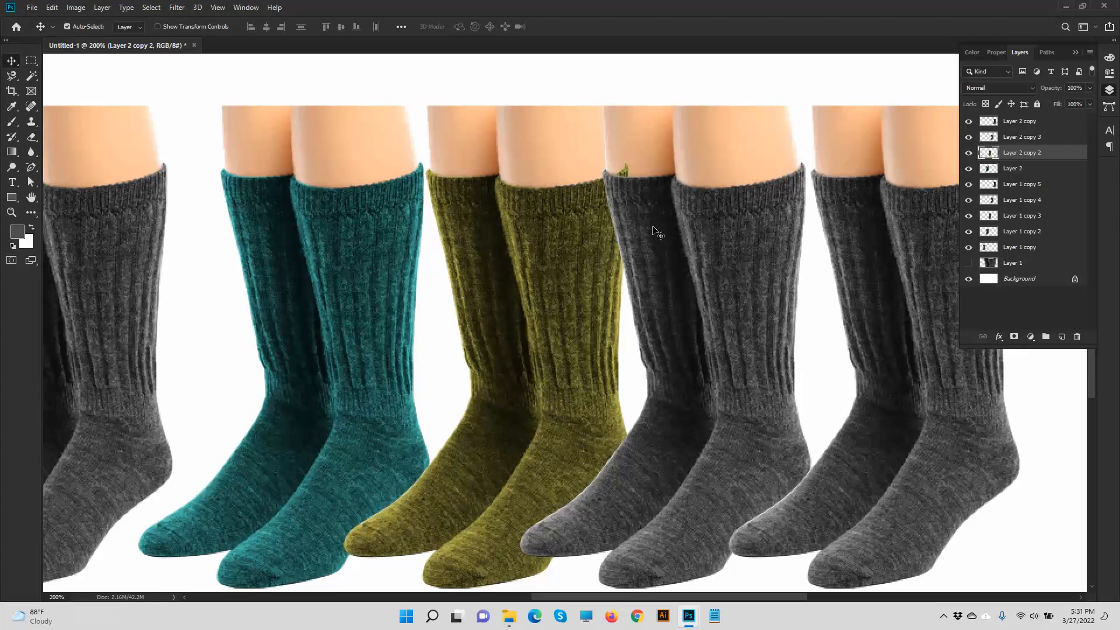
- Shift the fourth pair of legs slightly right, away from the olive socks, and realign its cut-out socks over it
left_click_drag(640, 155, 674, 148)
left_click_drag(649, 205, 684, 206)
left_click_drag(774, 245, 682, 249)
- Colorize the fourth pair's socks red with Hue/Saturation at hue 357, saturation 59 and lightness -17
left_click(76, 7)
mouse_move(93, 38)
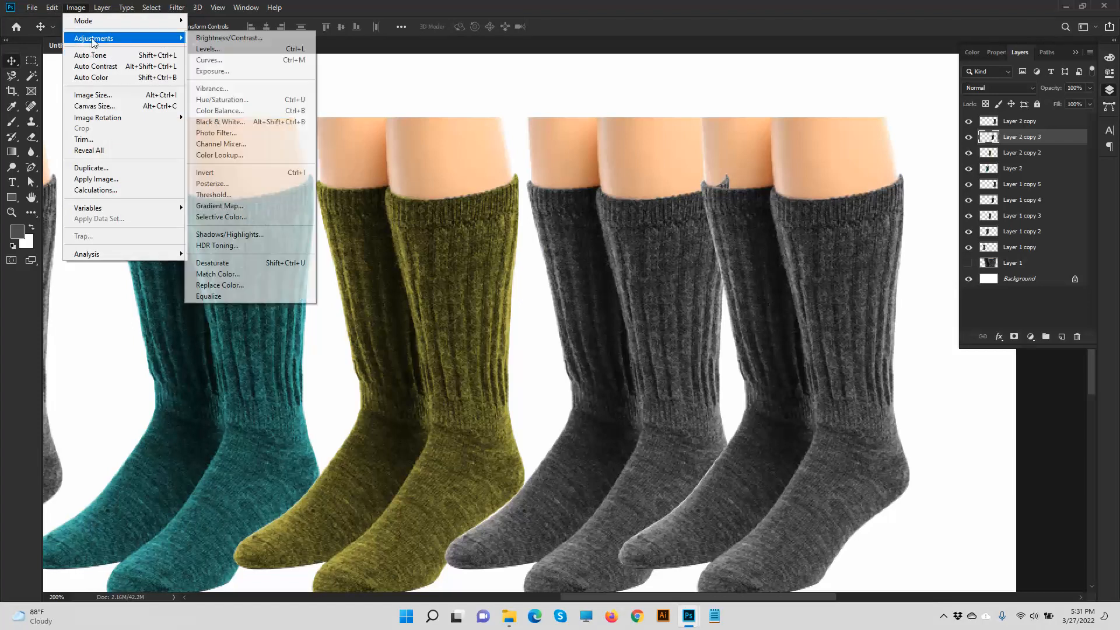
left_click(240, 102)
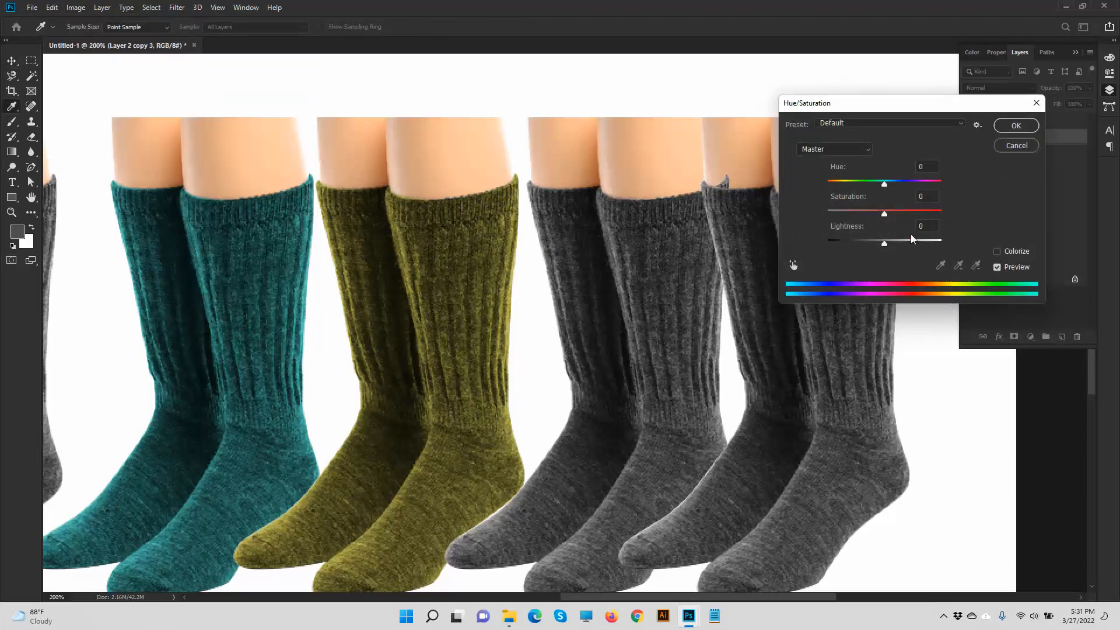
left_click(996, 251)
left_click(895, 211)
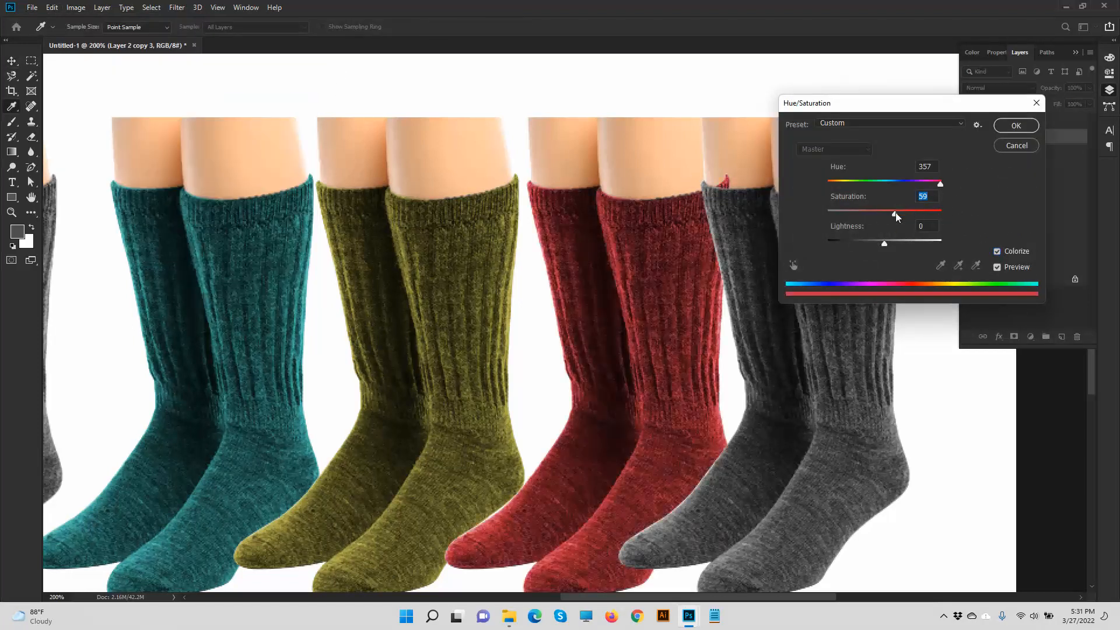
left_click_drag(883, 242, 874, 244)
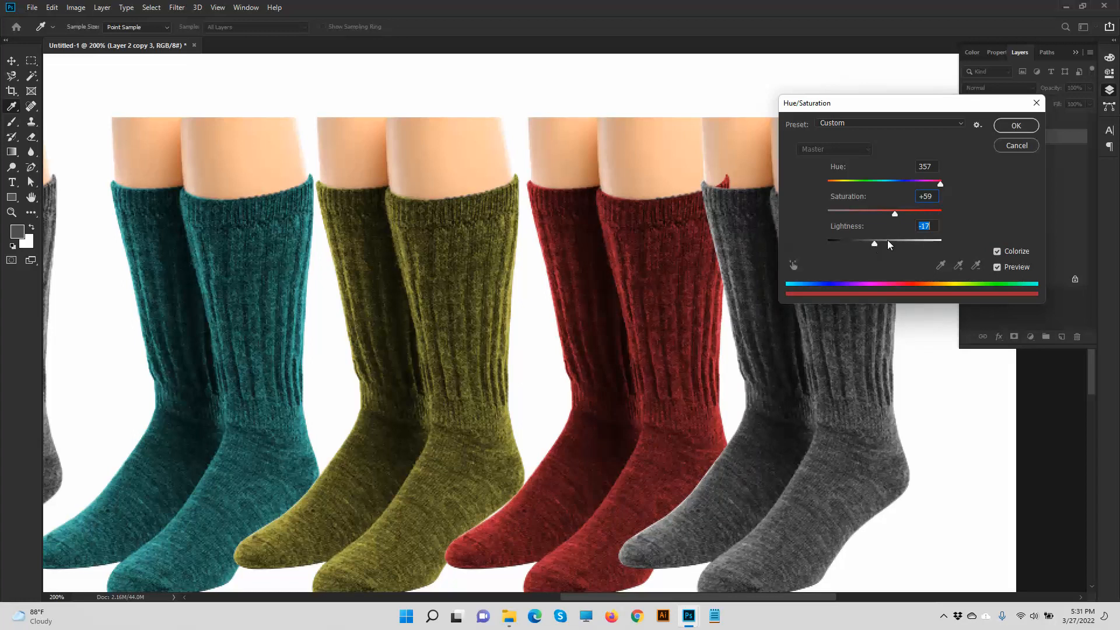
left_click(1016, 125)
- Move the fifth pair of legs about 35 px right and align its cut-out socks over it
left_click_drag(820, 258, 629, 208)
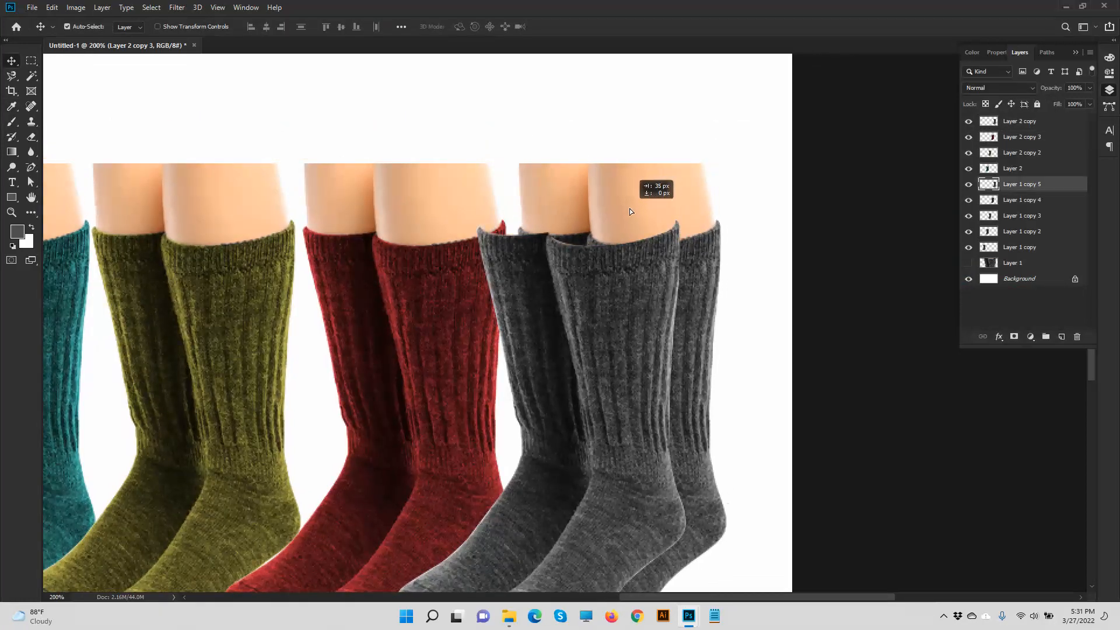
left_click_drag(542, 296, 562, 297)
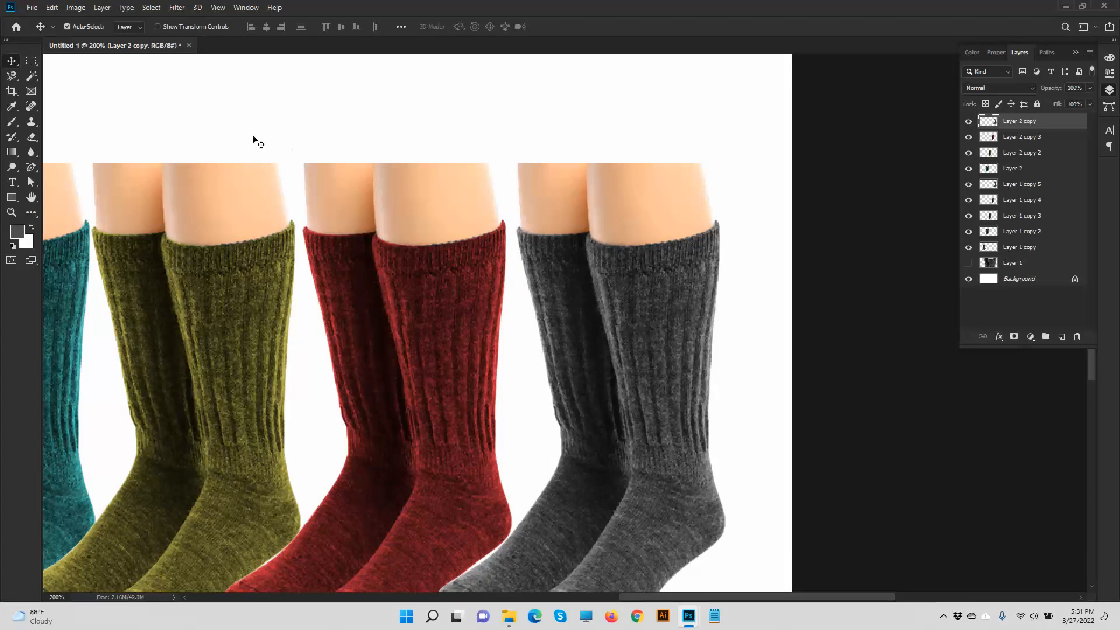
- Colorize the fifth pair's socks blue with Hue/Saturation at hue 208, saturation 68 and lightness -18
left_click(75, 7)
mouse_move(96, 38)
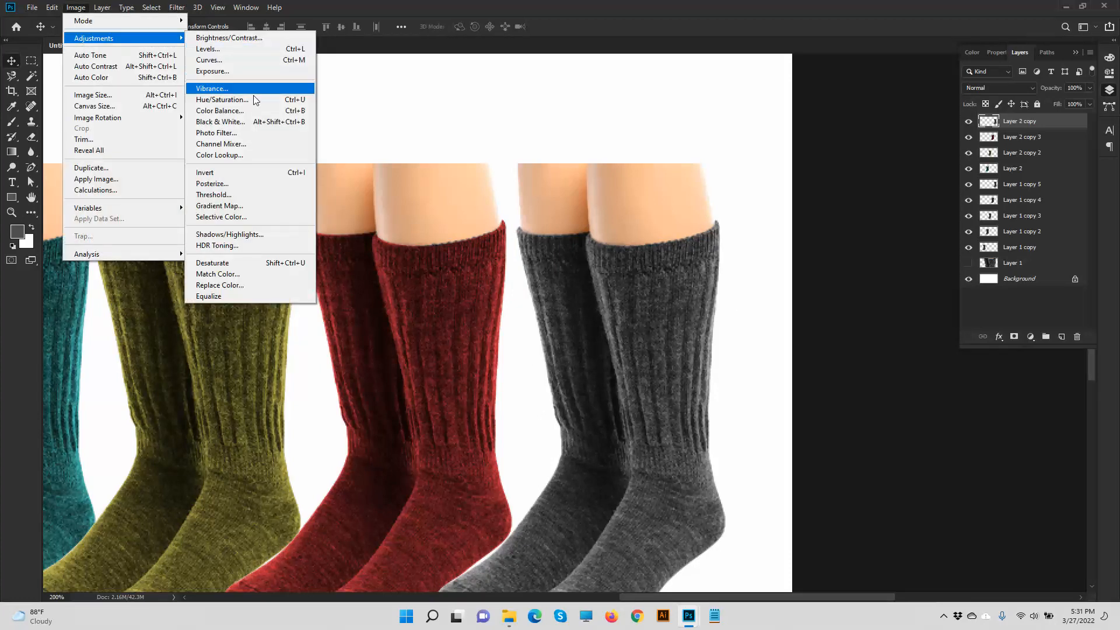
left_click(251, 102)
left_click(906, 183)
left_click(999, 253)
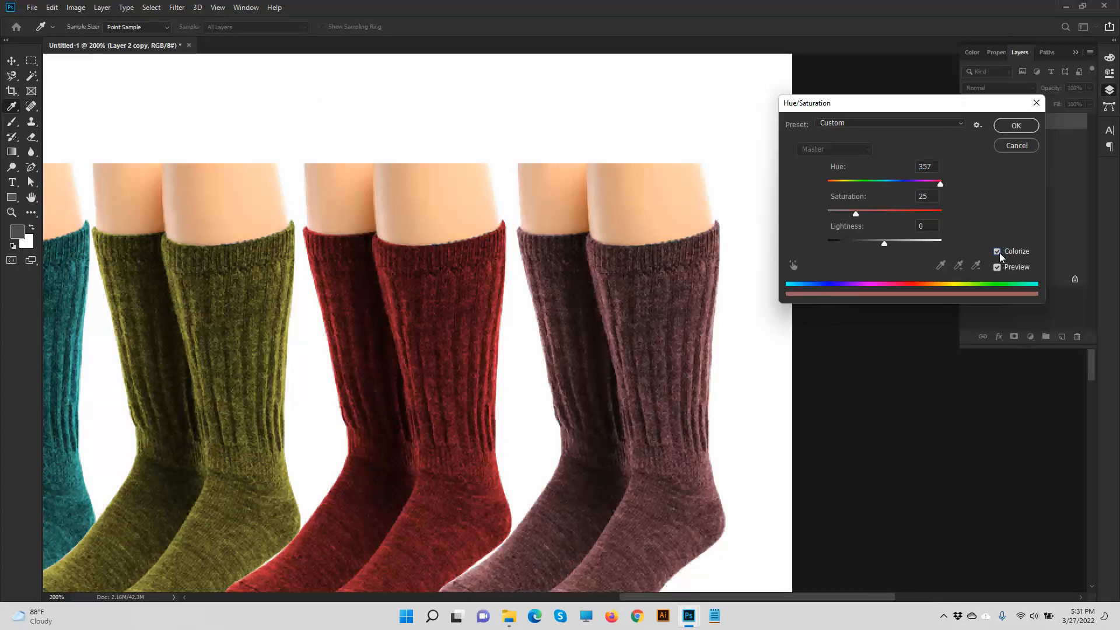
left_click(856, 184)
left_click_drag(858, 240, 879, 214)
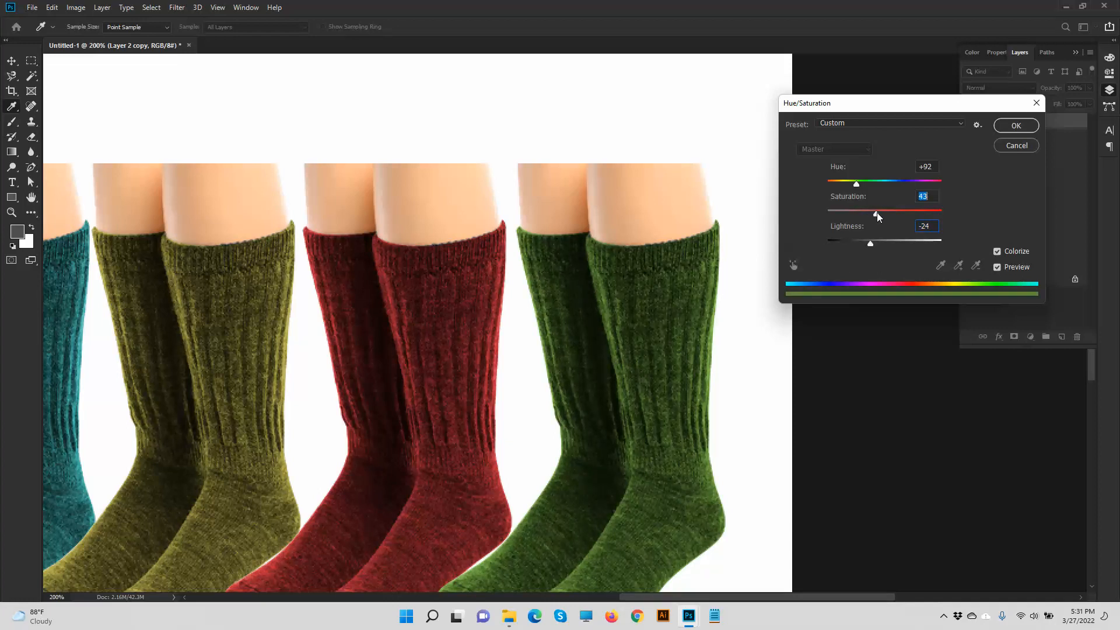
left_click_drag(849, 185, 874, 249)
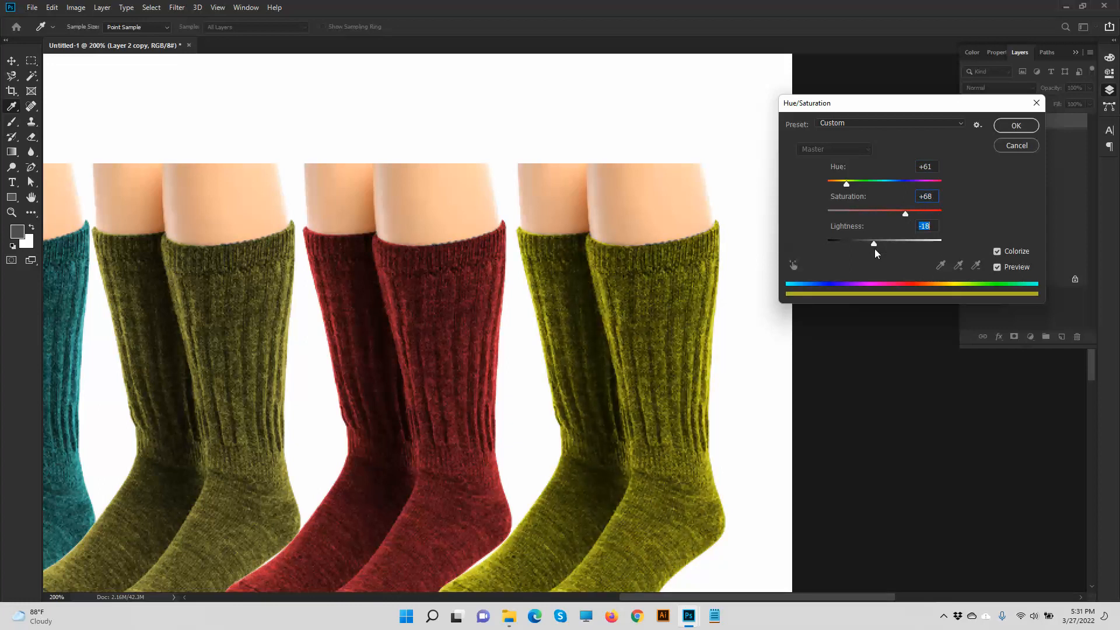
left_click_drag(847, 183, 893, 183)
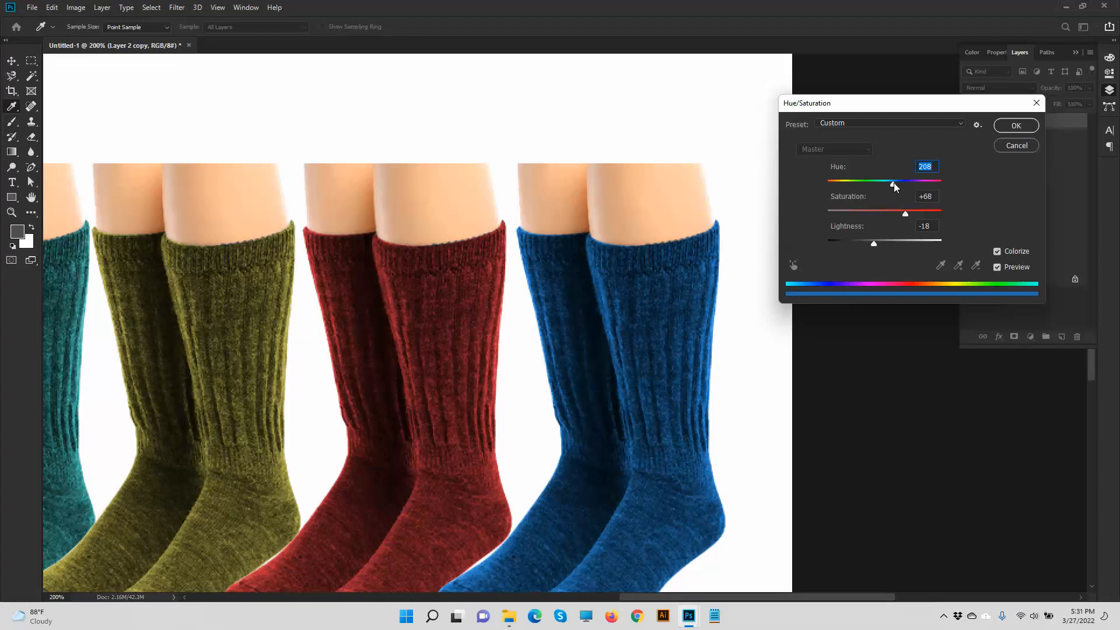
left_click(1015, 125)
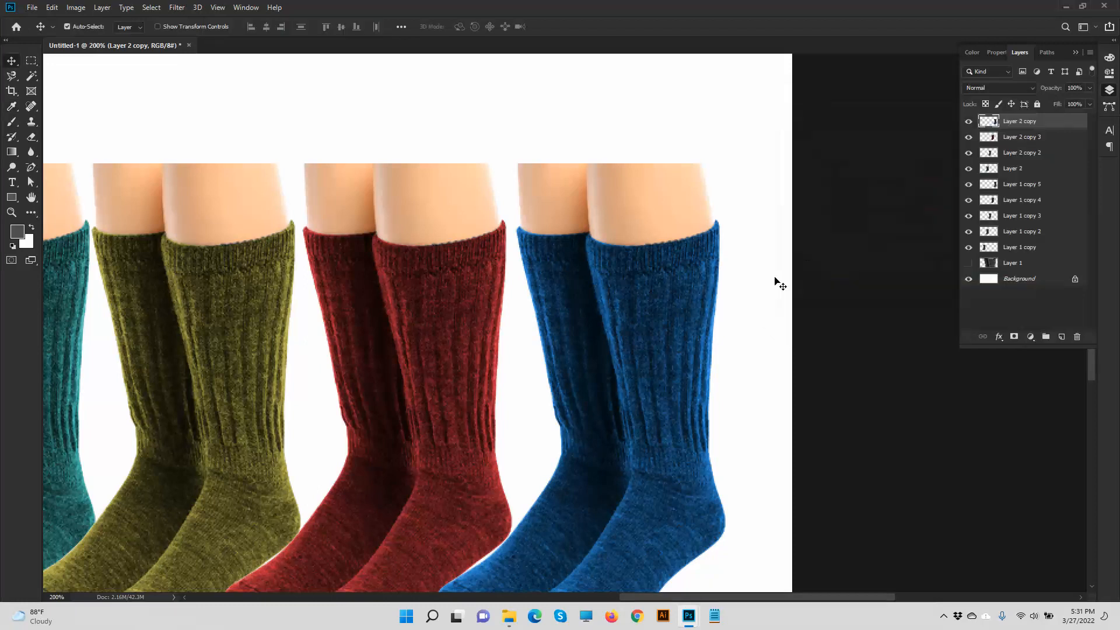
key("ctrl+minus")
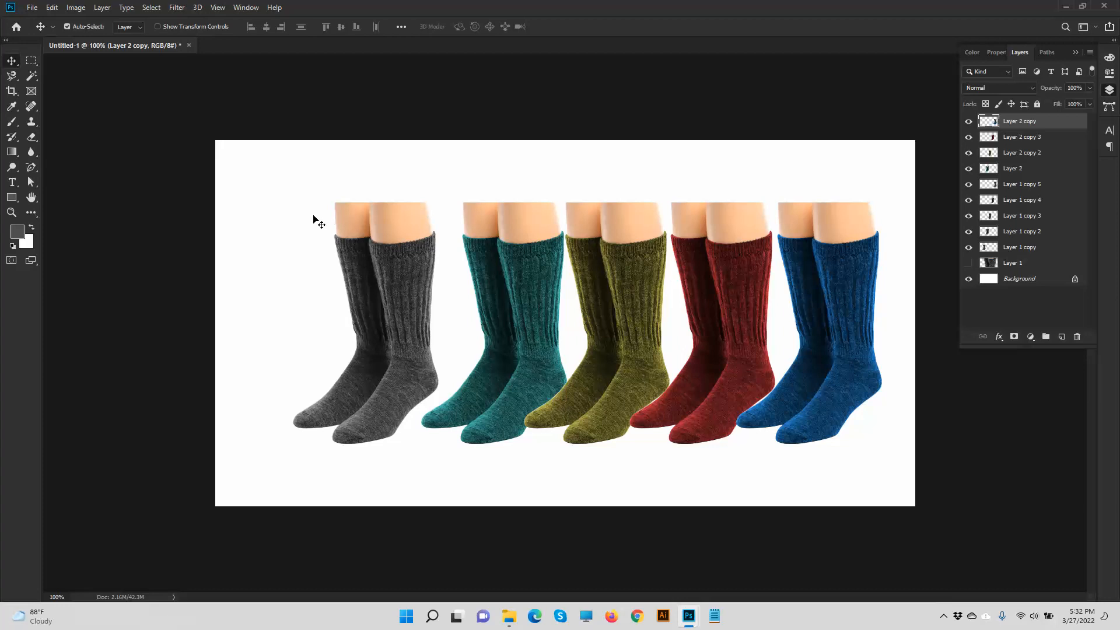
left_click(33, 8)
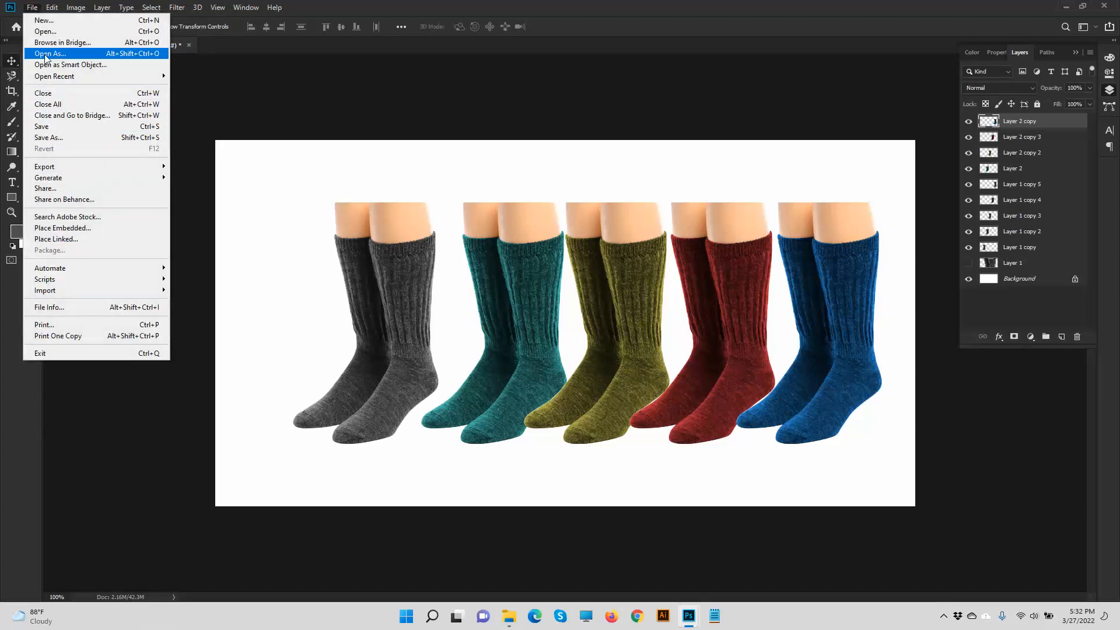
left_click(47, 32)
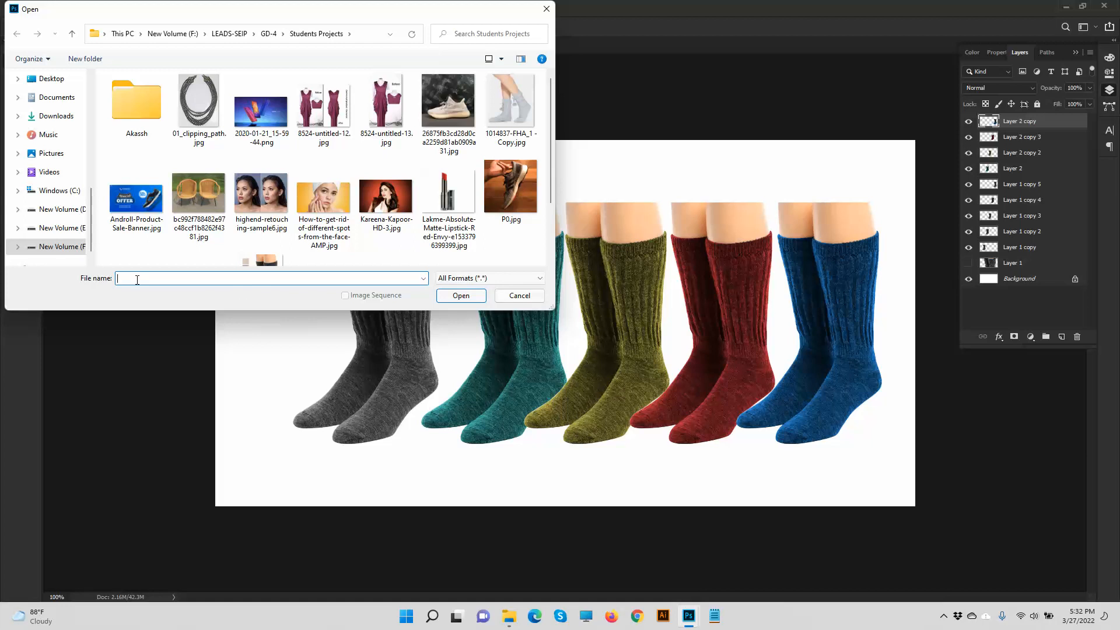
type("21")
left_click(458, 296)
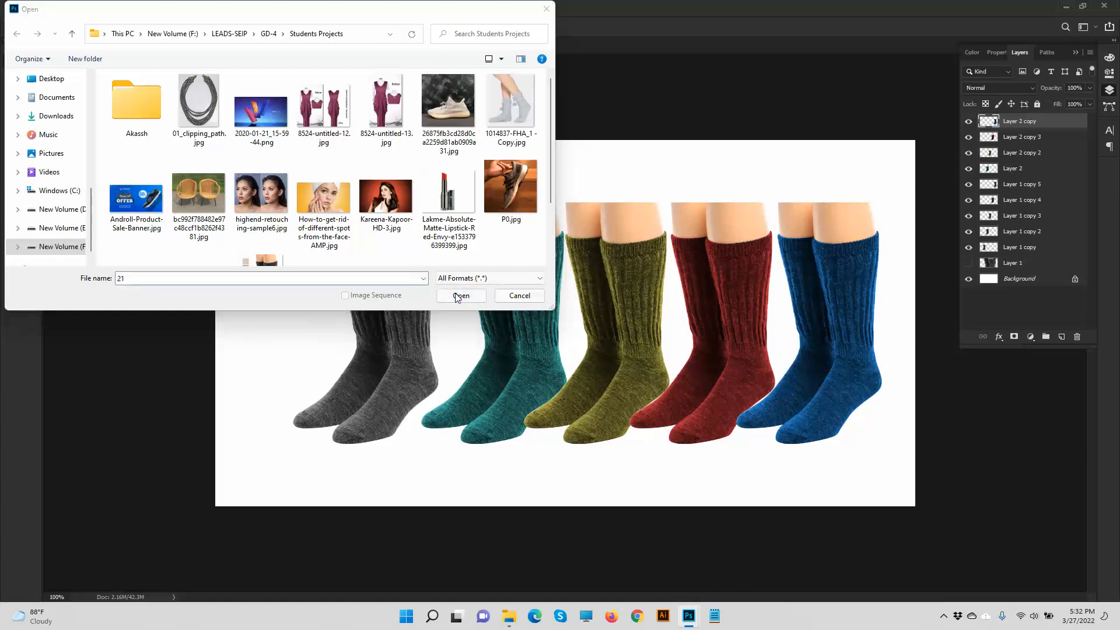
left_click(634, 312)
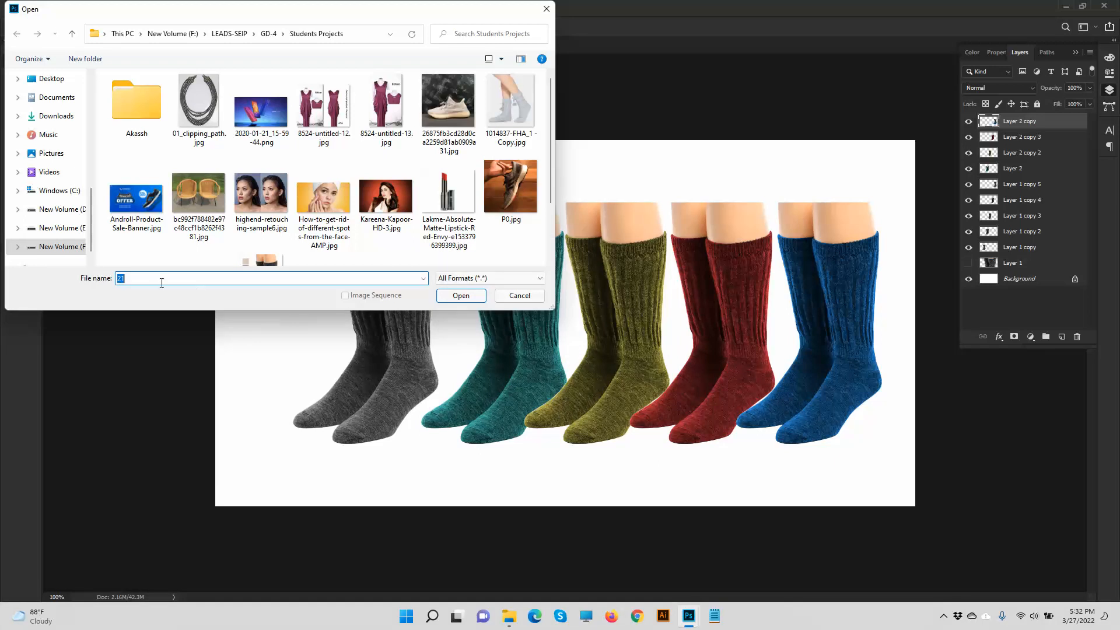
key("BackSpace")
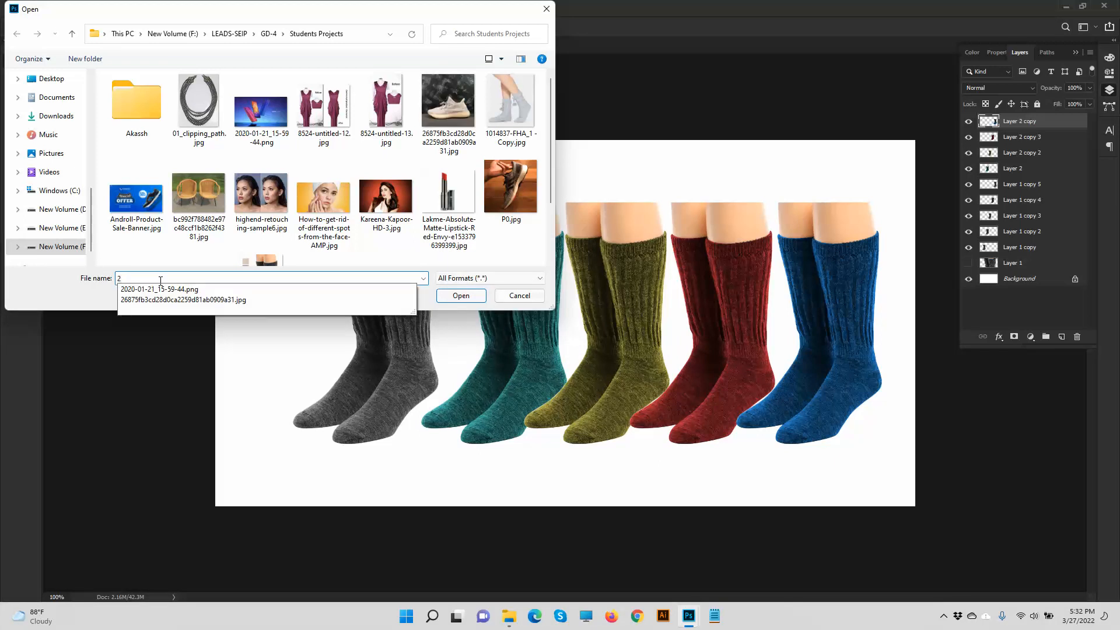
type("22")
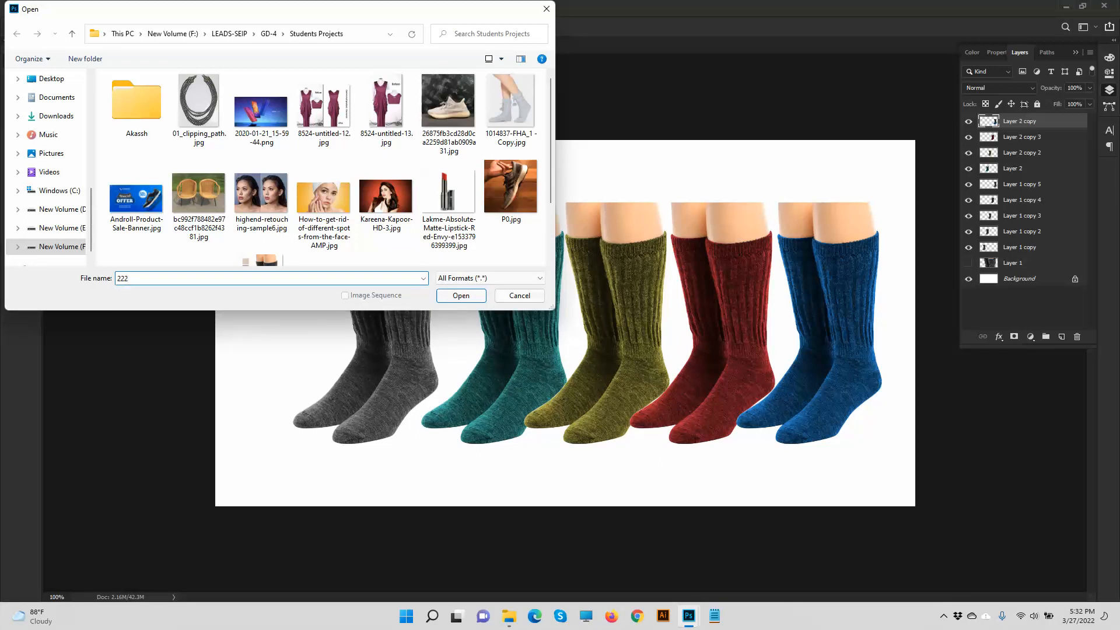
scroll(257, 260, "down", 1)
left_click(506, 295)
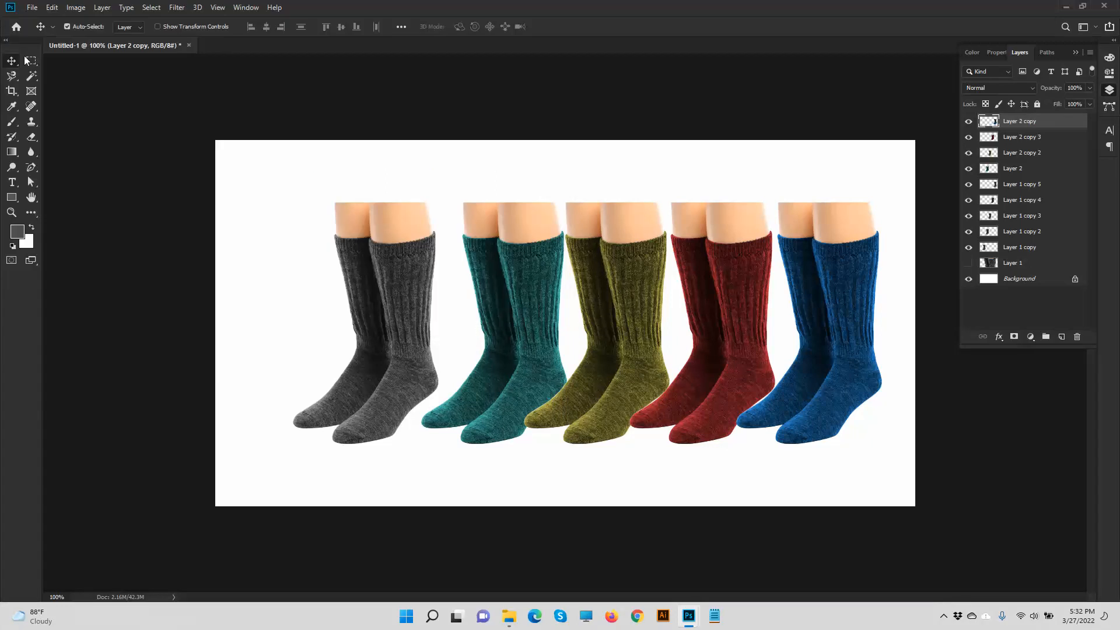
- Save the document with its layers as the Photoshop file 222 in the Students Projects folder
left_click(34, 8)
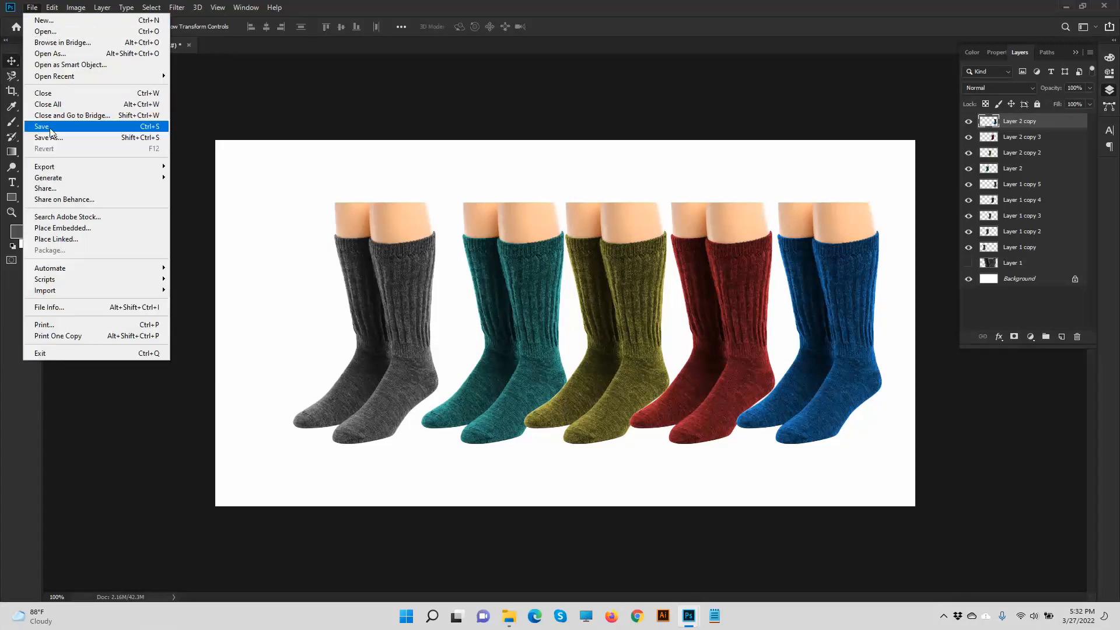
left_click(76, 126)
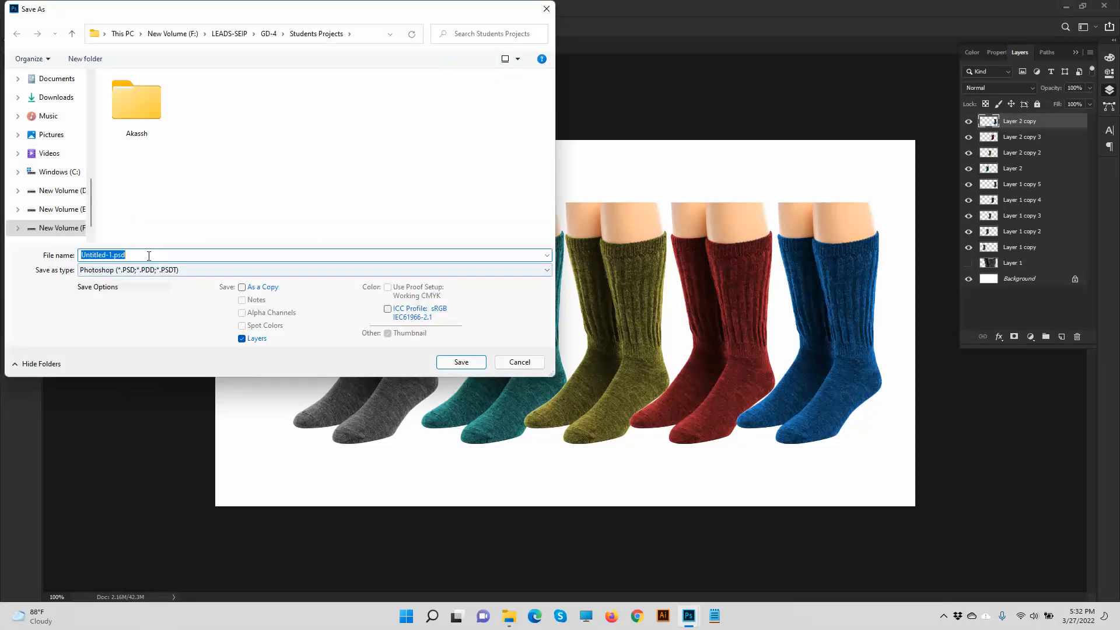
type("222")
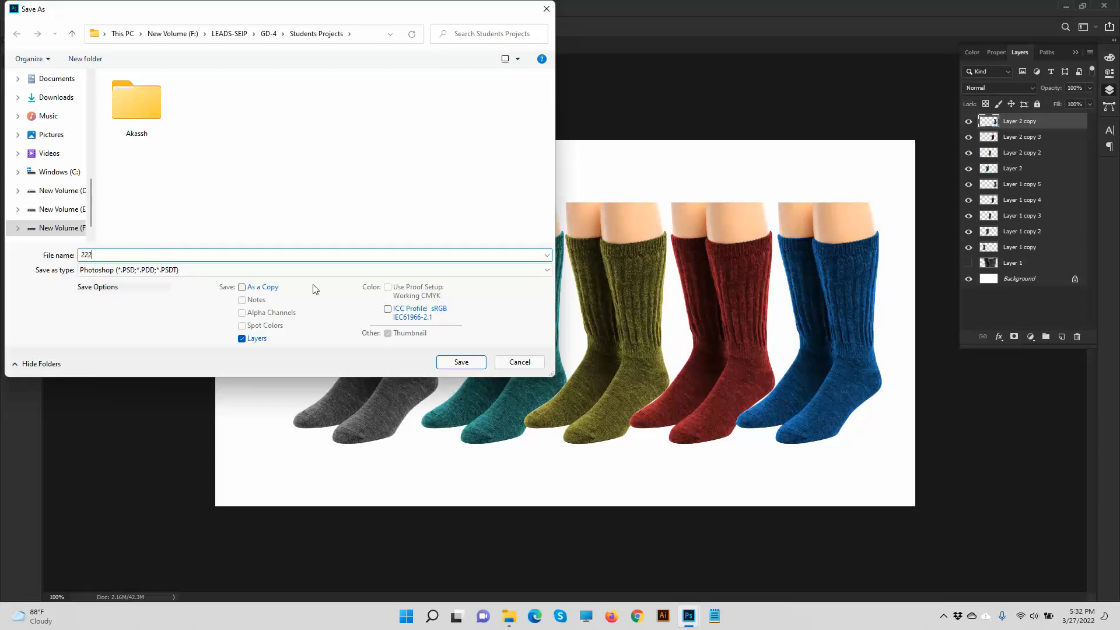
left_click(461, 361)
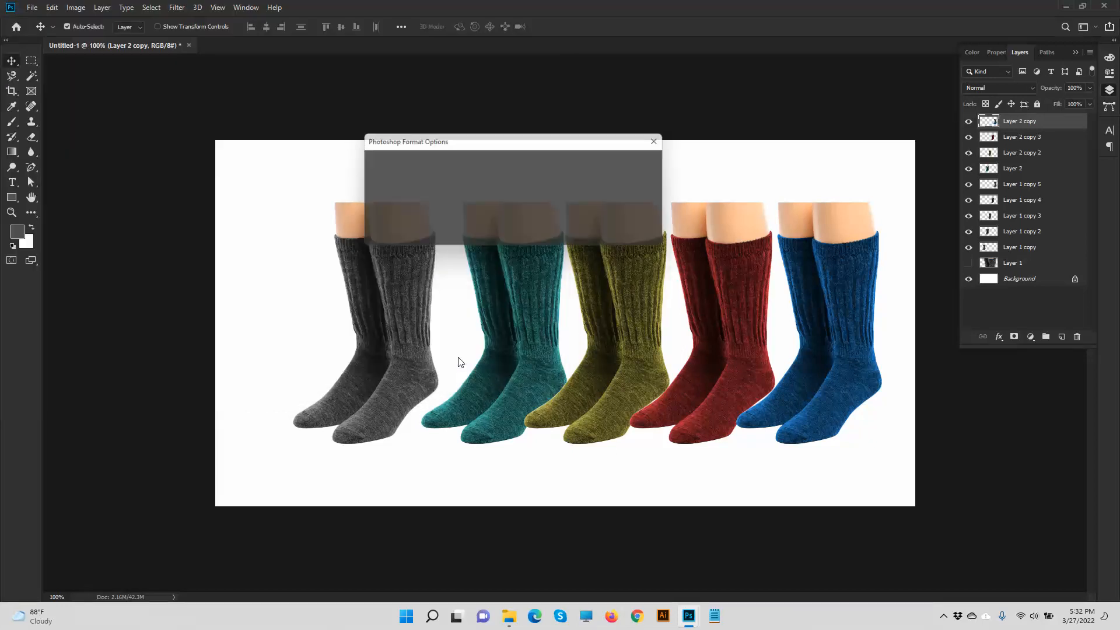
left_click(652, 161)
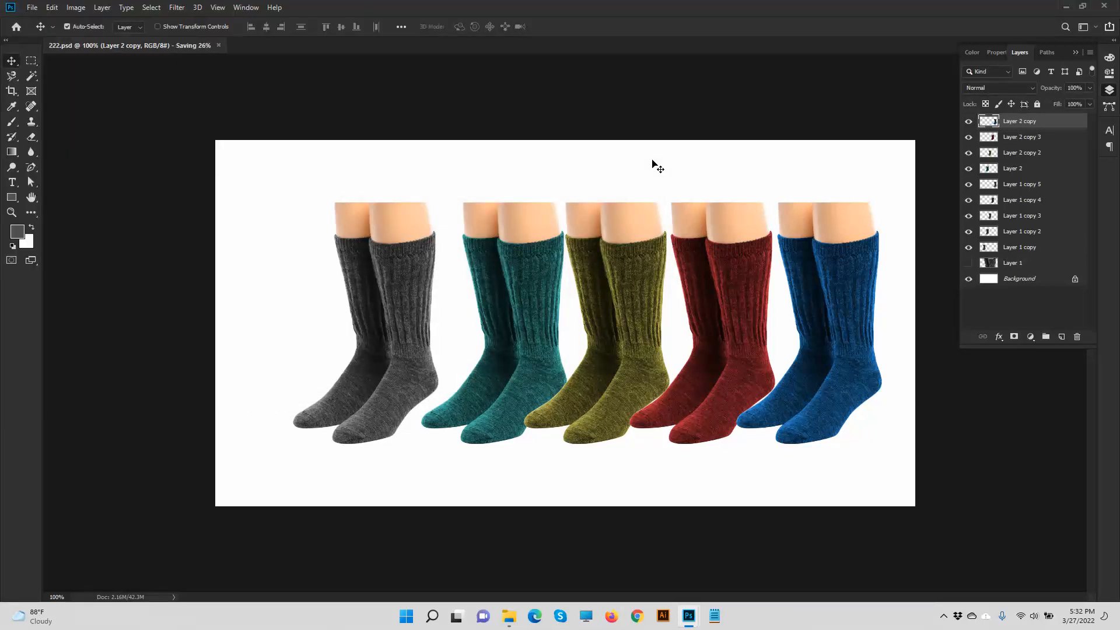
- Switch to File Explorer and try to bring pc.jpg from the Students Projects folder into Photoshop
left_click(507, 617)
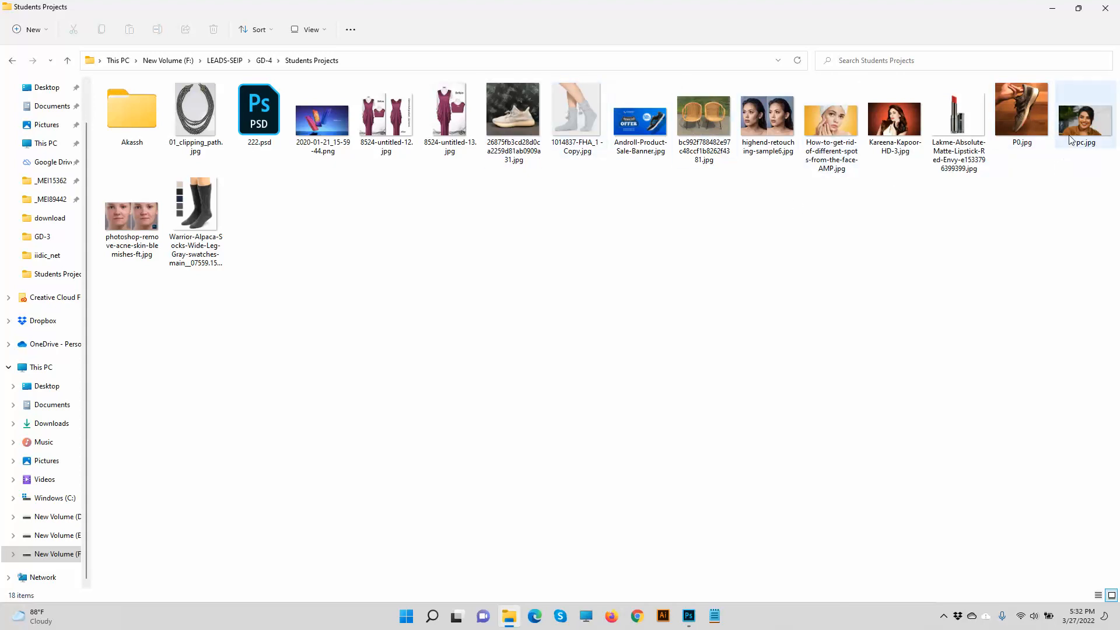
left_click_drag(1081, 121, 691, 612)
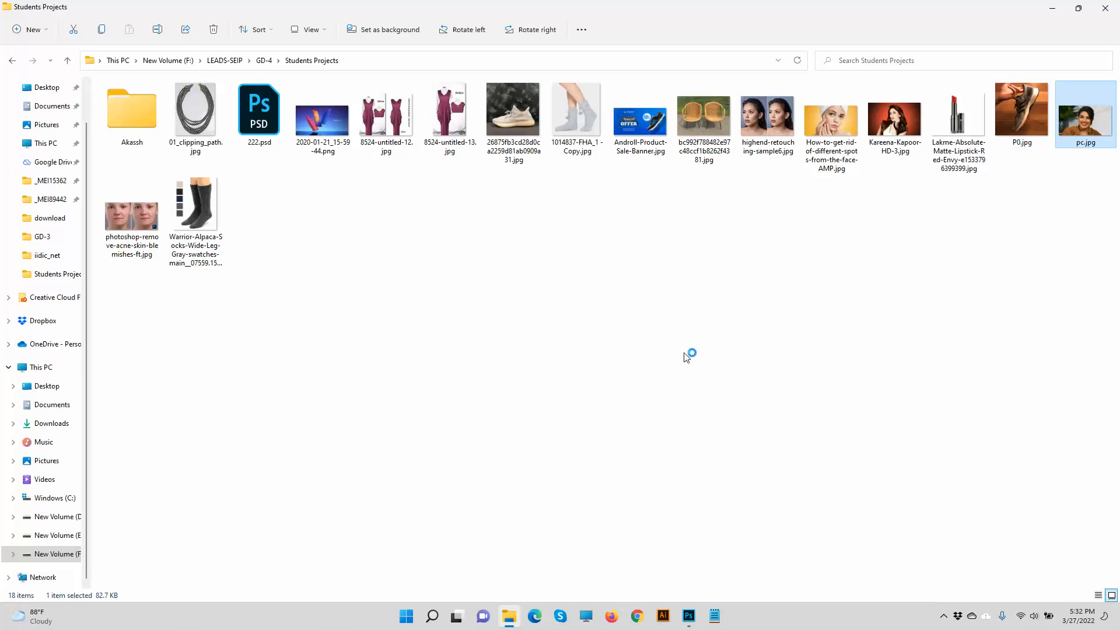
left_click(688, 616)
left_click(701, 558)
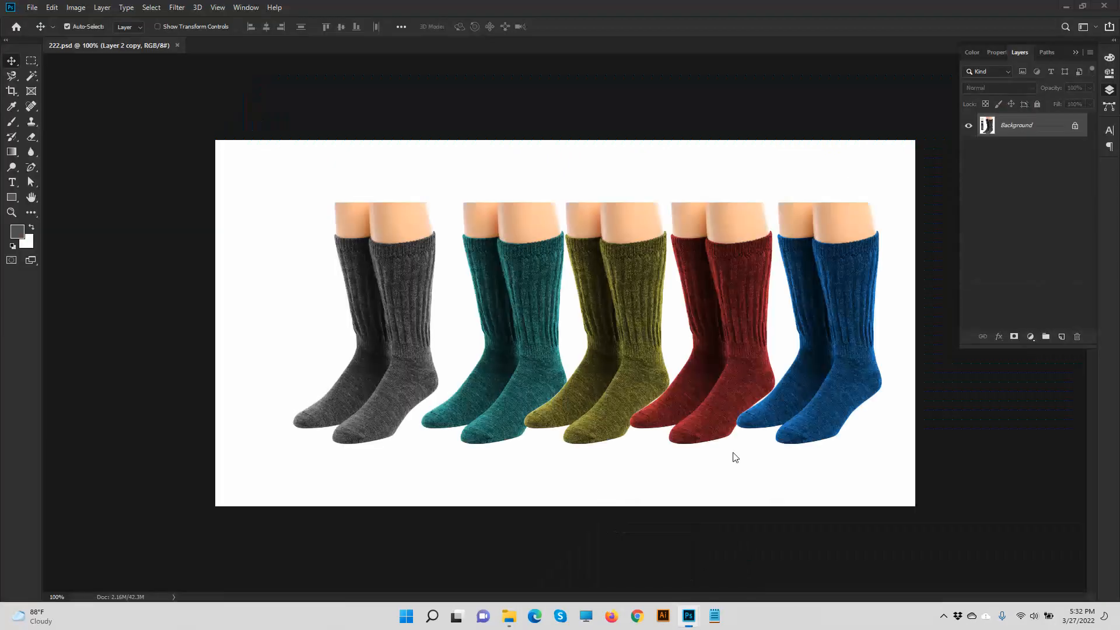
- Close the Warrior-Alpaca-Socks image without saving its changes and close 222.psd
left_click(408, 94)
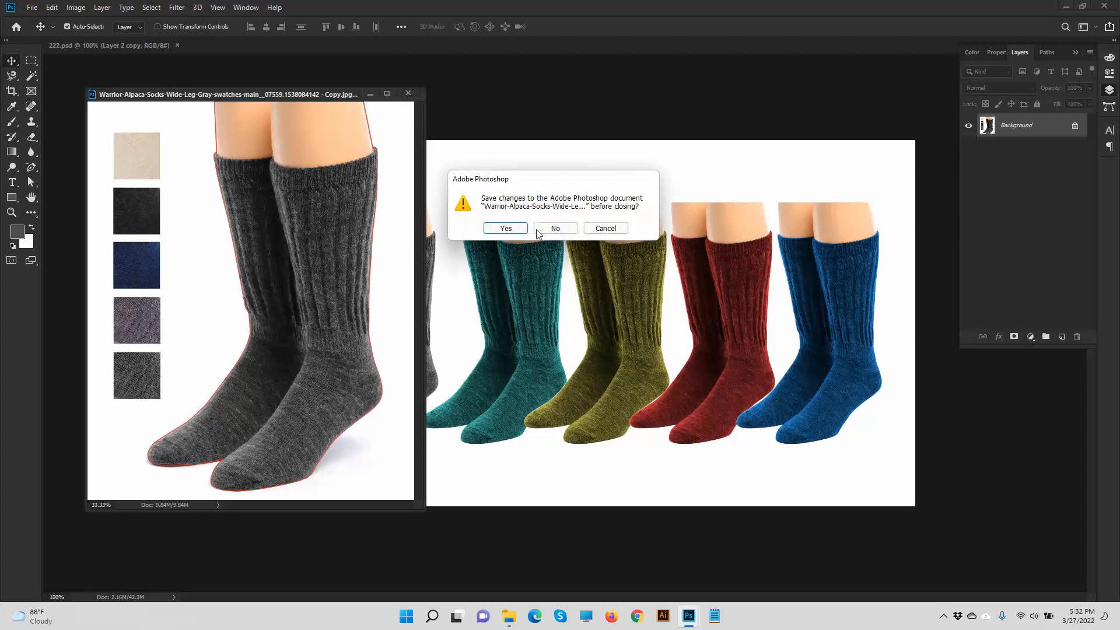
left_click(570, 232)
left_click(176, 45)
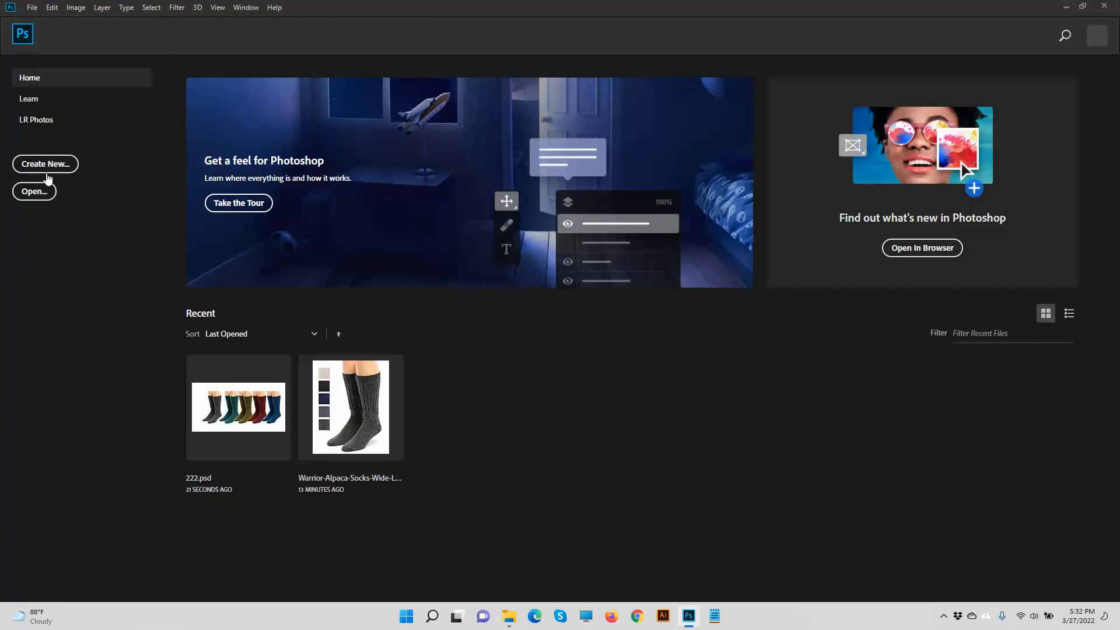
- Open pc.jpg from the Students Projects folder
left_click(34, 192)
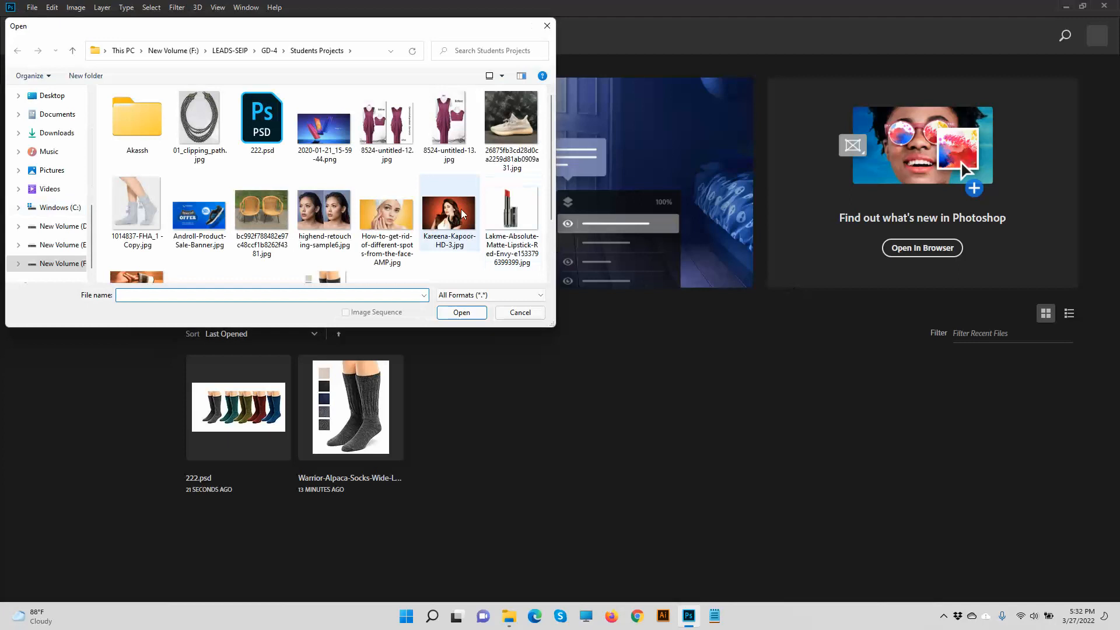
scroll(389, 209, "down", 1)
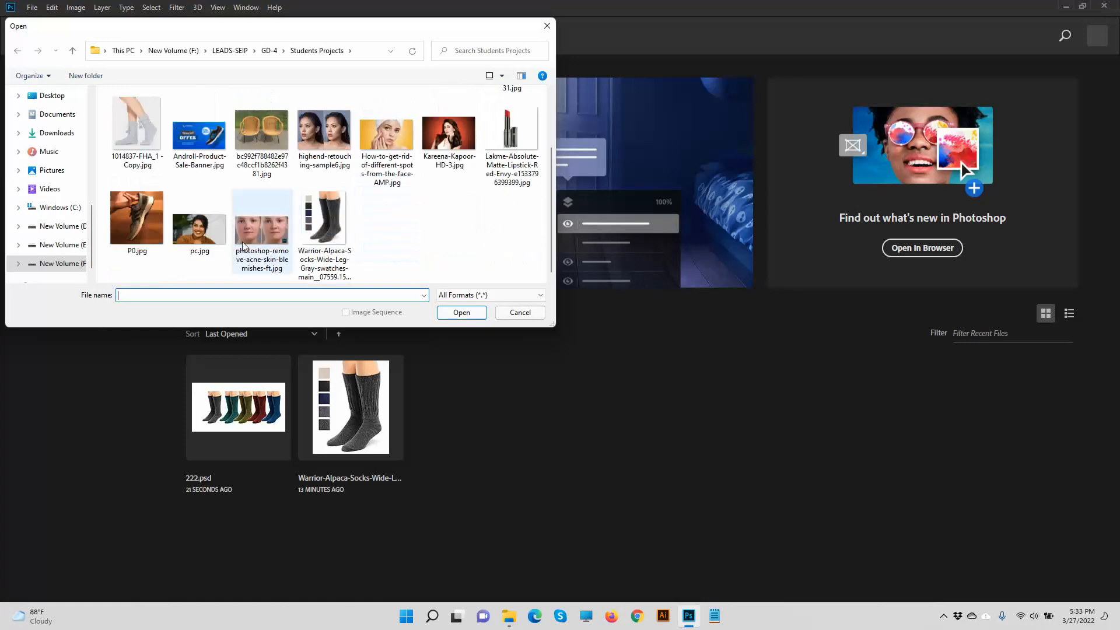
left_click(204, 230)
double_click(205, 232)
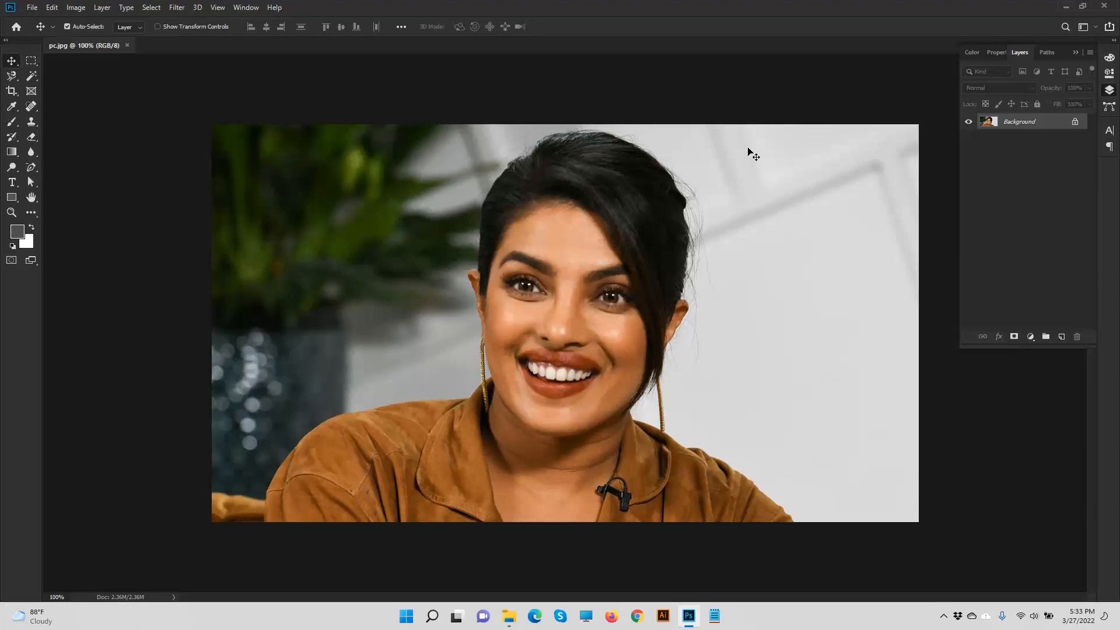
- Open the Lakme Absolute Matte lipstick image in a floating window and copy it into pc.jpg as a new layer
left_click(32, 7)
left_click(40, 32)
double_click(505, 192)
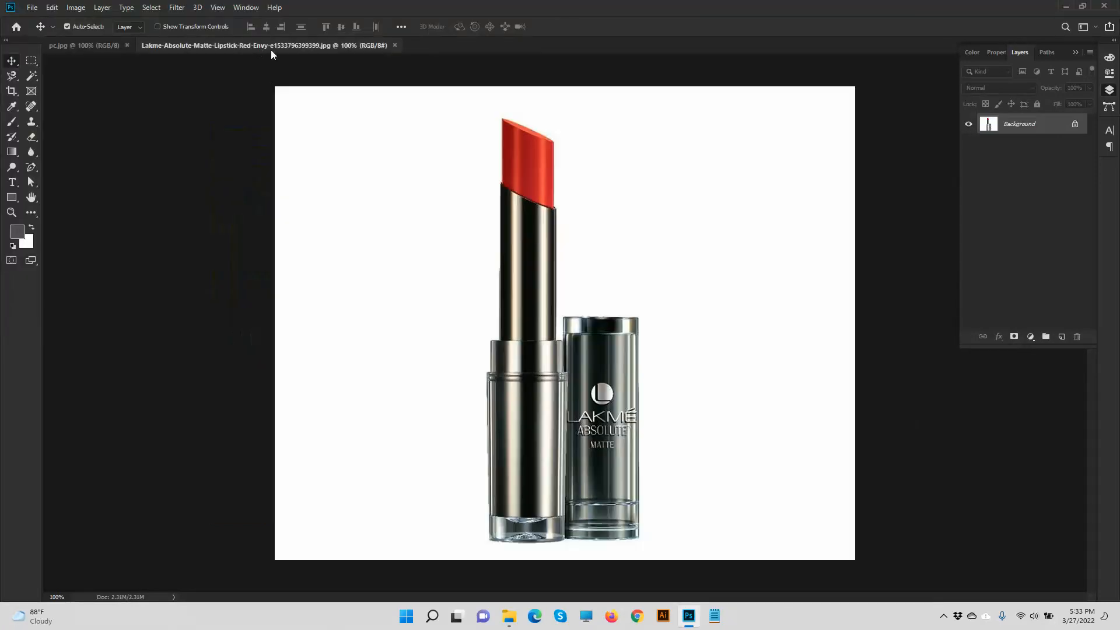
left_click_drag(270, 48, 461, 197)
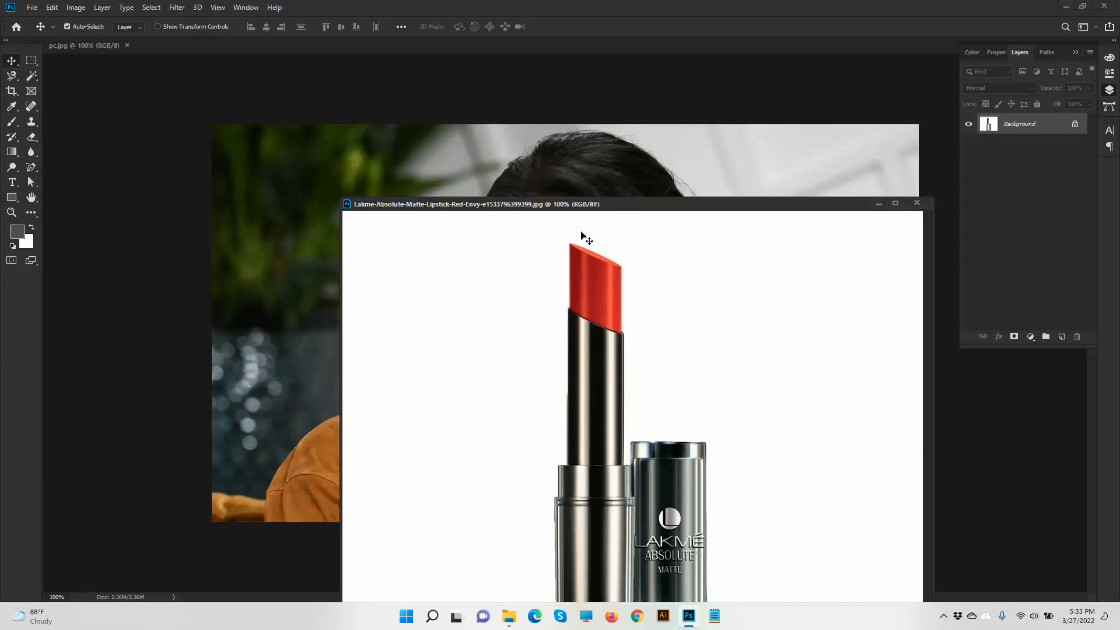
left_click_drag(583, 208, 766, 262)
left_click_drag(764, 368, 426, 379)
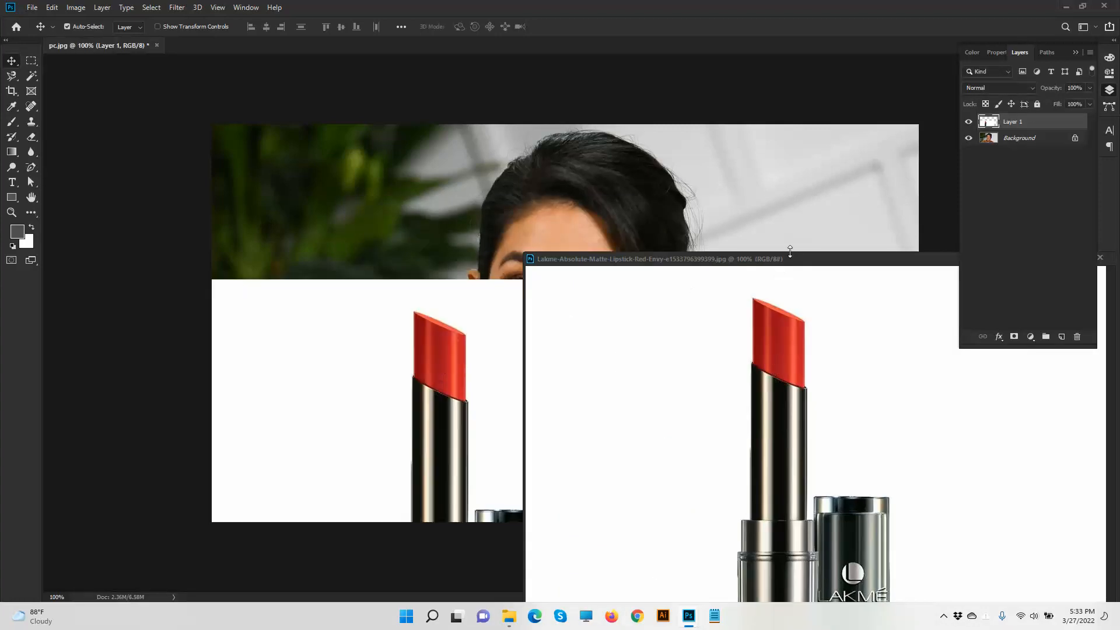
- Close the lipstick source image and move its copied layer down in pc.jpg so the face is uncovered
left_click_drag(791, 263, 449, 317)
left_click(756, 314)
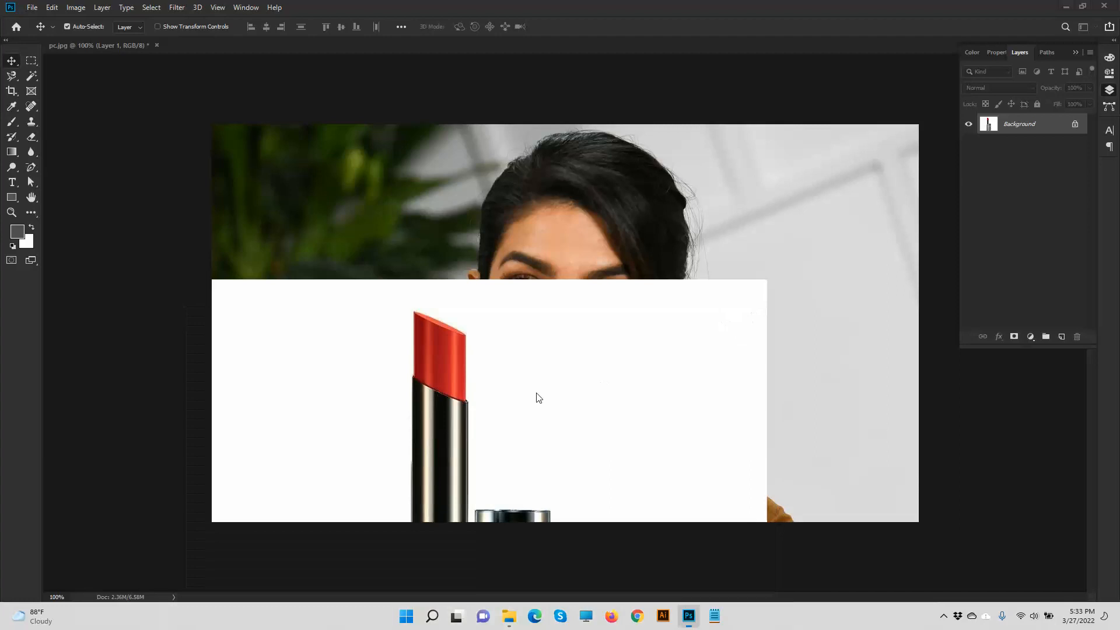
left_click_drag(541, 352, 623, 501)
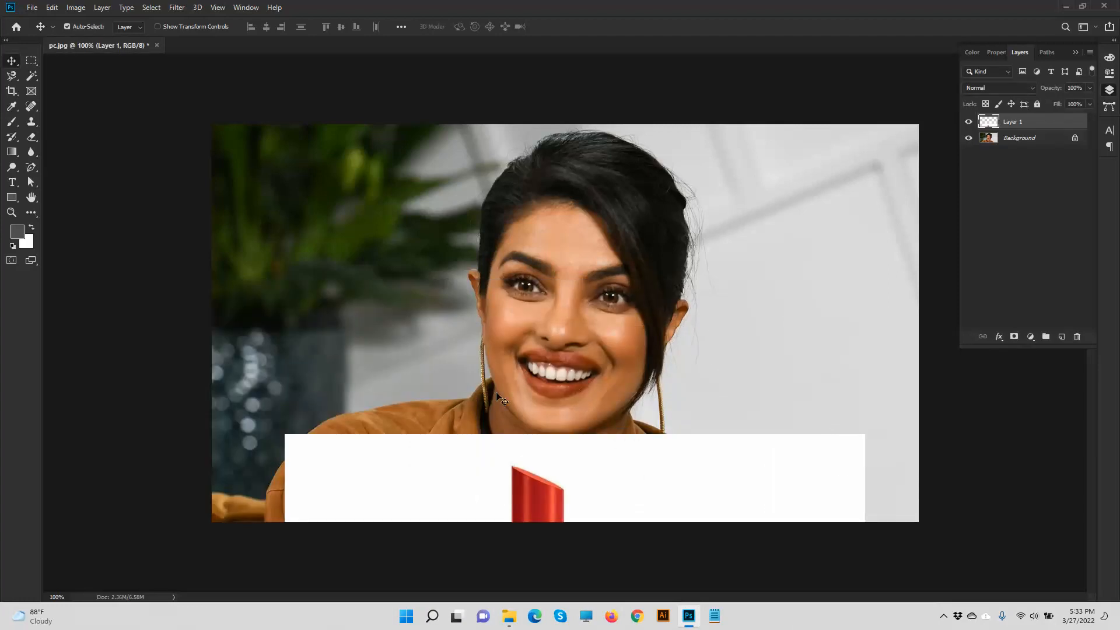
- Trace the outer edge of the lower lip with a Pen tool path from one mouth corner to the other
key("ctrl+plus")
left_click_drag(615, 439, 537, 222)
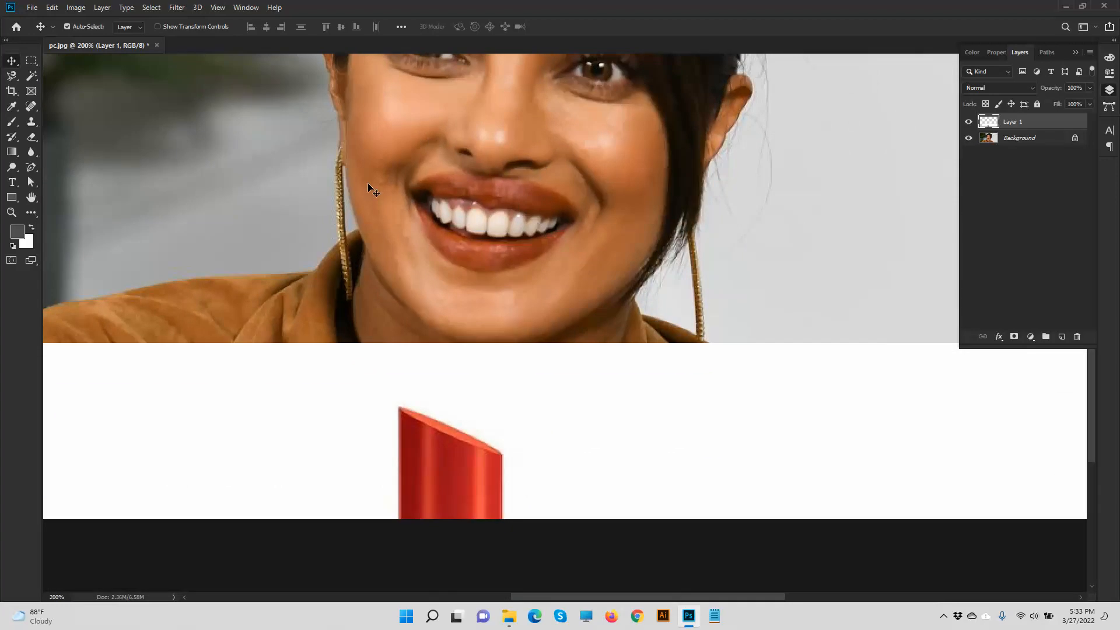
right_click(31, 167)
left_click(82, 167)
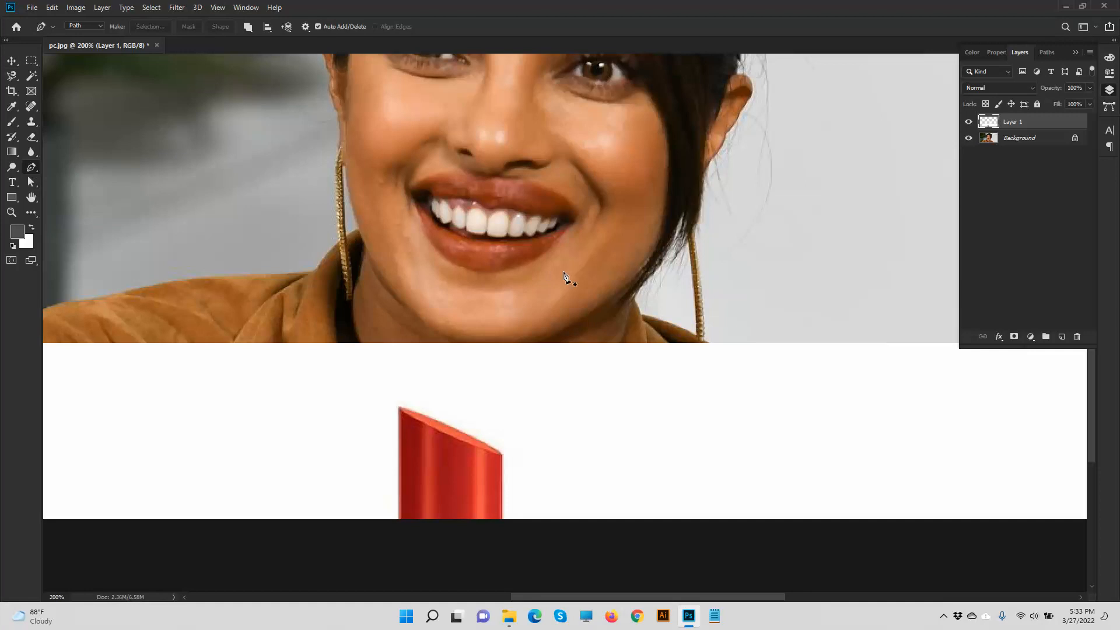
key("ctrl+plus")
key("ctrl+plus")
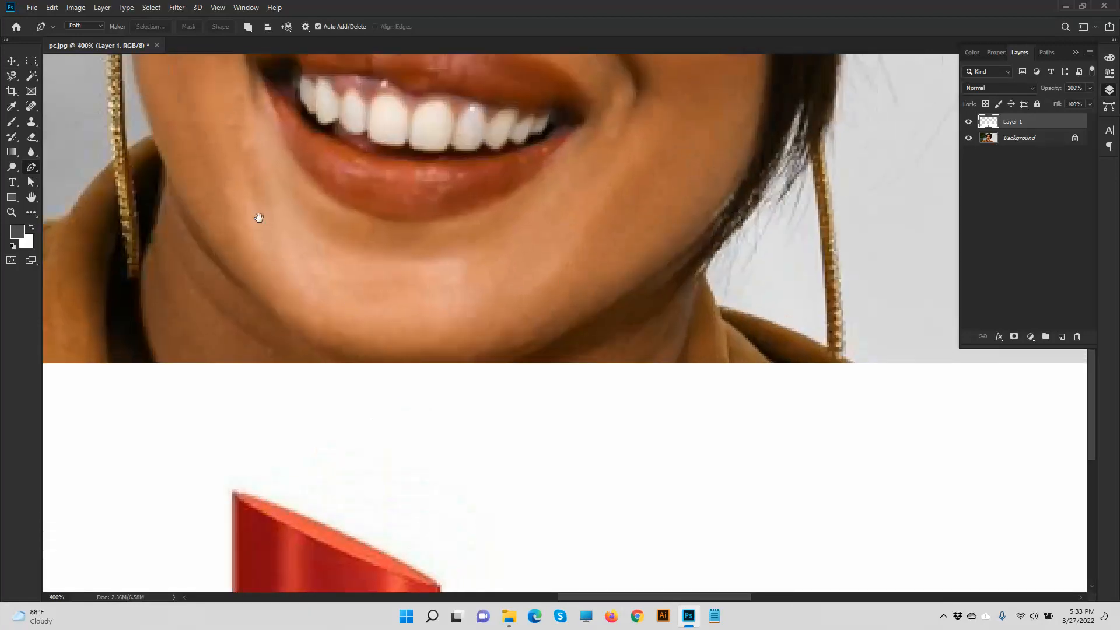
left_click_drag(258, 217, 300, 267)
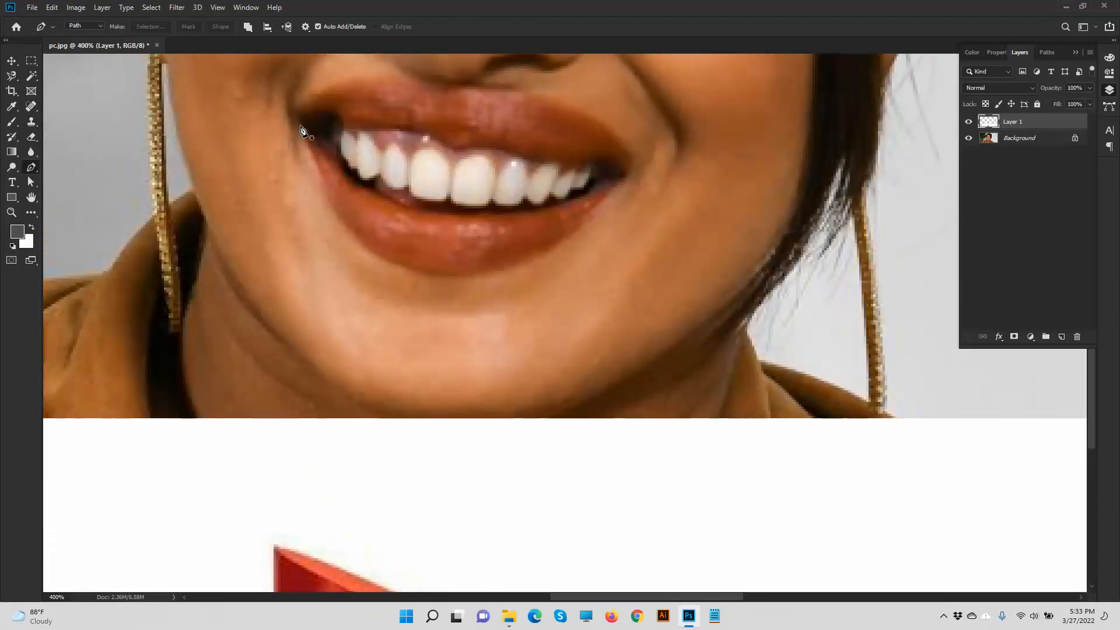
left_click_drag(297, 117, 303, 132)
left_click_drag(319, 171, 326, 189)
left_click_drag(375, 254, 413, 274)
left_click_drag(576, 244, 596, 235)
left_click(535, 258, "alt")
left_click_drag(610, 193, 623, 177)
left_click(601, 202, "alt")
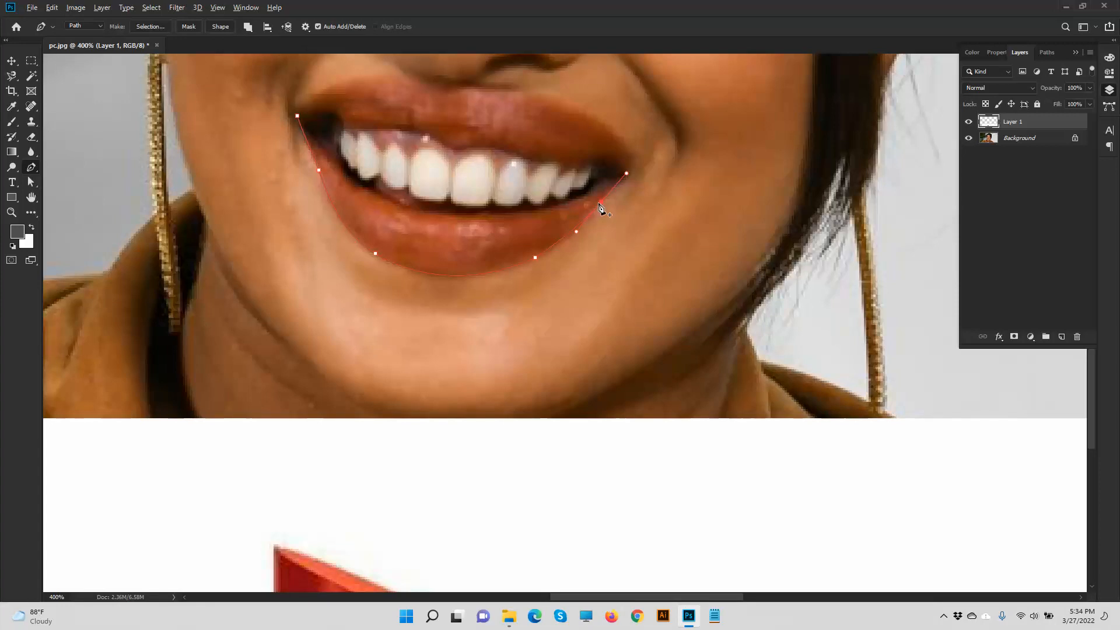
- Continue the path back along the lower lip's inner edge below the teeth and close it at the starting corner
left_click(620, 178)
left_click_drag(606, 181, 600, 187)
left_click_drag(530, 210, 491, 218)
left_click_drag(392, 198, 348, 179)
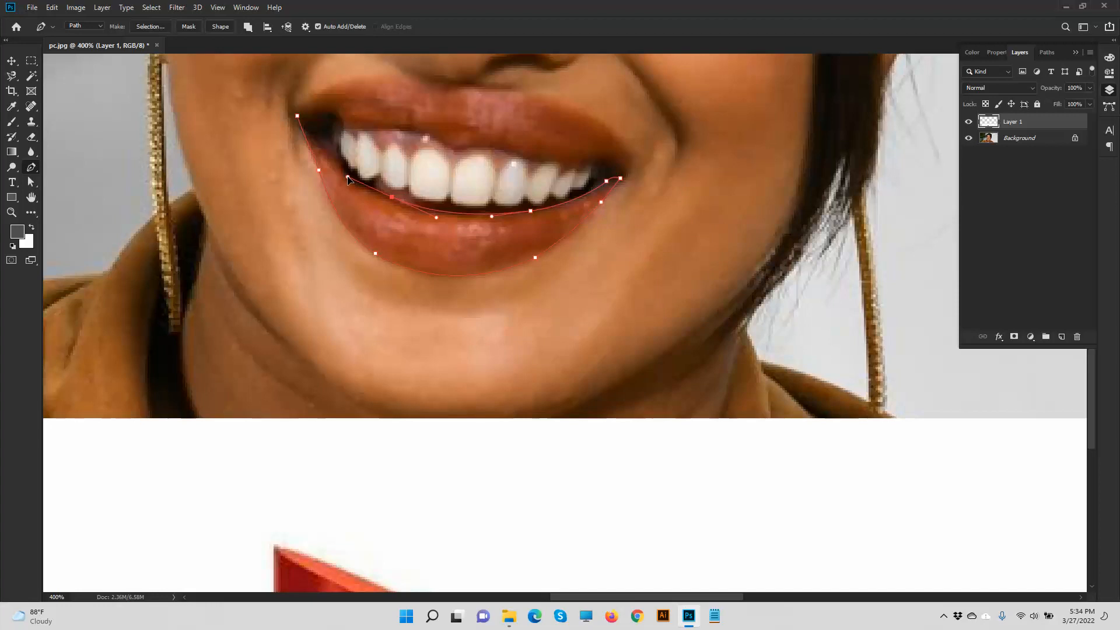
left_click(391, 197, "alt")
left_click_drag(333, 158, 307, 126)
left_click(297, 116)
- Refine the inner curve of the lower-lip path by moving its anchor points and handles with the Direct Selection tool
left_click(31, 182)
left_click(391, 198)
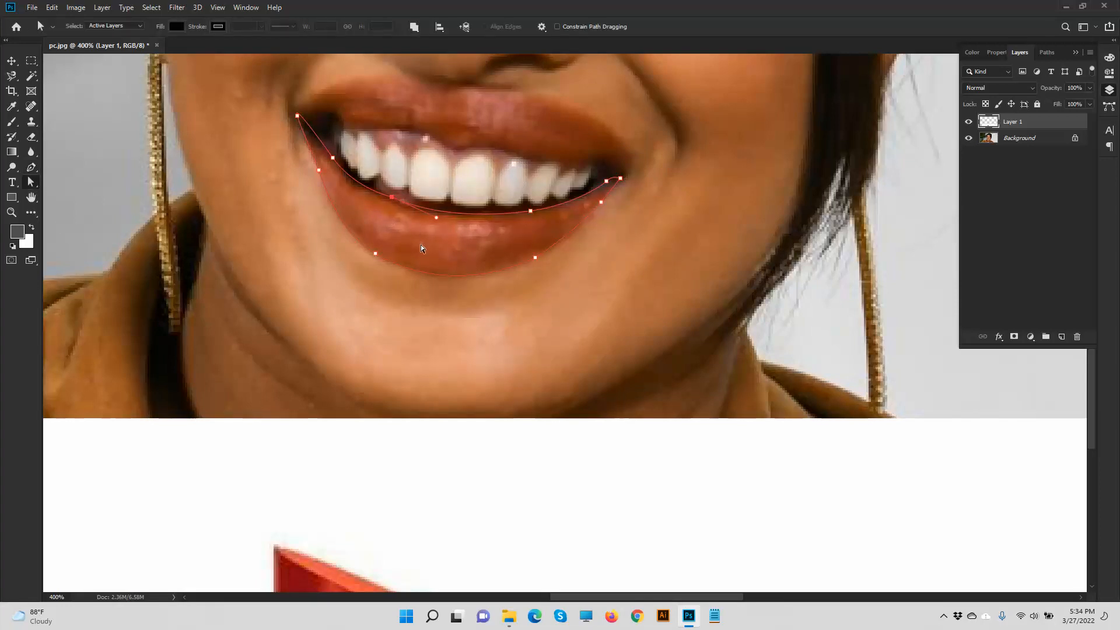
key("ctrl+plus")
key("ctrl+plus")
key("ctrl+plus")
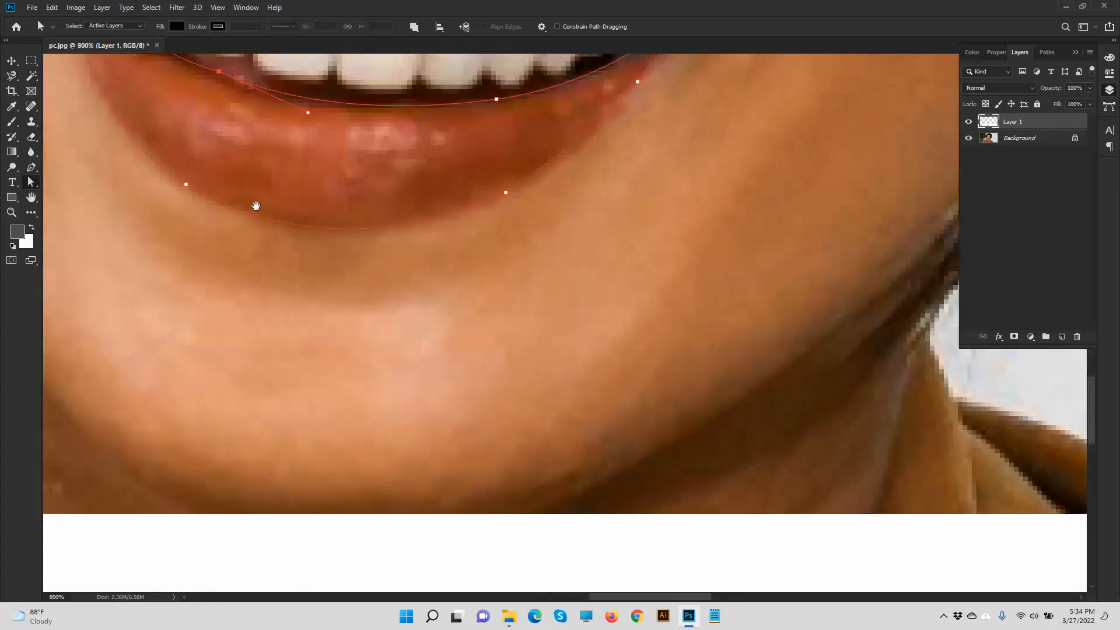
left_click_drag(259, 206, 489, 426)
left_click_drag(447, 295, 444, 302)
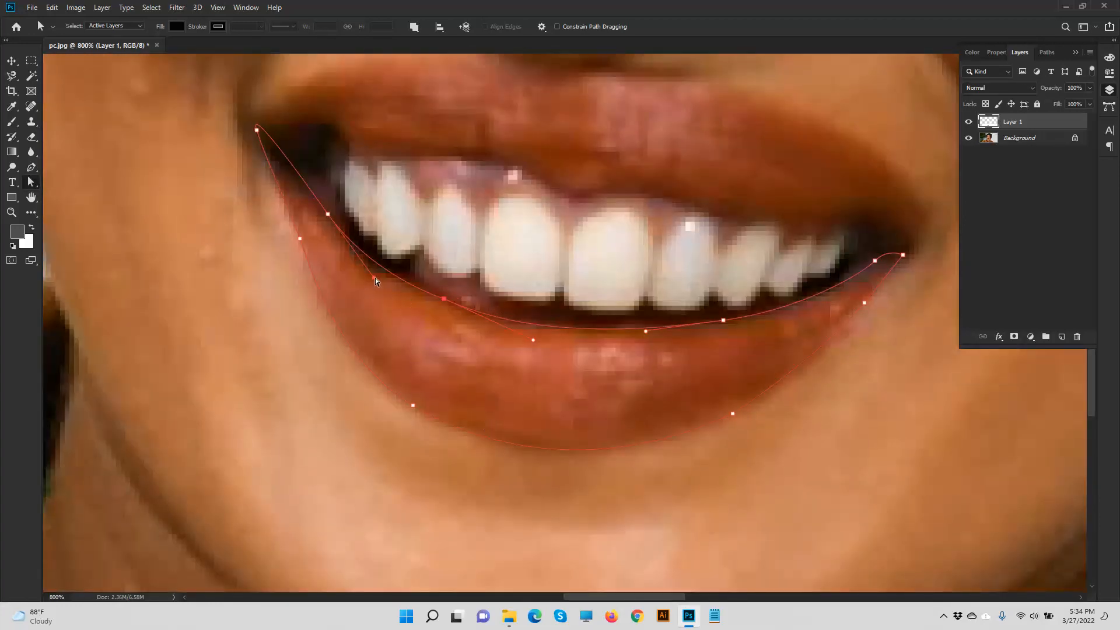
left_click_drag(329, 218, 332, 216)
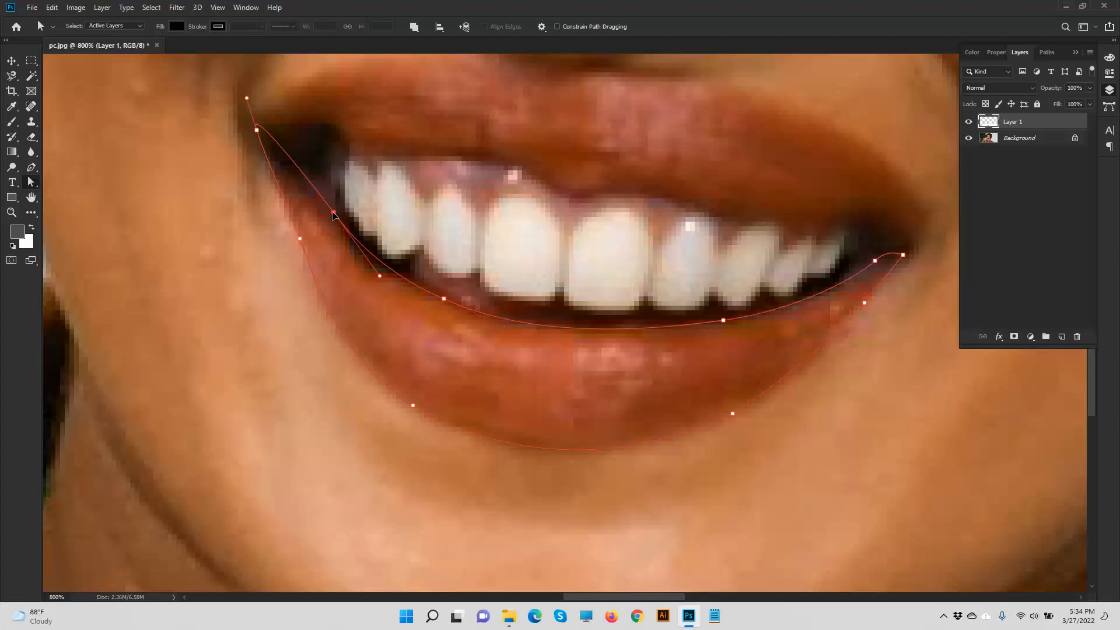
left_click_drag(376, 276, 371, 273)
left_click_drag(447, 306, 394, 282)
left_click_drag(481, 321, 489, 347)
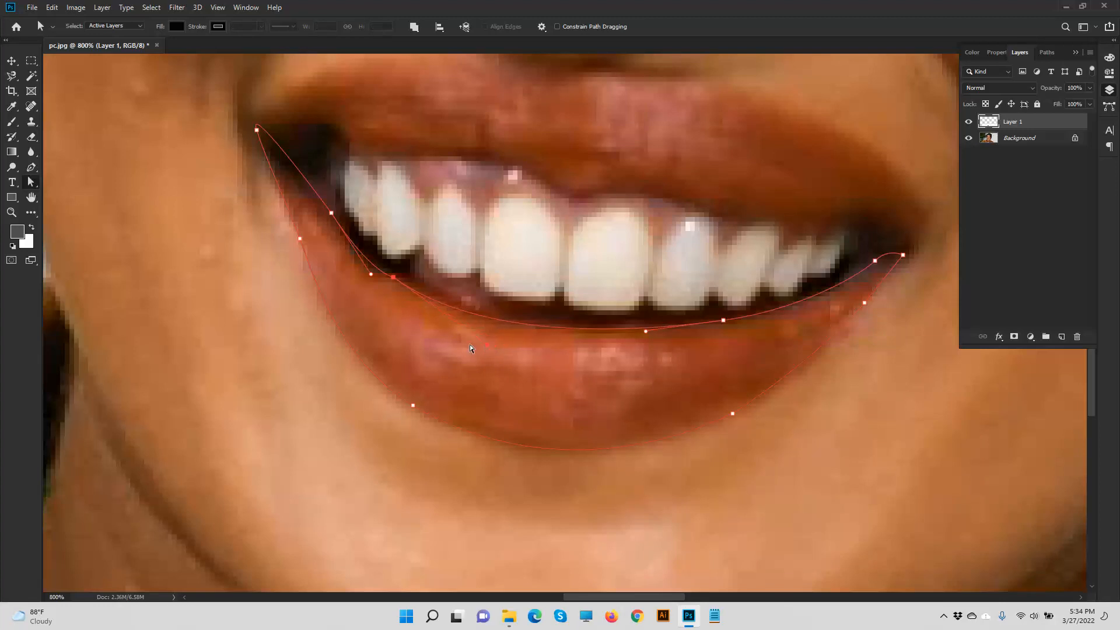
left_click_drag(371, 278, 360, 261)
left_click_drag(575, 292, 554, 362)
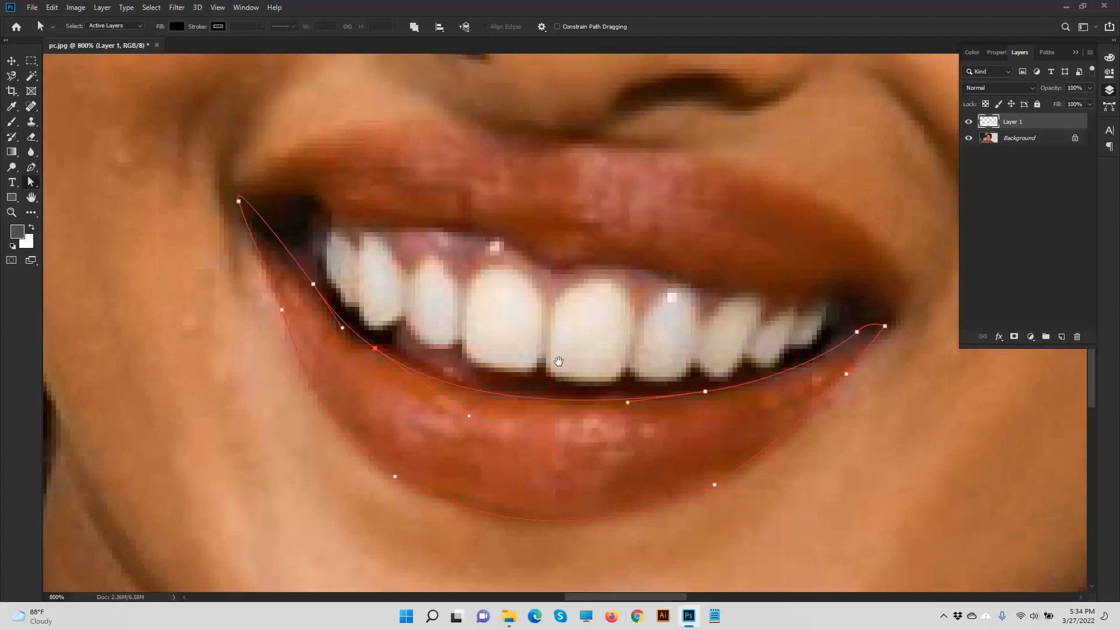
- Trace the outer edge of the upper lip with the Pen tool, following the central dip through to the opposite mouth corner
left_click(31, 169)
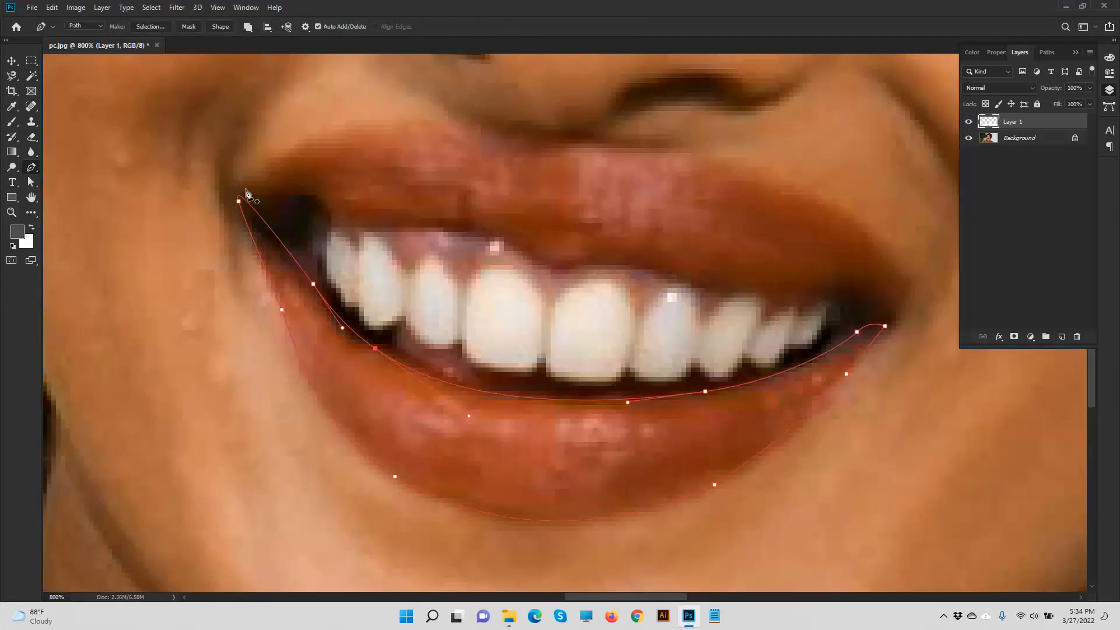
left_click(246, 190)
left_click_drag(439, 121, 584, 128)
left_click(439, 122, "alt")
left_click_drag(534, 177, 541, 185)
left_click(503, 154, "alt")
key("z")
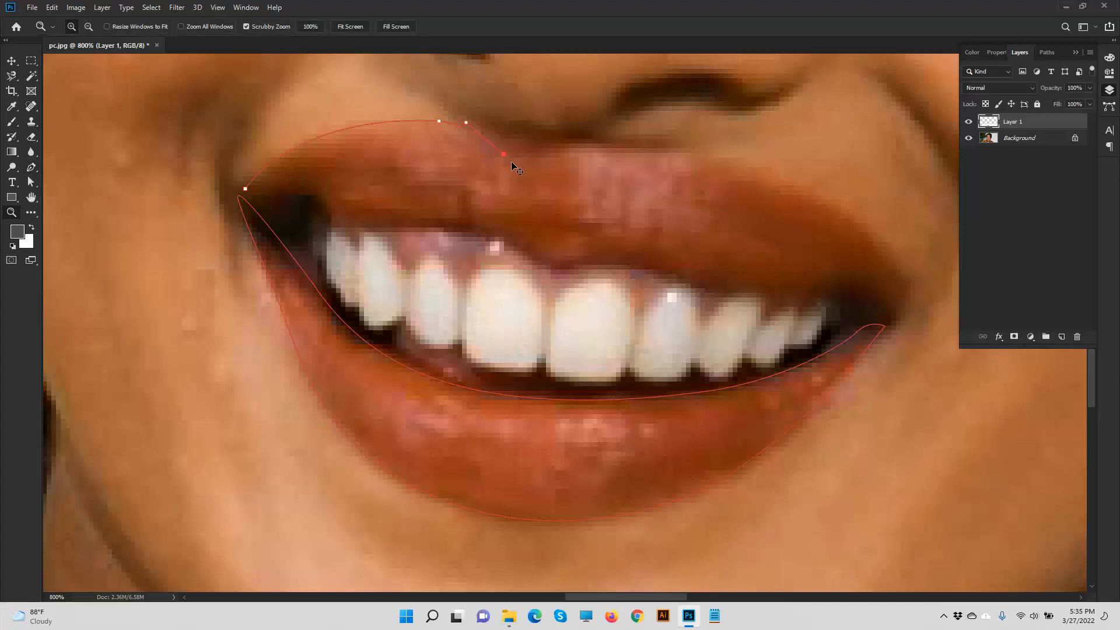
key("ctrl+z")
key("p")
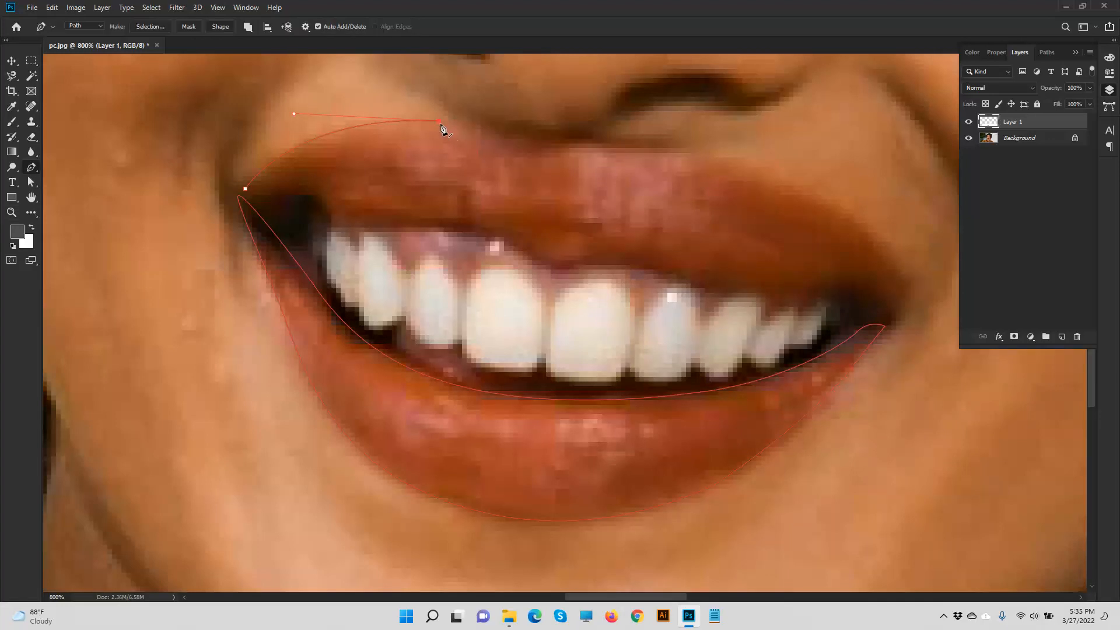
left_click_drag(506, 160, 511, 165)
left_click(507, 160, "alt")
left_click_drag(907, 284, 928, 308)
left_click(907, 285)
- Continue the path along the upper lip's inner edge above the teeth and close it at its starting point
left_click_drag(862, 312, 545, 260)
left_click_drag(454, 228, 407, 229)
left_click_drag(324, 205, 301, 195)
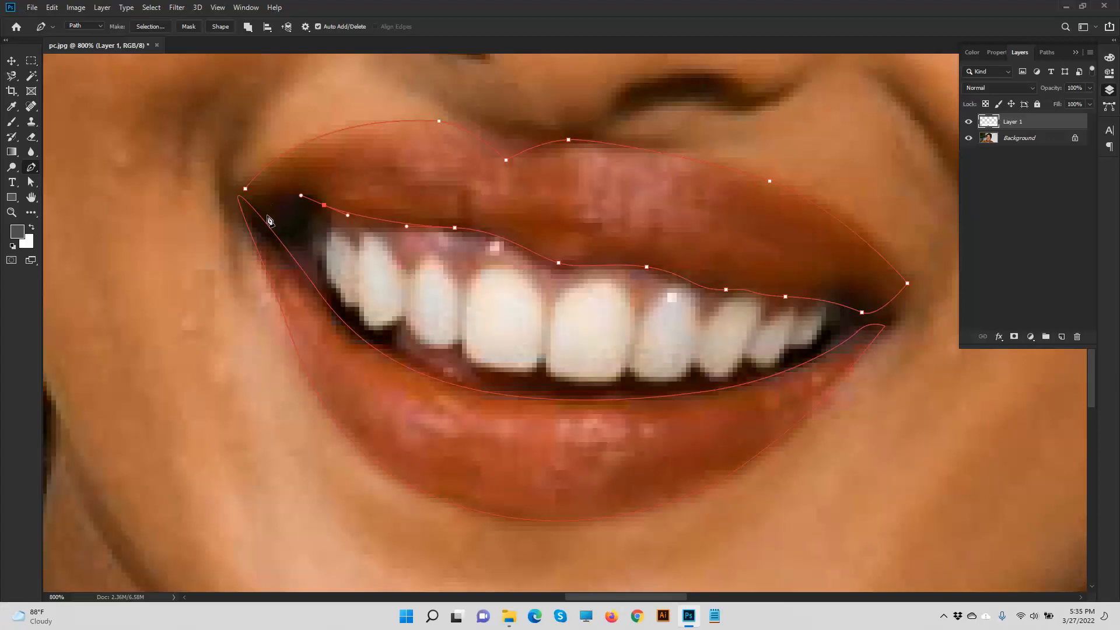
left_click_drag(254, 200, 240, 192)
left_click(245, 190)
- Load the lip Work Path as a selection and show the whole image at 100%
left_click(1046, 52)
left_click(978, 72, "ctrl")
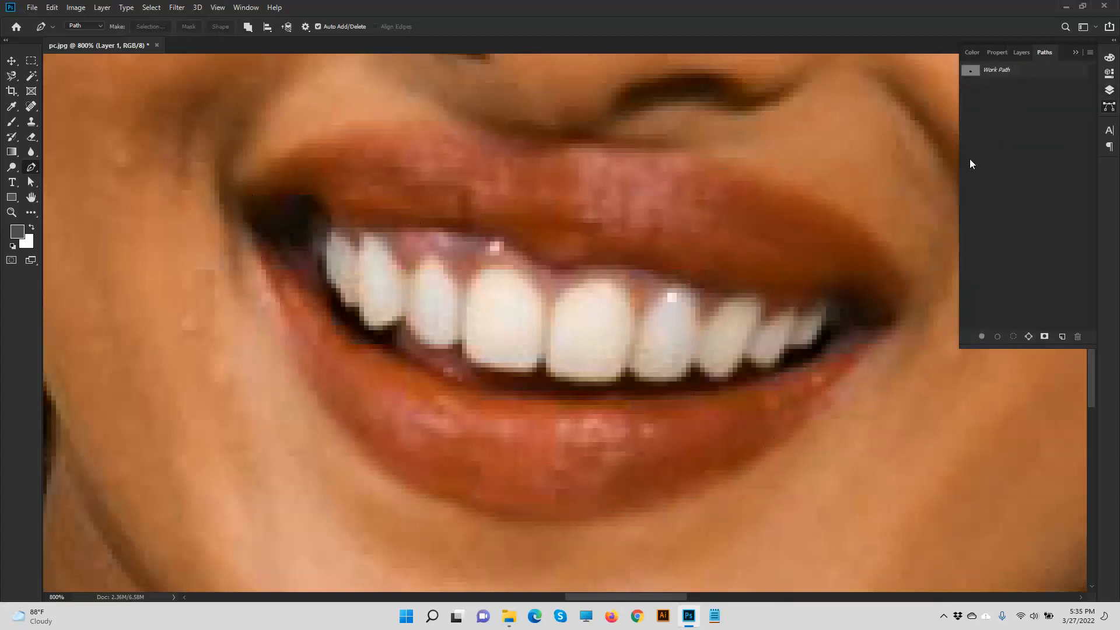
key("ctrl+minus")
key("ctrl+minus")
key("ctrl+minus")
key("ctrl+minus")
key("ctrl+minus")
key("ctrl+minus")
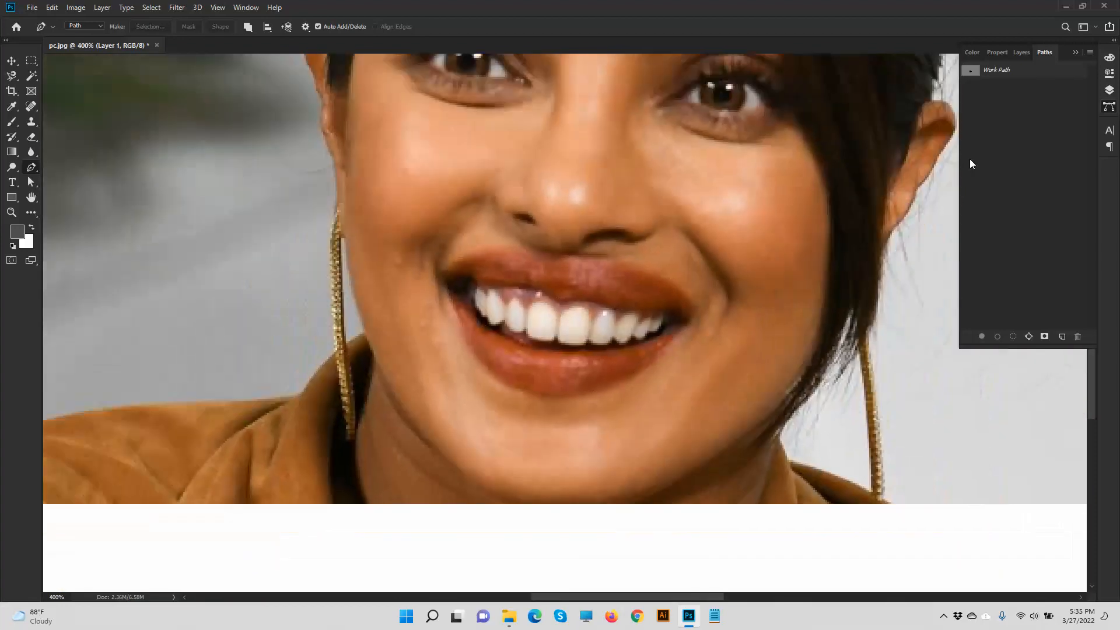
key("ctrl+minus")
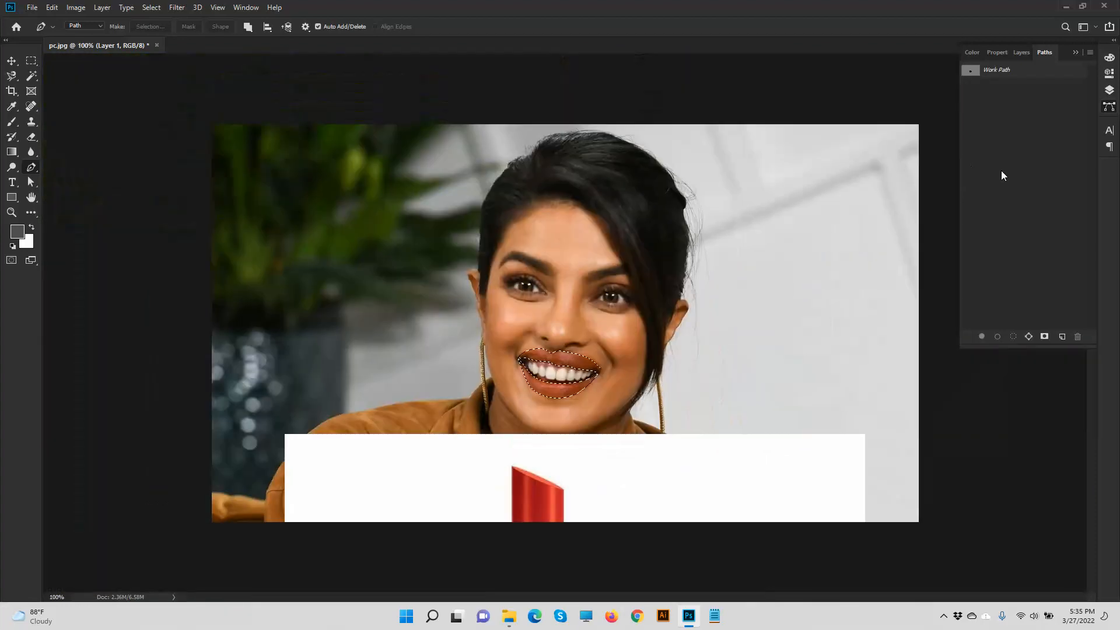
- Try to apply Hue/Saturation to the lip selection with Layer 1 active
left_click(72, 9)
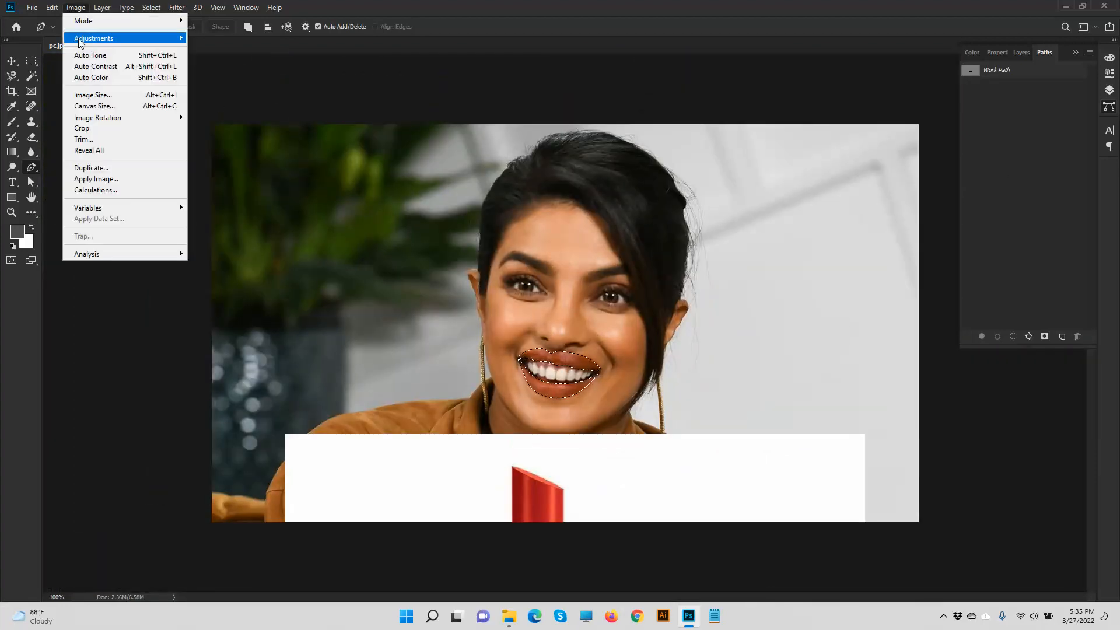
mouse_move(87, 44)
left_click(245, 99)
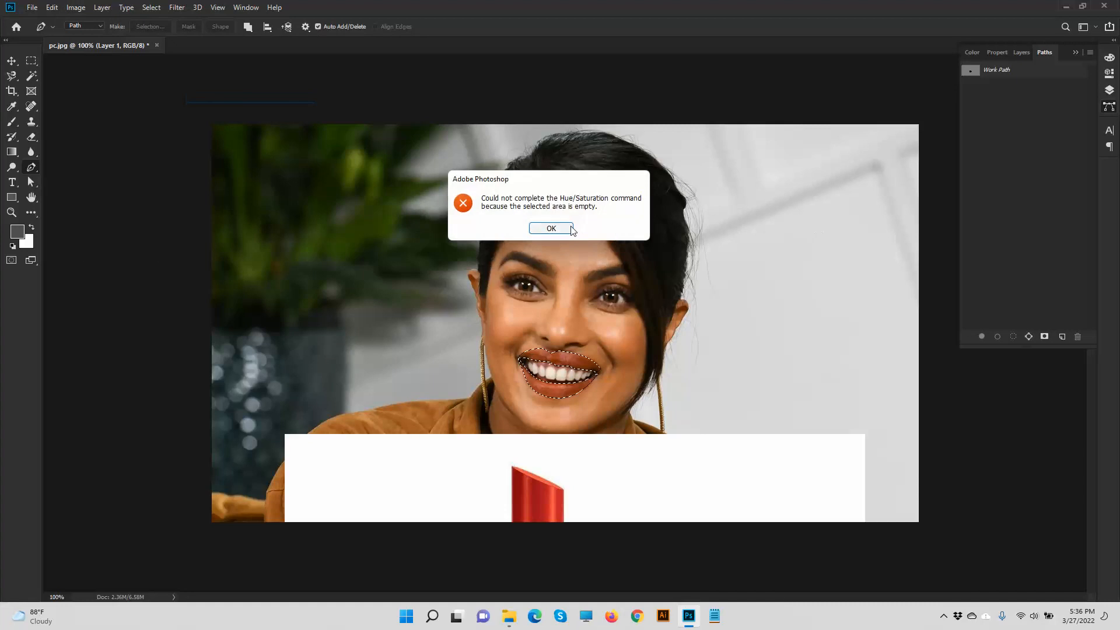
left_click(550, 228)
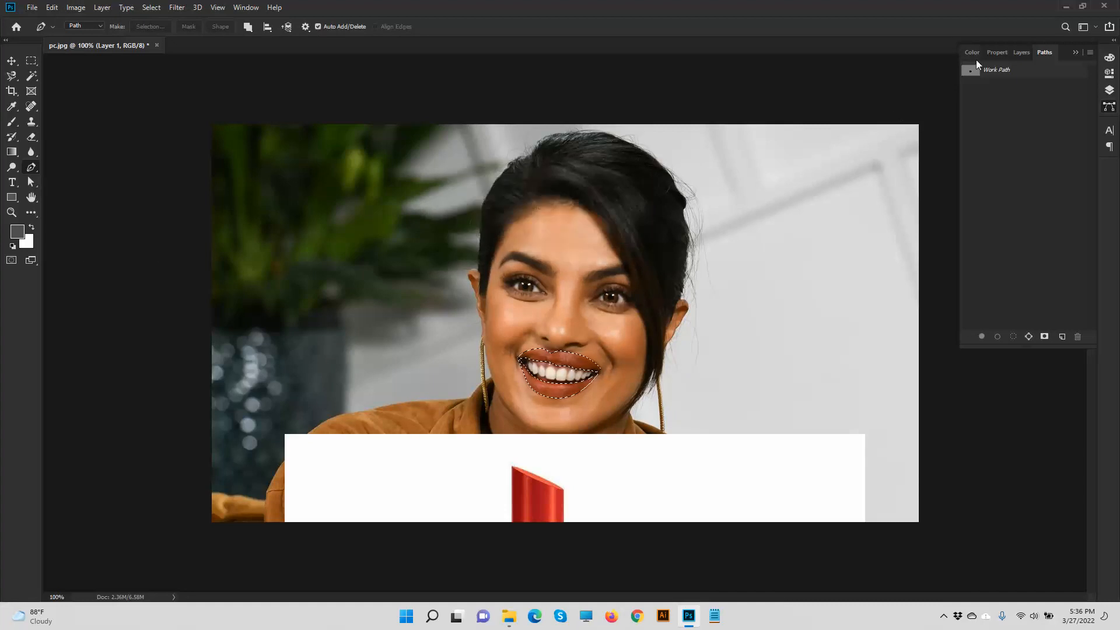
- Recolour the selected lips on the Background layer with colorized Hue/Saturation: hue 357, saturation 70, lightness about +12
left_click(1021, 52)
left_click(1032, 140)
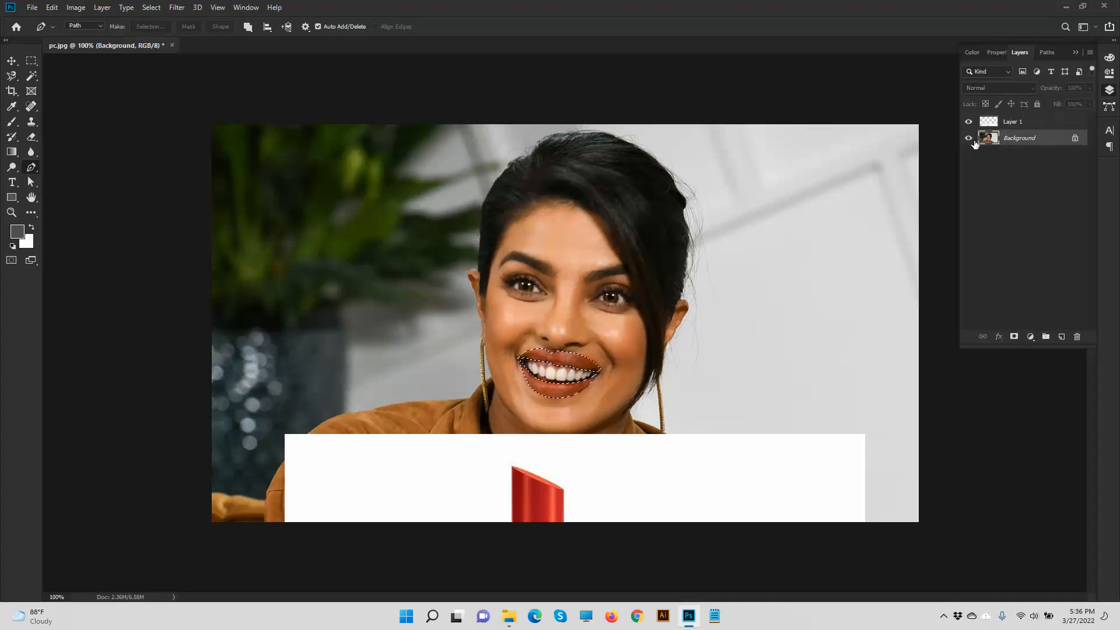
left_click(75, 7)
mouse_move(84, 38)
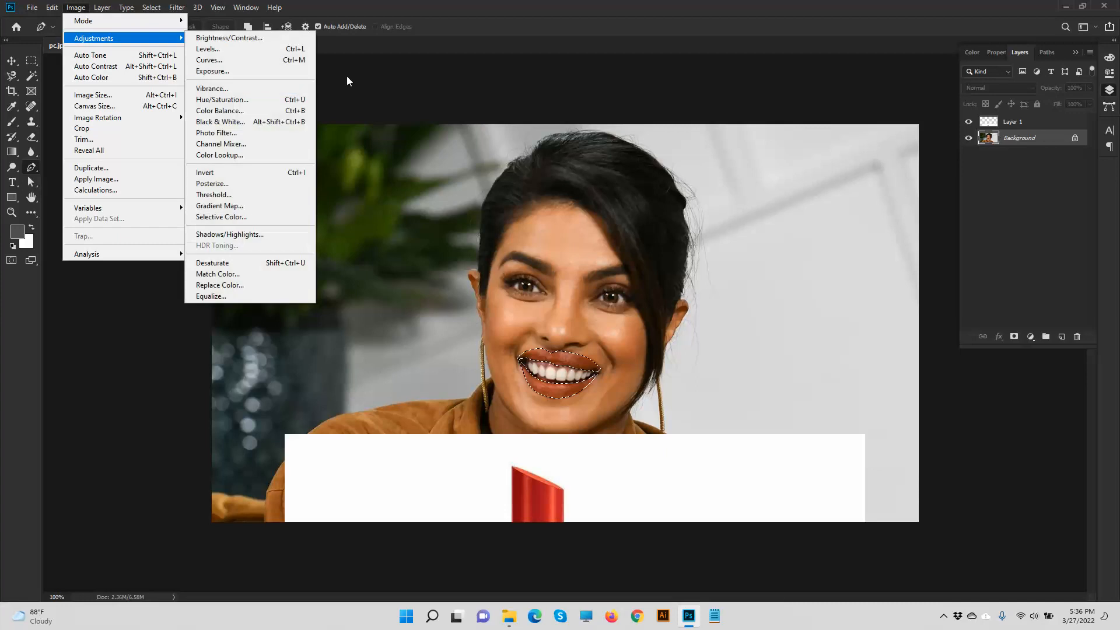
left_click(222, 100)
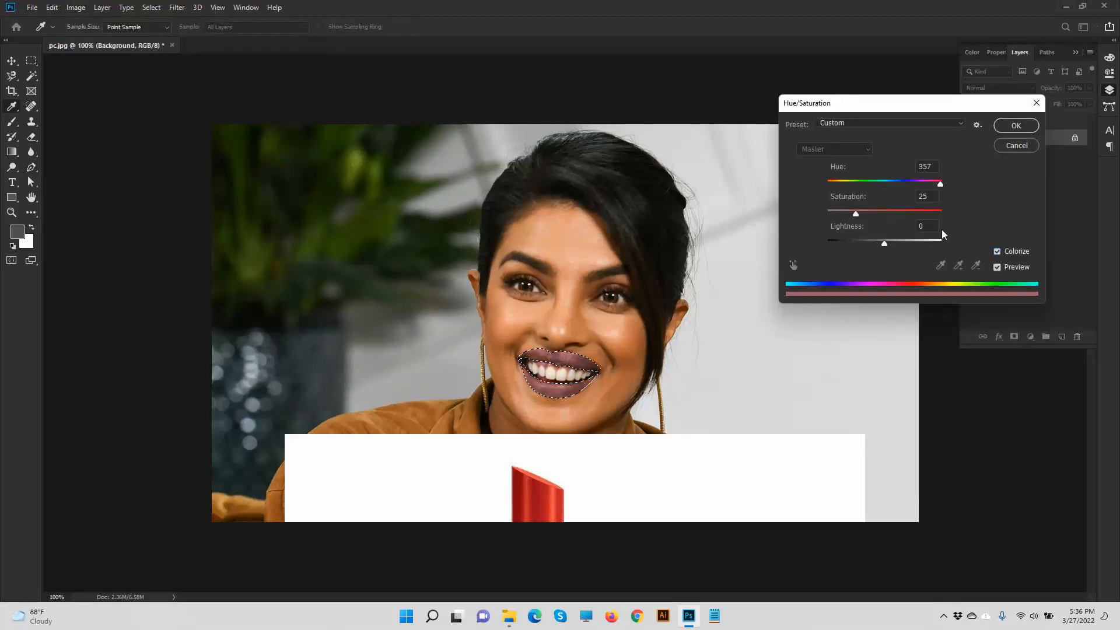
left_click(898, 214)
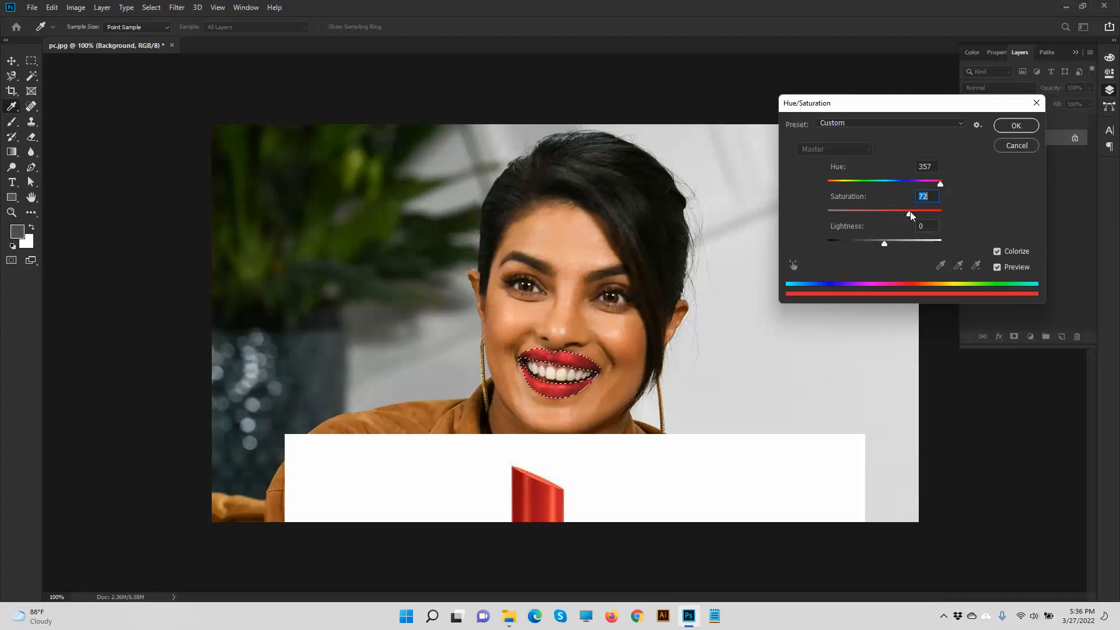
left_click_drag(876, 243, 890, 246)
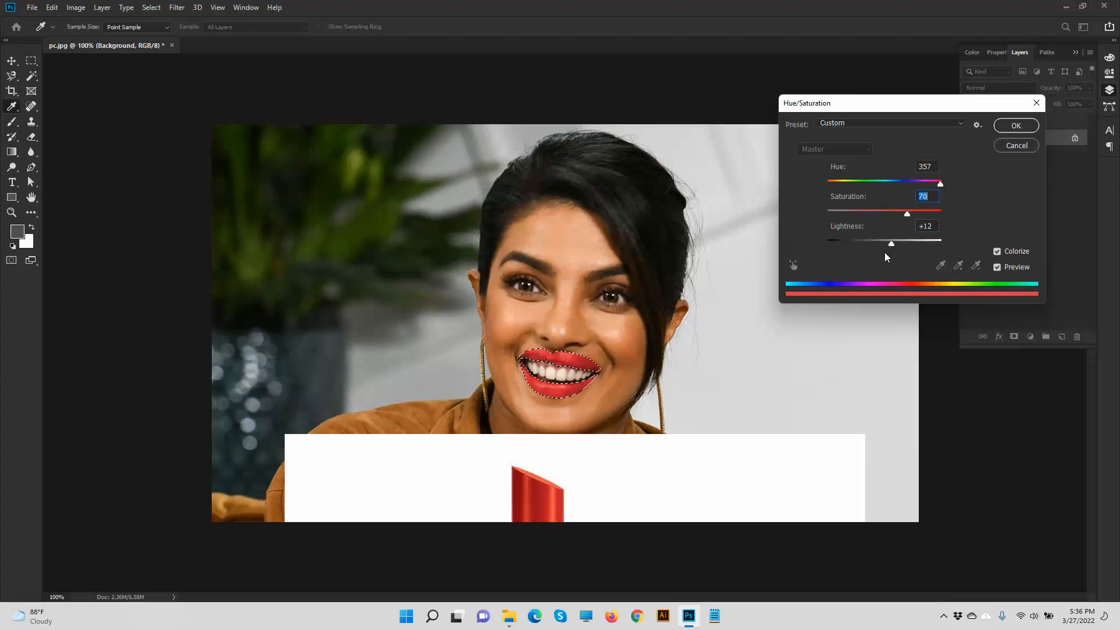
left_click_drag(890, 245, 889, 243)
left_click(1014, 125)
key("p")
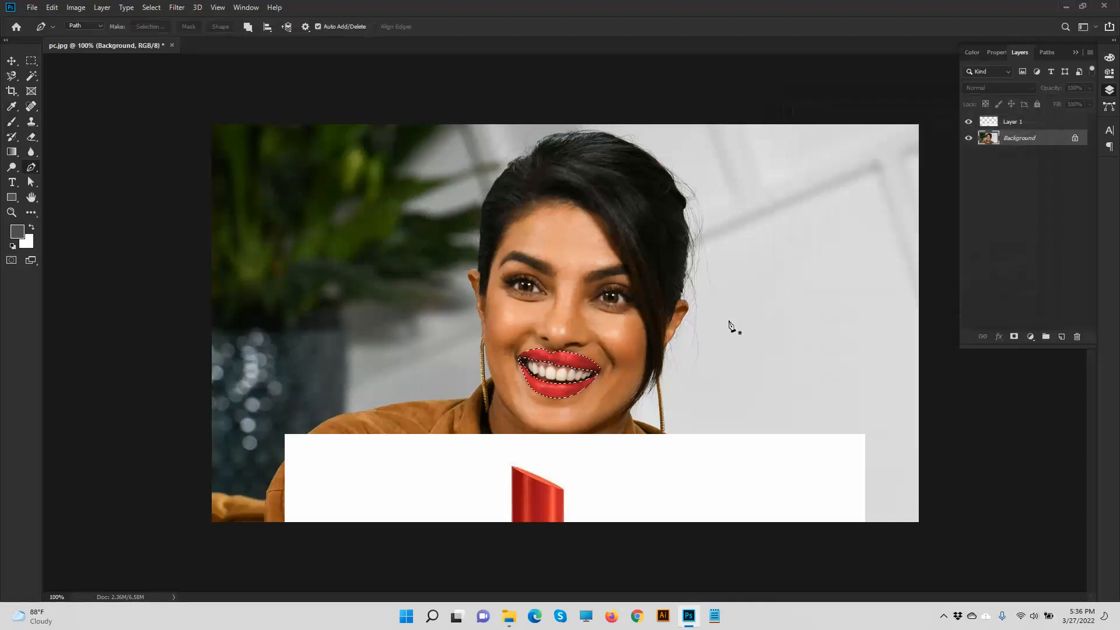
- Copy the selected red lips from the Background to a new layer and inspect them at 200%
key("ctrl+j")
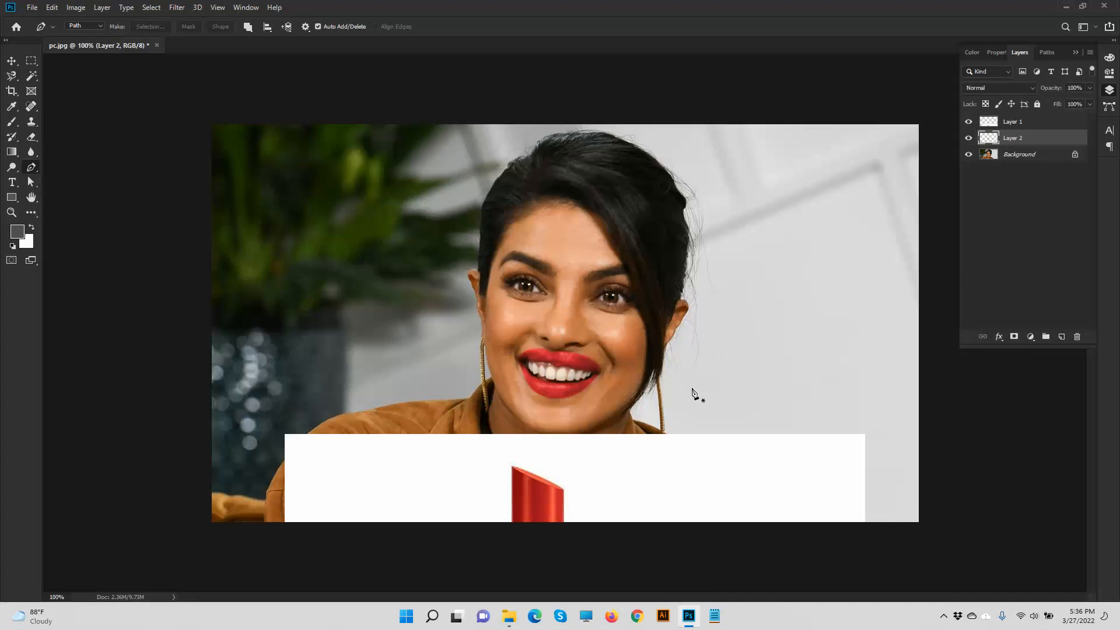
key("ctrl+plus")
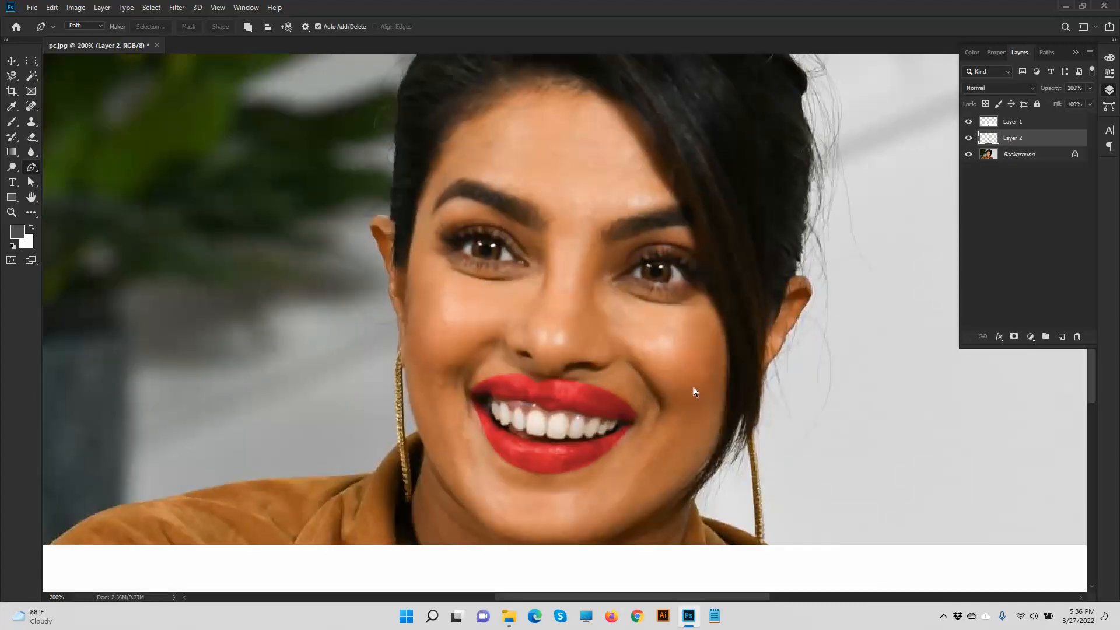
key("ctrl+minus")
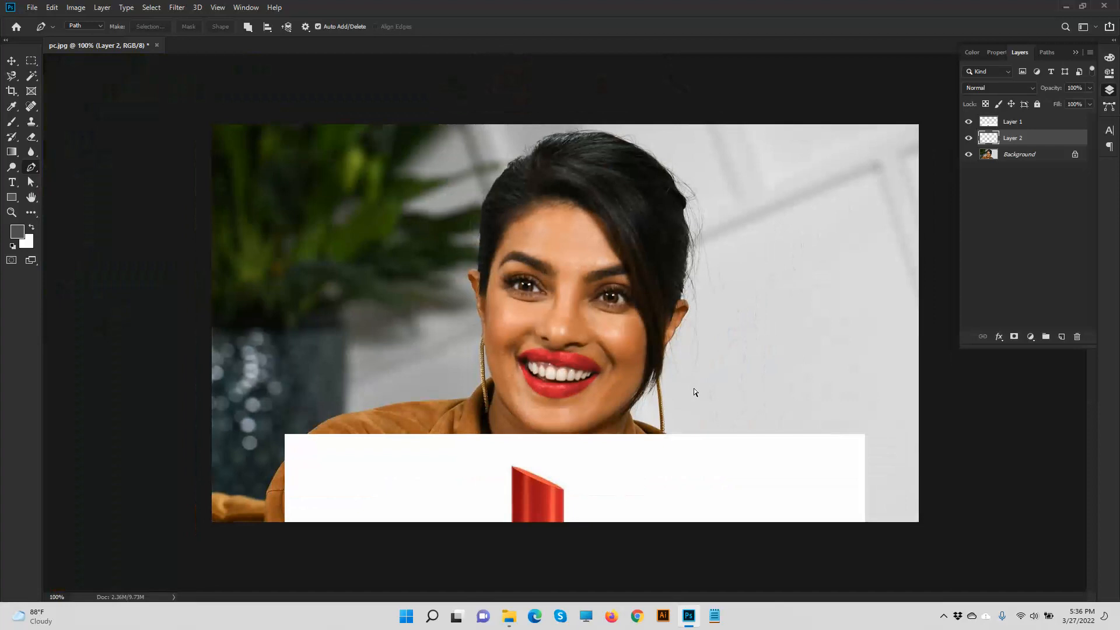
- Move the lipstick image on Layer 1 up and to the left so more of the lipstick shows
key("v")
left_click_drag(523, 467, 377, 389)
left_click_drag(621, 431, 658, 458)
left_click_drag(557, 474, 549, 461)
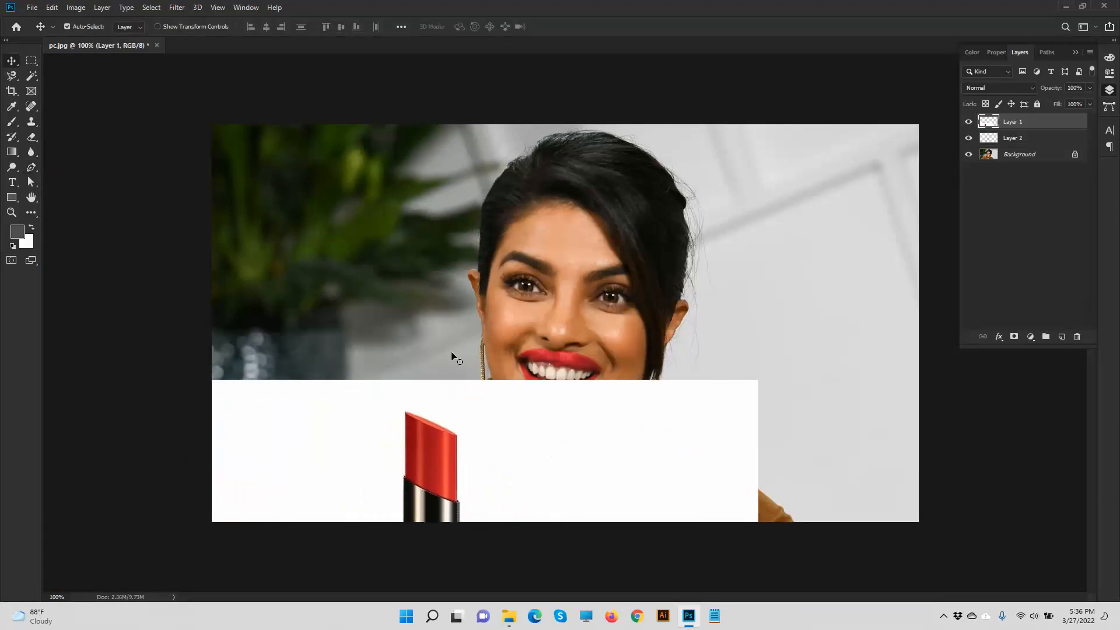
- Select the white area around the lipstick on Layer 1 with the Magic Wand, delete it and deselect
left_click(32, 76)
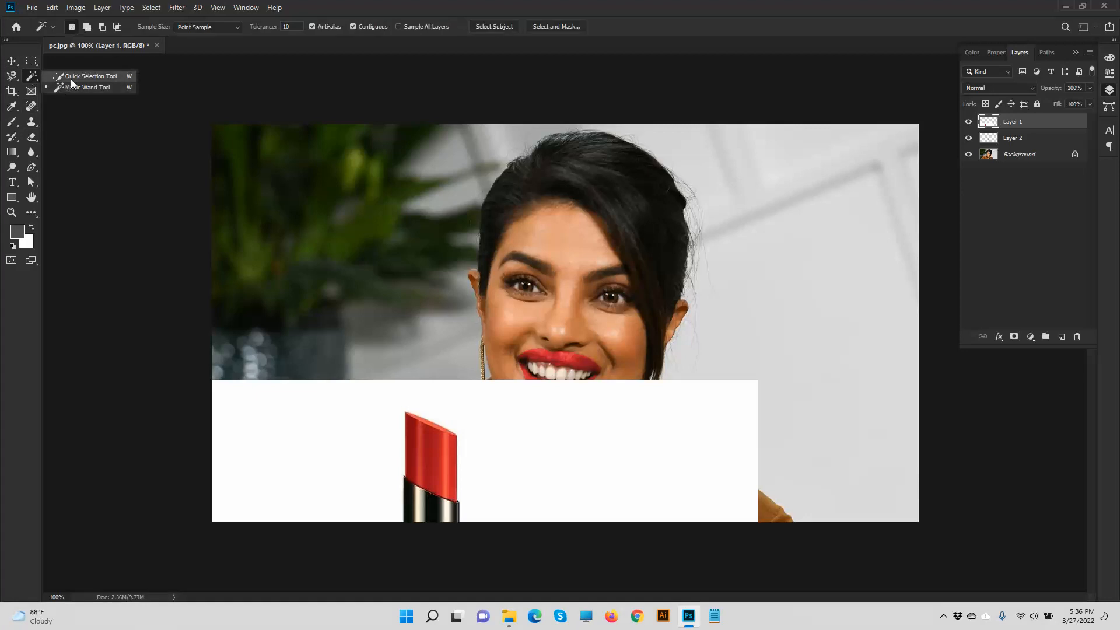
left_click(522, 452)
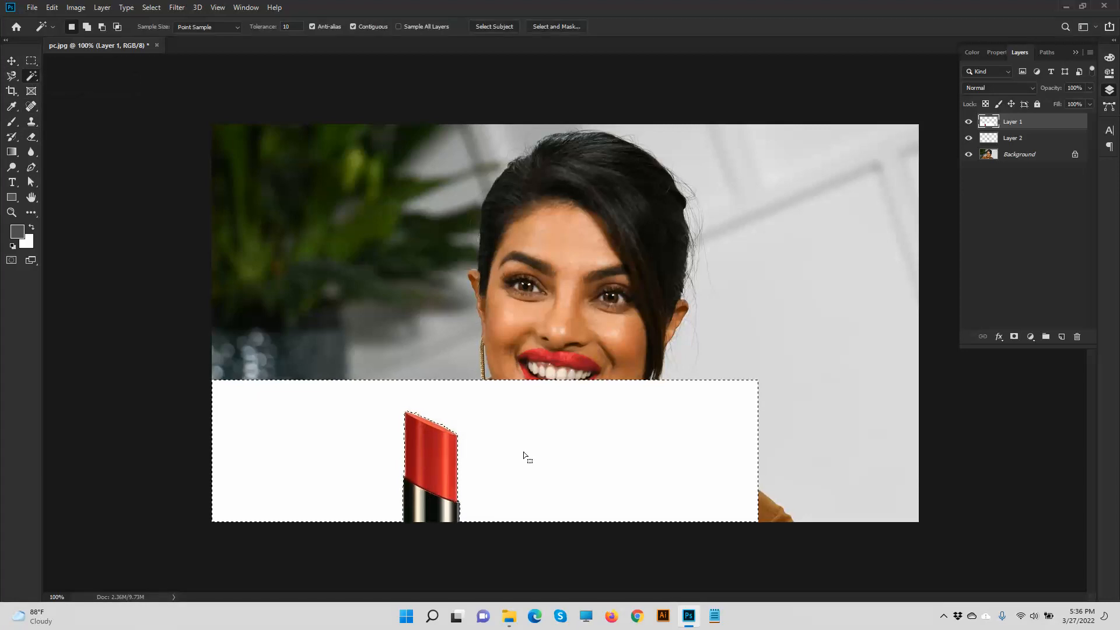
key("Delete")
key("ctrl+d")
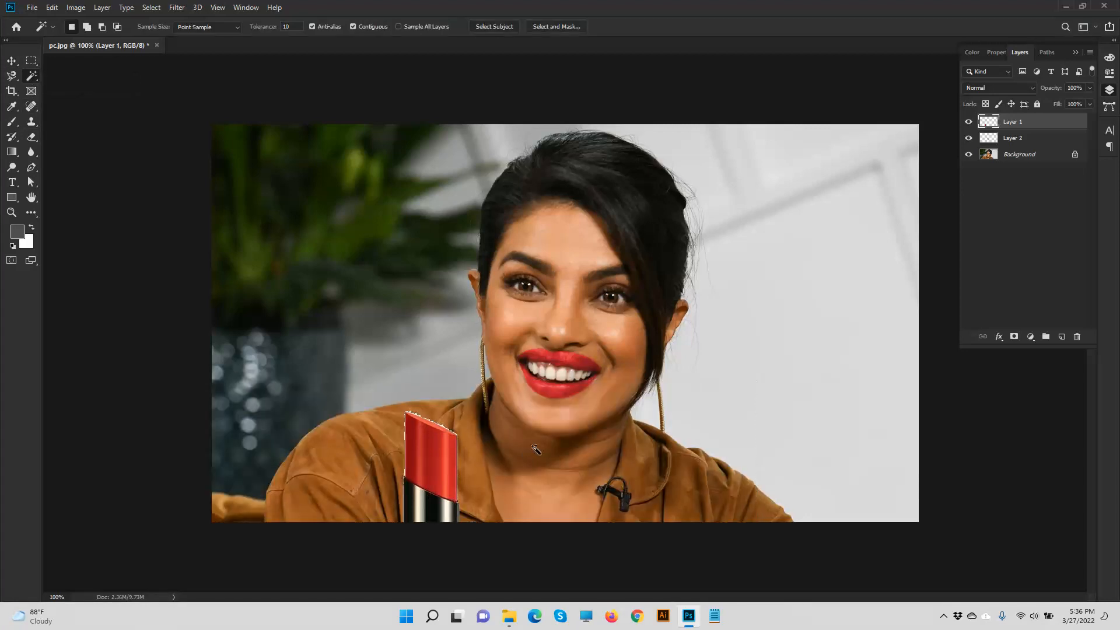
- Move the lipstick beside the woman's mouth, clear of the face, and compare its colour with the lips at 300%
key("c")
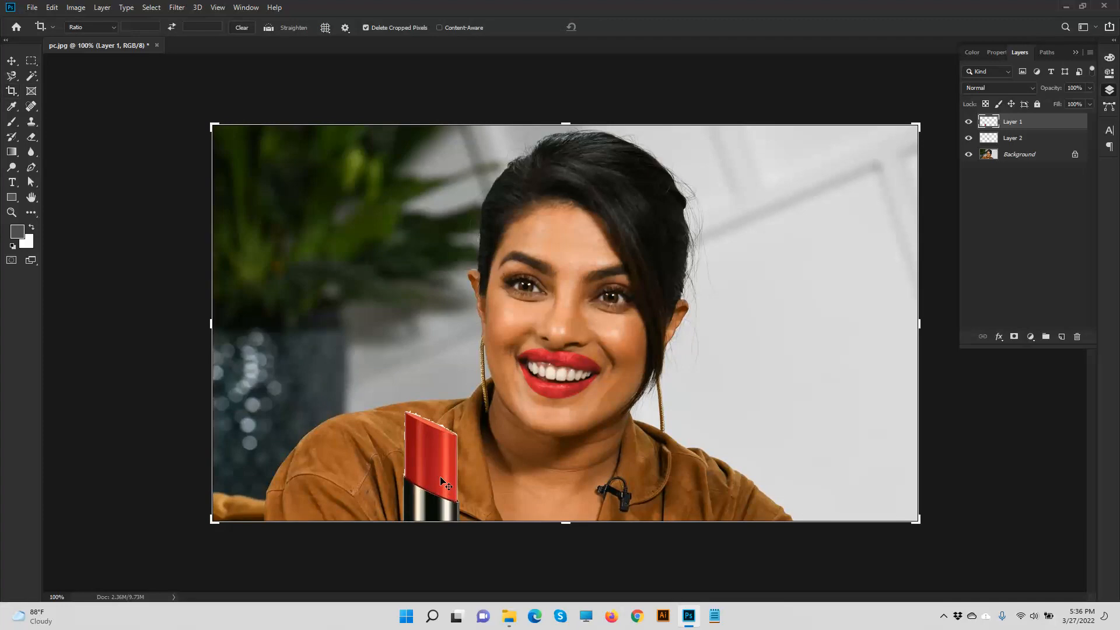
key("v")
left_click_drag(448, 485, 516, 440)
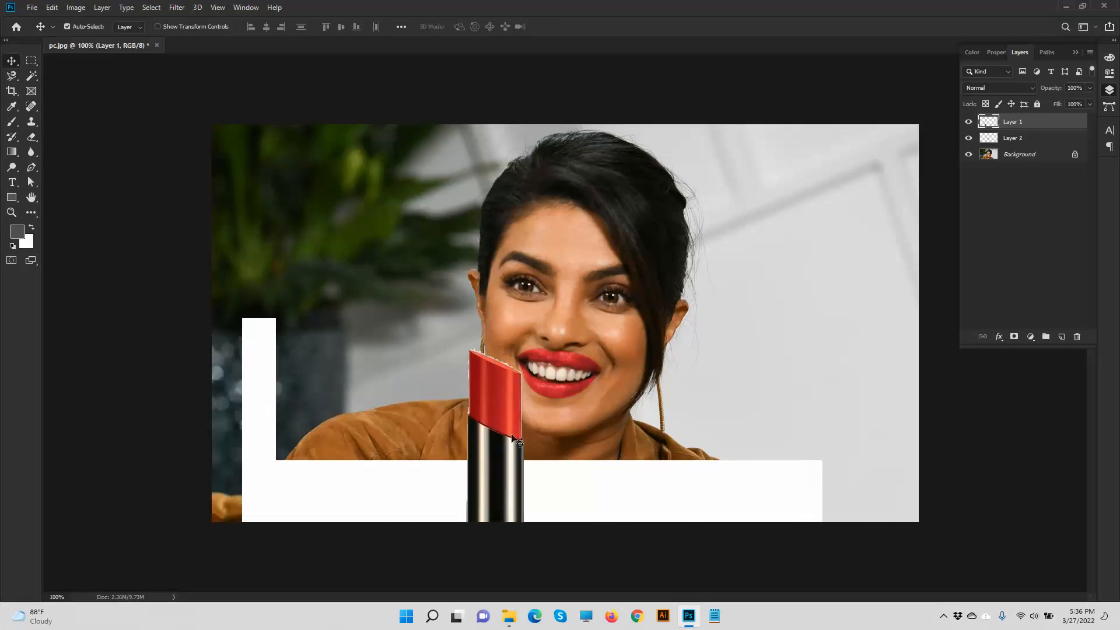
key("ctrl+plus")
key("ctrl+plus")
scroll(532, 513, "down", 3)
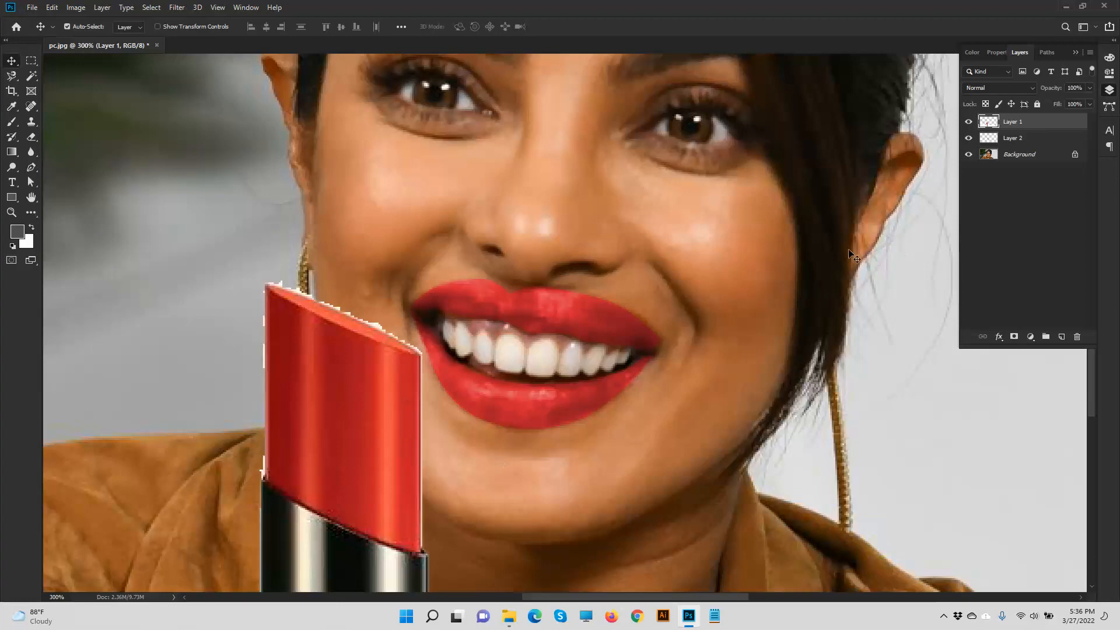
left_click(503, 409)
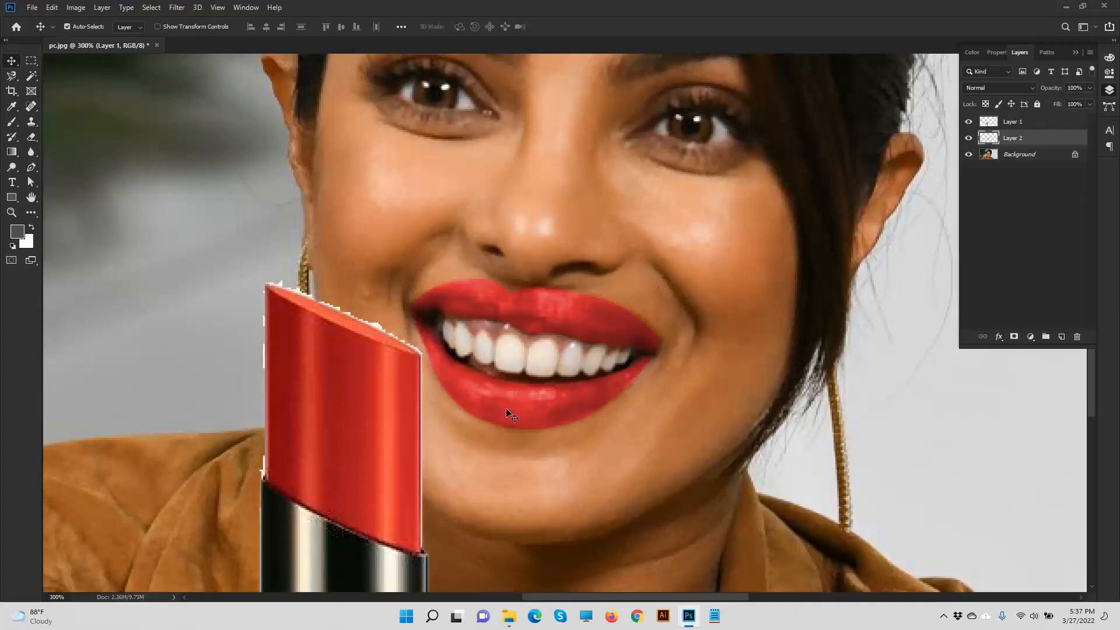
left_click_drag(357, 397, 170, 324)
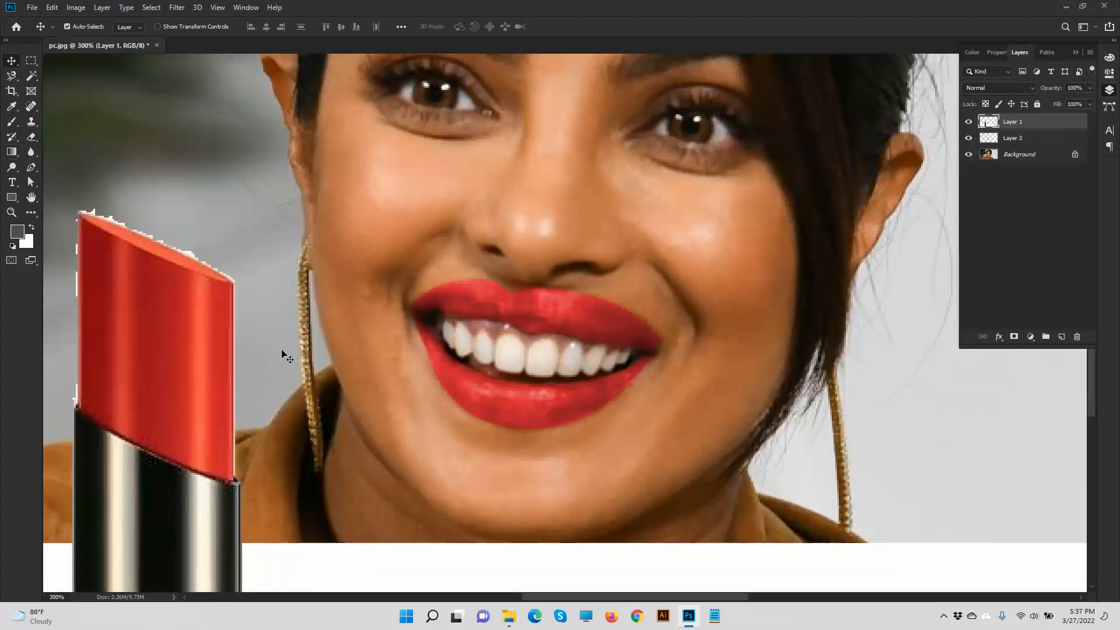
- Prepare the Blur tool with a 3 px brush for working on the lips at 700% zoom
left_click(32, 152)
scroll(434, 295, "up", 4)
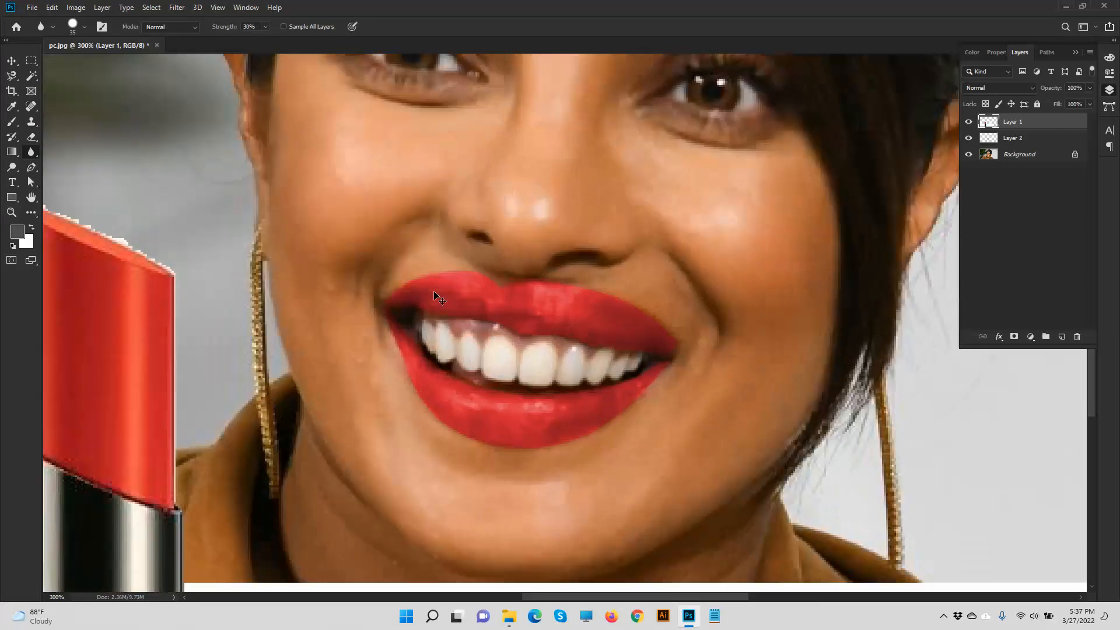
key("bracketleft")
key("bracketleft")
key("bracketleft")
key("bracketleft")
key("bracketleft")
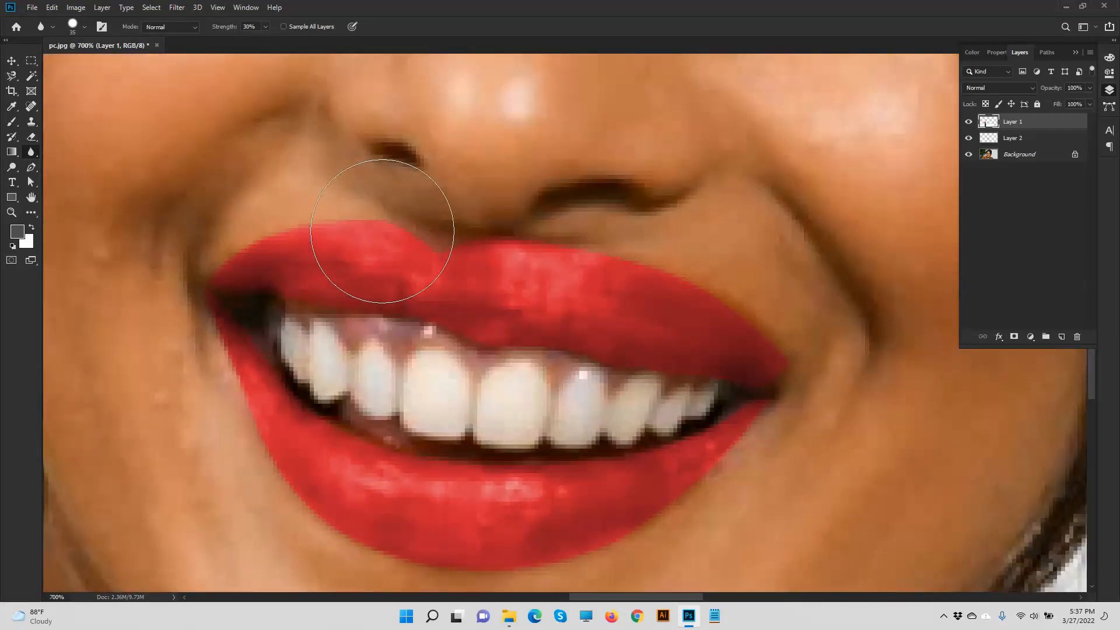
key("bracketleft")
key("bracketleft")
key("bracketleft")
key("bracketleft")
key("bracketleft")
- Hide Layer 1 and Layer 2, keep the Background visible and make it the active layer
left_click(969, 121)
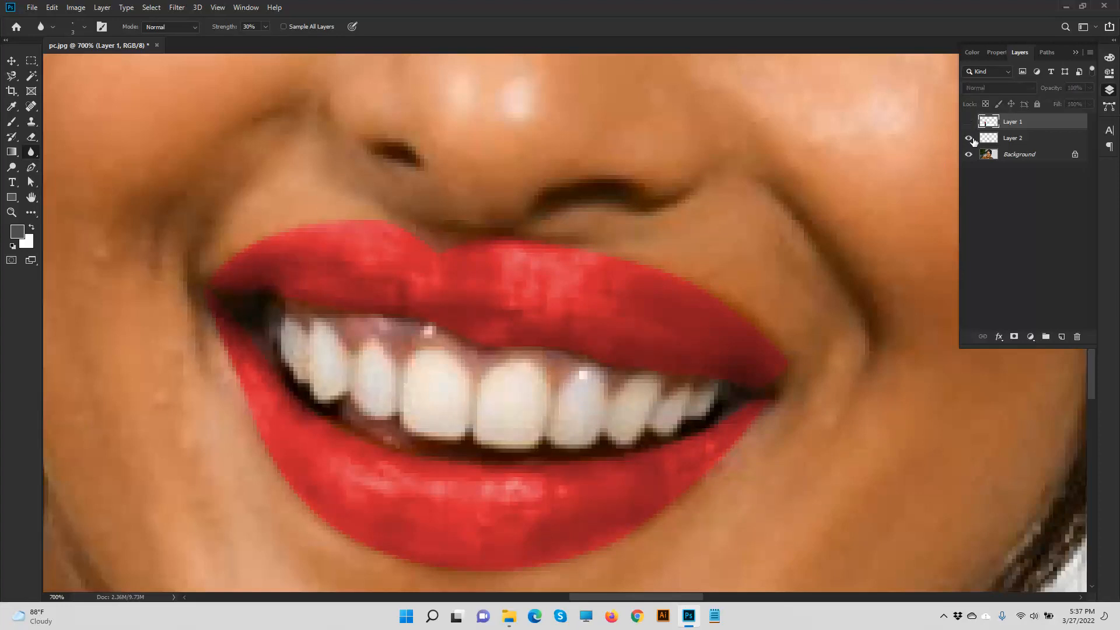
left_click(968, 139)
left_click(969, 155)
left_click(969, 154)
left_click(969, 122)
left_click(967, 159)
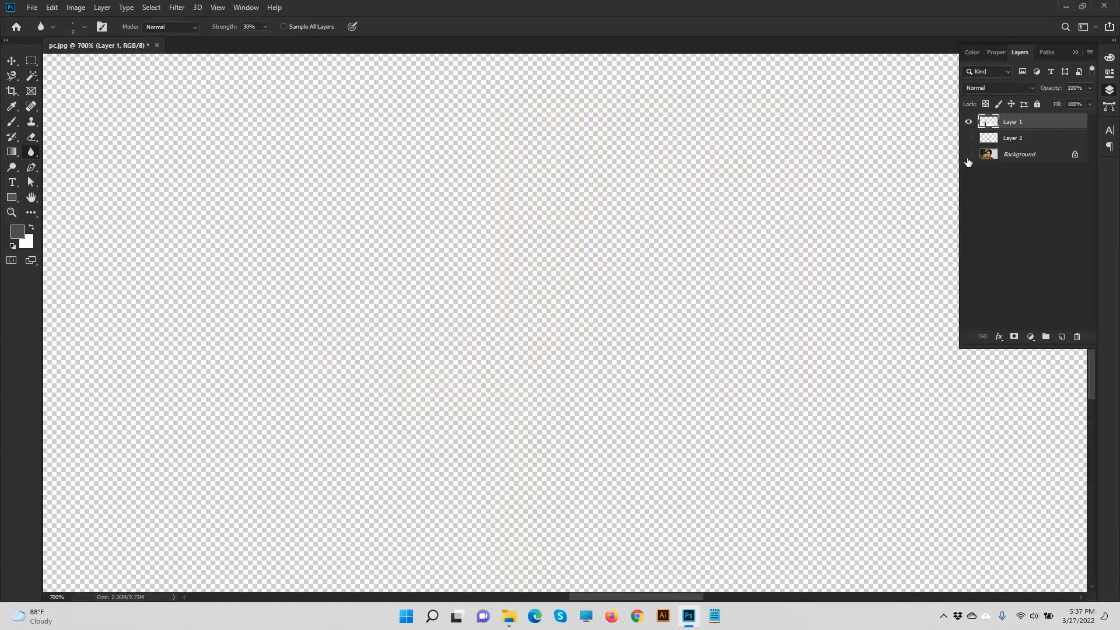
left_click(968, 154)
left_click(969, 121)
left_click(983, 152)
left_click(968, 138)
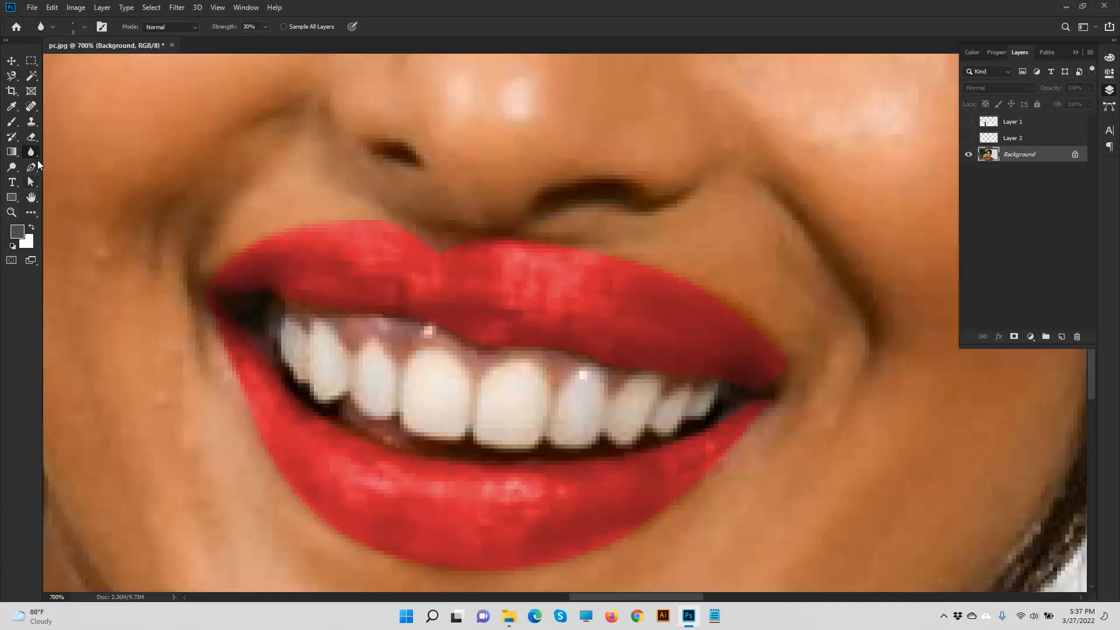
- Set the blur strength to 66% and blur the lip edges near the right mouth corner on the Background
right_click(36, 155)
left_click(265, 26)
mouse_move(746, 434)
left_mouse_down()
mouse_move(775, 396)
mouse_move(753, 417)
mouse_move(754, 401)
mouse_move(638, 453)
mouse_move(623, 417)
left_mouse_up()
mouse_move(600, 362)
left_mouse_down()
mouse_move(440, 326)
mouse_move(470, 346)
mouse_move(488, 347)
mouse_move(421, 317)
mouse_move(301, 302)
mouse_move(230, 267)
mouse_move(273, 239)
mouse_move(353, 221)
mouse_move(409, 231)
mouse_move(446, 256)
mouse_move(436, 252)
mouse_move(533, 245)
mouse_move(620, 259)
mouse_move(751, 324)
mouse_move(786, 359)
mouse_move(762, 399)
mouse_move(774, 377)
left_mouse_up()
- Load the lip Work Path as a selection, copy the lips from the Background to a new layer and hide the Background
left_click(1045, 53)
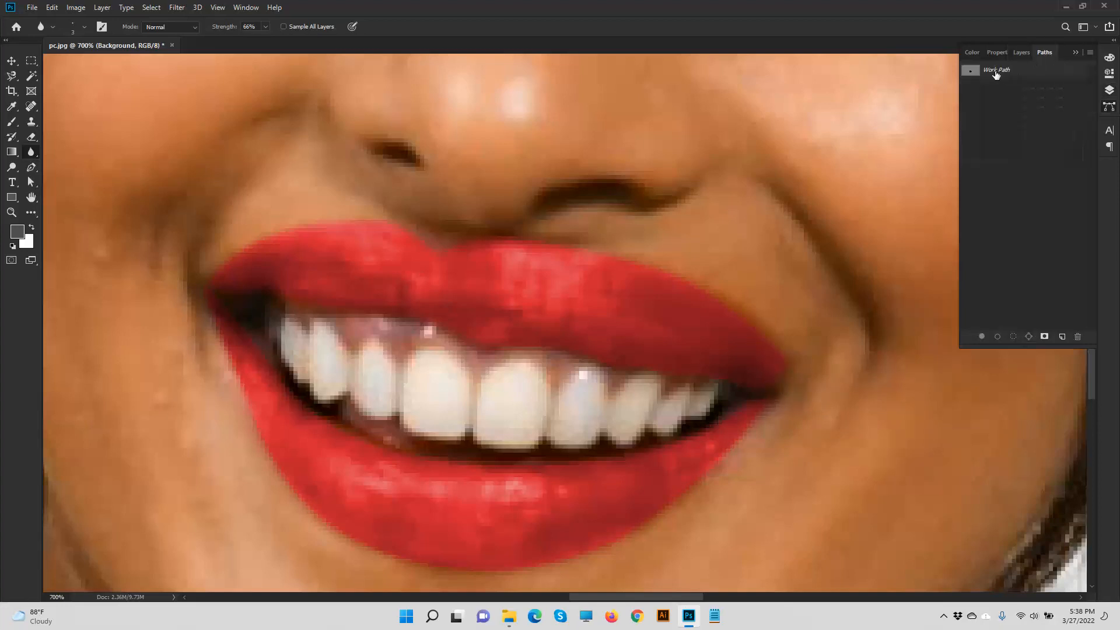
left_click(970, 70, "ctrl")
left_click(1021, 52)
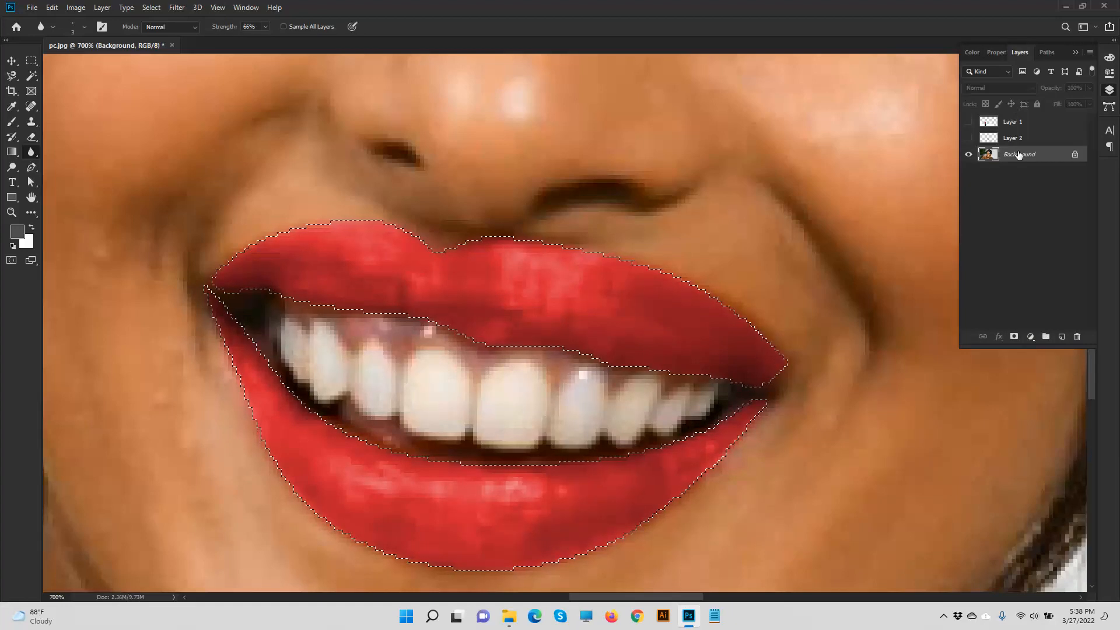
key("ctrl+j")
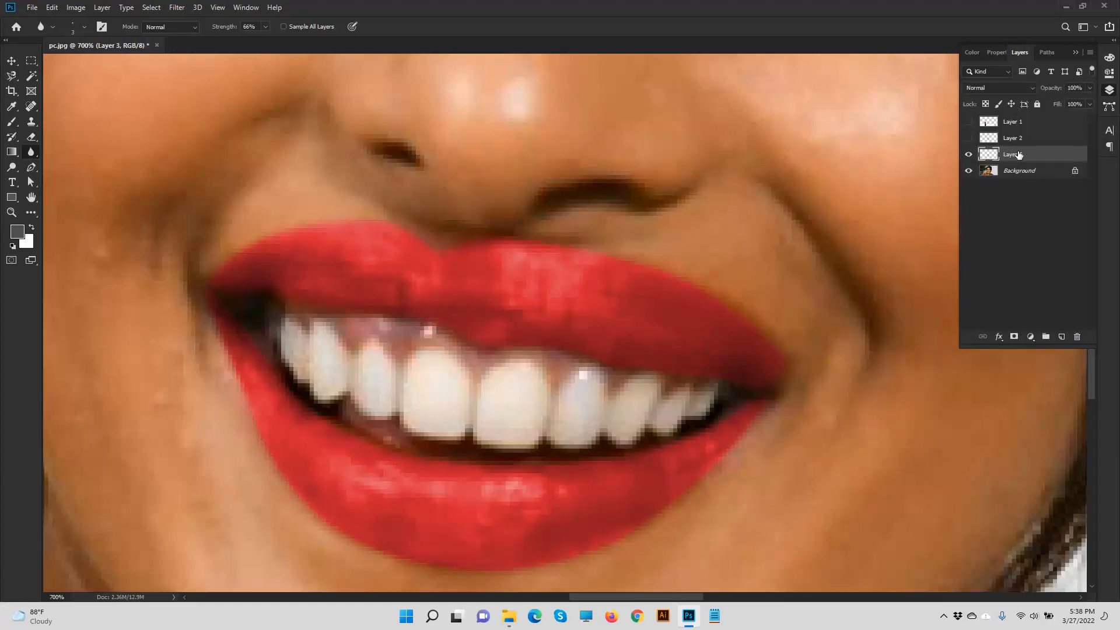
left_click(968, 171)
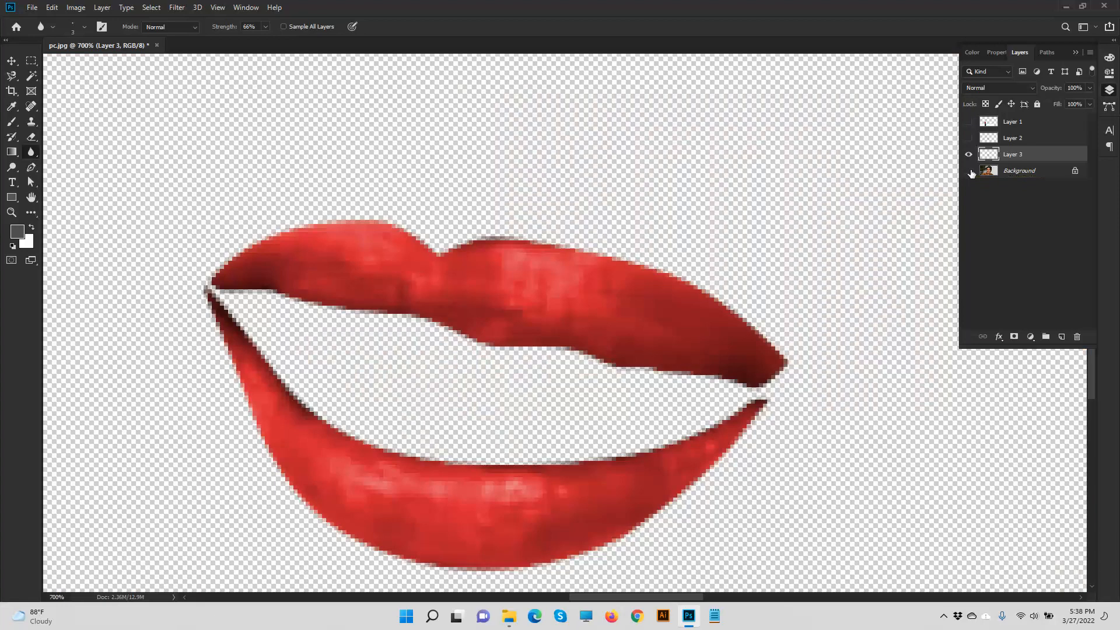
- Blur the upper lip's outer edge toward the right mouth corner on Layer 3 and enlarge the brush to 10 px
mouse_move(599, 255)
left_mouse_down()
mouse_move(690, 284)
mouse_move(789, 367)
left_mouse_up()
key("bracketright")
key("bracketright")
key("bracketright")
key("bracketright")
key("bracketright")
key("bracketright")
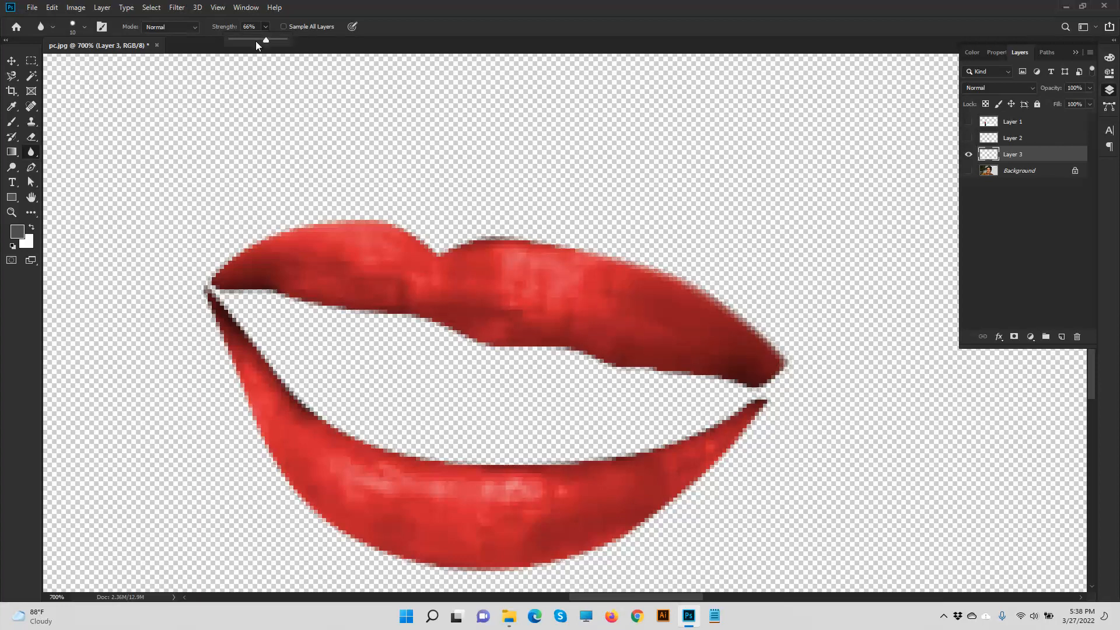
- Soften the upper lip's right corner on Layer 3 using 21% blur strength and a 15 px brush, checking against the Background
left_click_drag(248, 41, 240, 41)
key("bracketright")
mouse_move(769, 363)
left_mouse_down()
mouse_move(751, 357)
mouse_move(764, 360)
left_mouse_up()
left_click(968, 171)
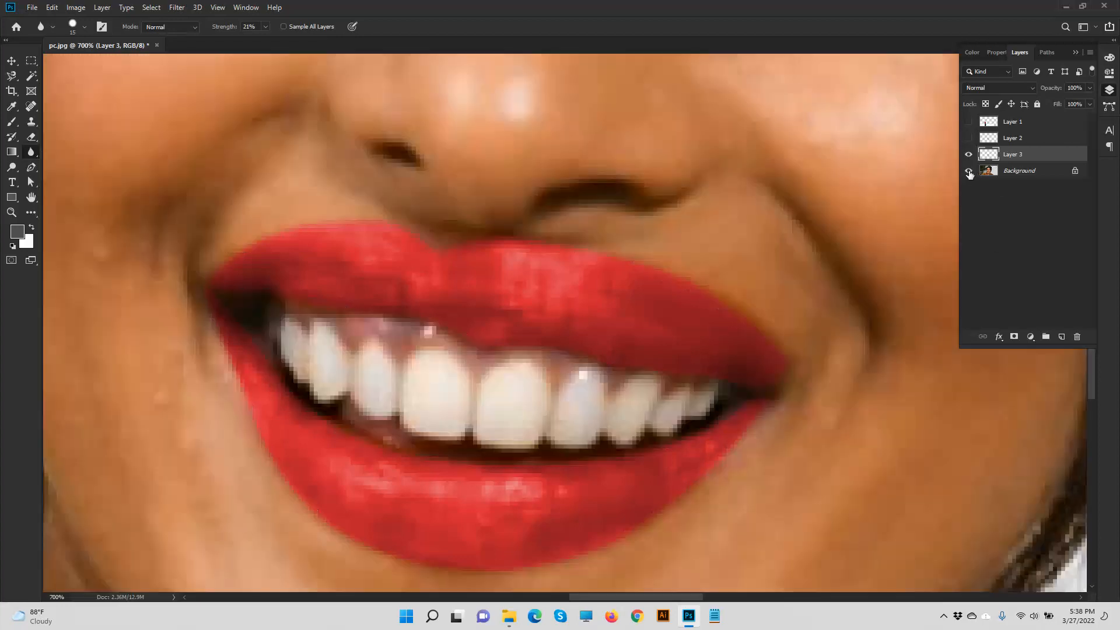
left_click(968, 171)
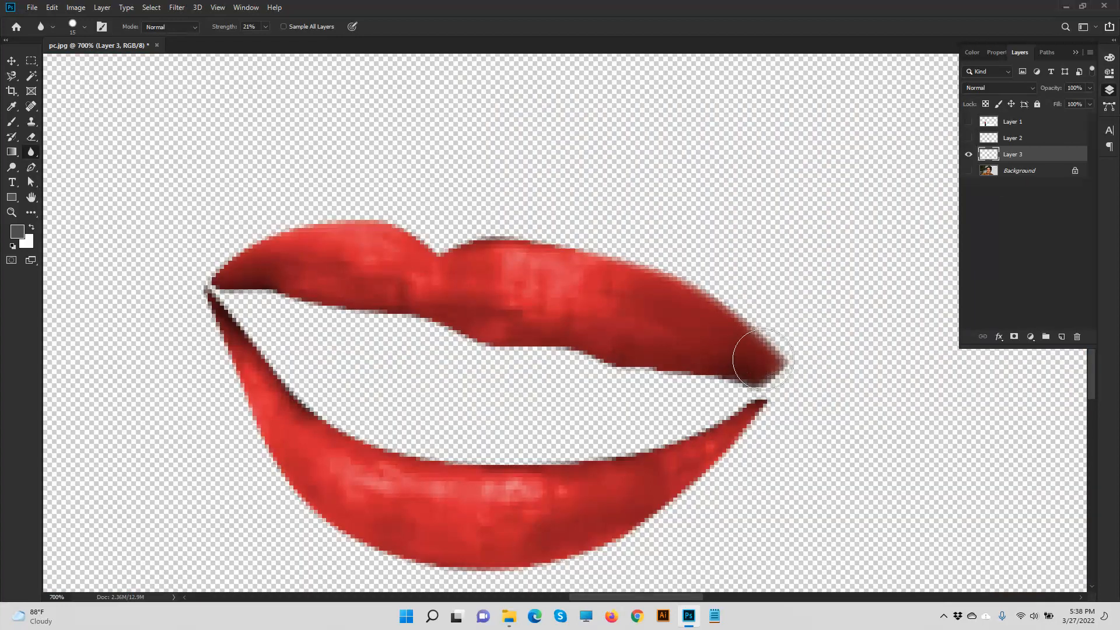
mouse_move(760, 360)
left_mouse_down()
mouse_move(745, 349)
mouse_move(758, 344)
left_mouse_up()
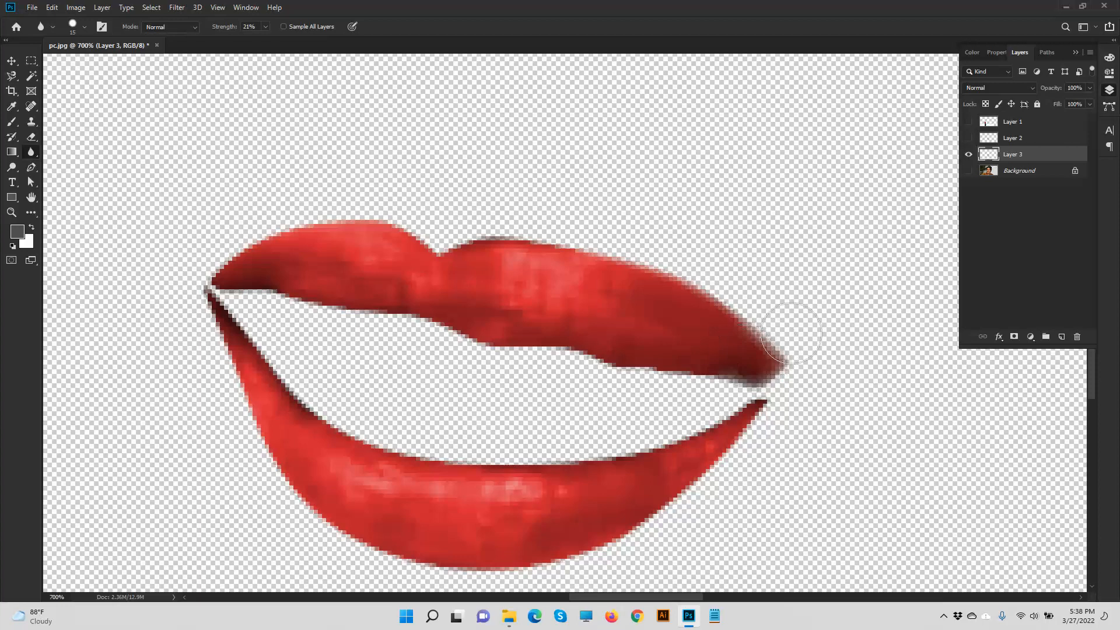
- Switch to the Eraser at 15% opacity and 100% flow and set its brush size to 20 px
left_click(29, 141)
left_click(79, 138)
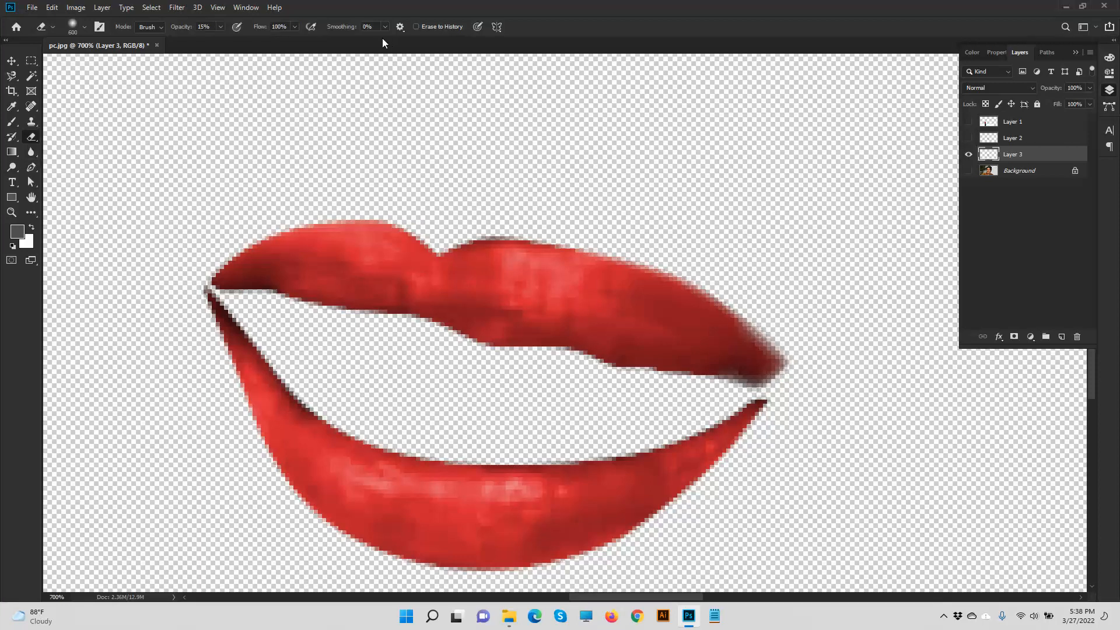
left_click(295, 27)
left_click(221, 27)
key("bracketleft")
key("bracketright")
key("bracketright")
key("bracketright")
key("bracketright")
key("bracketright")
key("bracketright")
key("bracketright")
key("bracketright")
key("bracketright")
key("bracketright")
- Undo the first eraser stroke and fade the upper lip's right corner on Layer 3 with a 40 px eraser brush
left_click_drag(753, 357, 743, 353)
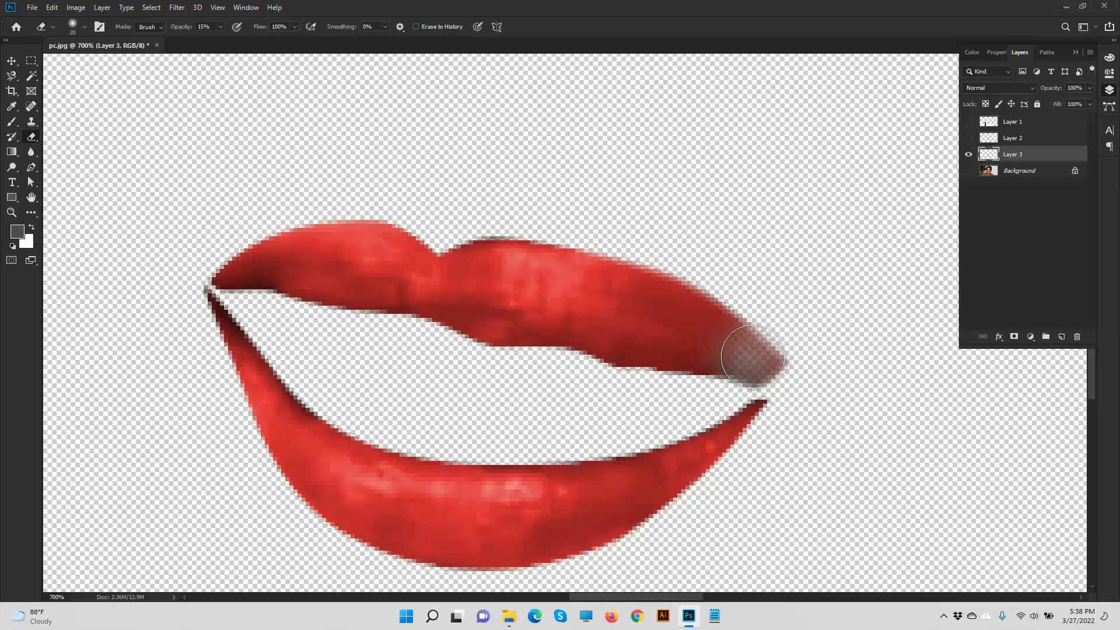
key("ctrl+z")
key("bracketright")
key("bracketright")
key("bracketright")
key("bracketright")
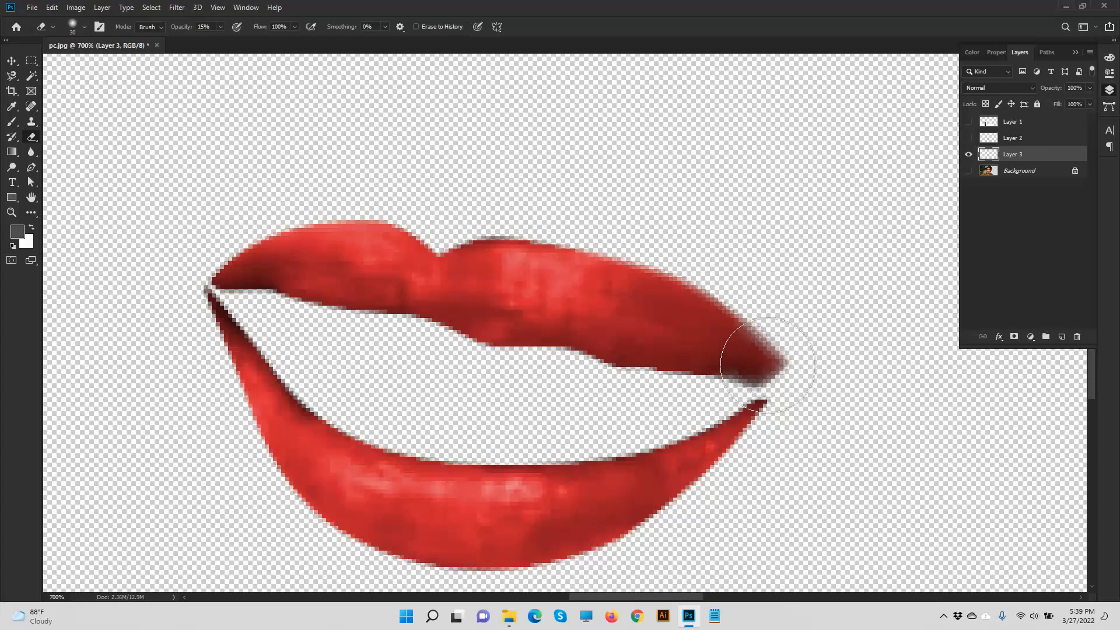
left_click(762, 353)
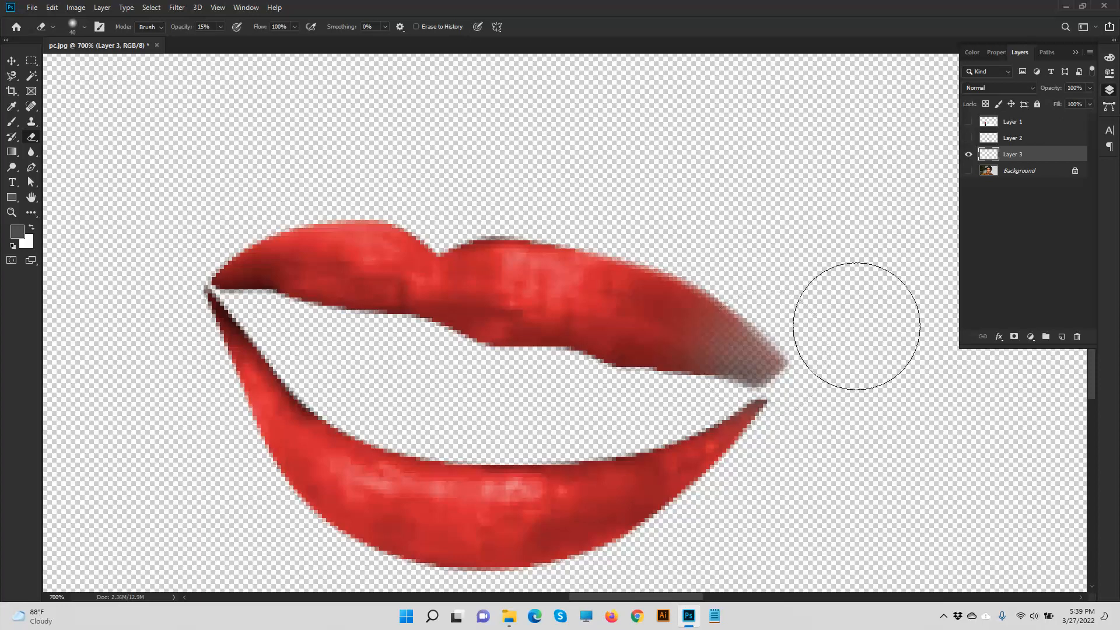
- Show the Background beneath the recoloured lips on Layer 3 and undock pc.jpg into a floating window showing the whole photo
left_click(968, 171)
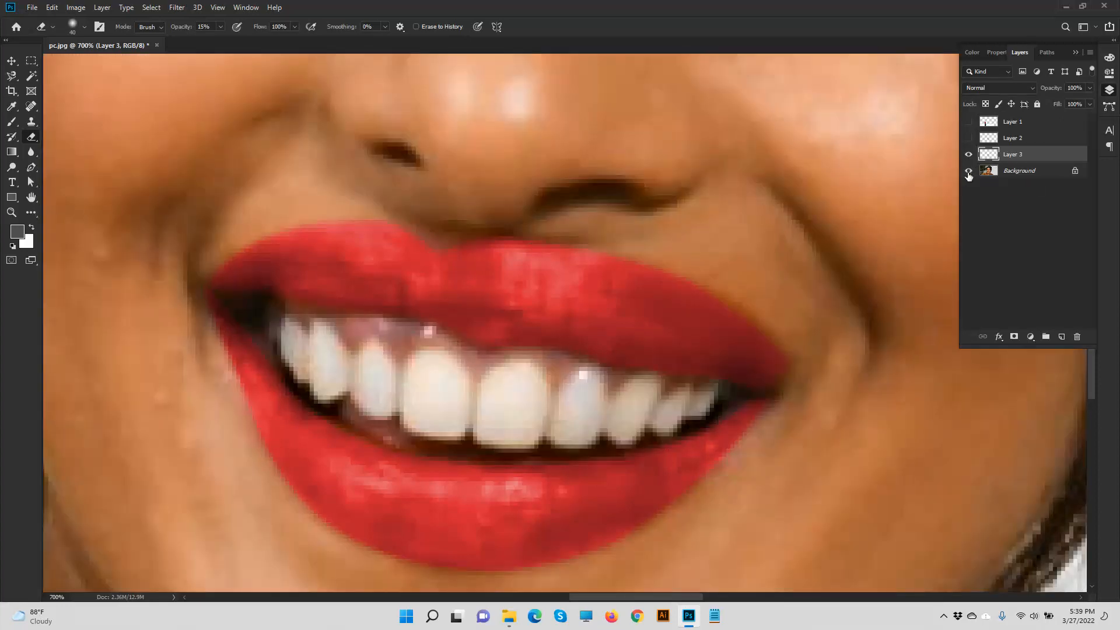
key("ctrl+minus")
key("ctrl+minus")
key("ctrl+minus")
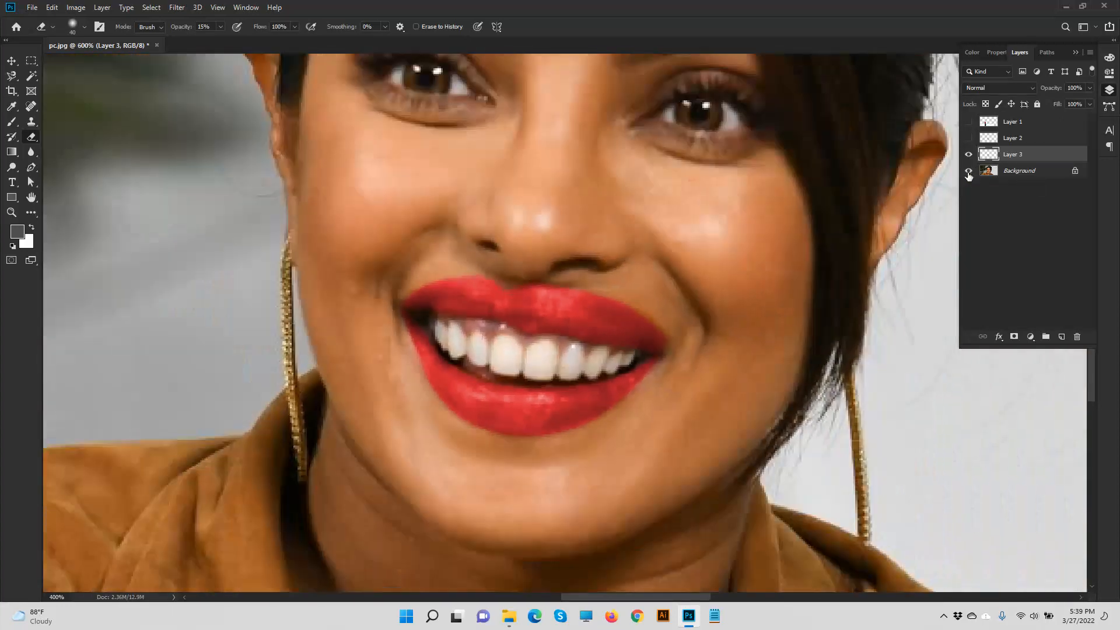
key("ctrl+minus")
key("ctrl+minus")
key("ctrl+minus")
key("ctrl+minus")
key("ctrl+minus")
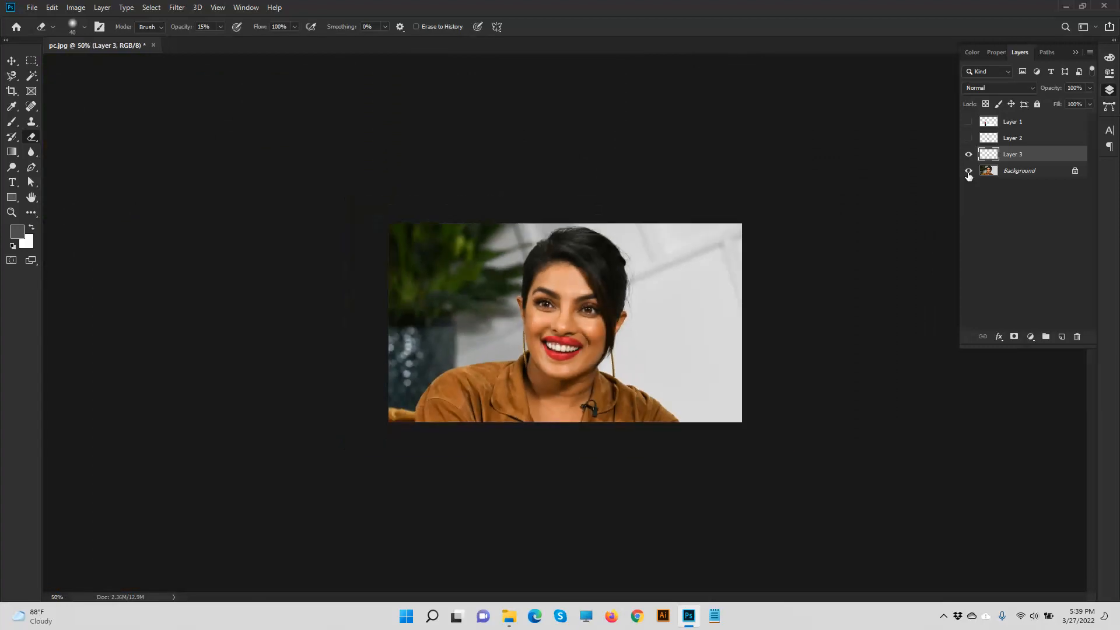
left_click_drag(85, 47, 232, 91)
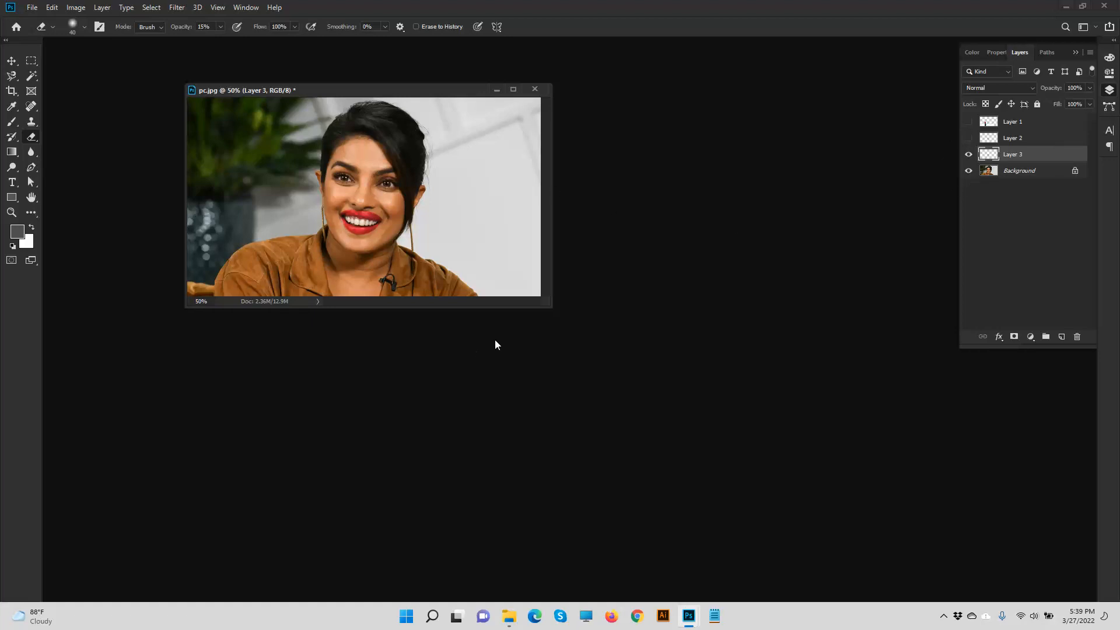
- Show Layer 1 and move its lipstick image slightly left, away from the woman's face, to compare its colour with the lips
left_click(970, 130)
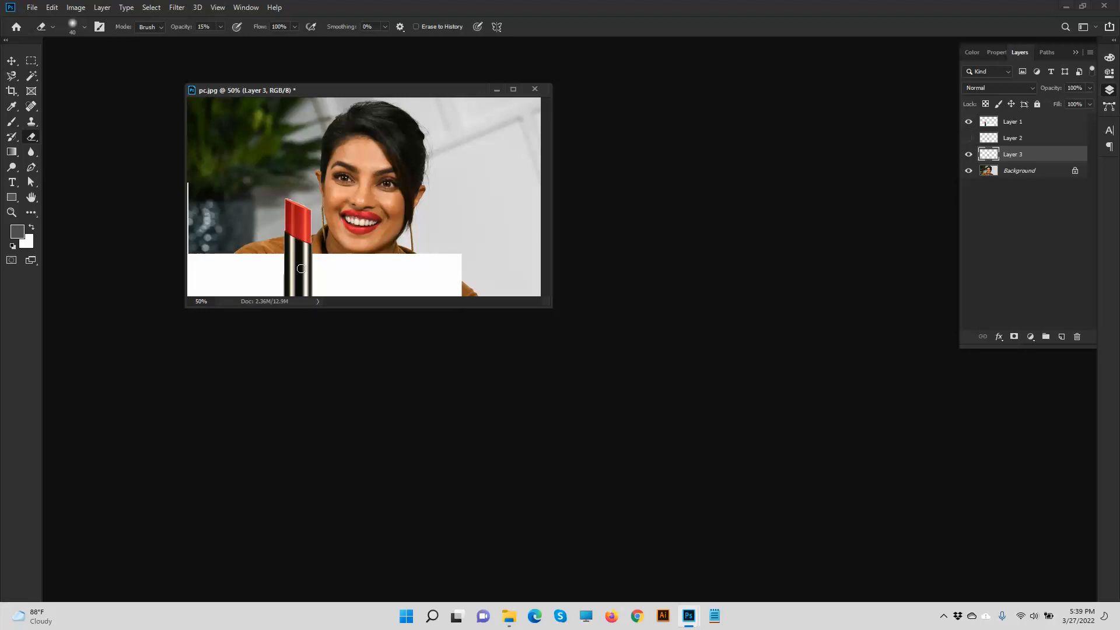
key("v")
mouse_move(301, 269)
left_mouse_down()
mouse_move(257, 265)
mouse_move(277, 263)
left_mouse_up()
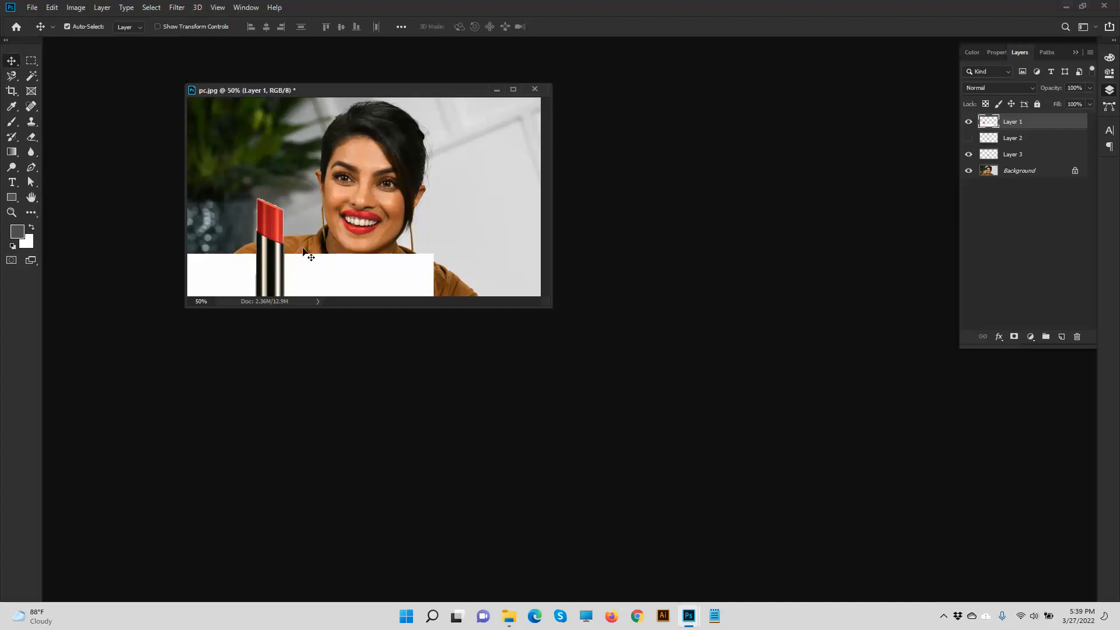
- Delete the lipstick layer from pc.jpg and enlarge the document window around the portrait
left_click_drag(274, 260, 290, 195)
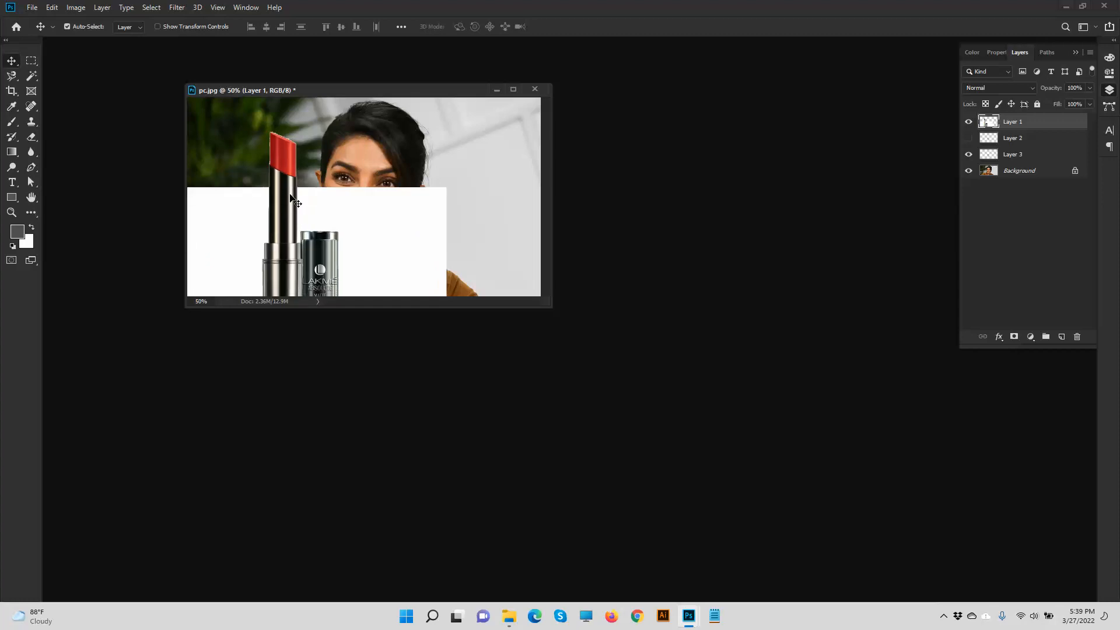
key("Delete")
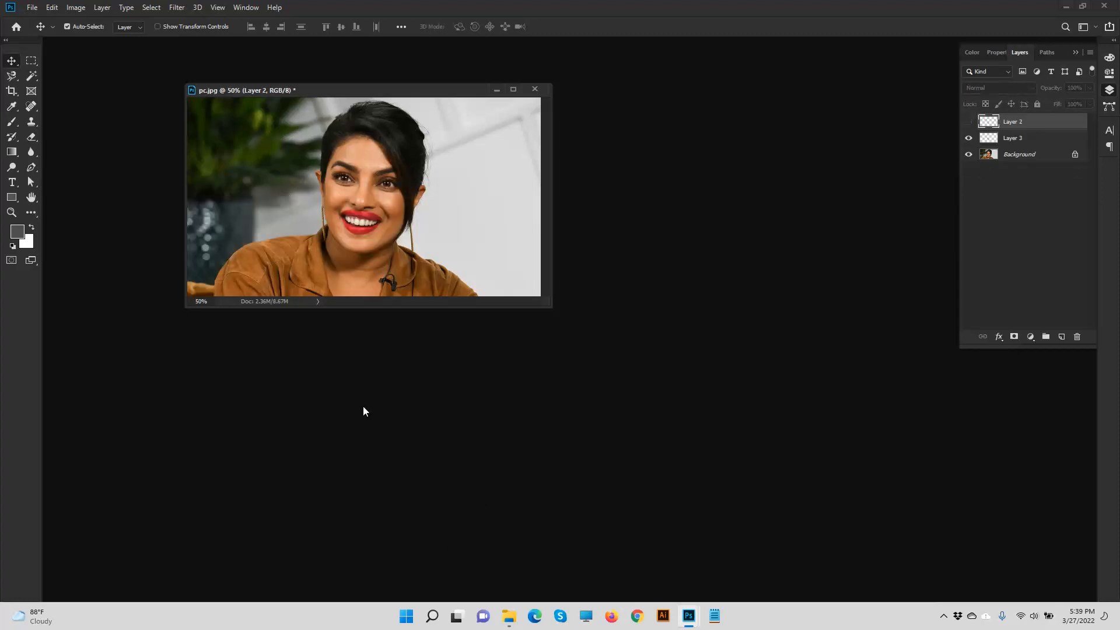
left_click_drag(546, 307, 794, 383)
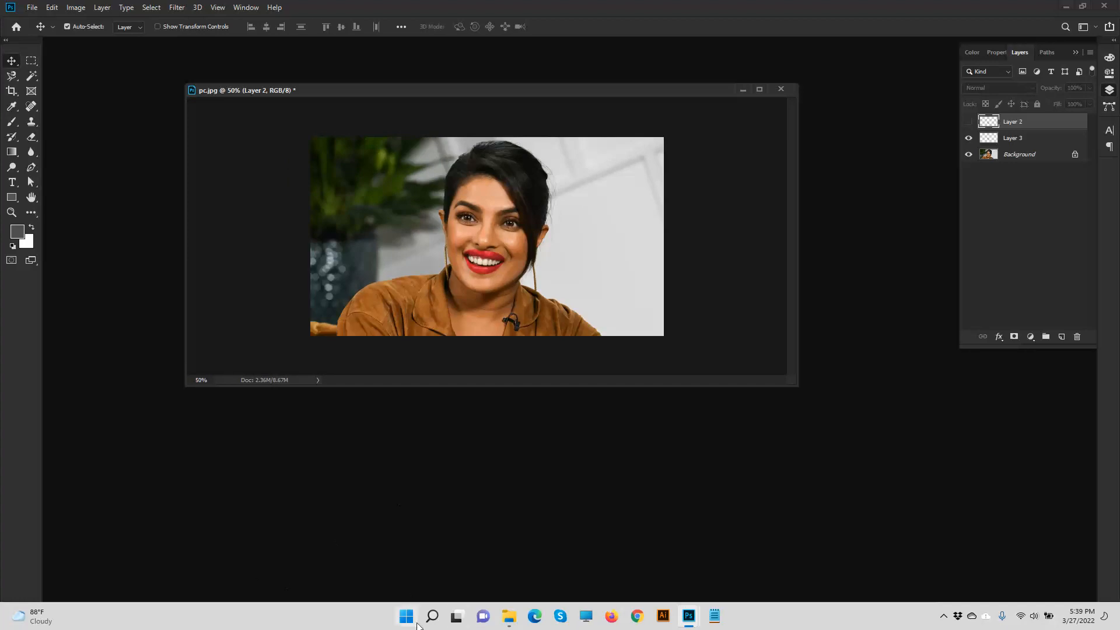
- Try to bring the Lakme lipstick image from the Students Projects folder into Photoshop
left_click(509, 616)
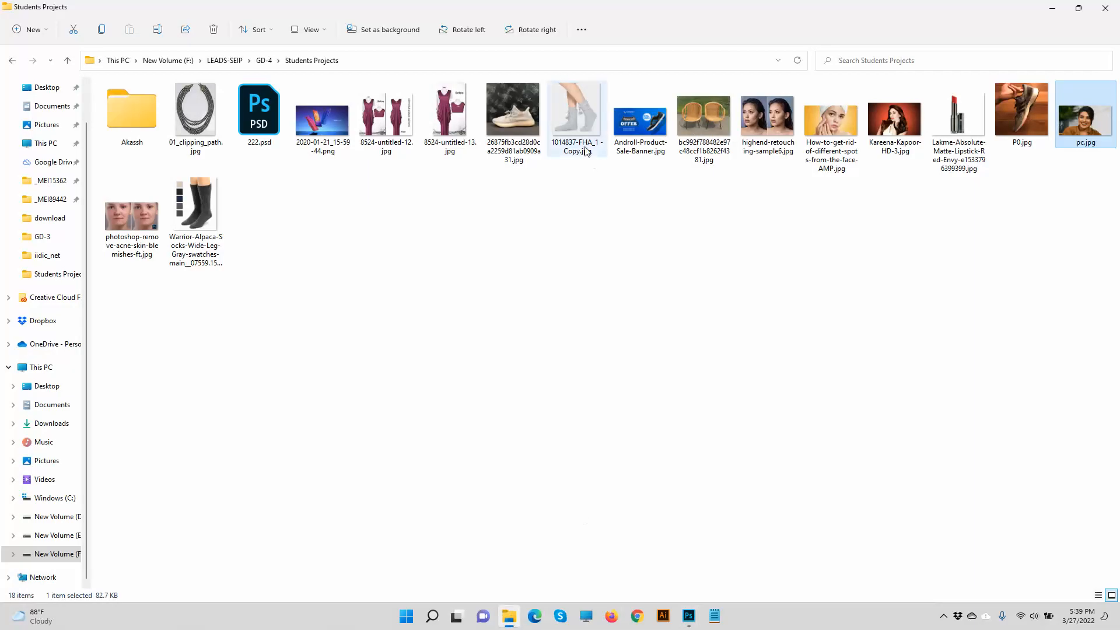
left_click_drag(962, 124, 697, 620)
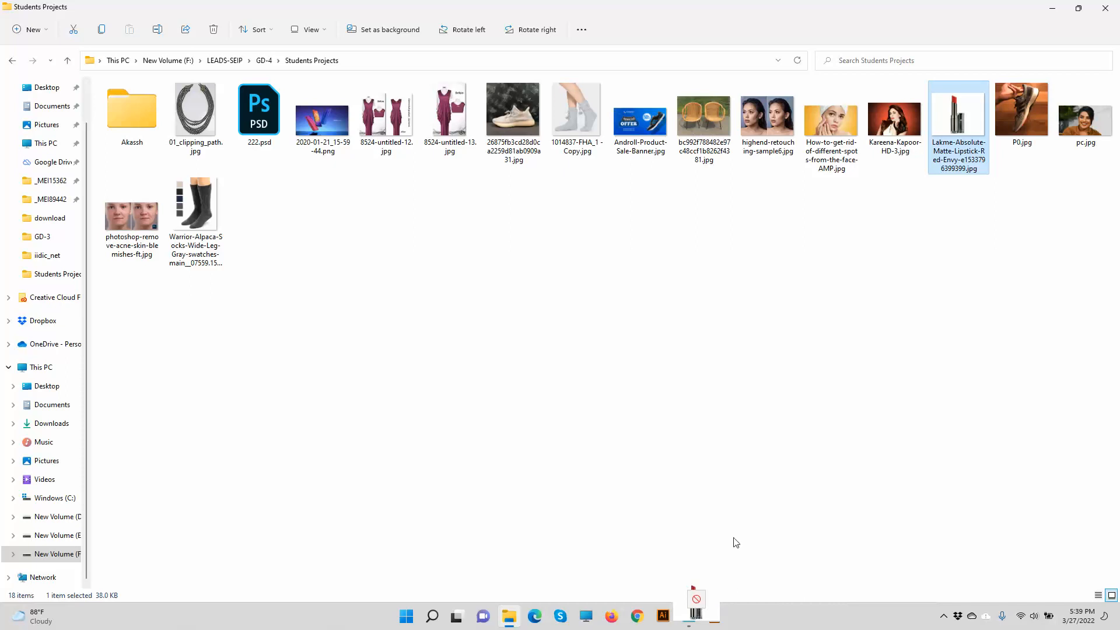
left_click(690, 619)
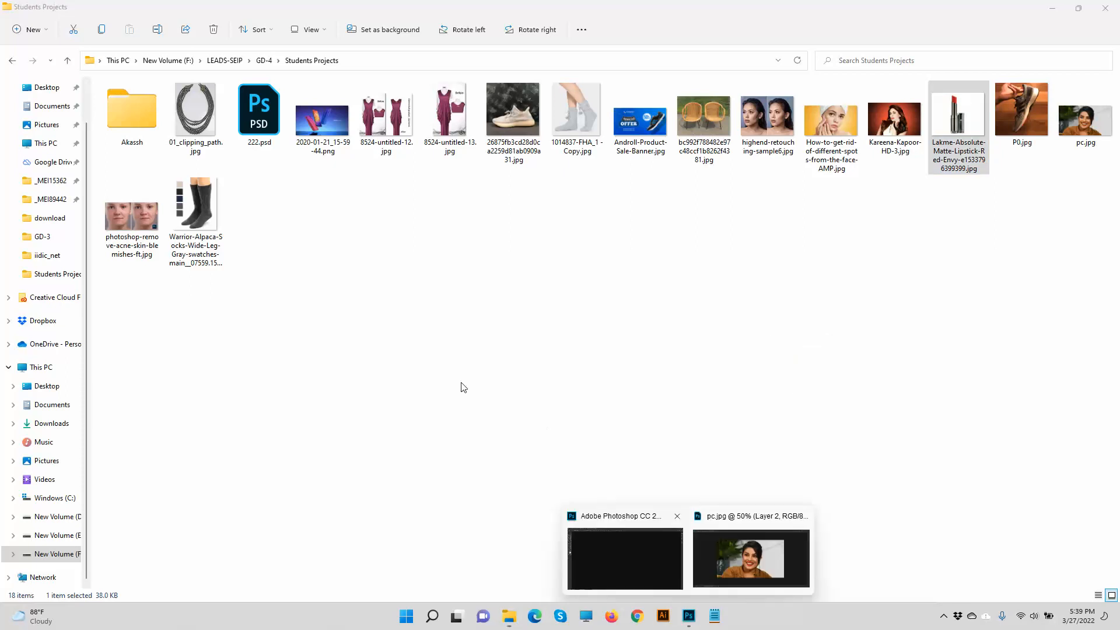
left_click(751, 554)
- Create a 1200 x 628 px RGB document at 72 ppi with a white background and float its window
left_click(32, 7)
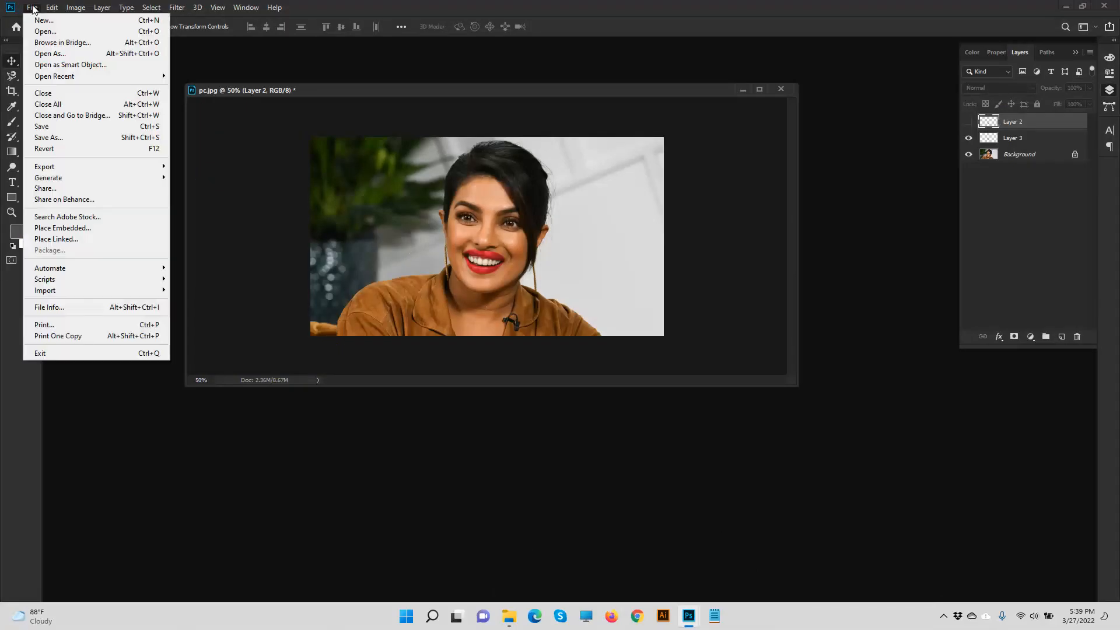
left_click(44, 21)
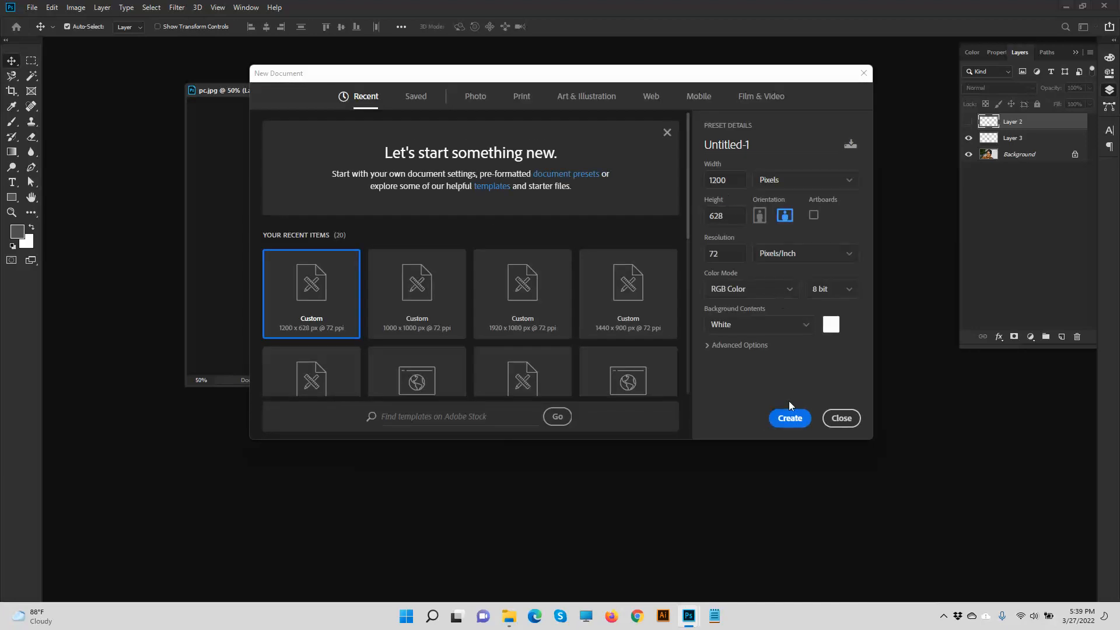
left_click(789, 417)
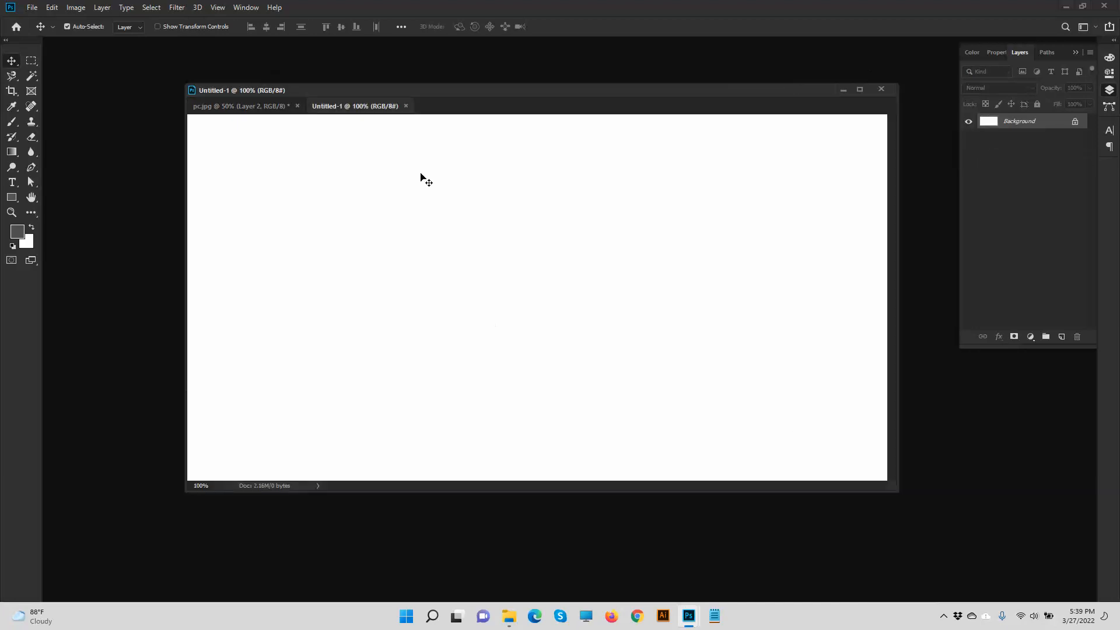
left_click_drag(383, 103, 564, 323)
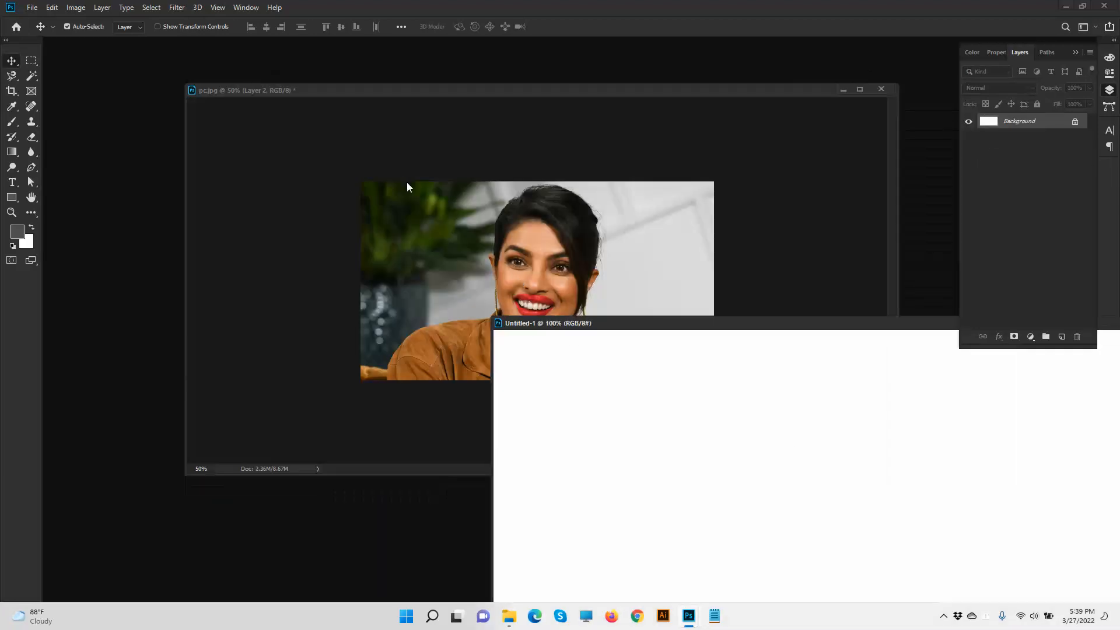
- Copy Layer 3 and the Background from pc.jpg into the new document, and minimize the pc.jpg window
left_click(542, 235)
left_click(1014, 140)
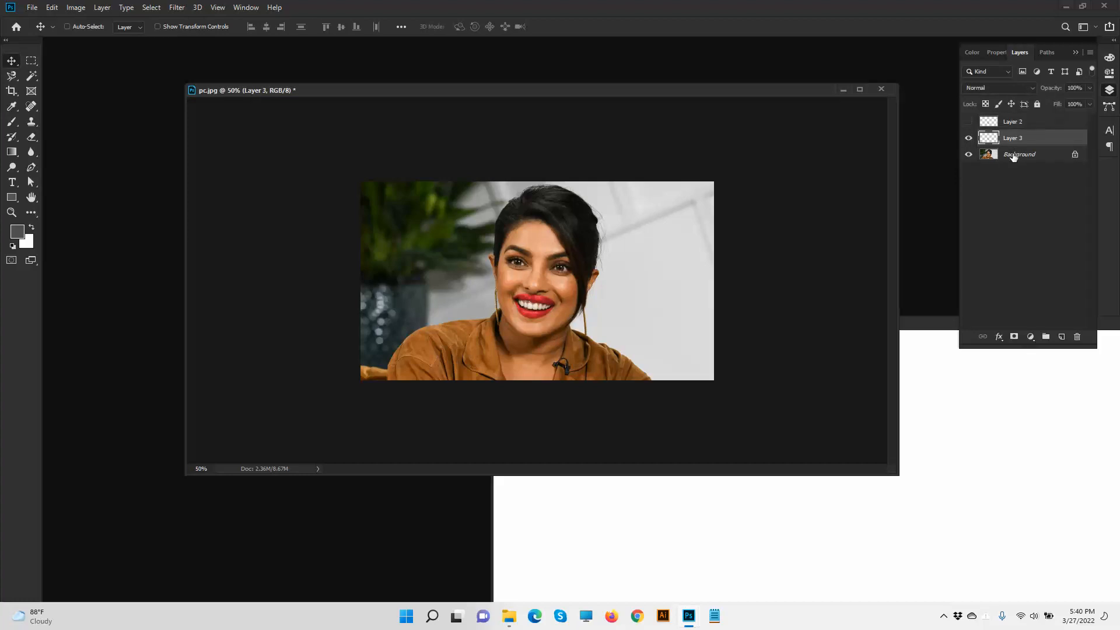
left_click(1020, 153, "shift")
left_click_drag(1028, 140, 907, 382)
left_click(841, 91)
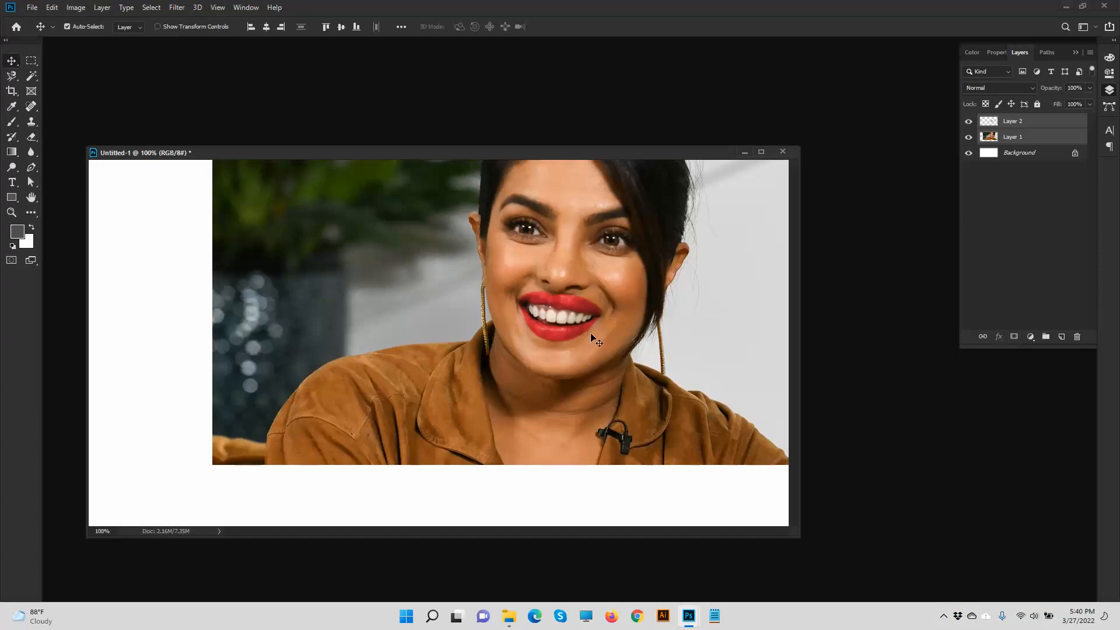
- Move the portrait and lips layers together to the canvas's left side and scale them down proportionally to about the canvas height
key("ctrl+minus")
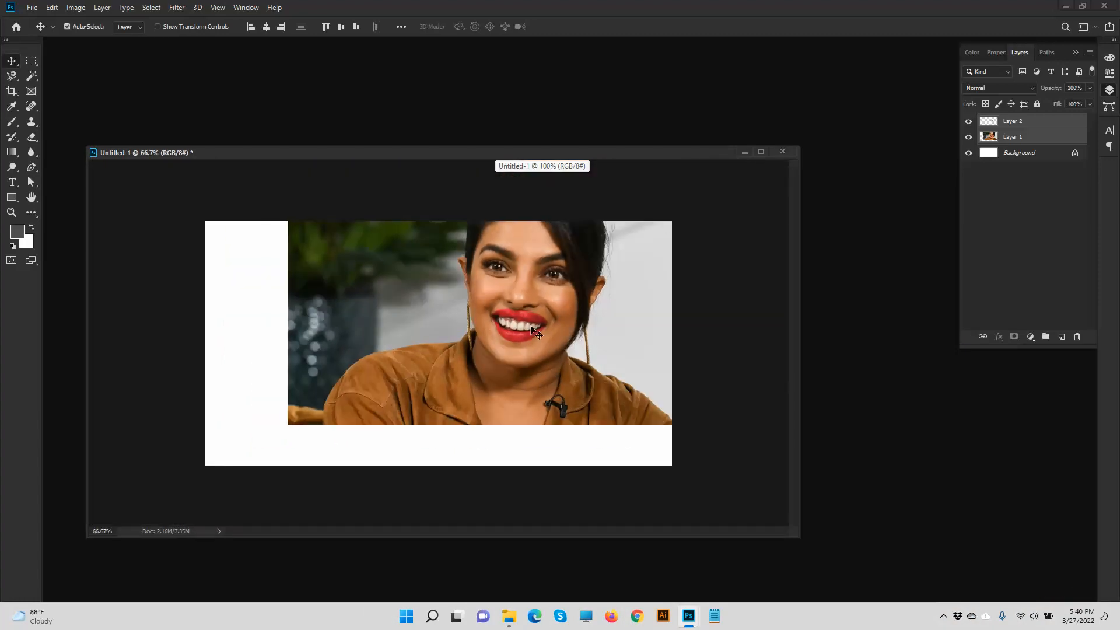
left_click_drag(535, 335, 334, 382)
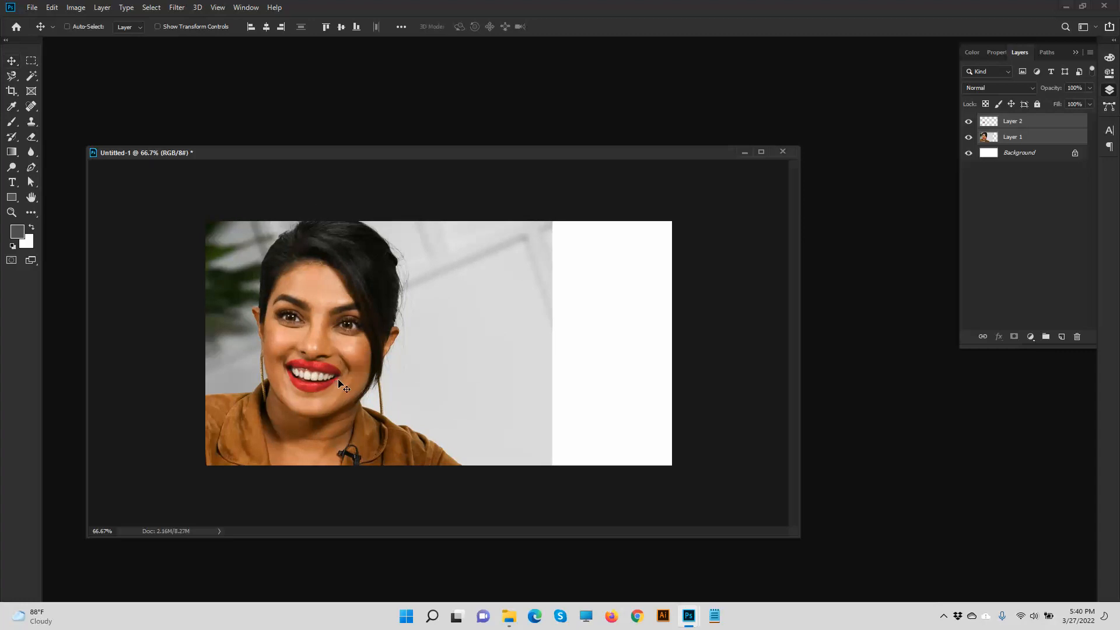
key("ctrl+t")
left_click_drag(555, 207, 533, 220)
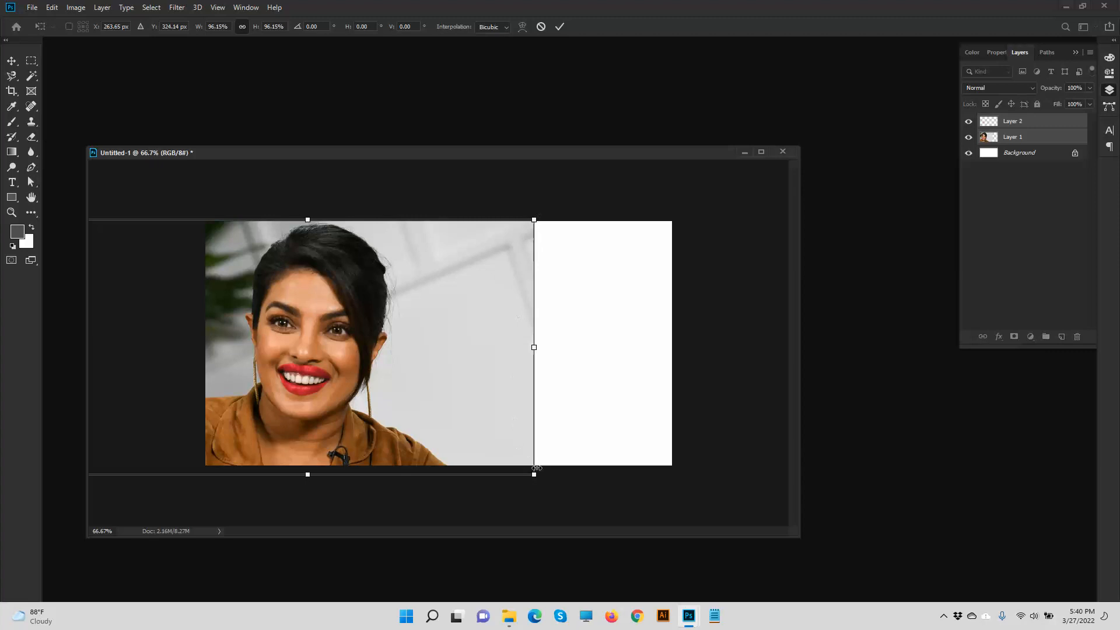
left_click_drag(534, 474, 519, 467)
key("Return")
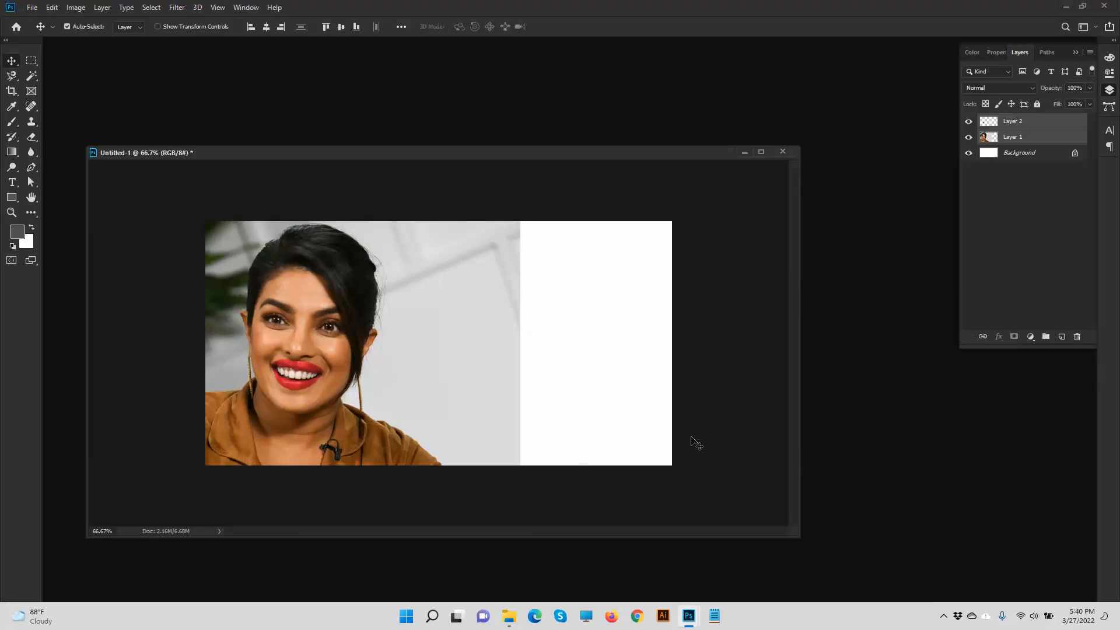
- On Layer 1, make a rectangular marquee selection with 80 px feather over the photo's right edge and the blank area beside it
left_click(1032, 141)
left_click(31, 60)
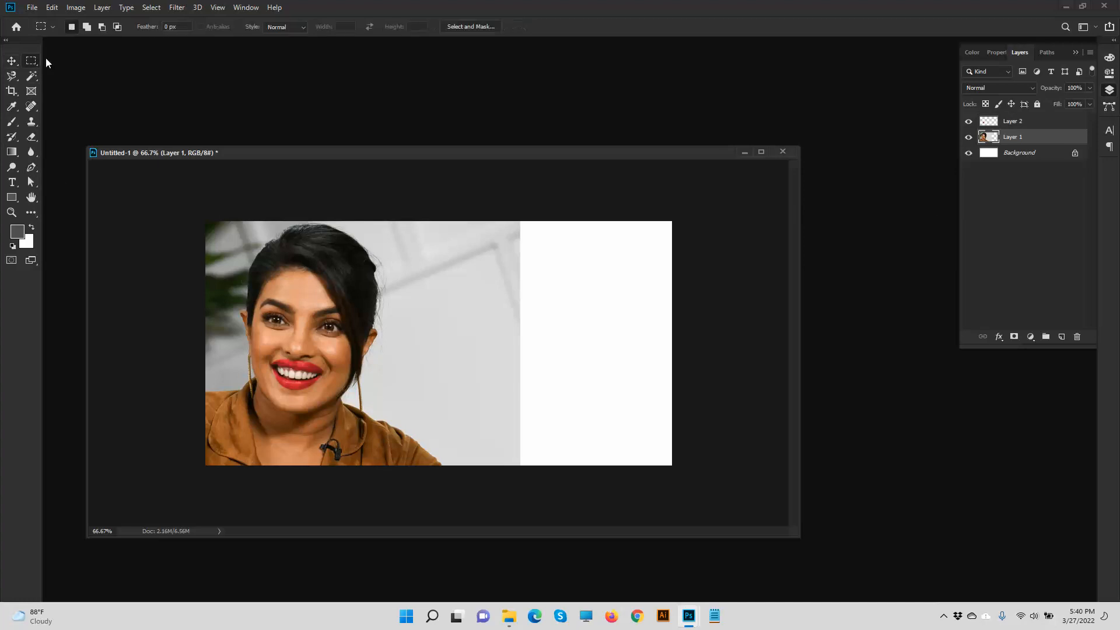
left_click(175, 27)
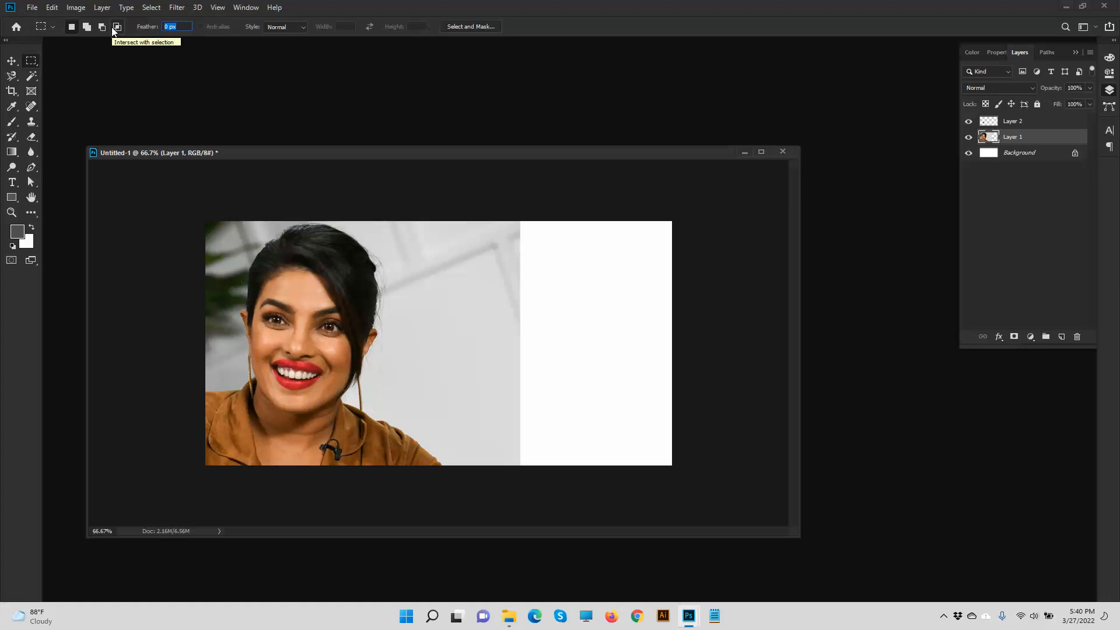
type("80")
key("Return")
left_click_drag(471, 197, 738, 552)
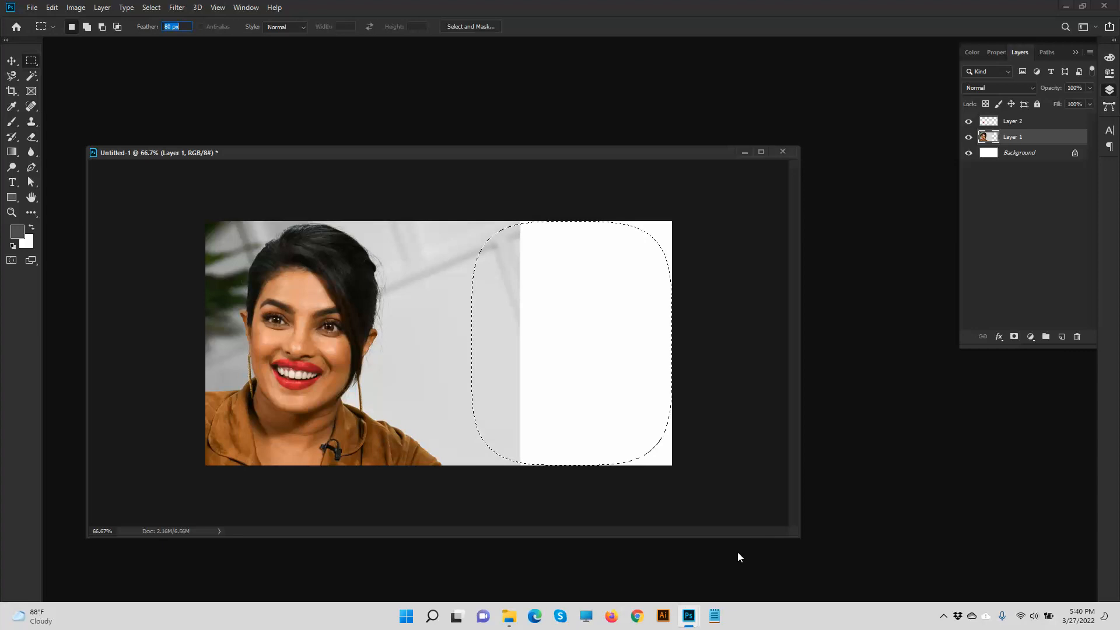
- Try to clear the feathered selection on Layer 1, hiding and showing the layer to check it
key("BackSpace")
left_click(969, 139)
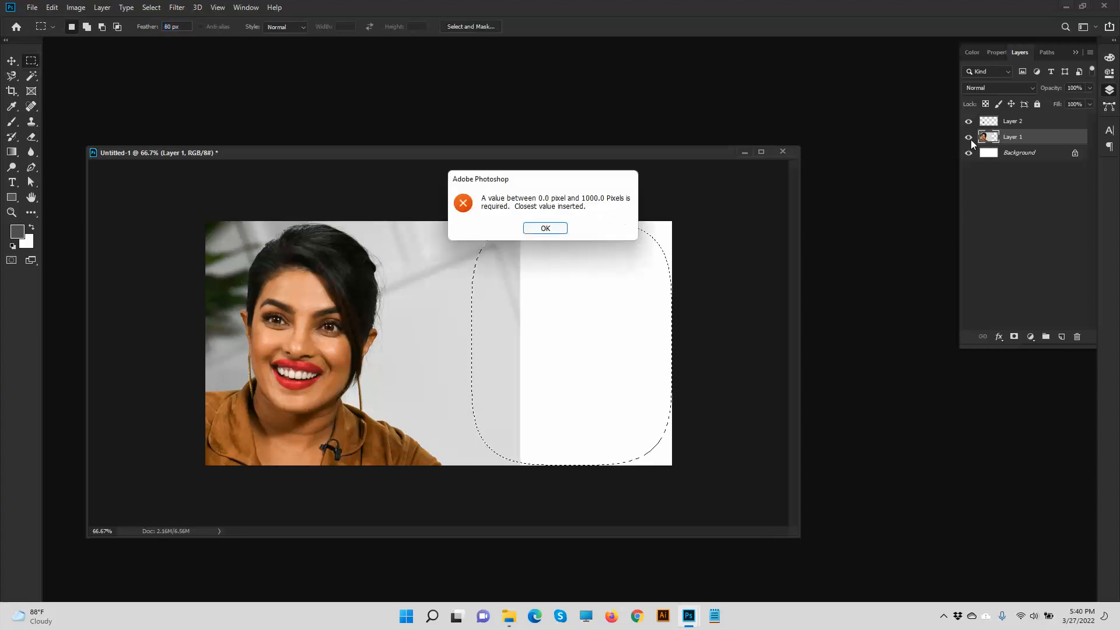
left_click(545, 229)
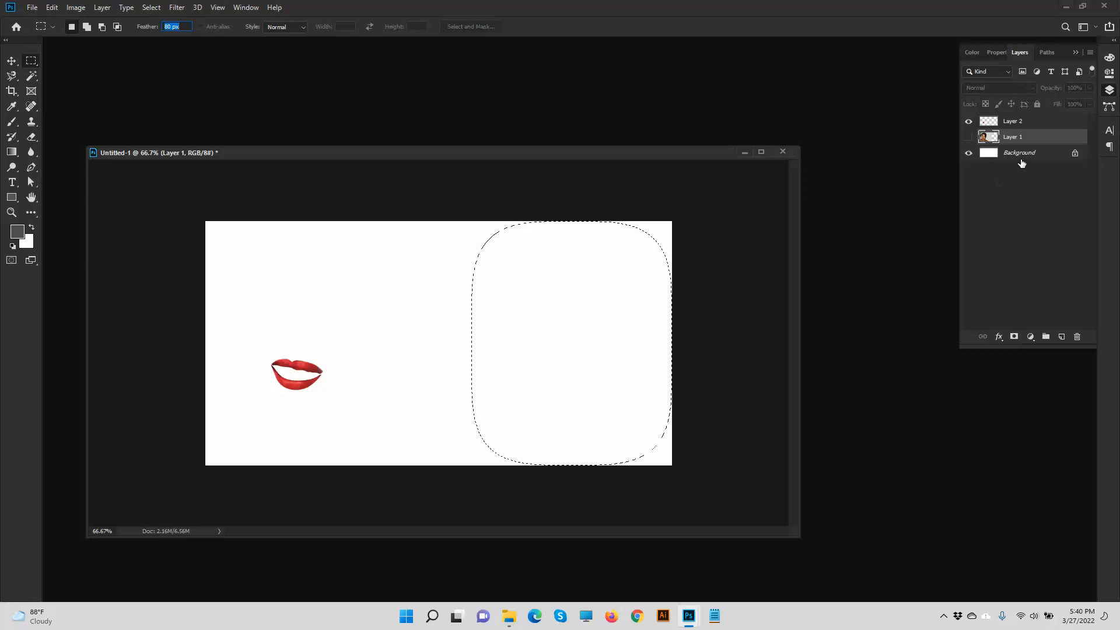
left_click(968, 138)
key("BackSpace")
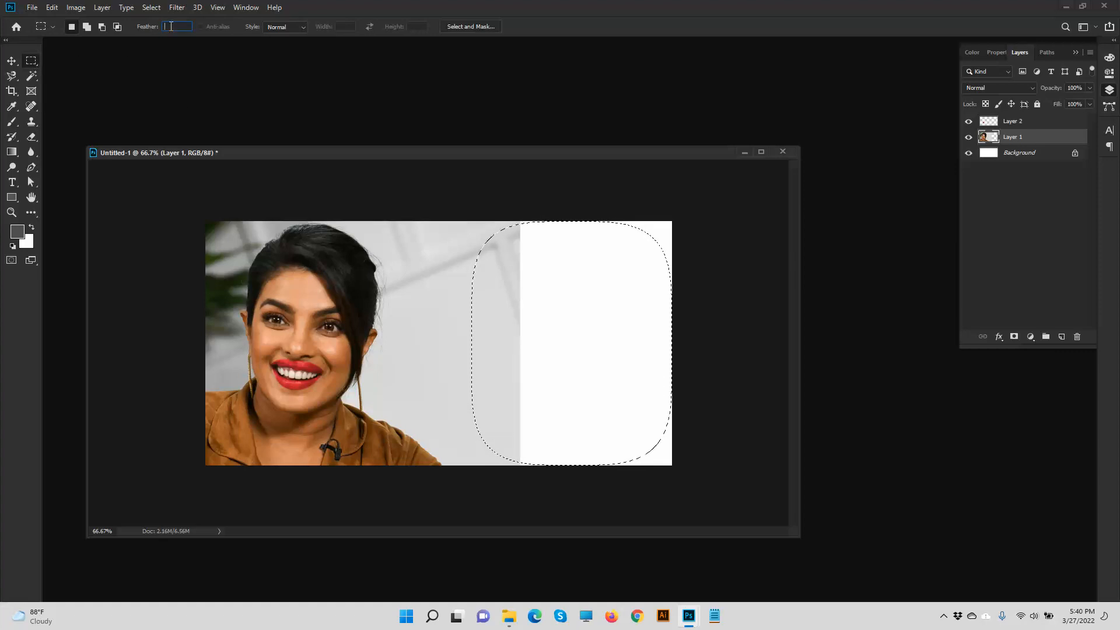
- Switch to the Move tool and clear the feathered selection on Layer 1 four times to fade the photo's right edge
left_click(11, 62)
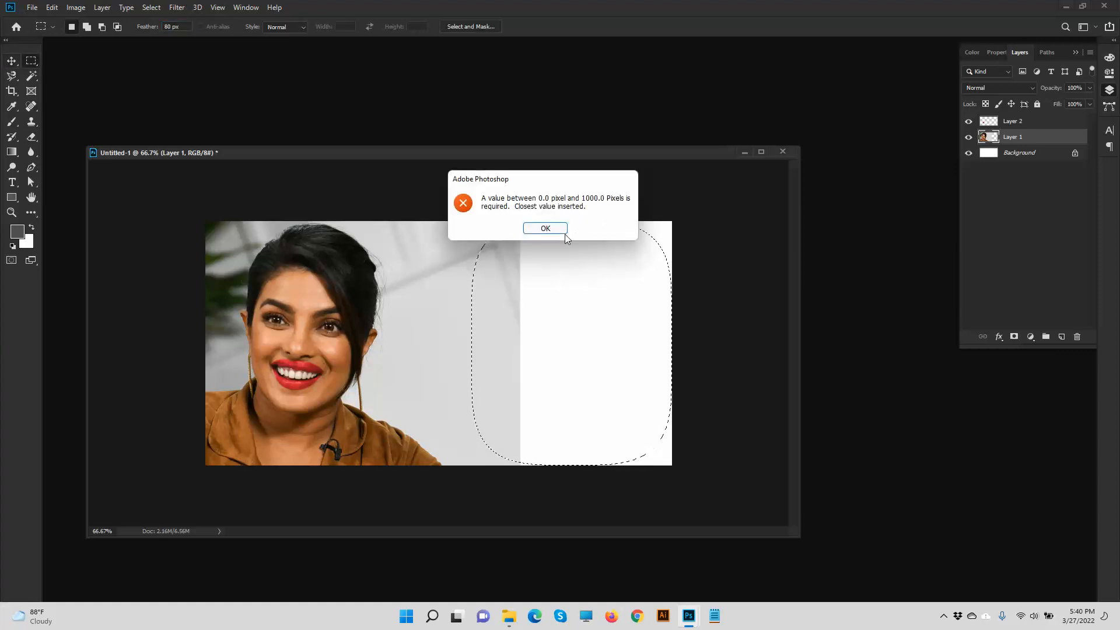
left_click(545, 228)
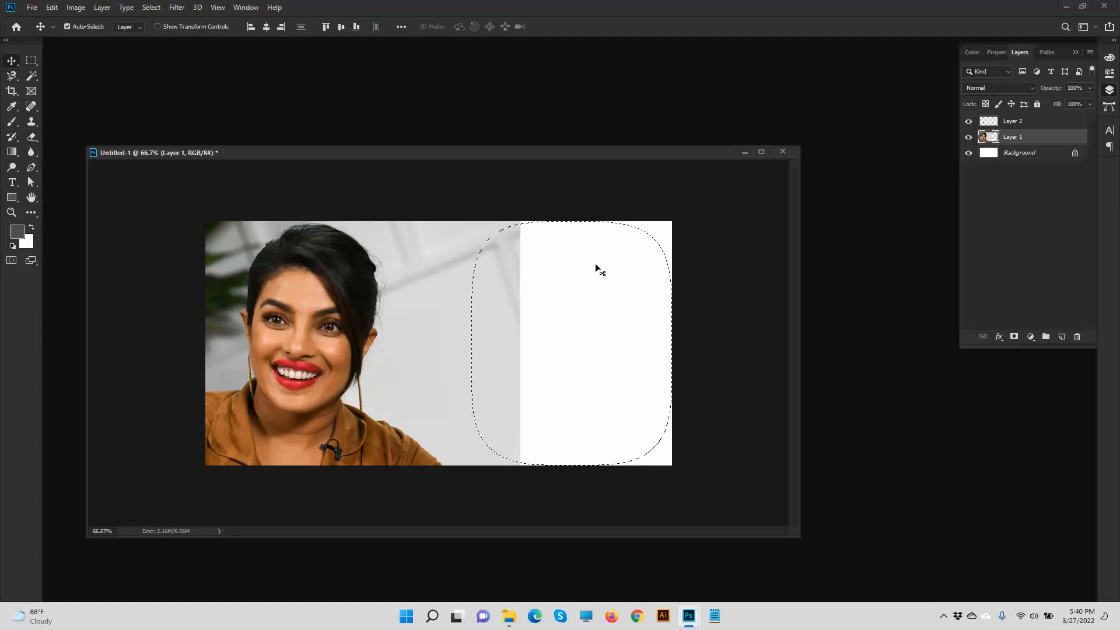
key("Delete")
key("Delete")
key("Delete")
key("Delete")
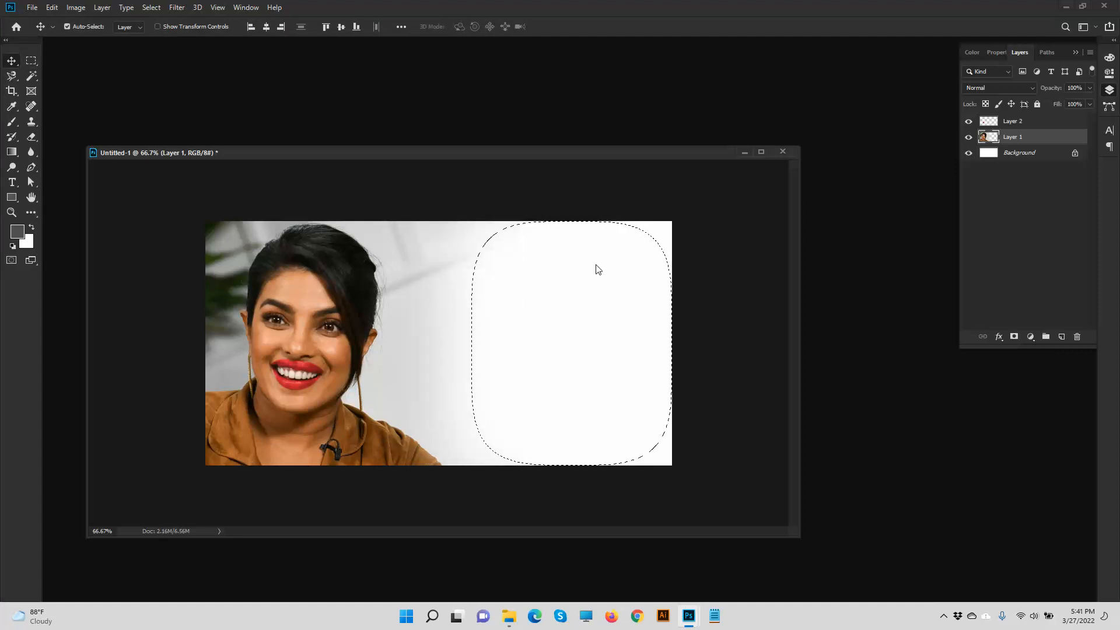
- Deselect and fill the Background layer with the light grey sampled from the wall beside the woman's face
left_click(1028, 154)
key("ctrl+d")
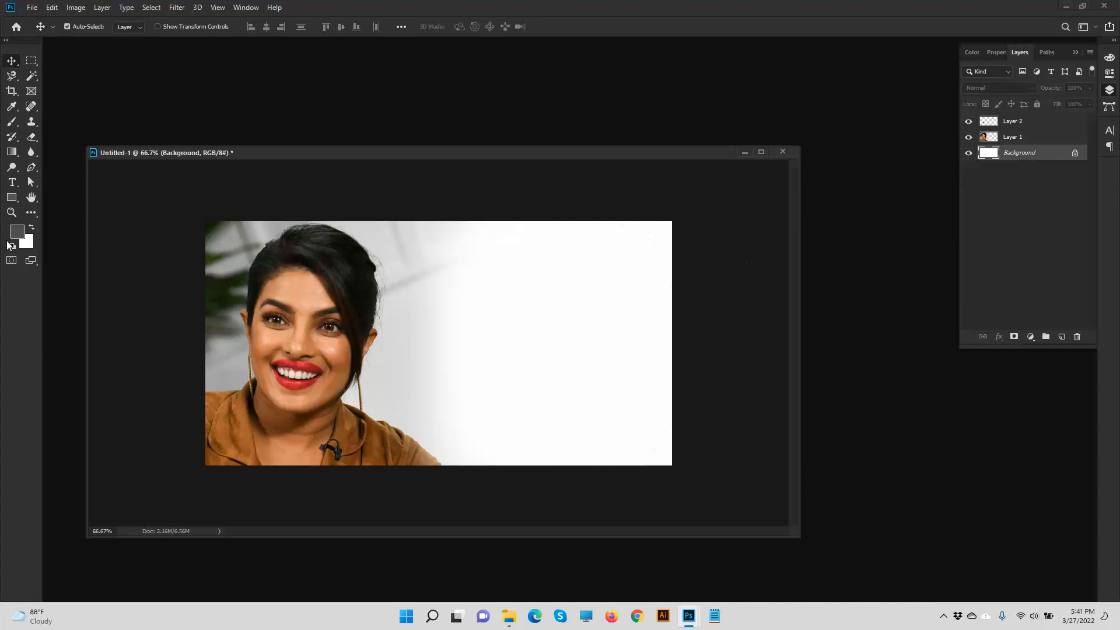
left_click(13, 108)
left_click(393, 370)
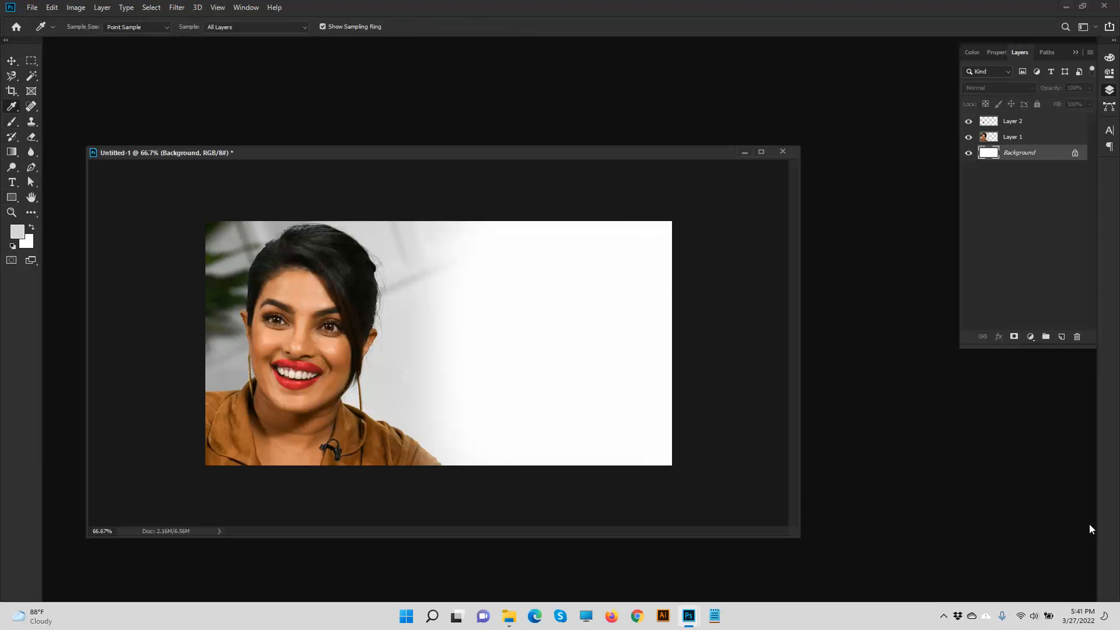
key("alt+BackSpace")
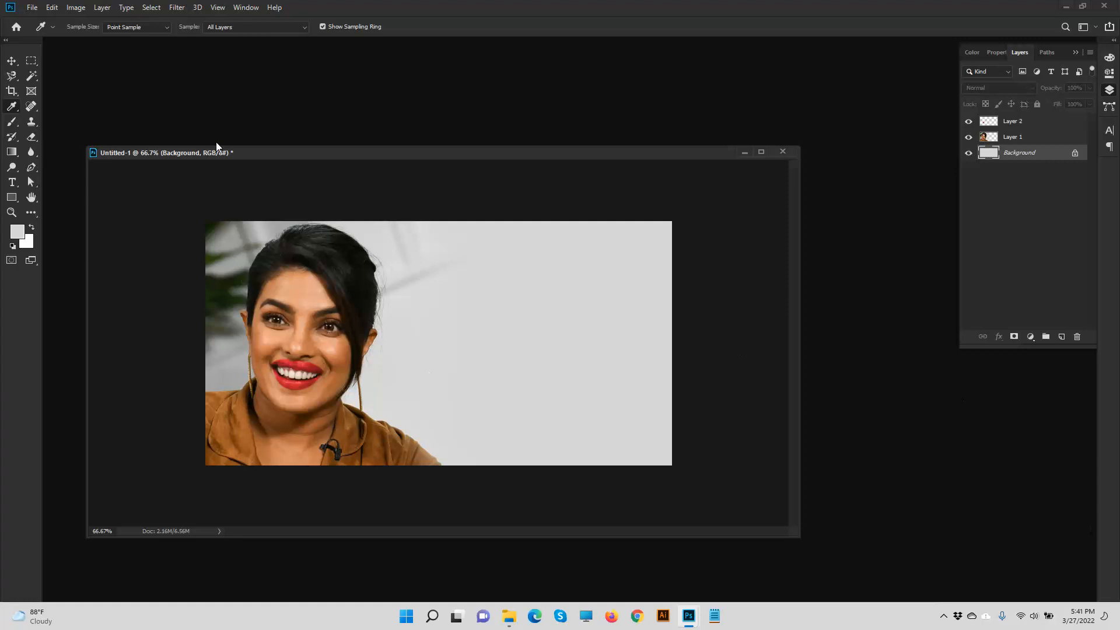
- Open the Lakme-Absolute-Matte-Lipstick-Red-Envy image and float it in its own window beside the banner document
left_click_drag(288, 157, 307, 136)
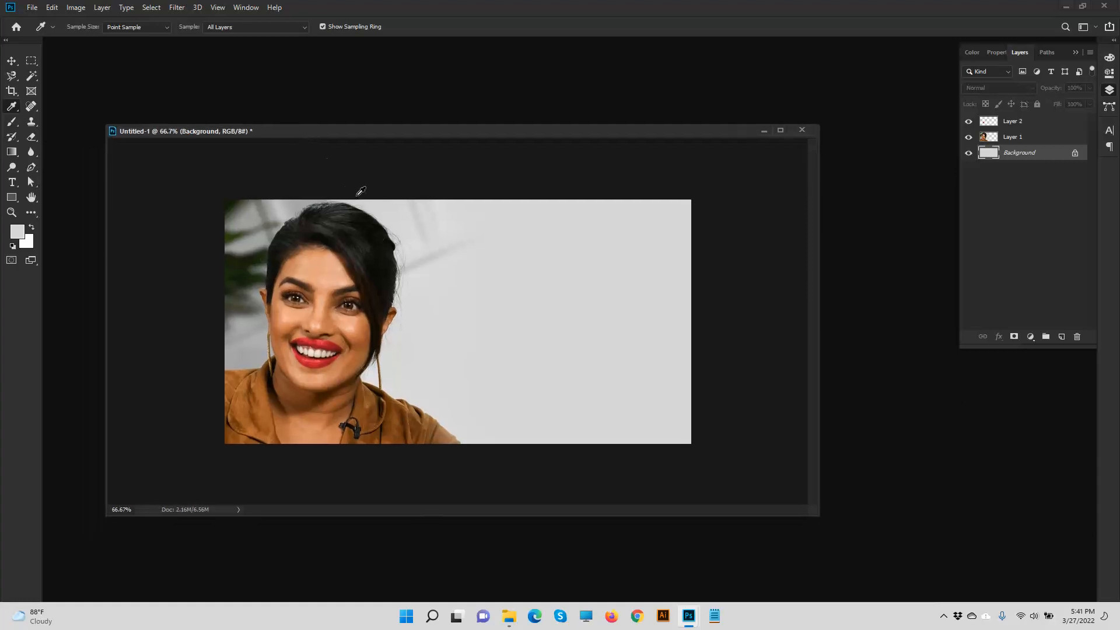
left_click(32, 10)
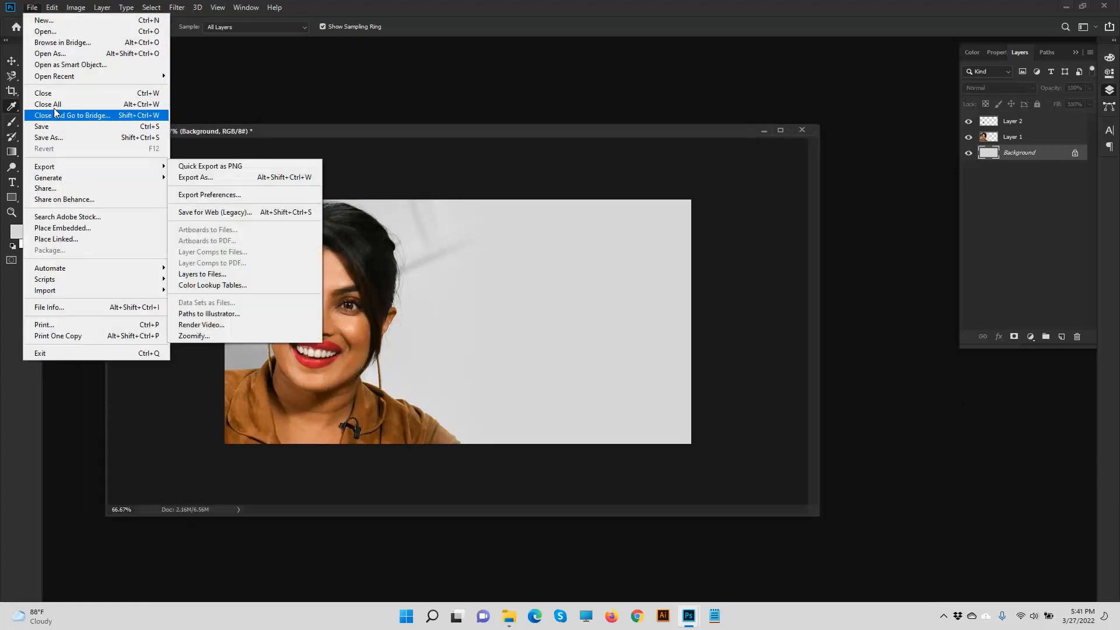
left_click(54, 32)
left_click(510, 193)
left_click(460, 295)
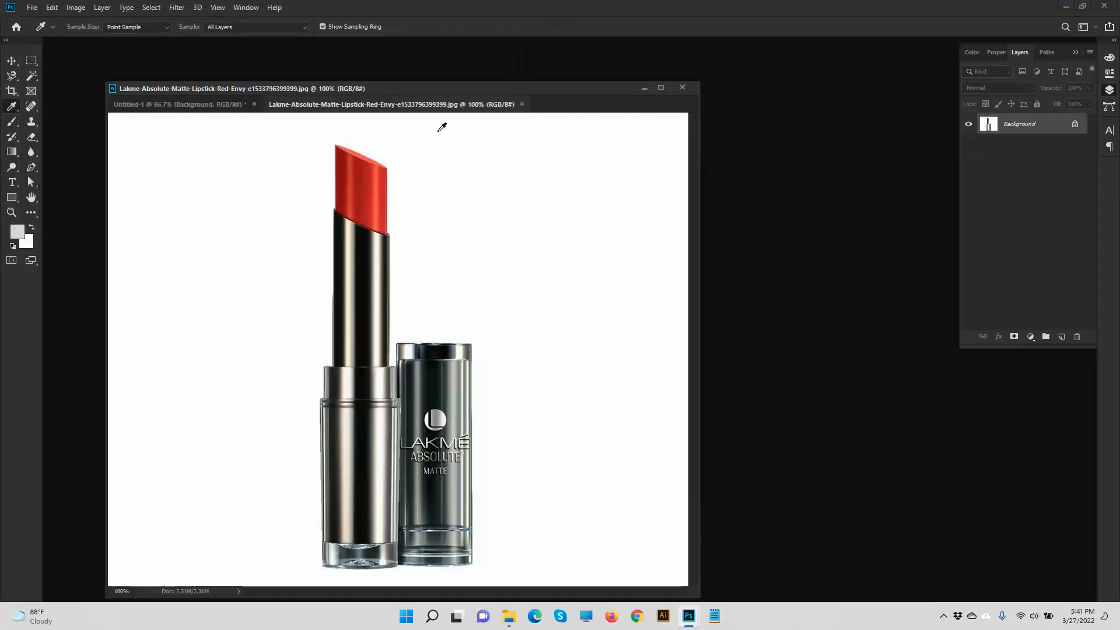
left_click_drag(443, 105, 513, 108)
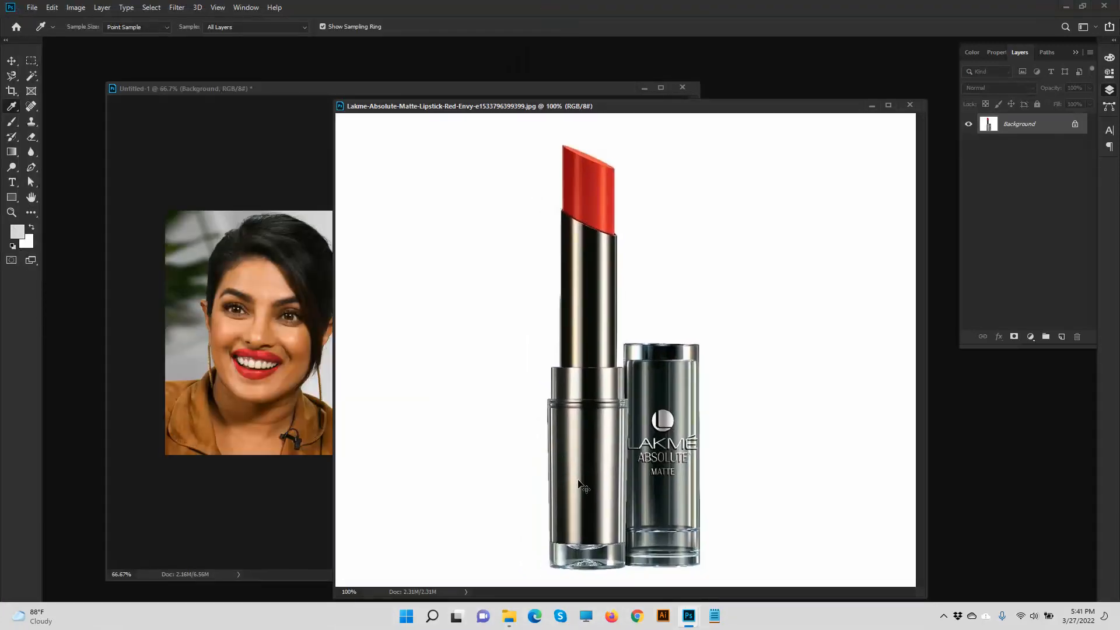
- Start a Pen tool path at the right corner of the red bullet's slanted top and trace its right edge down around the metal sleeve's rim
scroll(582, 477, "up", 5)
left_click_drag(542, 457, 563, 628)
left_click_drag(562, 356, 565, 480)
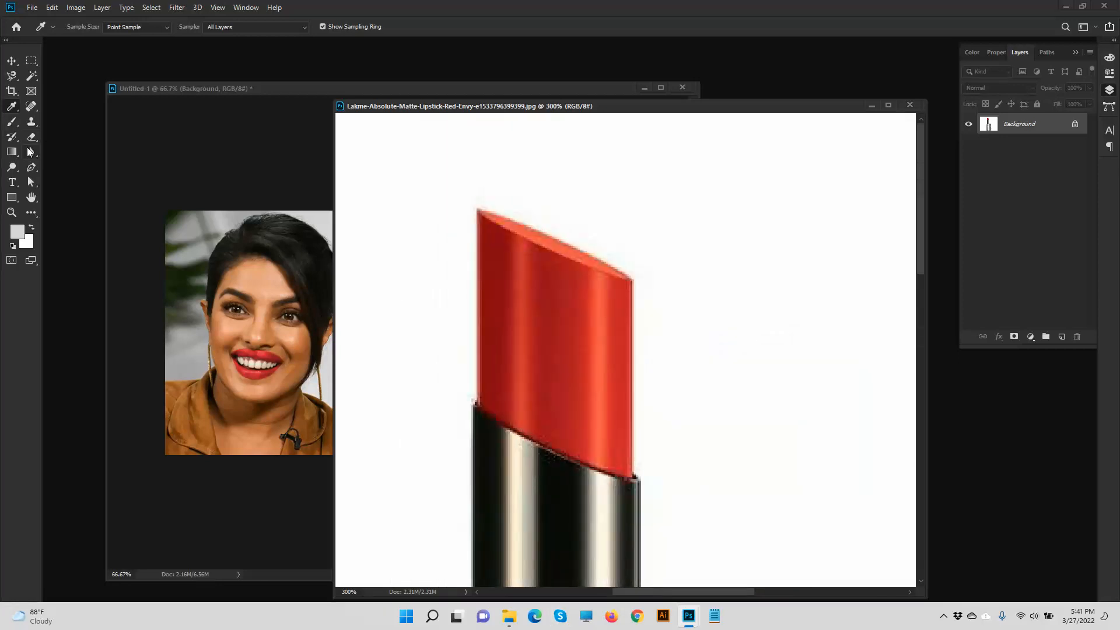
left_click(32, 167)
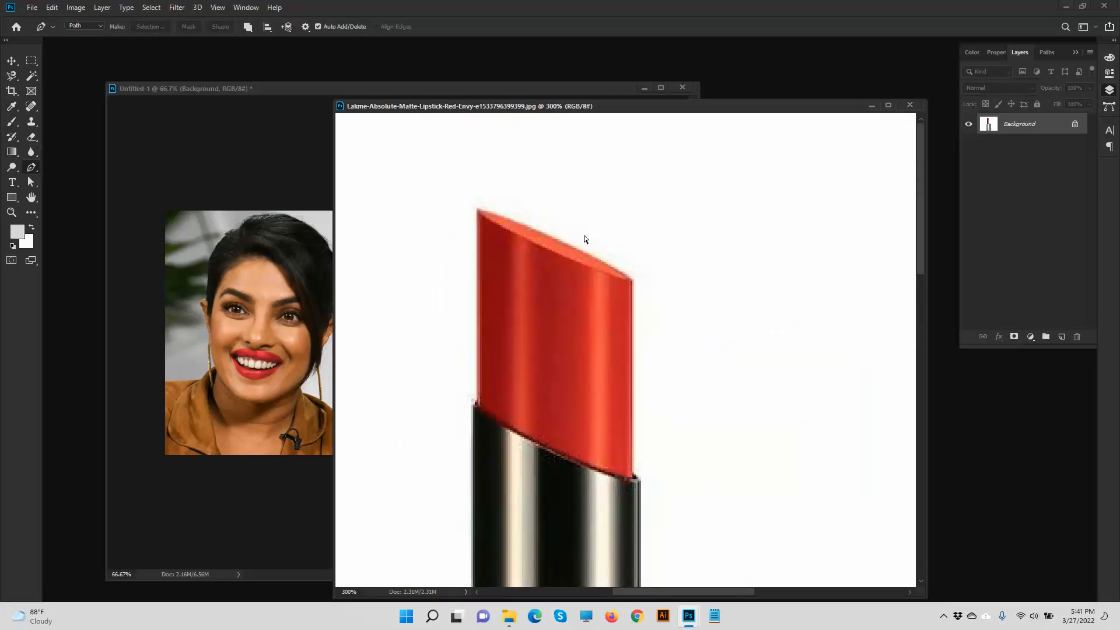
key("ctrl+plus")
key("ctrl+plus")
key("ctrl+plus")
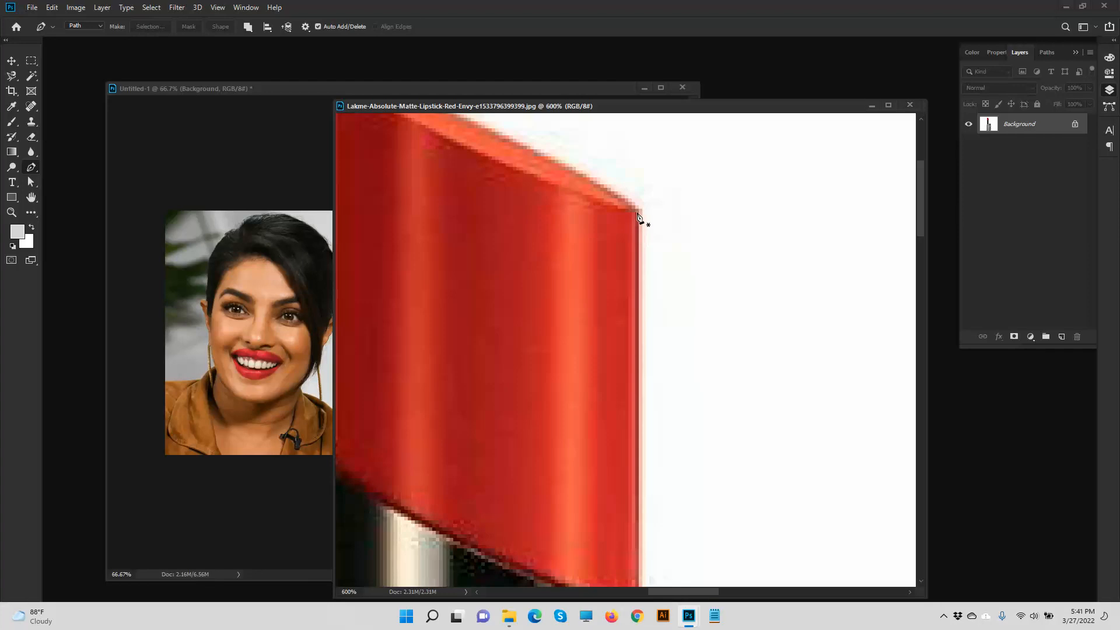
left_click(640, 214)
left_click_drag(667, 500, 643, 245)
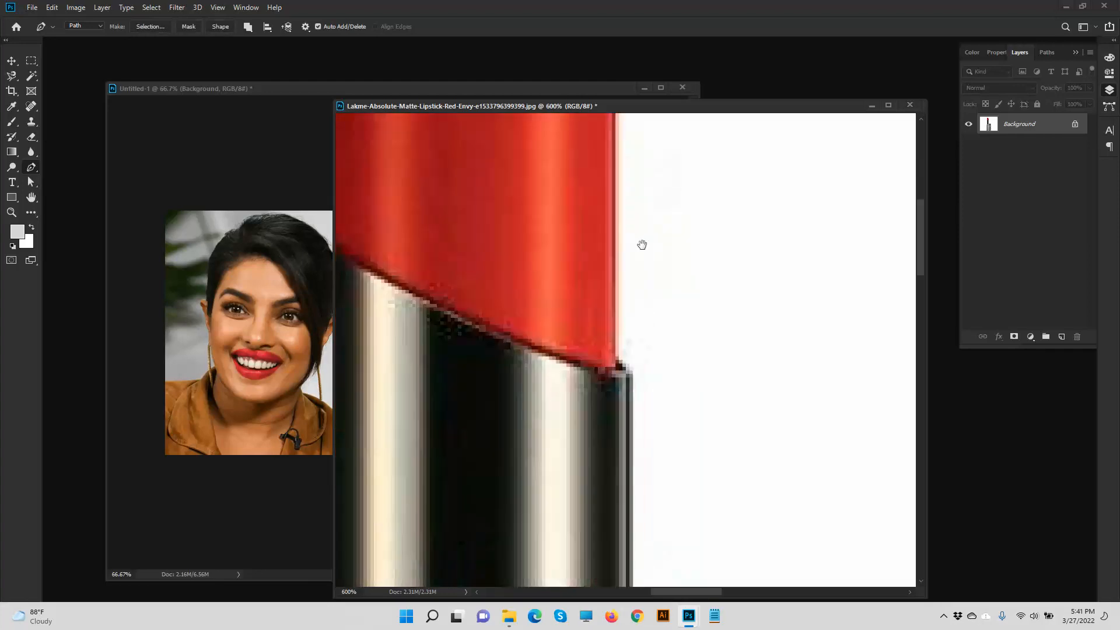
left_click(617, 346)
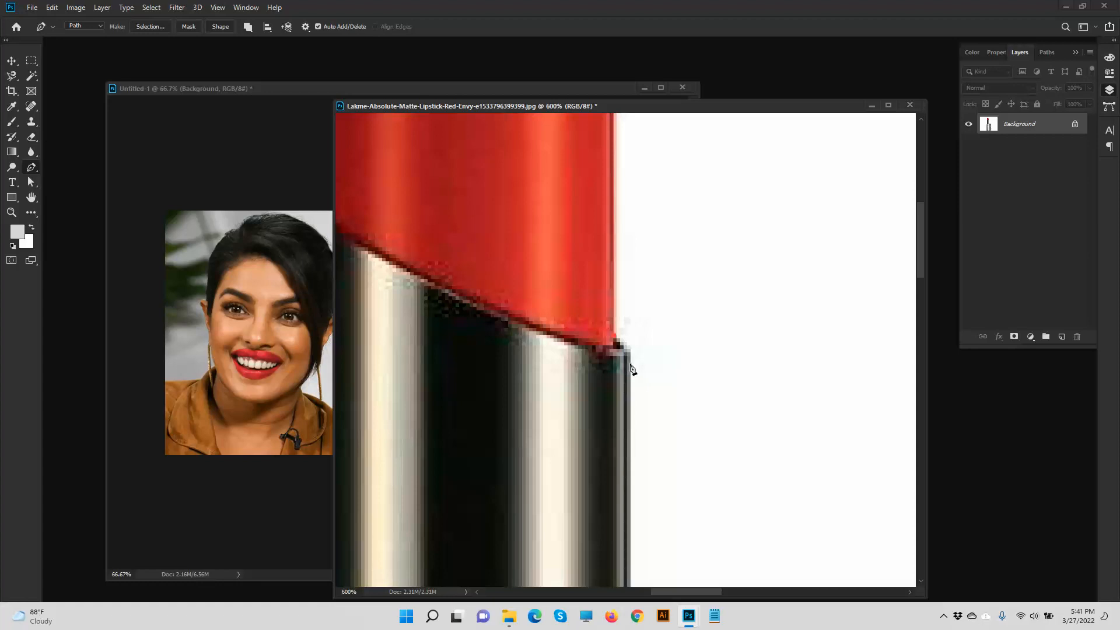
left_click_drag(630, 363, 631, 373)
- Continue the path down the sleeve's right edge, across the holder's shoulder and up to the cap's upper-left corner
left_click_drag(678, 459, 684, 263)
left_click_drag(664, 530, 668, 265)
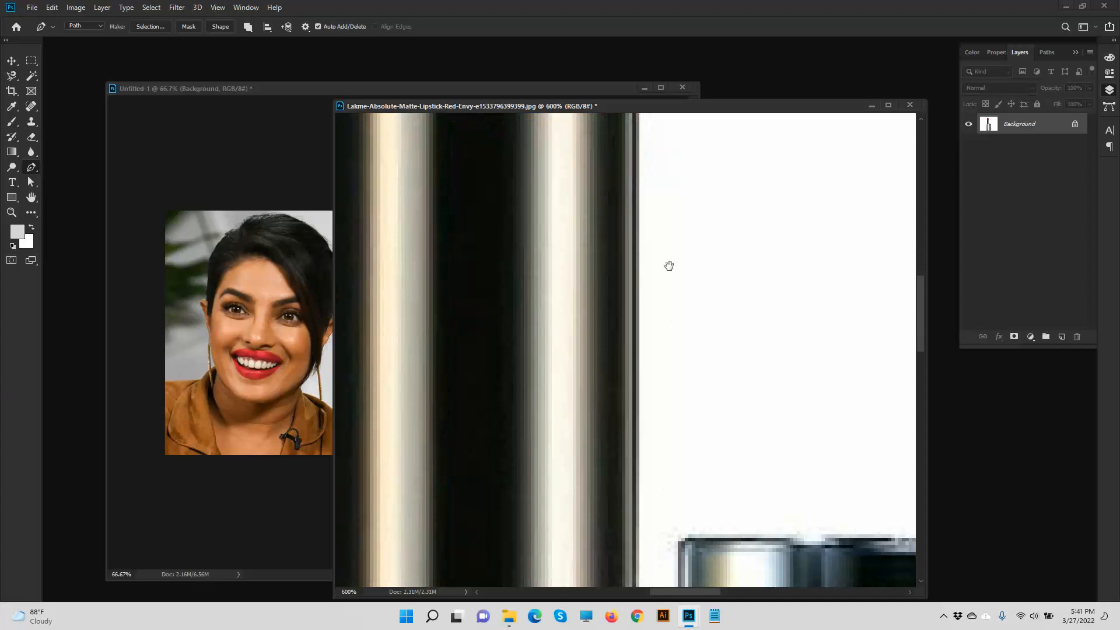
left_click_drag(654, 328, 675, 81)
left_click(641, 386)
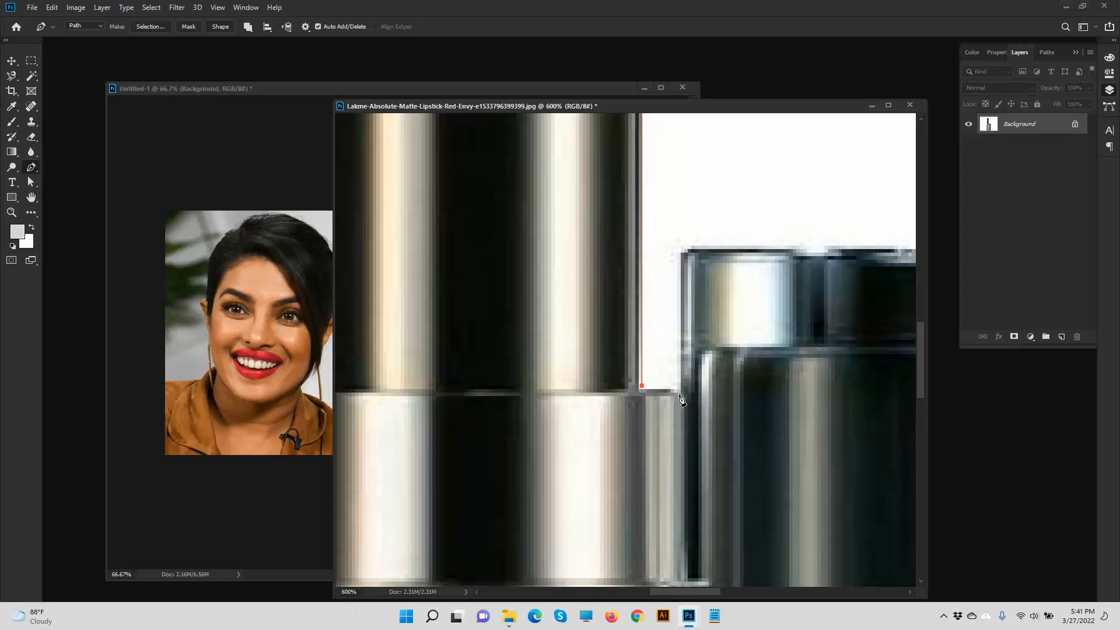
left_click_drag(680, 390, 684, 404)
left_click(681, 259)
left_click_drag(699, 247, 717, 249)
- Extend the path along the cap's top edge and around its upper-right corner
left_click_drag(824, 244, 584, 219)
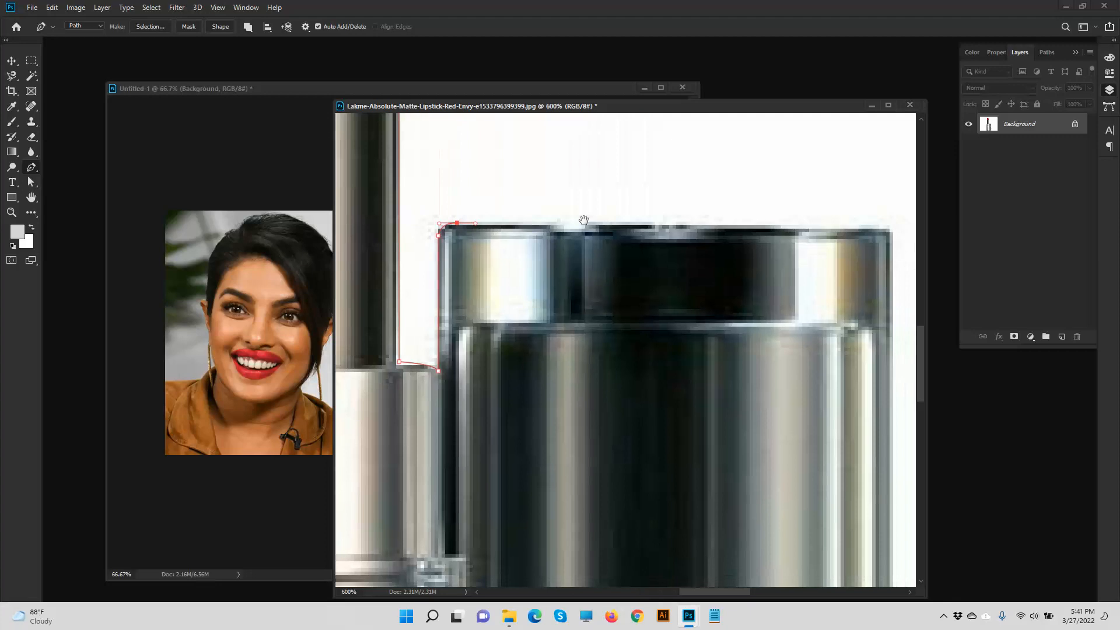
left_click(876, 232)
left_click_drag(876, 232, 695, 242)
left_click(676, 215)
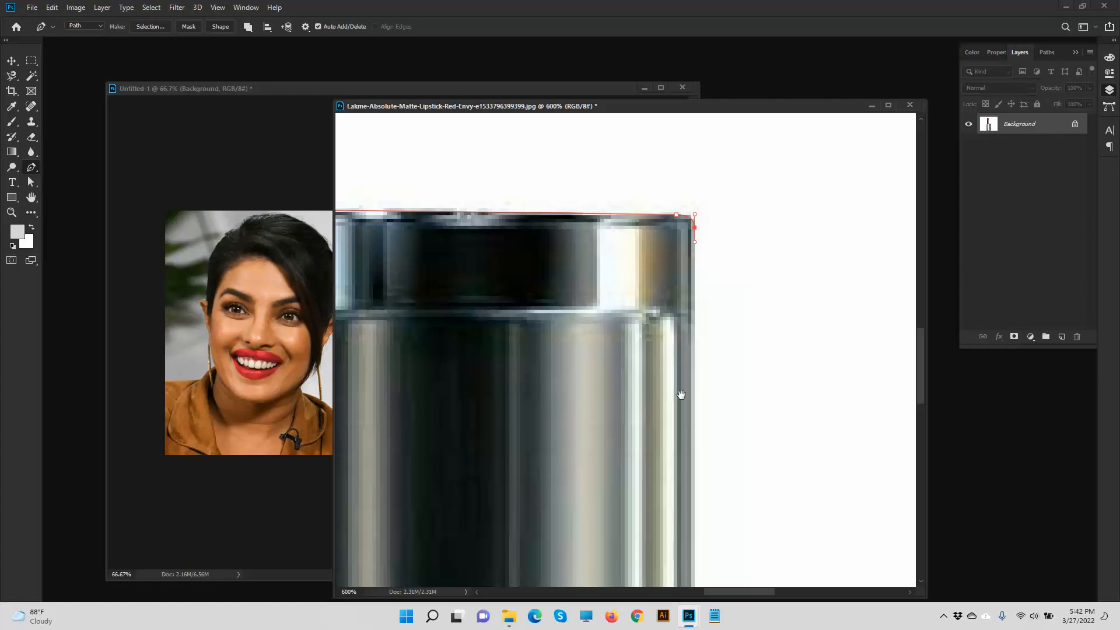
- Extend the path down the cap's right edge, around its lower-right corner and onto its bottom edge
scroll(686, 348, "down", 12)
left_click_drag(649, 487, 650, 226)
key("ctrl+minus")
key("ctrl+minus")
key("ctrl+minus")
key("ctrl+minus")
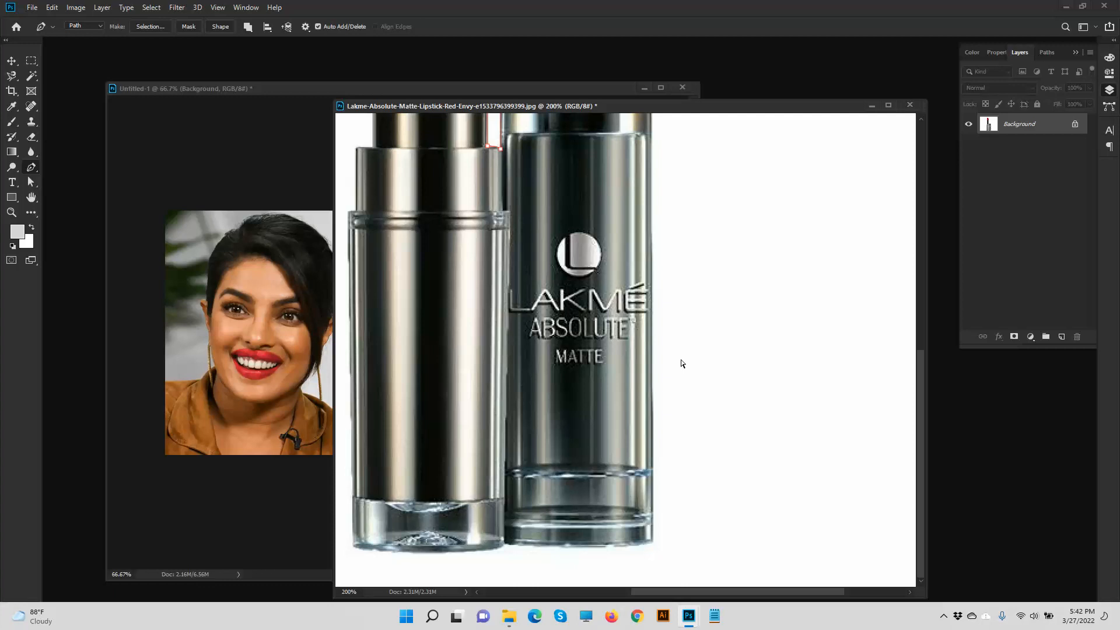
key("ctrl+plus")
scroll(649, 430, "down", 2)
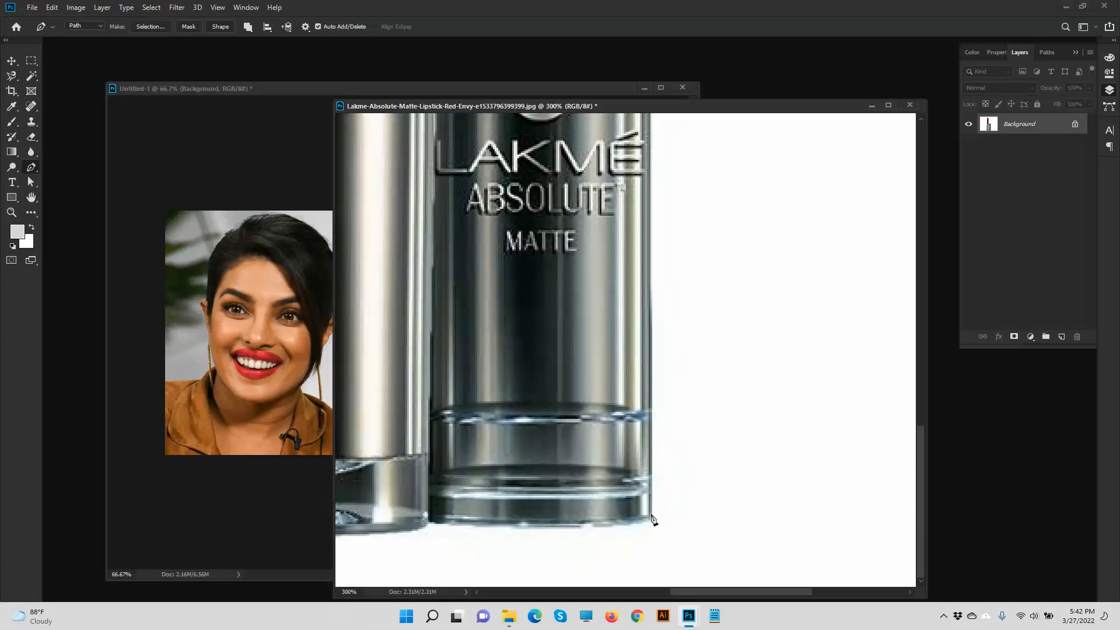
key("ctrl+plus")
key("ctrl+plus")
key("ctrl+plus")
key("ctrl+plus")
scroll(663, 546, "down", 3)
left_click_drag(676, 433, 652, 437)
scroll(763, 431, "left", 4)
left_click(785, 447)
scroll(768, 382, "right", 3)
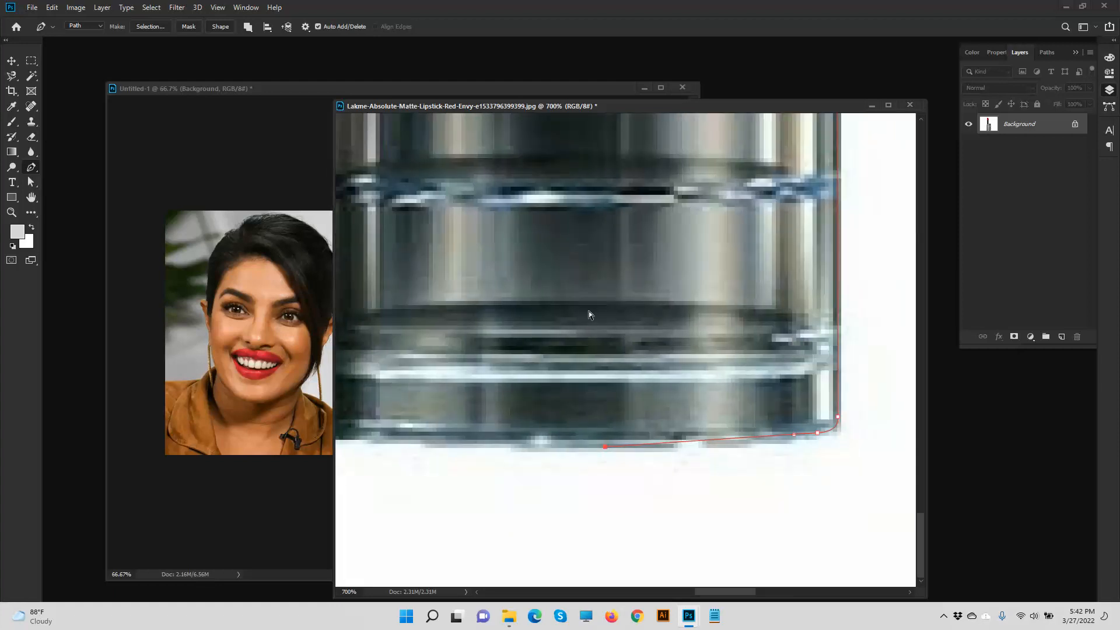
- Undo the last anchor and retrace the cap's bottom edge with curved segments up to where it meets the lipstick base
key("ctrl+z")
left_click_drag(591, 446, 548, 445)
key("a")
key("p")
left_click_drag(581, 447, 704, 442)
left_click_drag(576, 443, 533, 427)
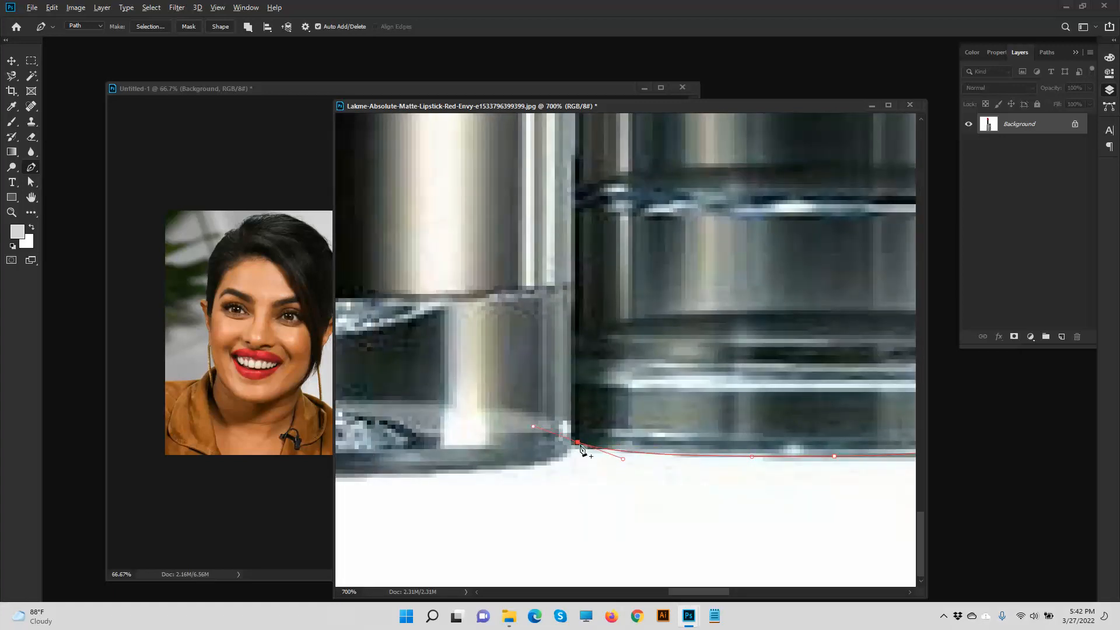
- Trace the curved bottom of the transparent lipstick base and continue up past its lower-left corner
left_click_drag(449, 442, 816, 388)
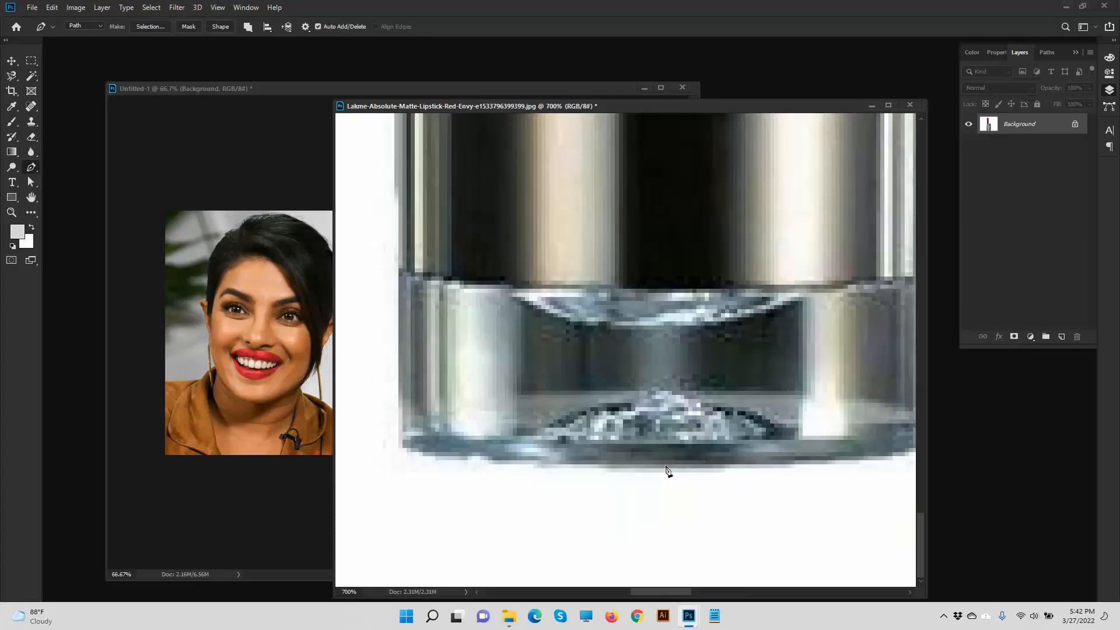
left_click_drag(673, 467, 455, 424)
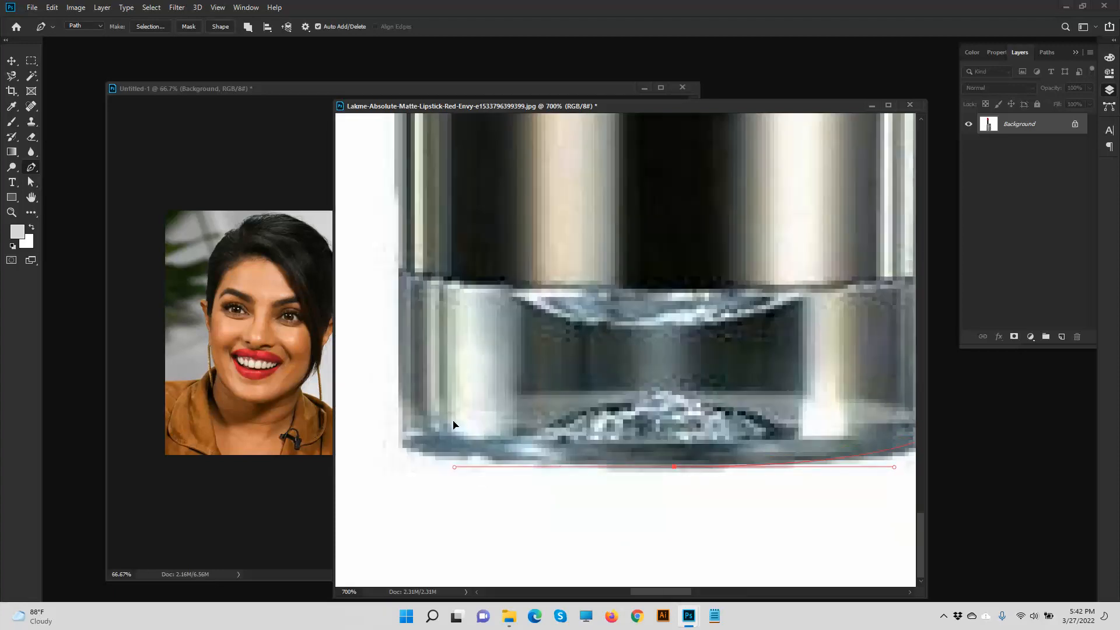
left_click(401, 442)
left_click(398, 256)
- Trace the holder's left edge upward, around the ring ledge and up to the collar's upper-left corner
left_click_drag(457, 348, 463, 551)
left_click_drag(457, 239, 475, 575)
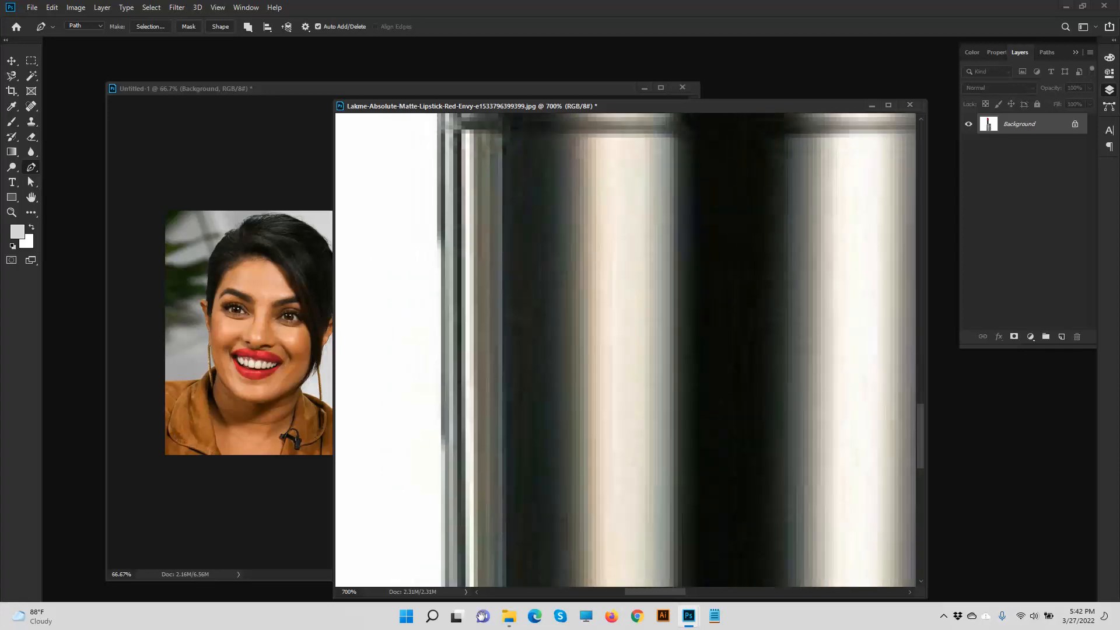
left_click_drag(489, 322, 486, 573)
left_click(438, 369)
left_click_drag(465, 360, 491, 361)
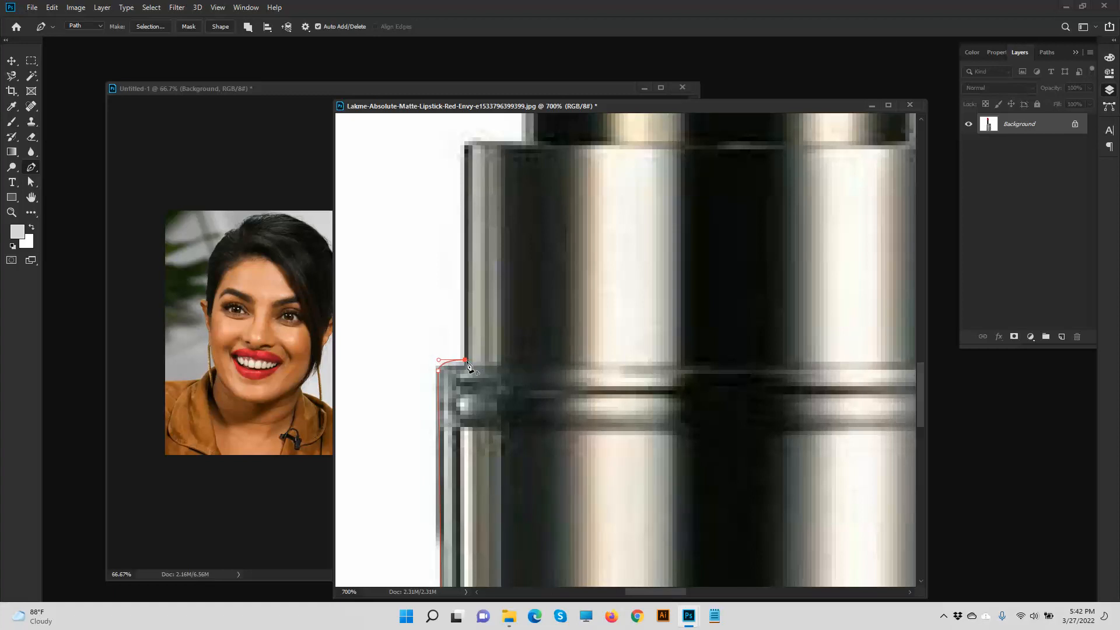
left_click(465, 154)
- Continue the path across the collar's shoulder and up the sleeve's left edge to its rim below the red bullet
left_click_drag(477, 169, 482, 350)
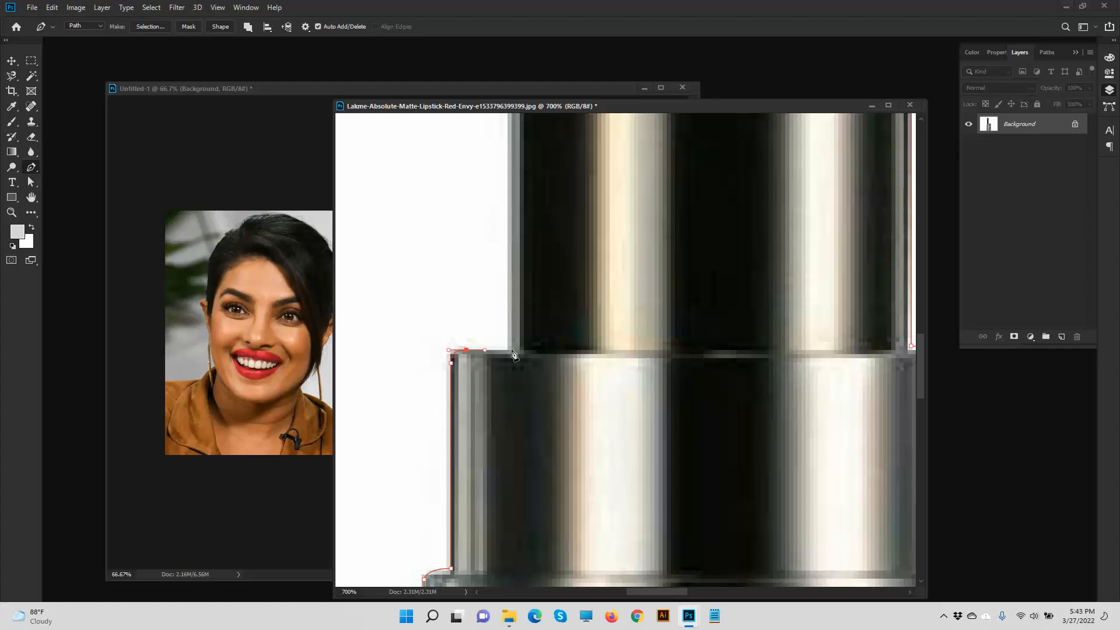
left_click_drag(525, 250, 497, 525)
left_click_drag(502, 391, 518, 585)
left_click(472, 274)
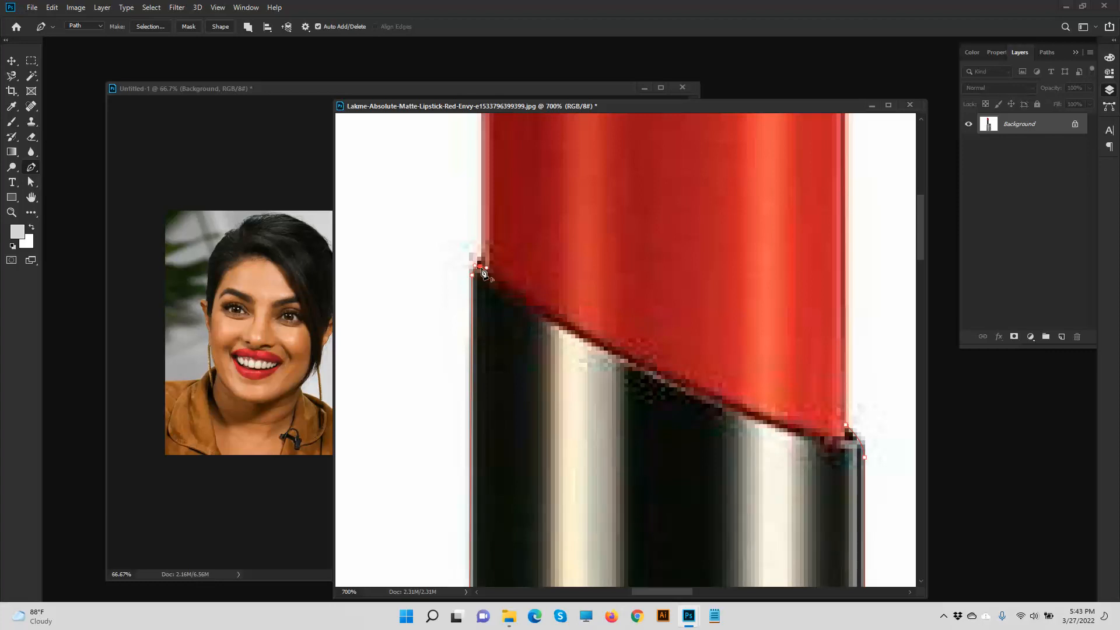
- Trace the red bullet's left edge and slanted top with a curve, closing the path at its starting anchor
left_click_drag(537, 183, 505, 578)
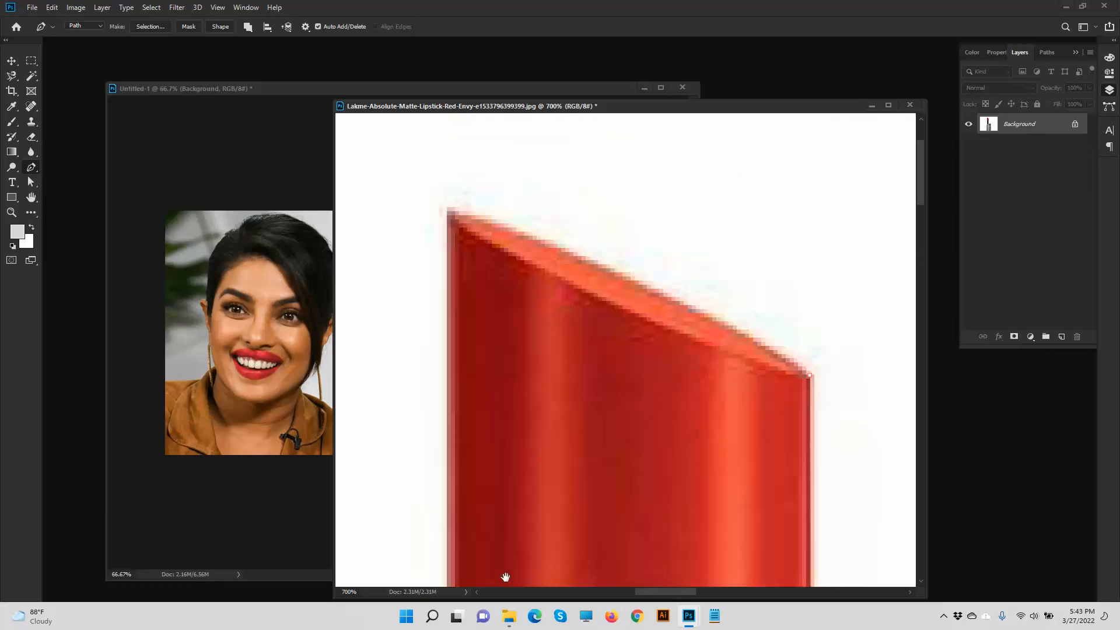
left_click(448, 211)
left_click_drag(638, 283, 755, 338)
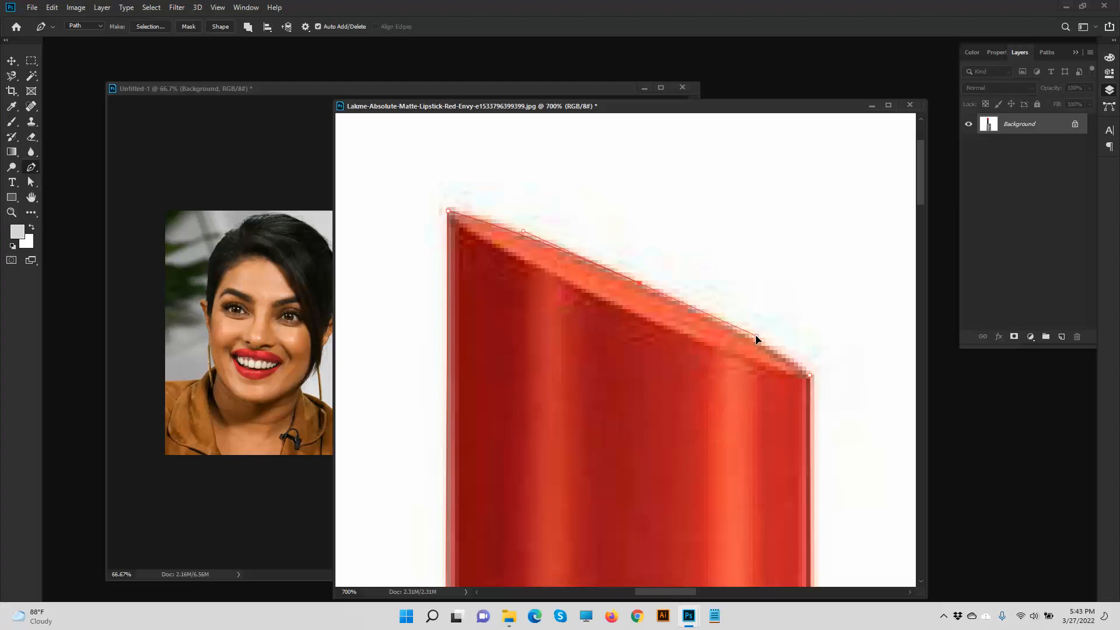
left_click(811, 378)
- Load the finished Work Path around the lipstick and cap as a selection
key("ctrl+minus")
key("ctrl+minus")
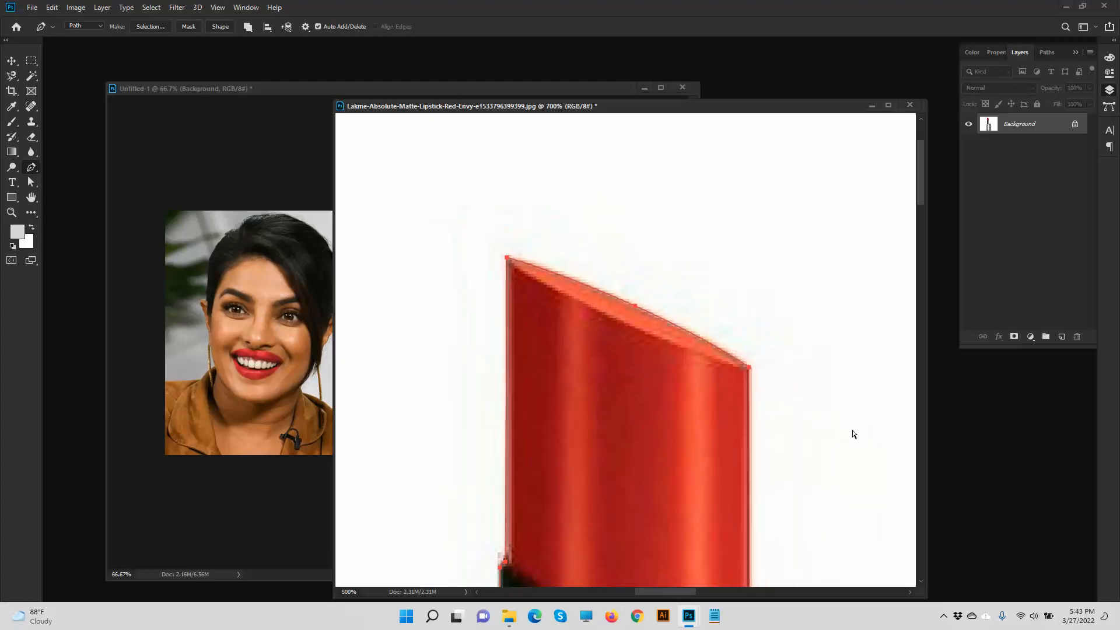
key("ctrl+minus")
key("ctrl+minus")
key("ctrl+minus")
key("ctrl+minus")
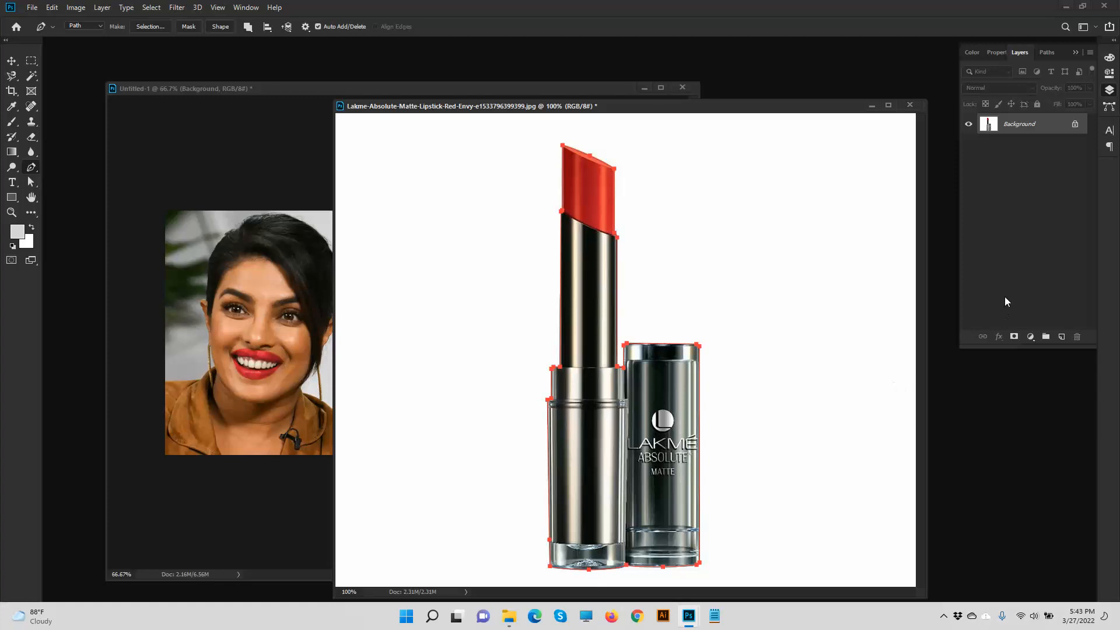
left_click(1046, 54)
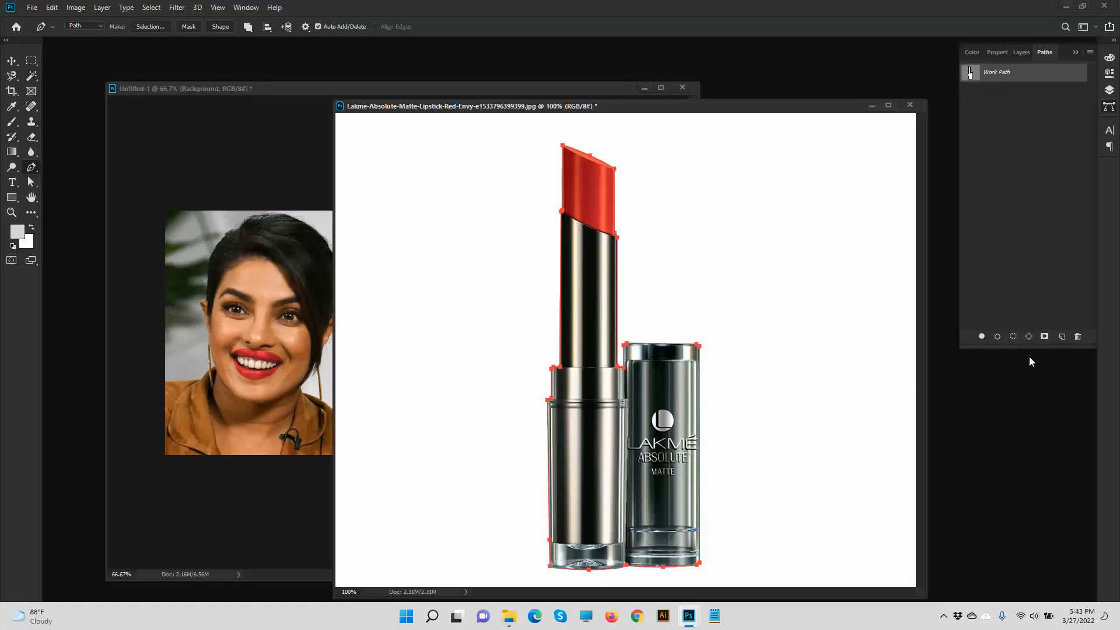
left_click(1014, 339)
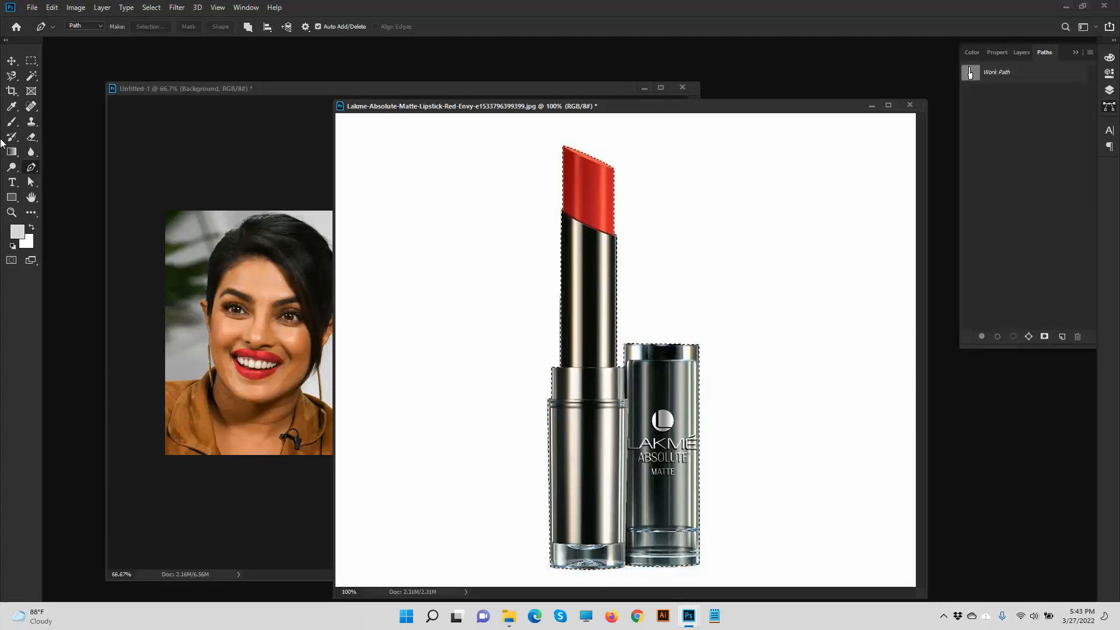
- Move the selected lipstick into the Untitled-1 banner and place its layer above the portrait on Layer 1
left_click(11, 61)
left_click_drag(528, 303, 282, 342)
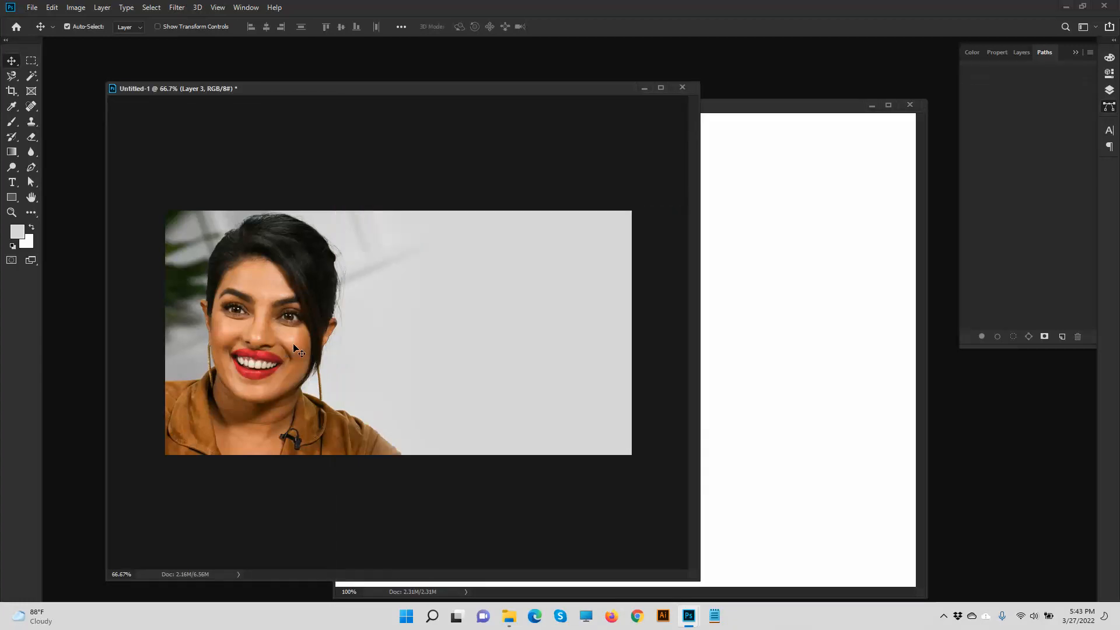
left_click(1021, 53)
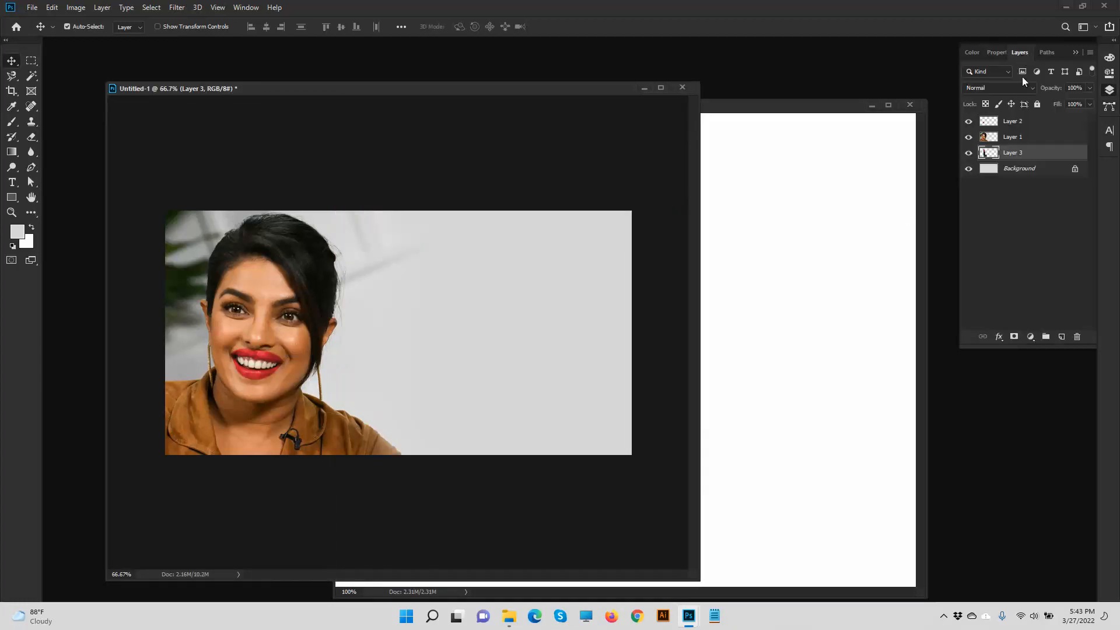
left_click_drag(1031, 153, 1036, 128)
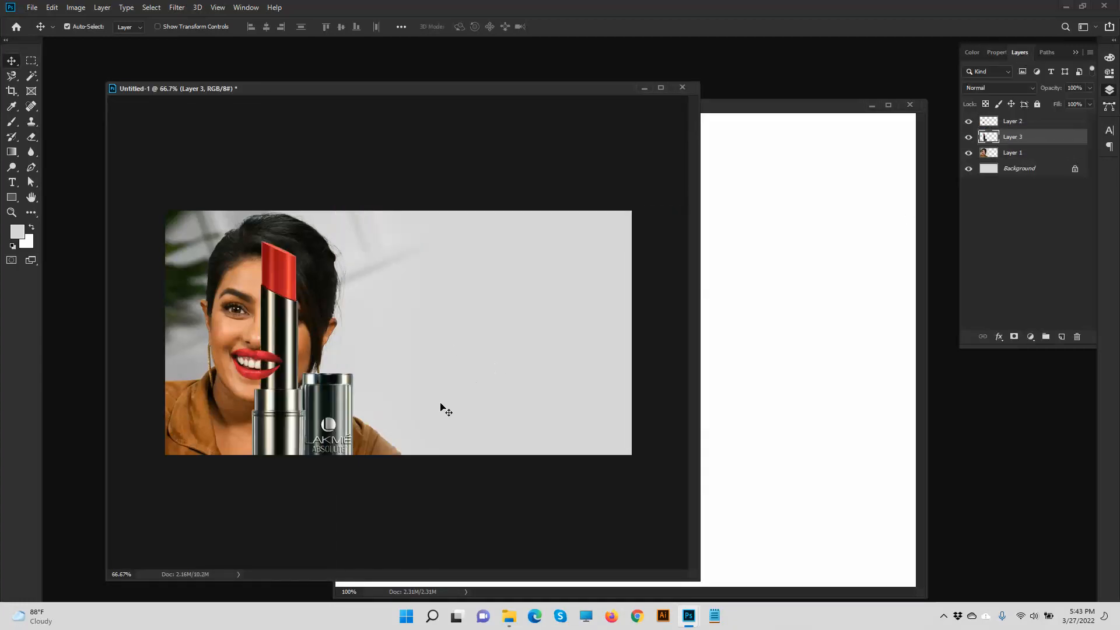
- Move the lipstick onto the grey area beside the woman and scale it proportionally to about 65.47%
left_click_drag(326, 405, 516, 339)
key("ctrl+t")
left_click_drag(530, 148, 517, 182)
left_click_drag(499, 345, 499, 369)
left_click_drag(516, 209, 512, 224)
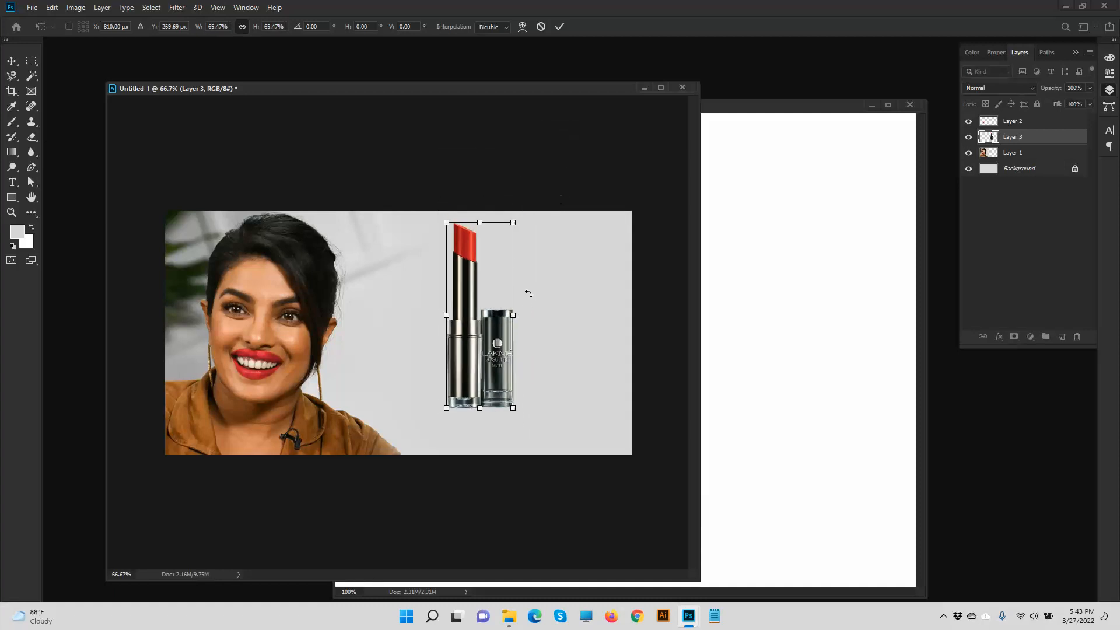
key("Return")
- Duplicate the lipstick layer, flip the copy vertically and position it directly beneath the original as a reflection
left_click_drag(494, 369, 584, 377)
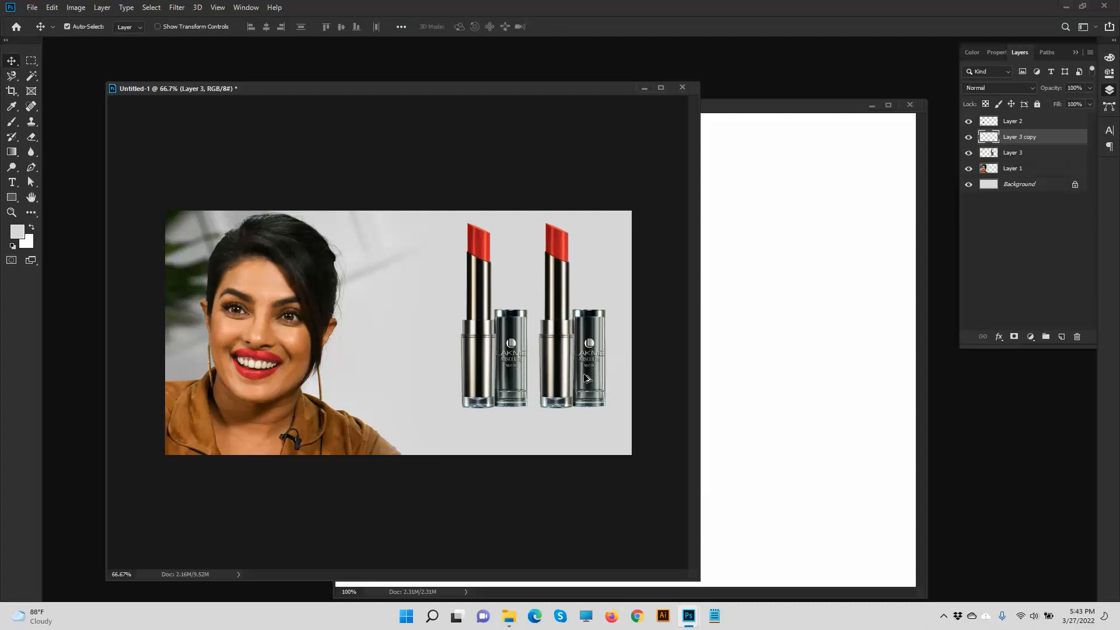
key("ctrl+t")
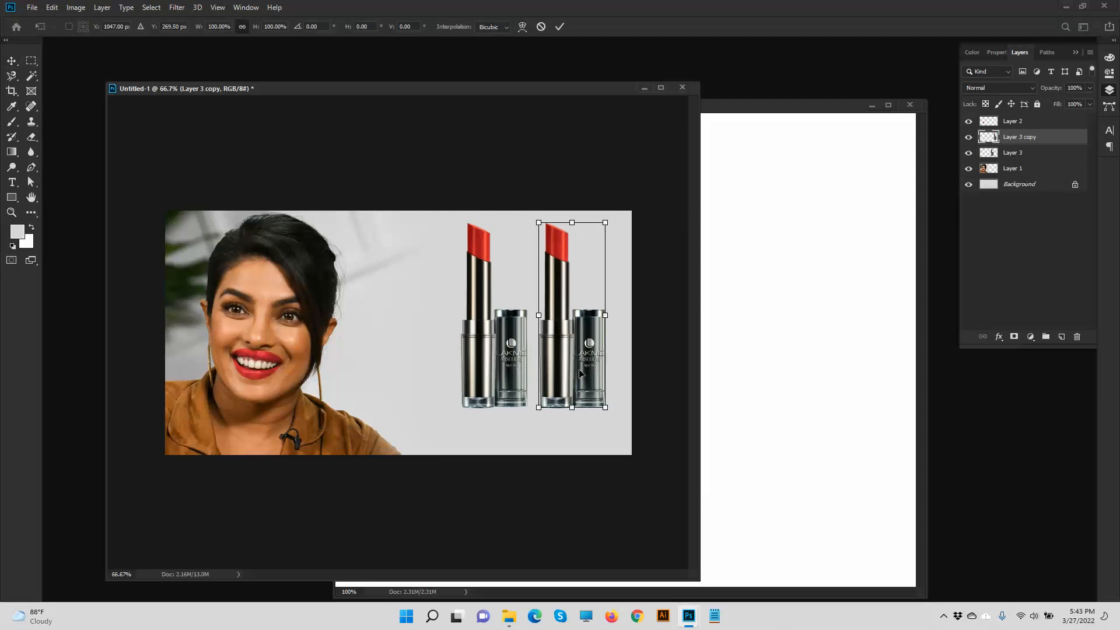
right_click(580, 372)
left_click(609, 527)
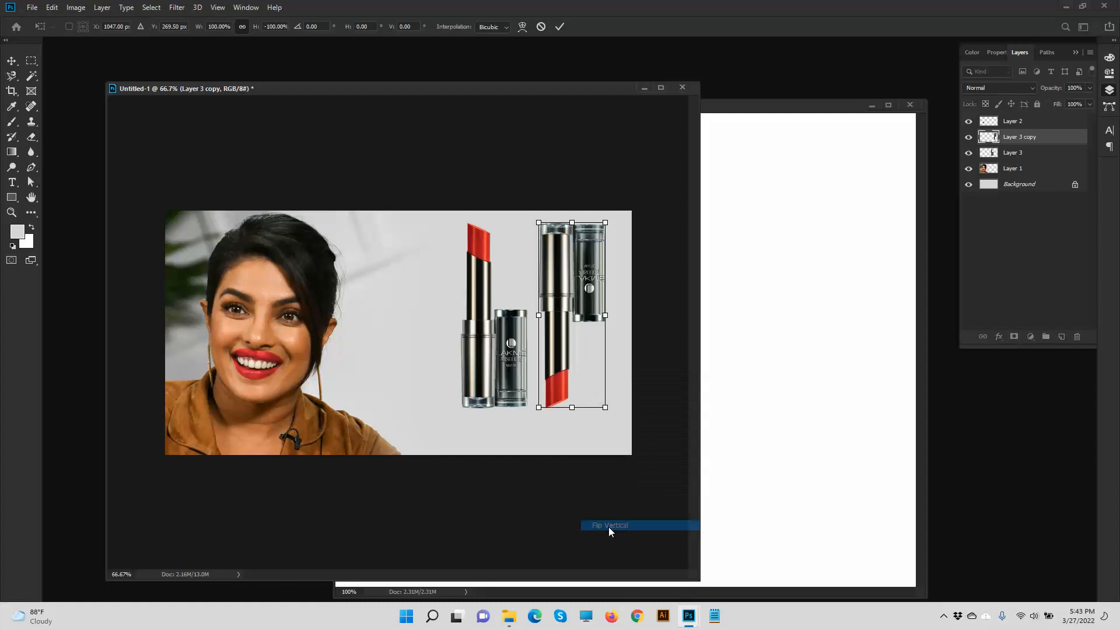
left_click_drag(561, 241, 482, 428)
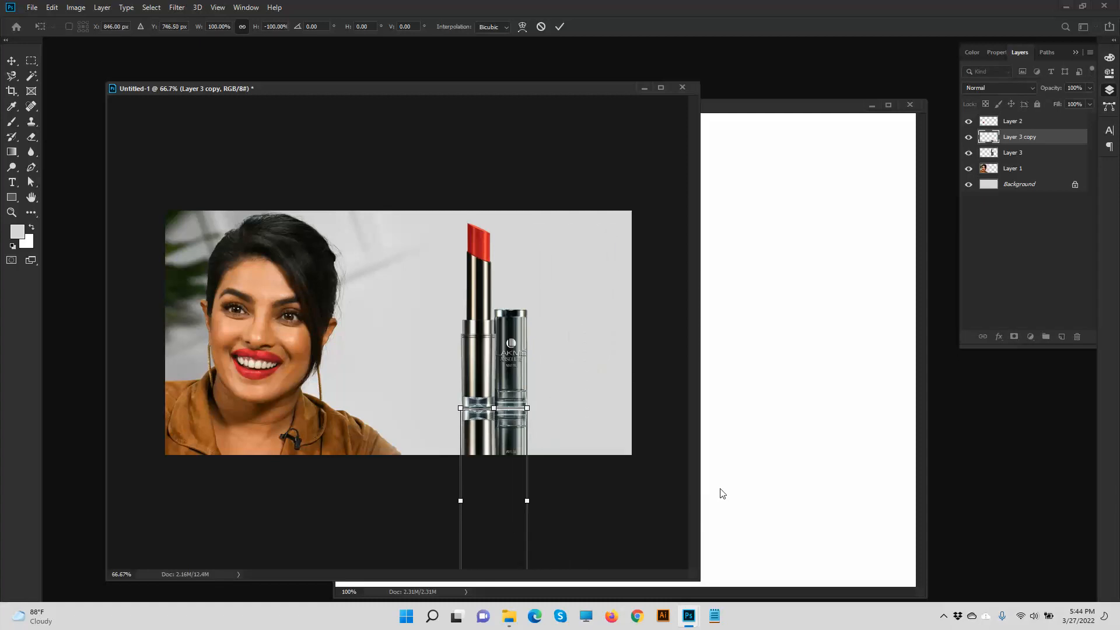
key("Return")
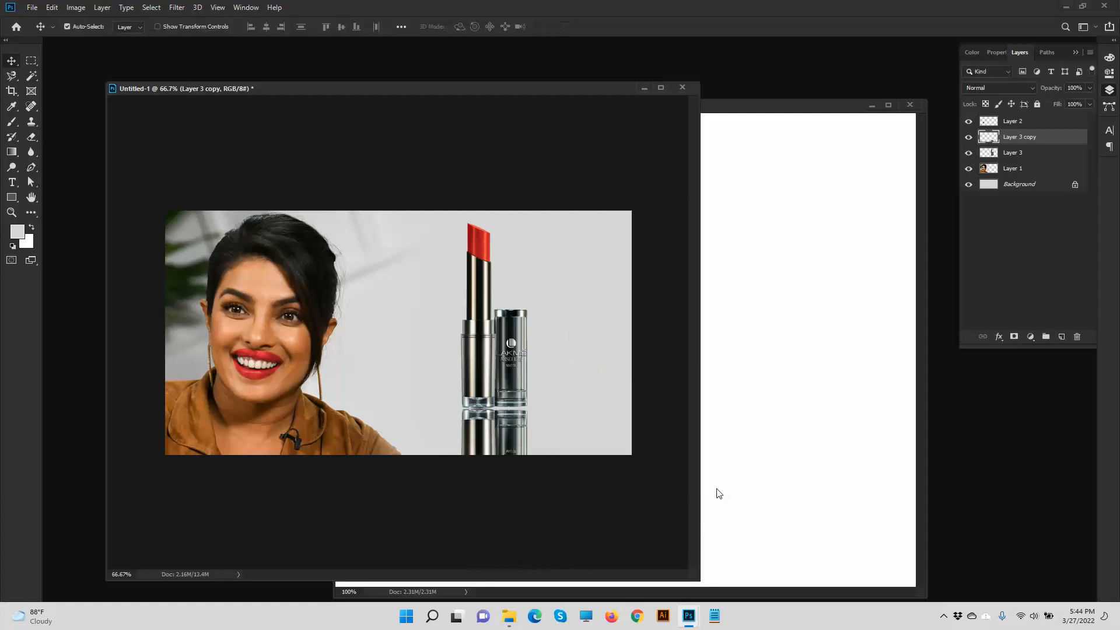
- Hide and show the flipped Layer 3 copy to check the reflection, and add a layer mask to it
left_click(968, 137)
left_click(969, 138)
left_click(1013, 337)
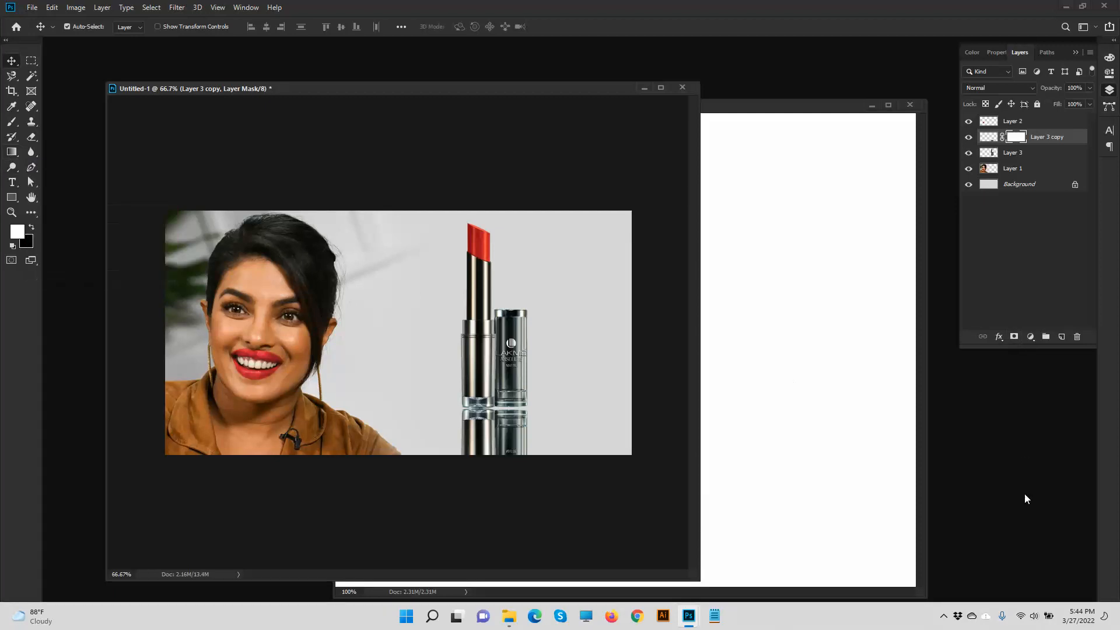
- Try to fade the lipstick reflection with a linear Black, White gradient on the Layer 3 copy mask
left_click(944, 617)
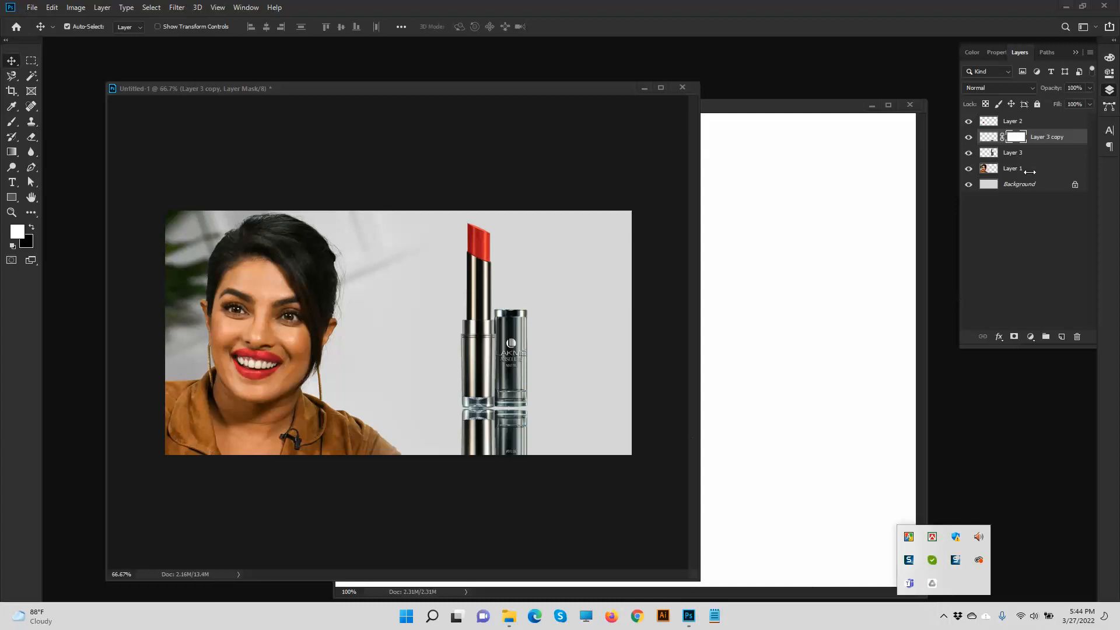
left_click(1015, 137)
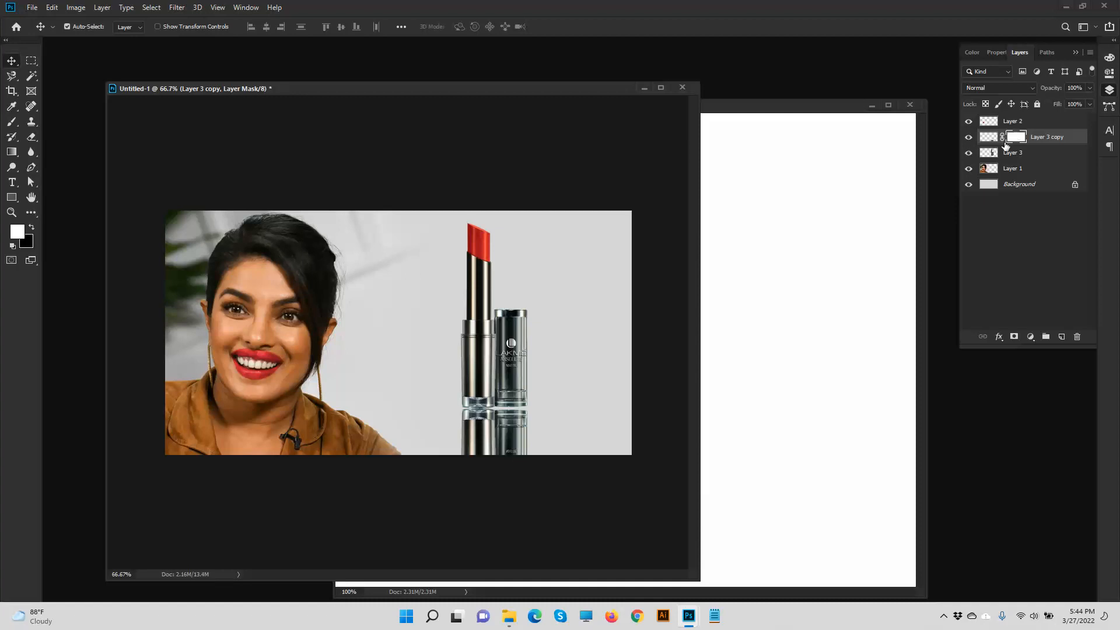
left_click(987, 137)
left_click(1017, 137)
left_click(13, 153)
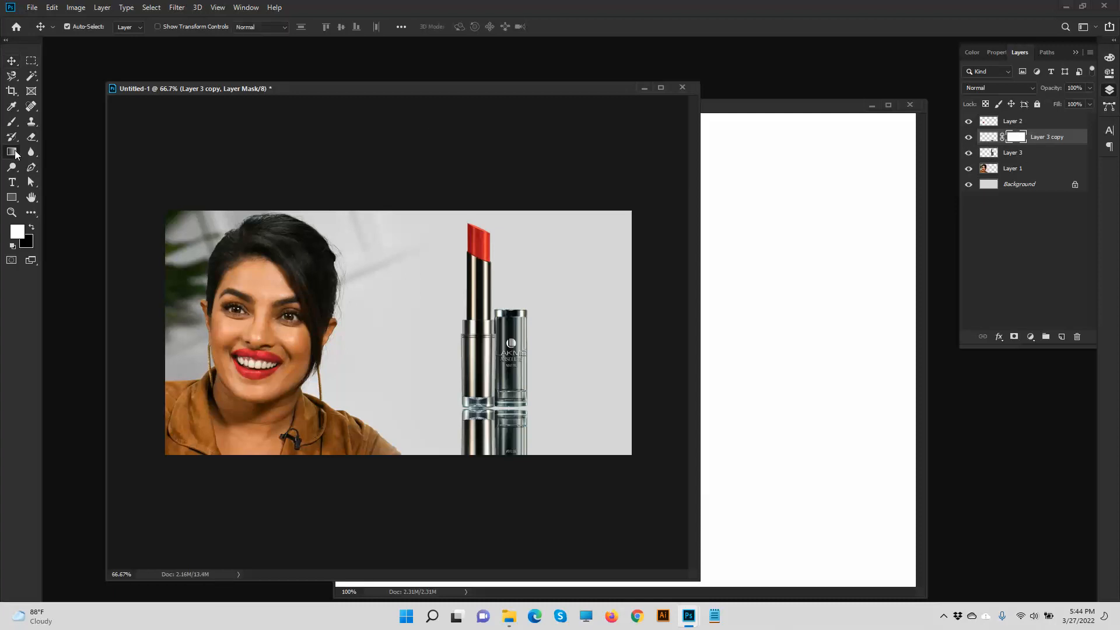
left_click(90, 27)
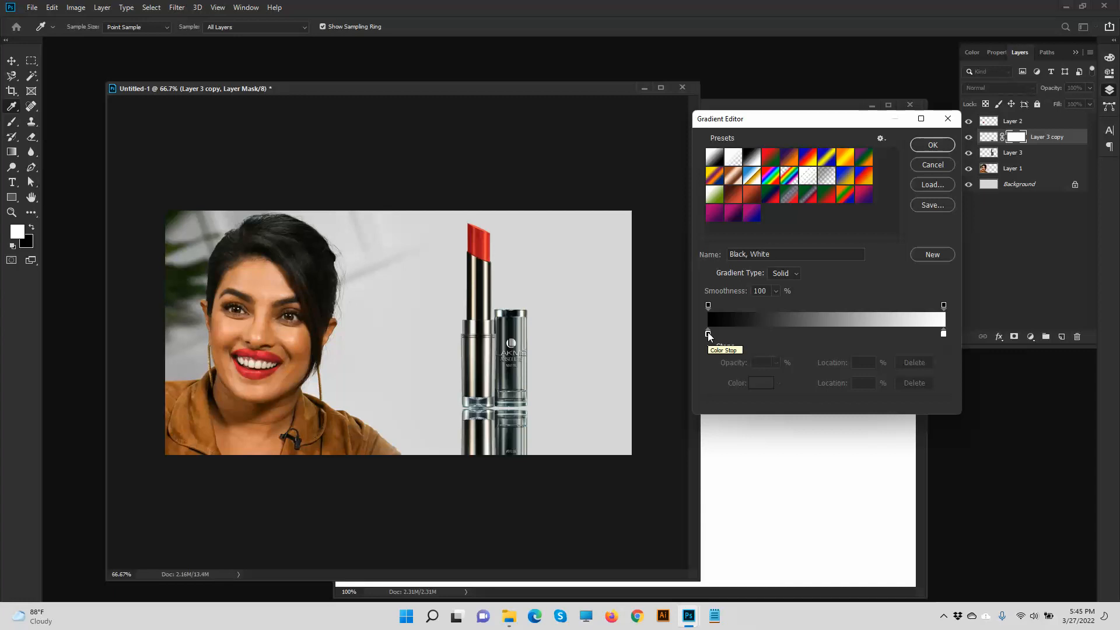
left_click(932, 145)
left_click_drag(479, 424, 484, 510)
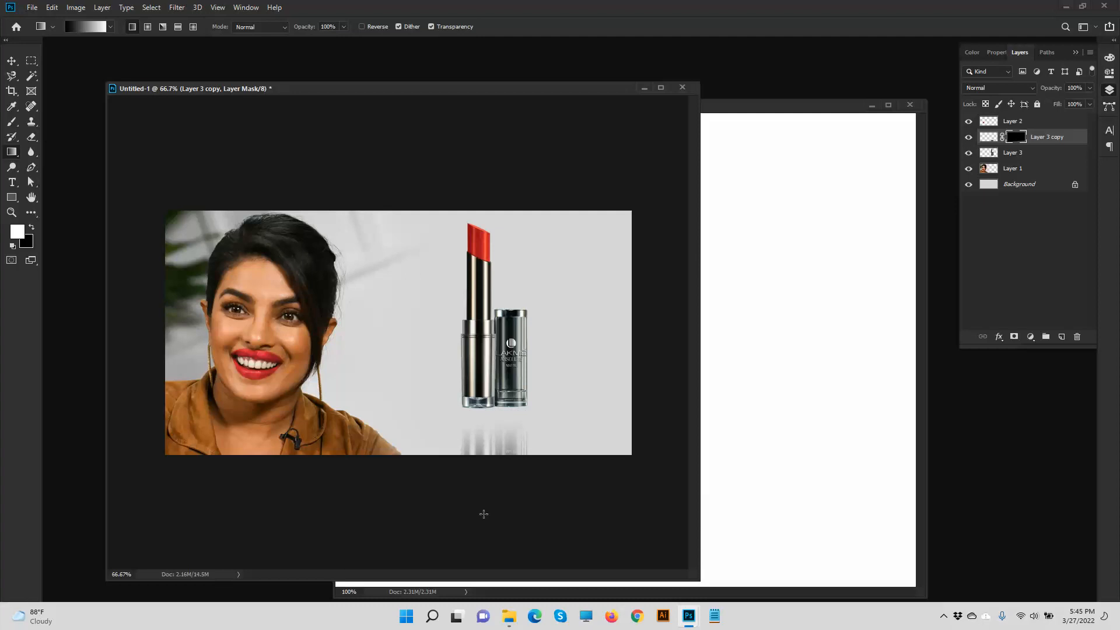
key("ctrl+z")
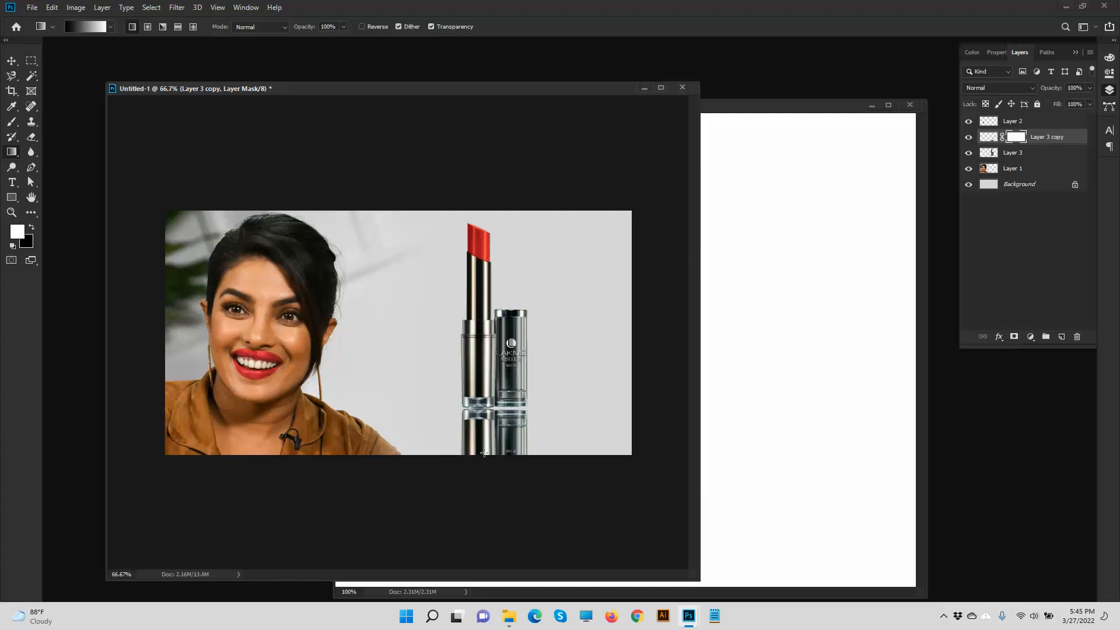
key("ctrl+shift+z")
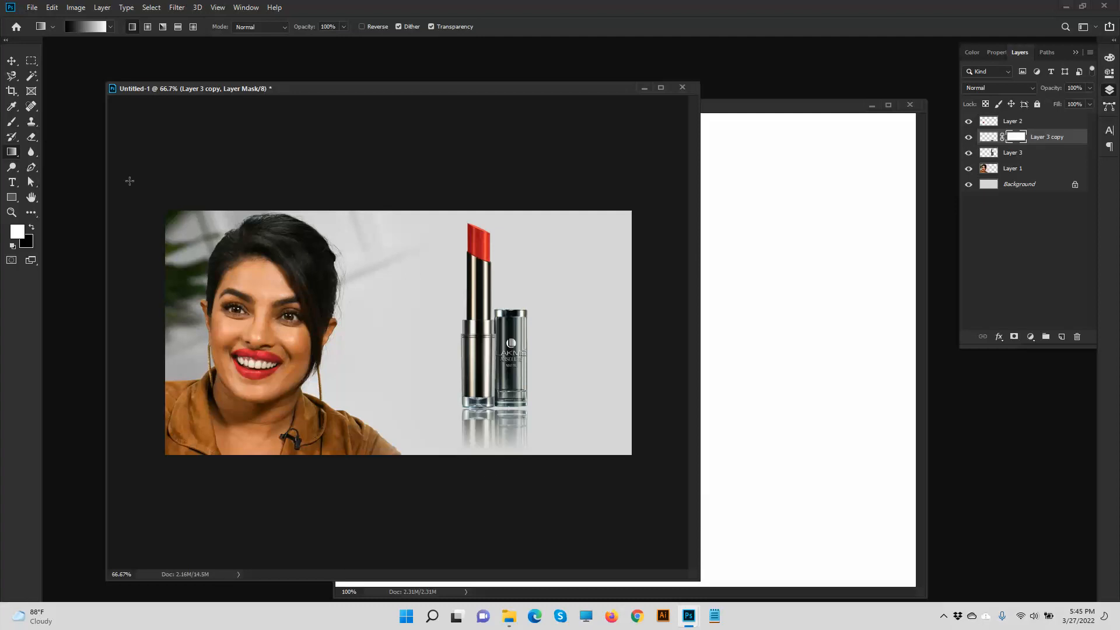
- Fade the reflection out towards the banner's lower edge with a white-to-black Foreground to Background gradient on the Layer 3 copy mask
left_click(97, 30)
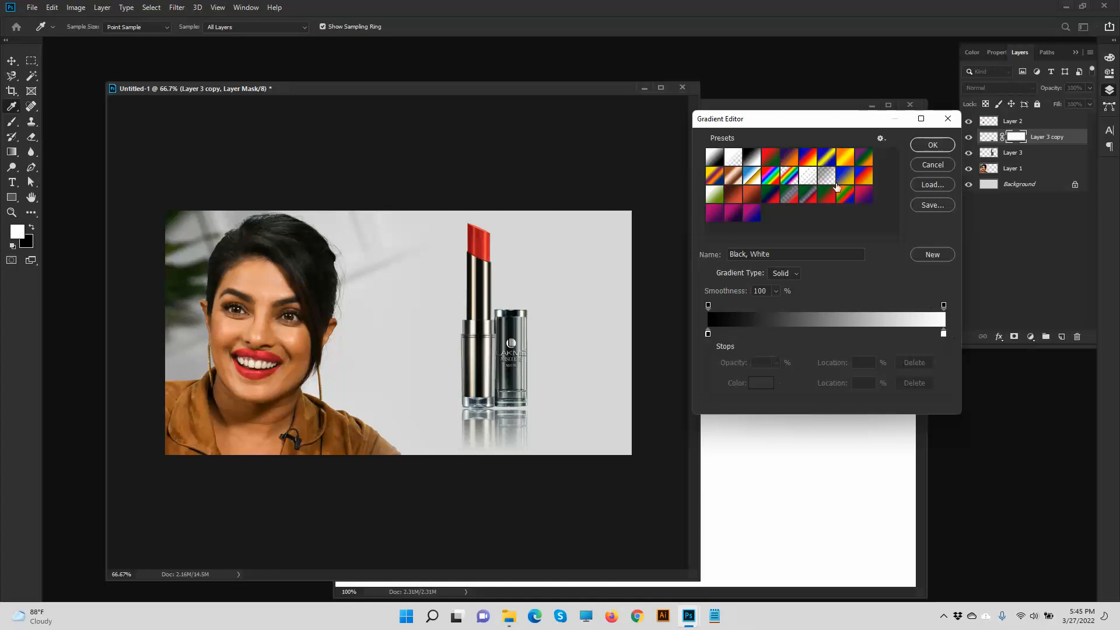
left_click(712, 161)
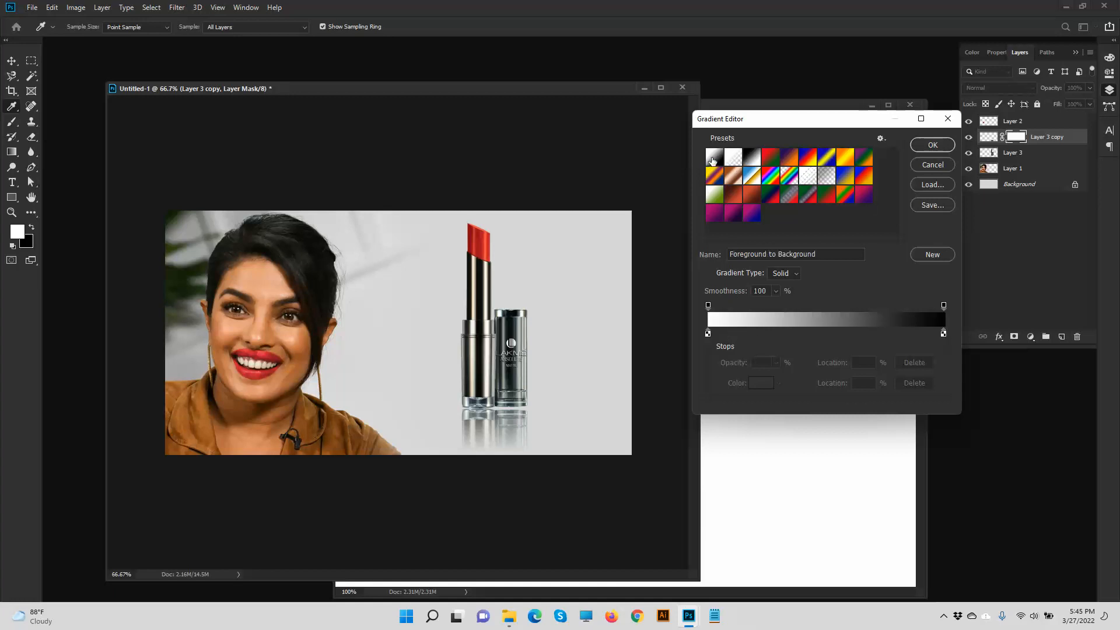
left_click(944, 144)
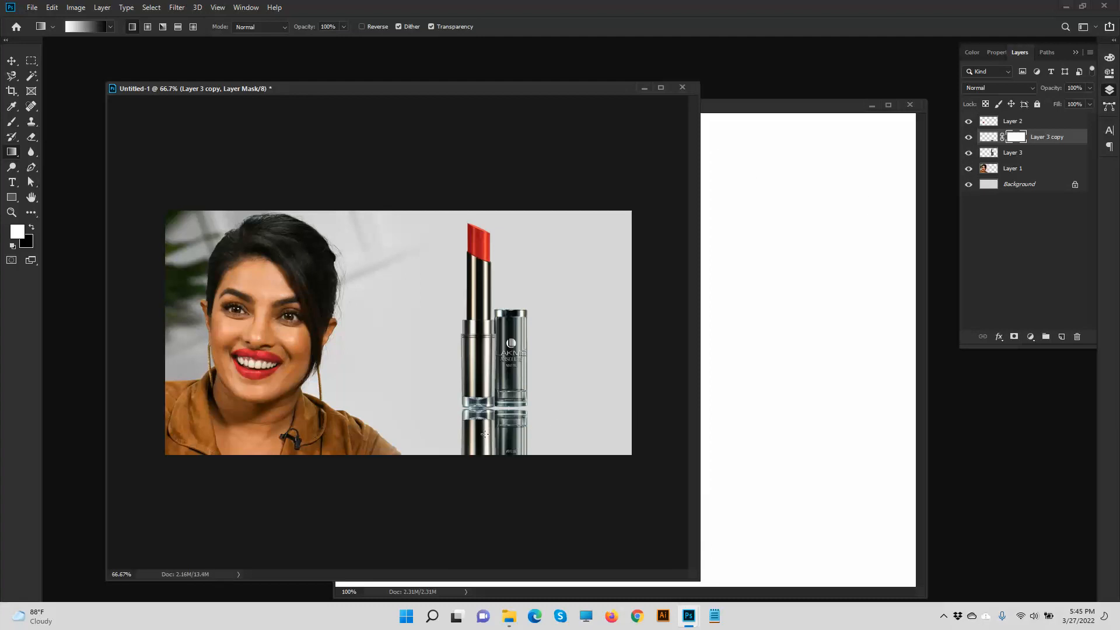
left_click_drag(482, 449, 482, 450)
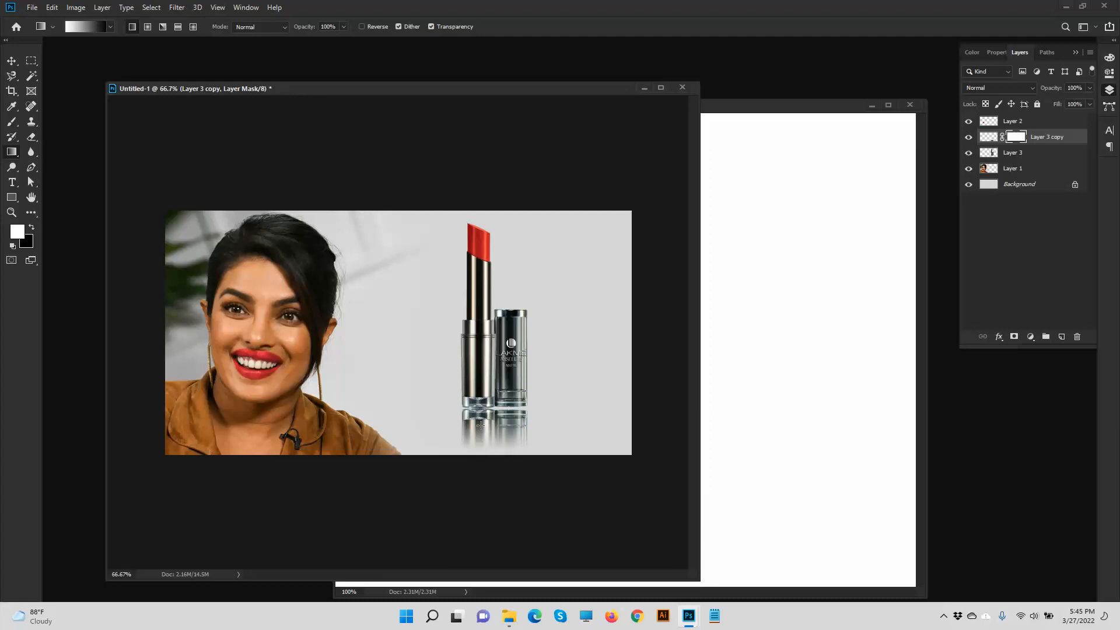
- Lower the opacity of the Layer 3 copy reflection to 16%
left_click(1089, 88)
left_click_drag(1072, 104, 1060, 103)
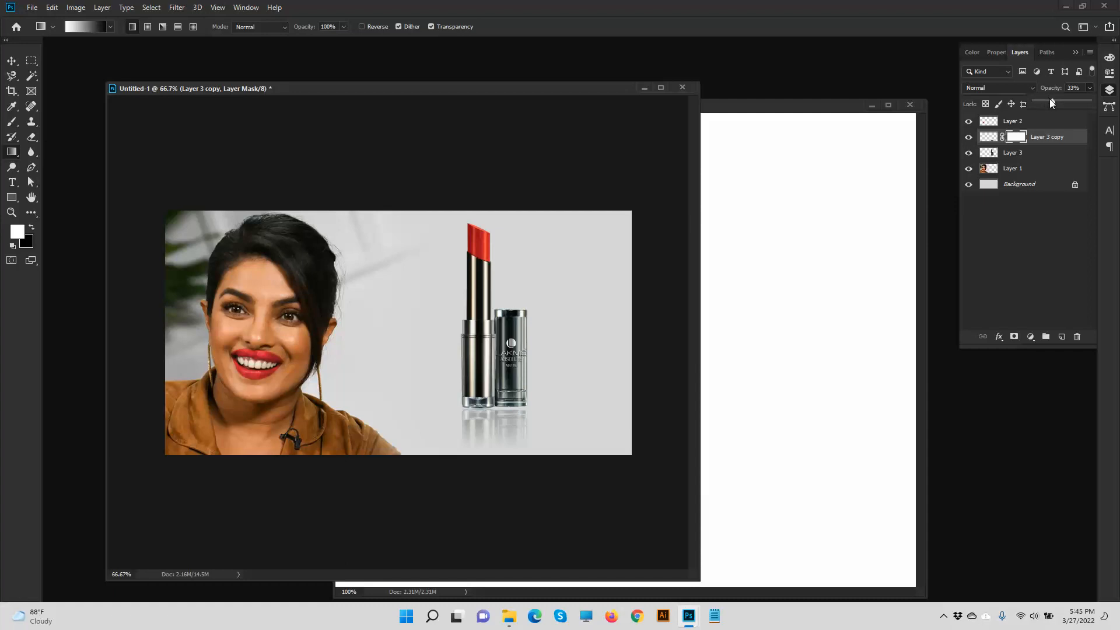
left_click_drag(1048, 103, 1044, 103)
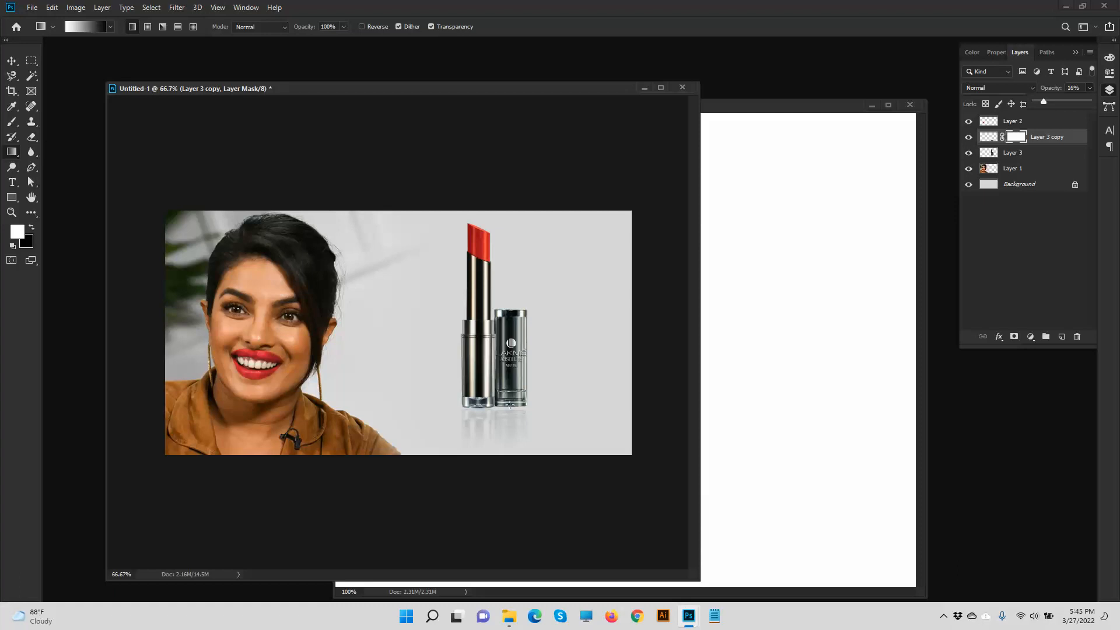
- Inspect the lipstick's base and reflection up close, toggling the visibility of Layer 3 and Layer 3 copy to tell them apart
key("ctrl+plus")
key("ctrl+plus")
left_click_drag(537, 412, 261, 203)
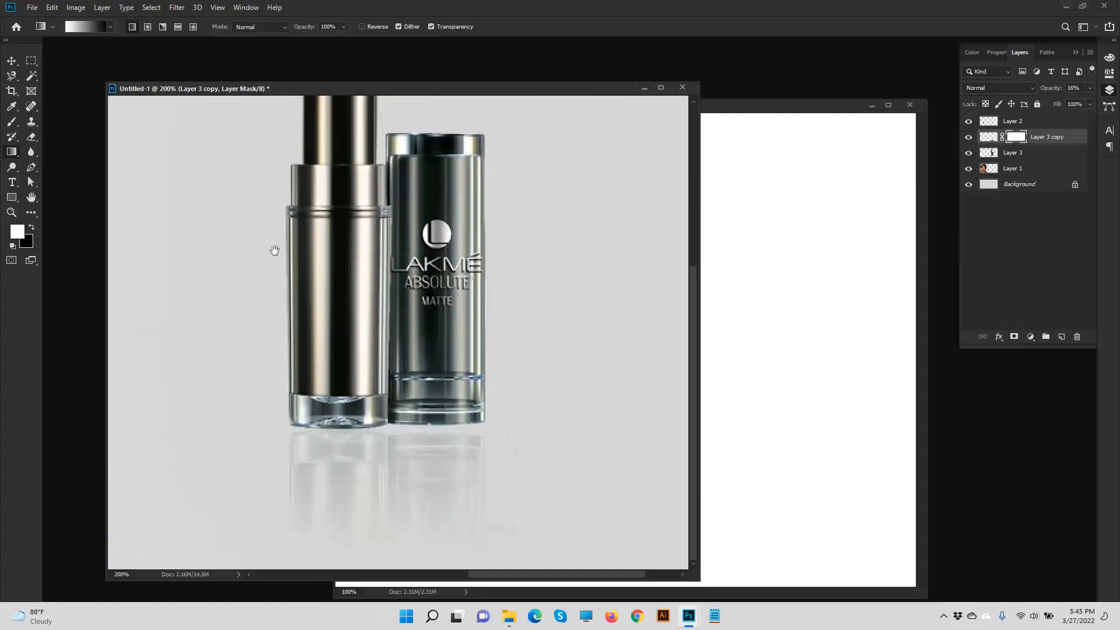
left_click(33, 66)
left_click(82, 72)
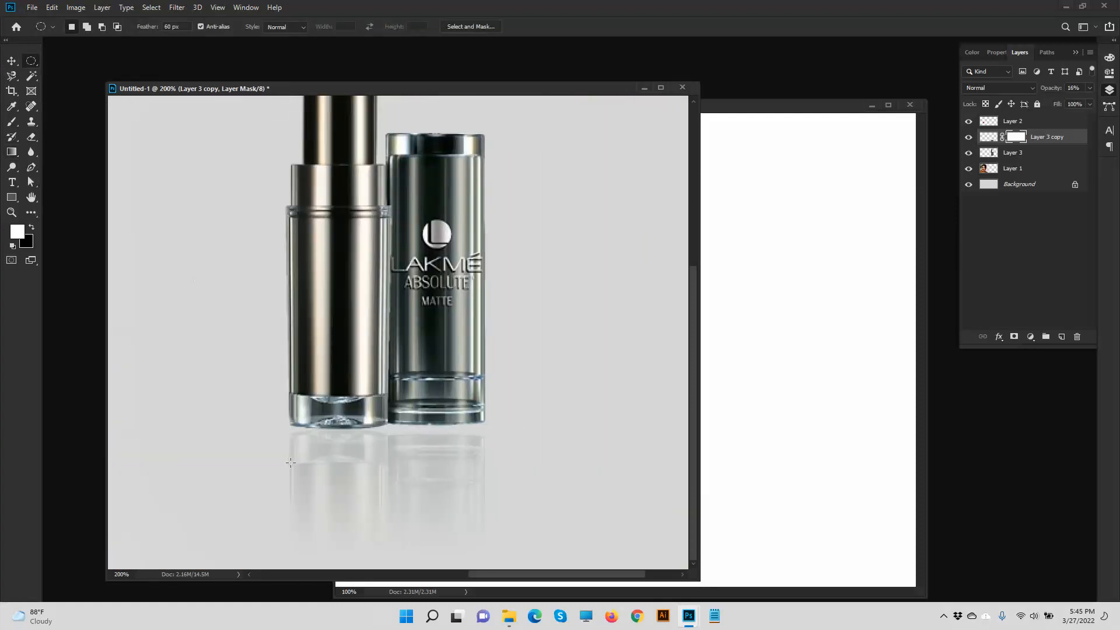
left_click(968, 153)
left_click(969, 153)
left_click(968, 139)
left_click(969, 139)
left_click(969, 138)
left_click(969, 138)
left_click(1034, 154)
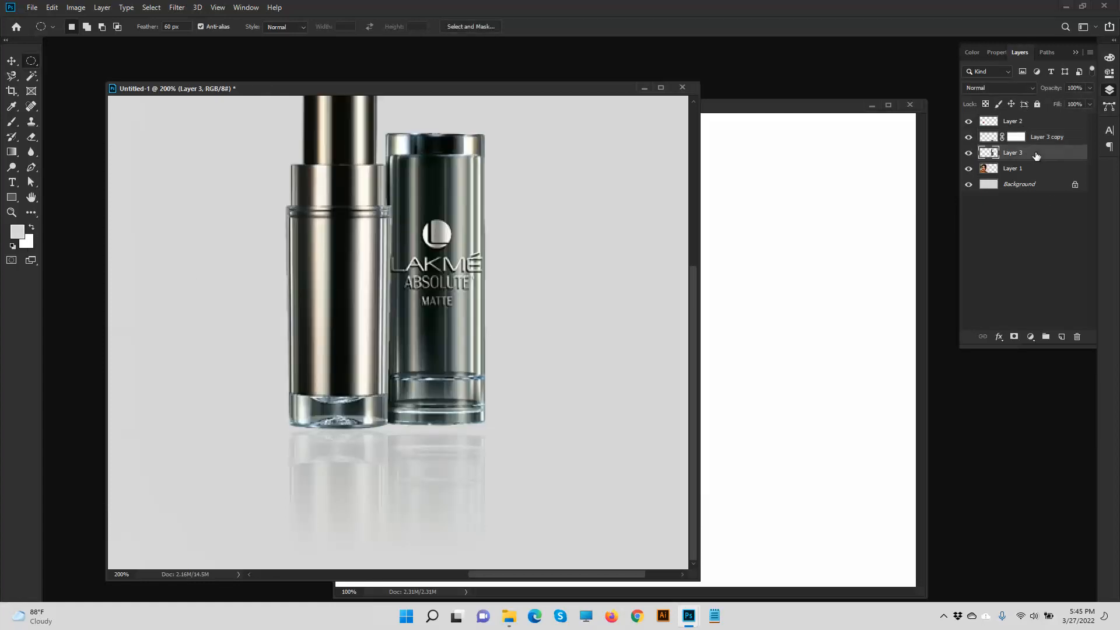
left_click(1061, 337)
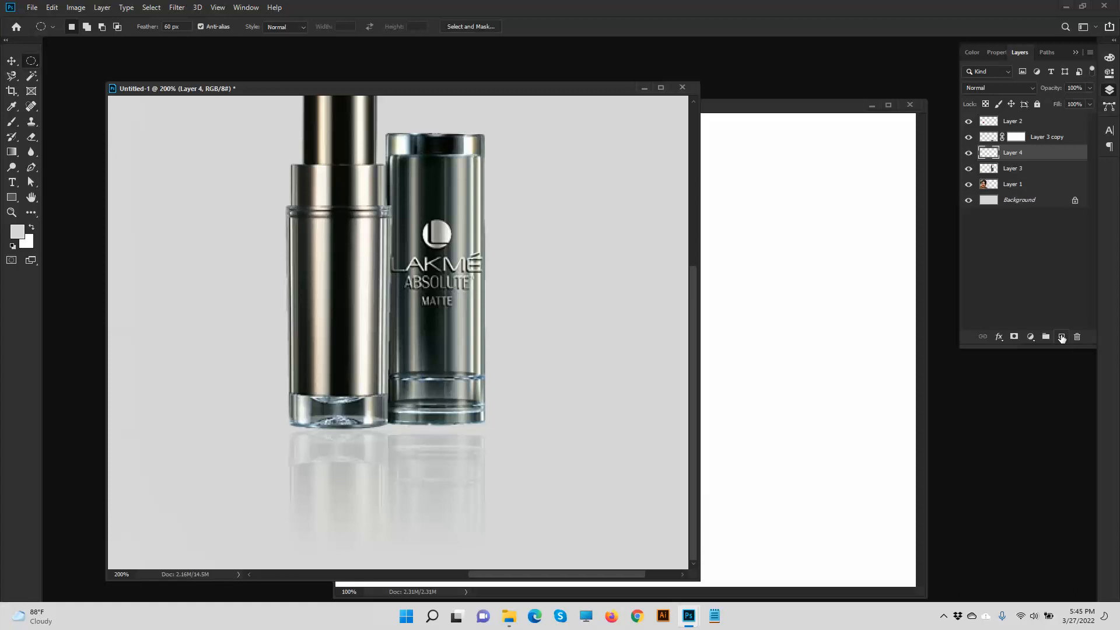
key("ctrl+z")
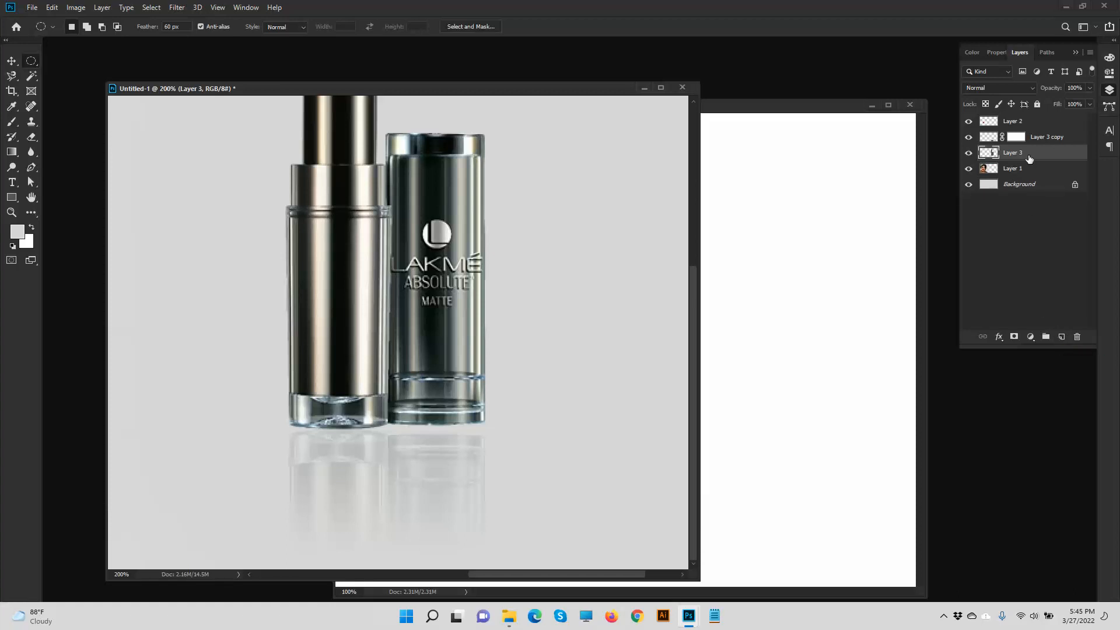
- Move Layer 3 copy beneath Layer 3 and add a new empty layer between them
left_click(1049, 136)
left_click_drag(1069, 138, 1071, 161)
left_click(1036, 140)
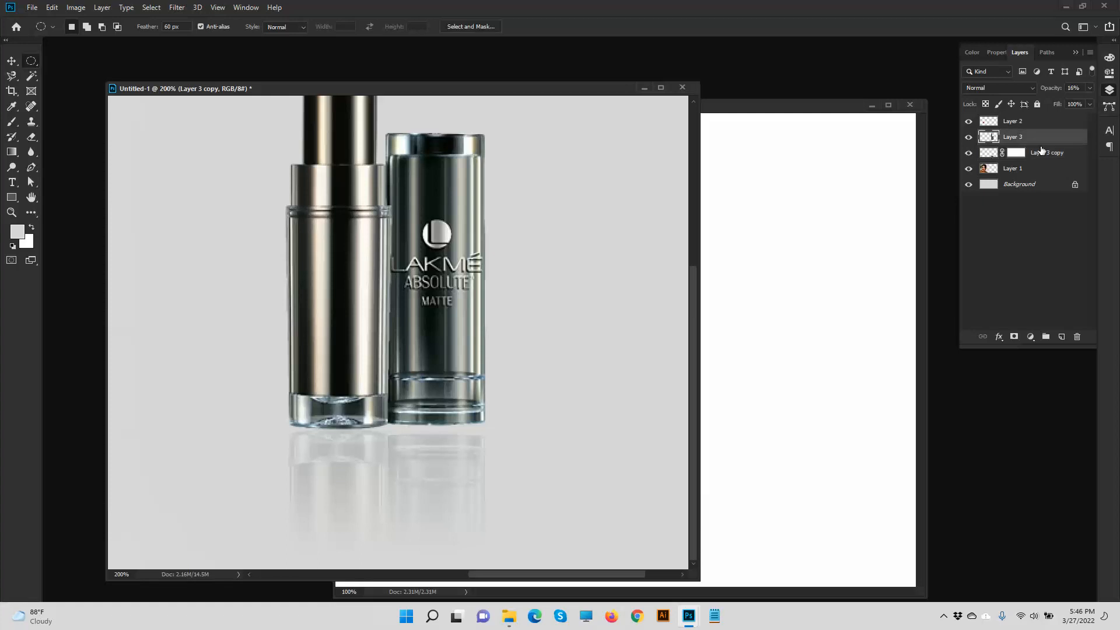
left_click(1052, 153)
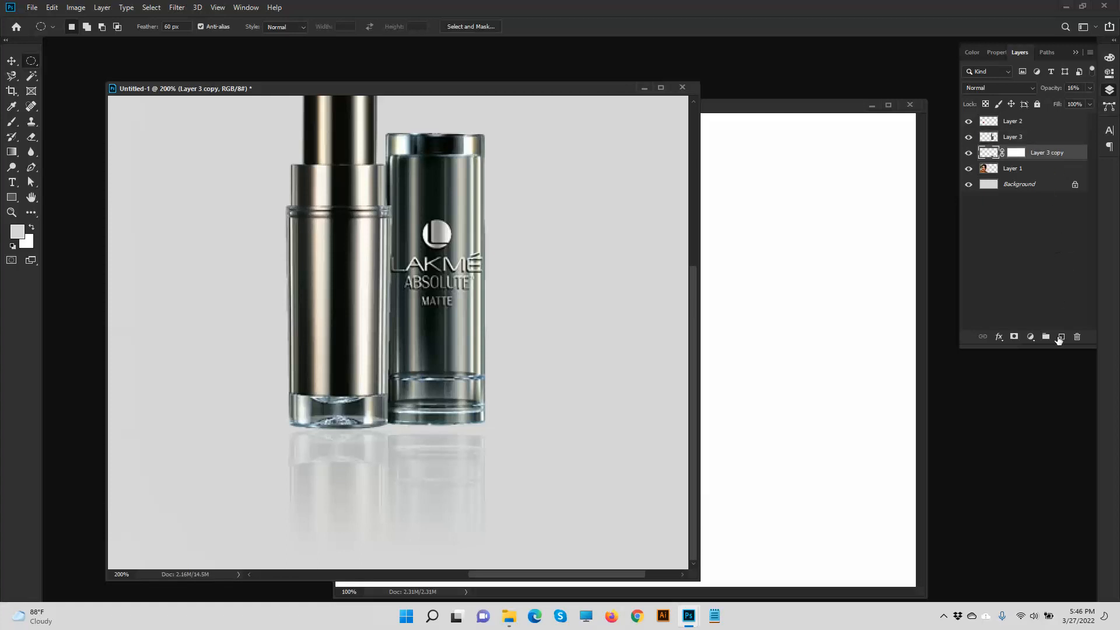
left_click(1061, 337)
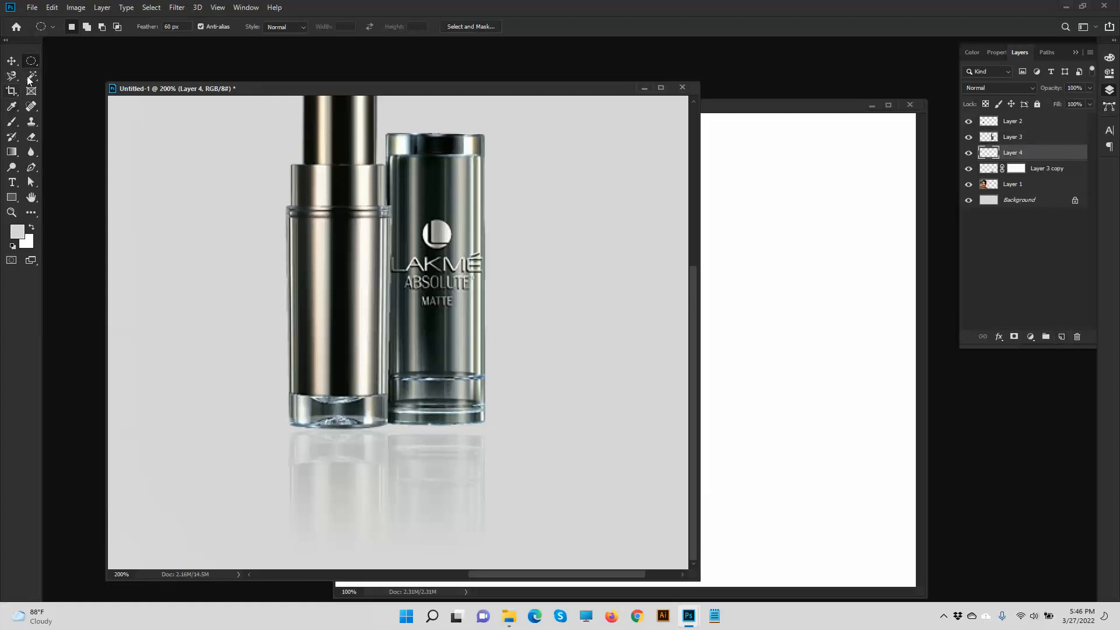
- Draw a thin elliptical selection with a 0 px feather across the bases of the lipstick and its cap
left_click_drag(273, 425, 500, 427)
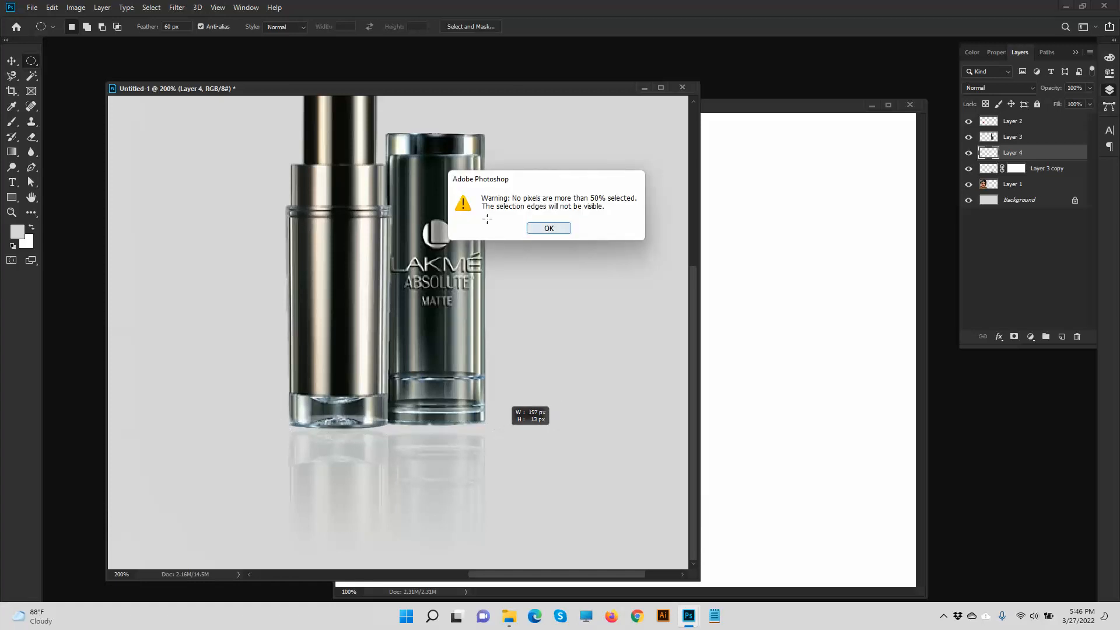
left_click(549, 228)
left_click(175, 26)
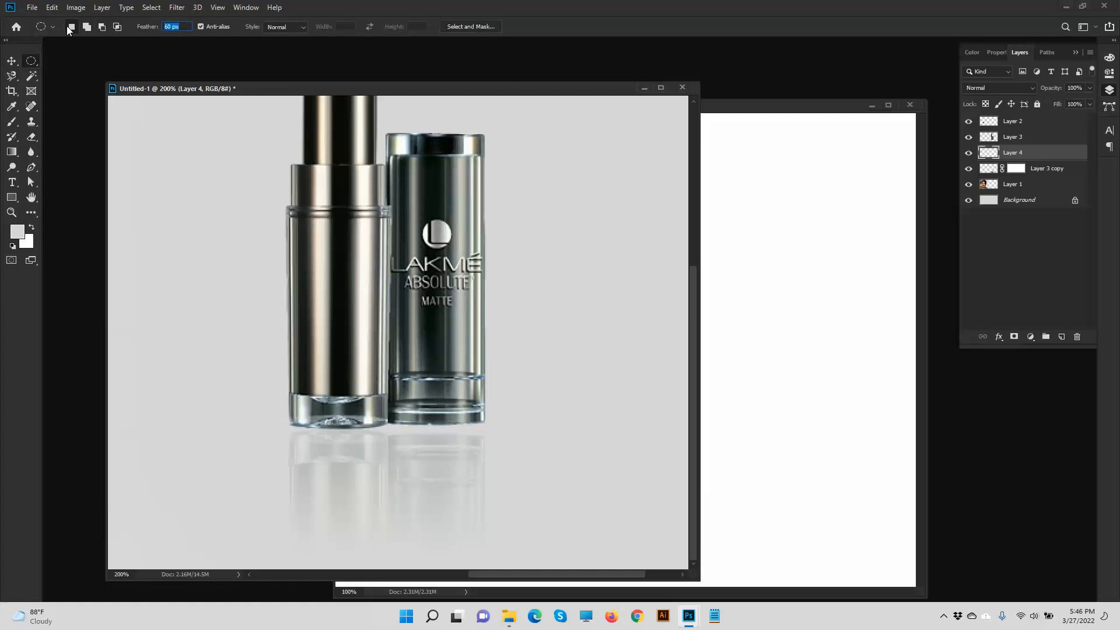
type("0")
key("Return")
left_click_drag(278, 422, 508, 430)
- Fill the elliptical selection with black (000000), deselect it and shift the ellipse so it sits evenly under the lipstick and cap
left_click(19, 236)
left_click_drag(744, 357, 712, 378)
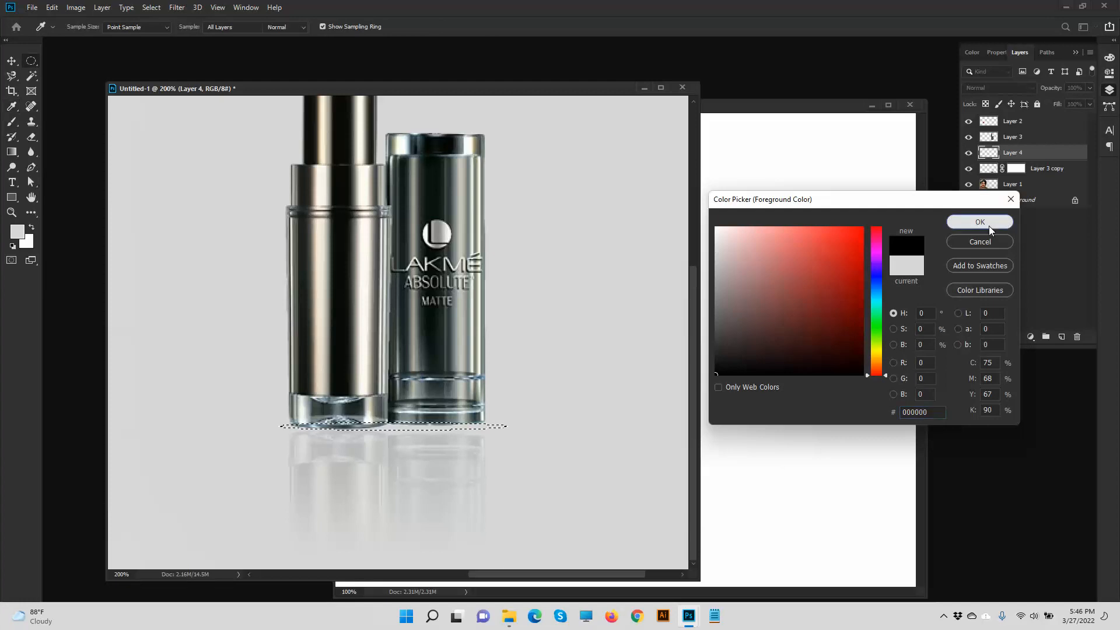
left_click(985, 224)
key("alt+BackSpace")
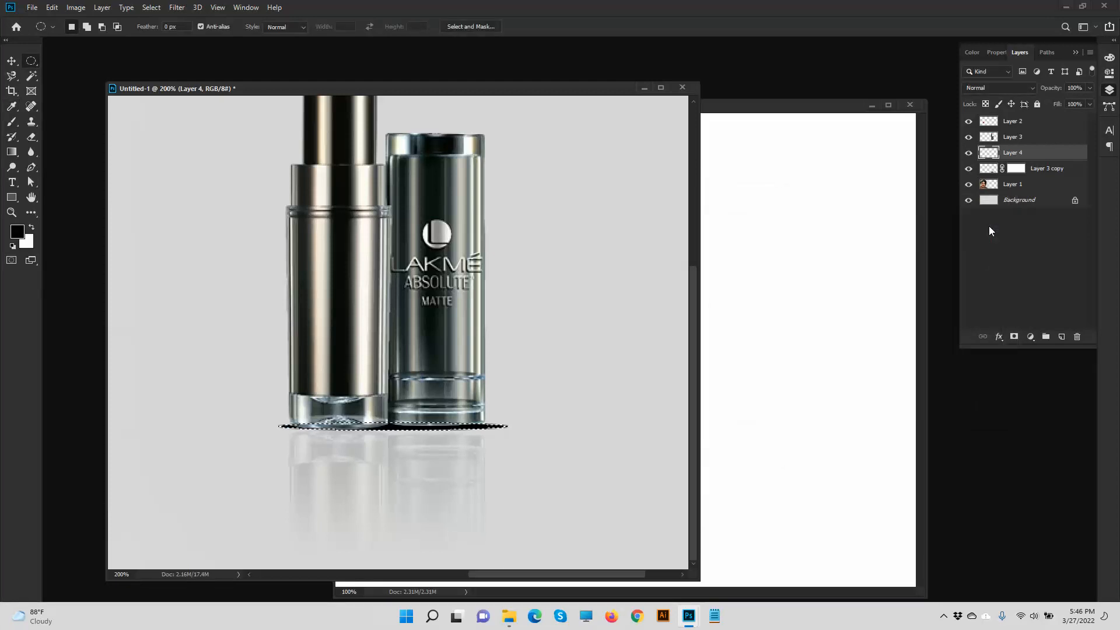
left_click(11, 60)
left_click_drag(492, 430, 489, 432)
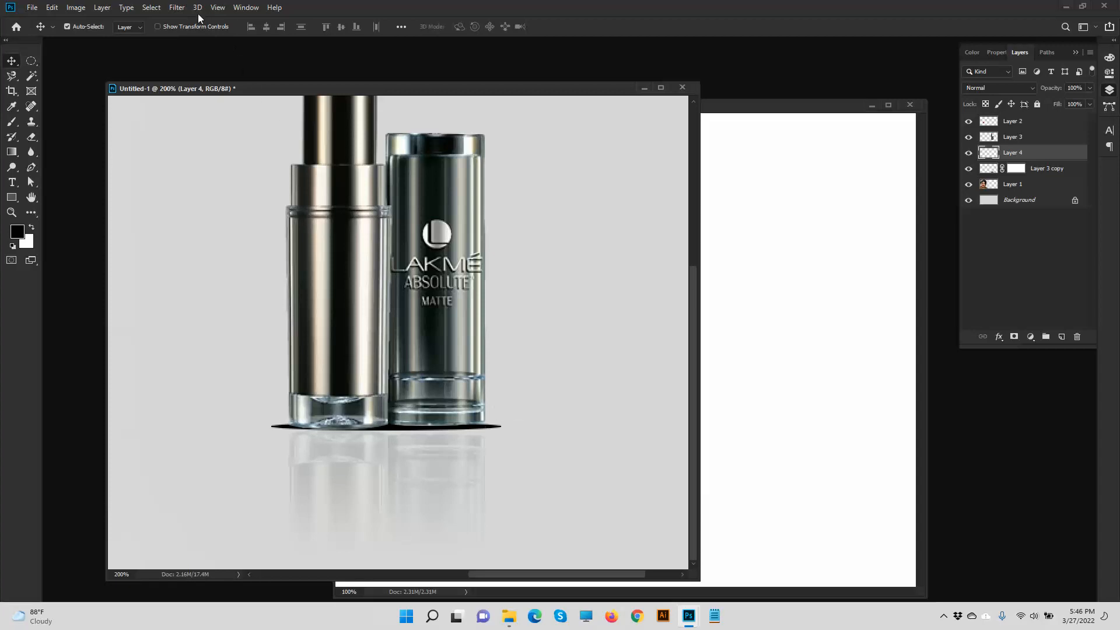
- Soften the black ellipse into a contact shadow with a Gaussian Blur of about 3.9 pixels radius
left_click(176, 9)
mouse_move(185, 143)
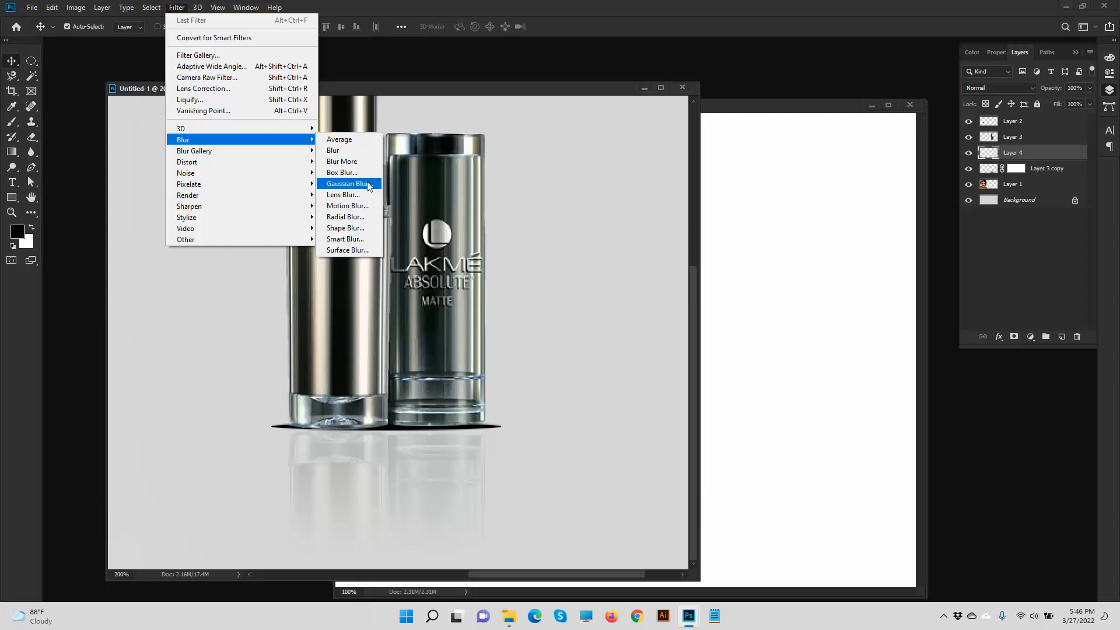
left_click(349, 183)
left_click_drag(810, 364, 792, 365)
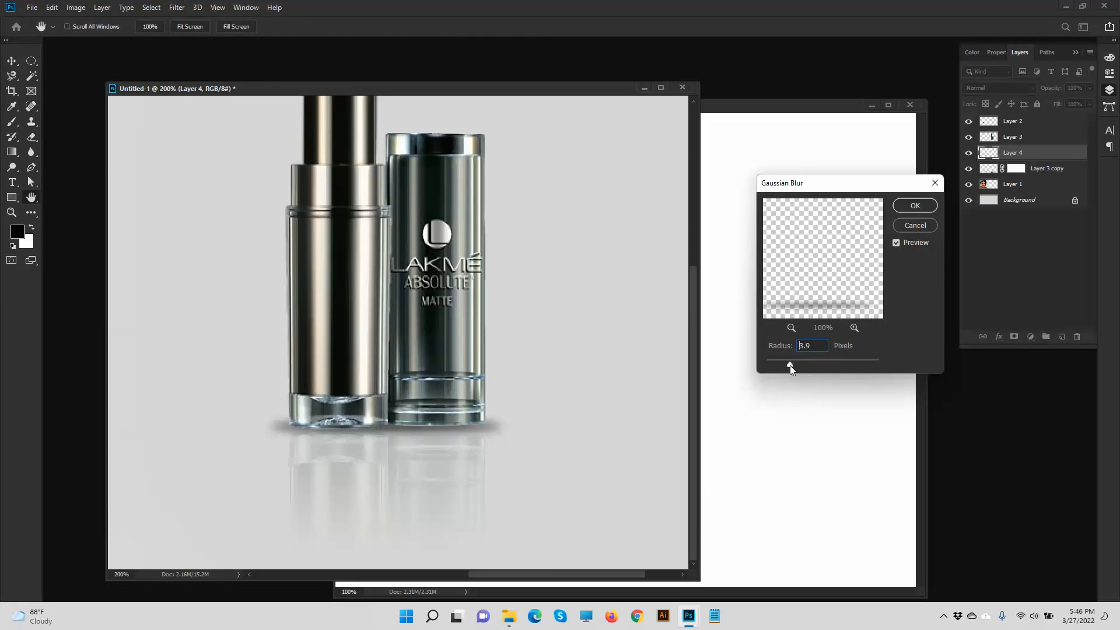
left_click_drag(791, 365, 791, 368)
left_click(914, 205)
- Reduce the blurred shadow layer's opacity to 57% and check the whole banner
left_click(1089, 90)
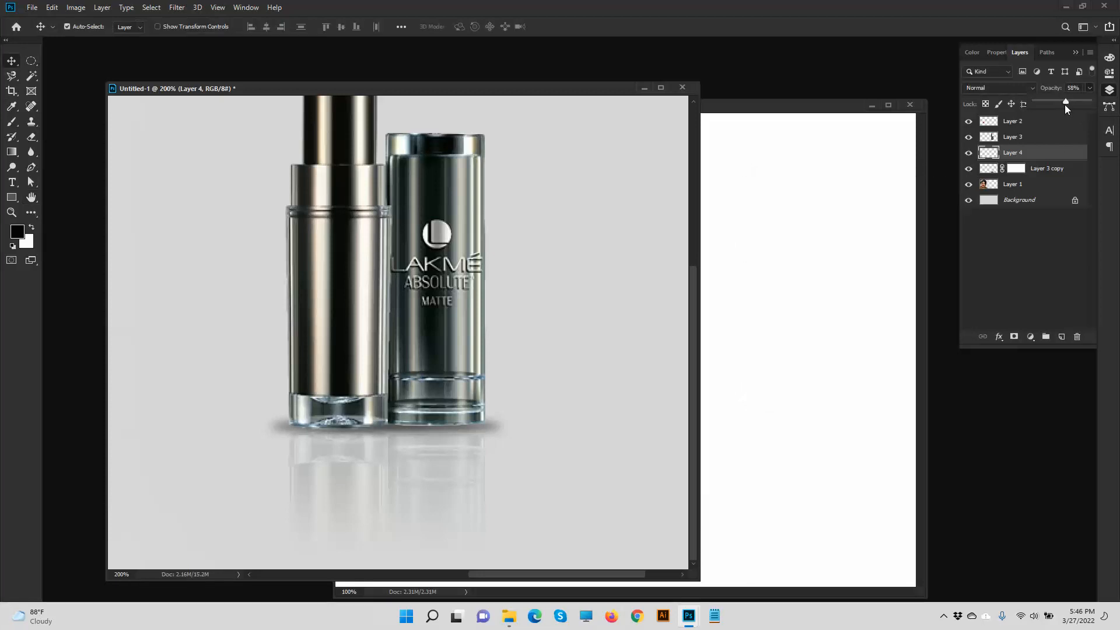
left_click_drag(1065, 104, 1063, 104)
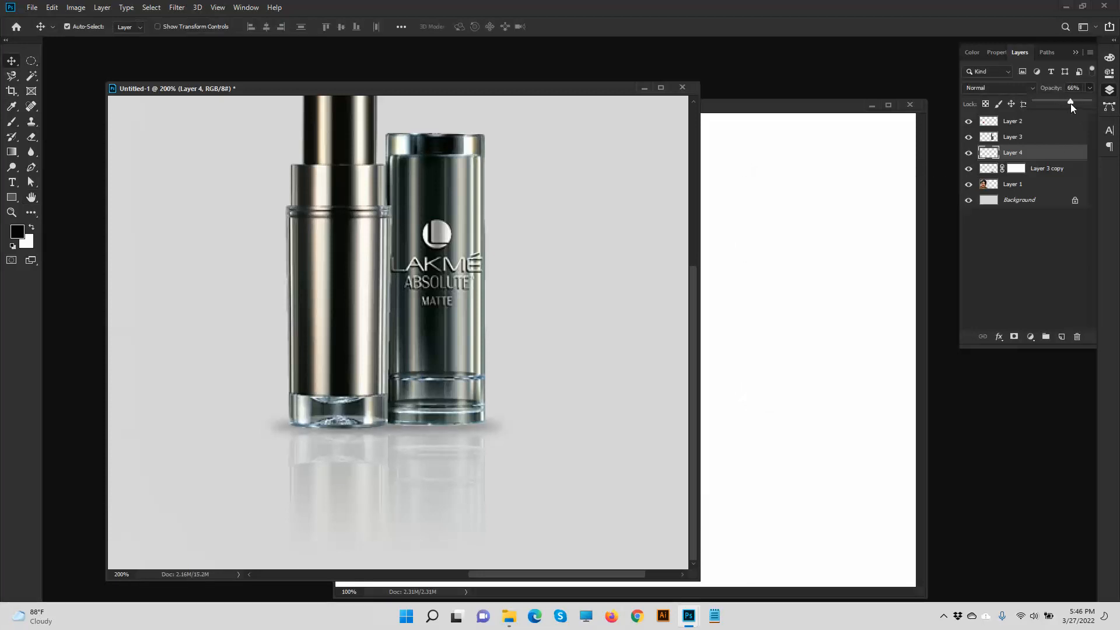
left_click_drag(1068, 104, 1063, 105)
key("ctrl+minus")
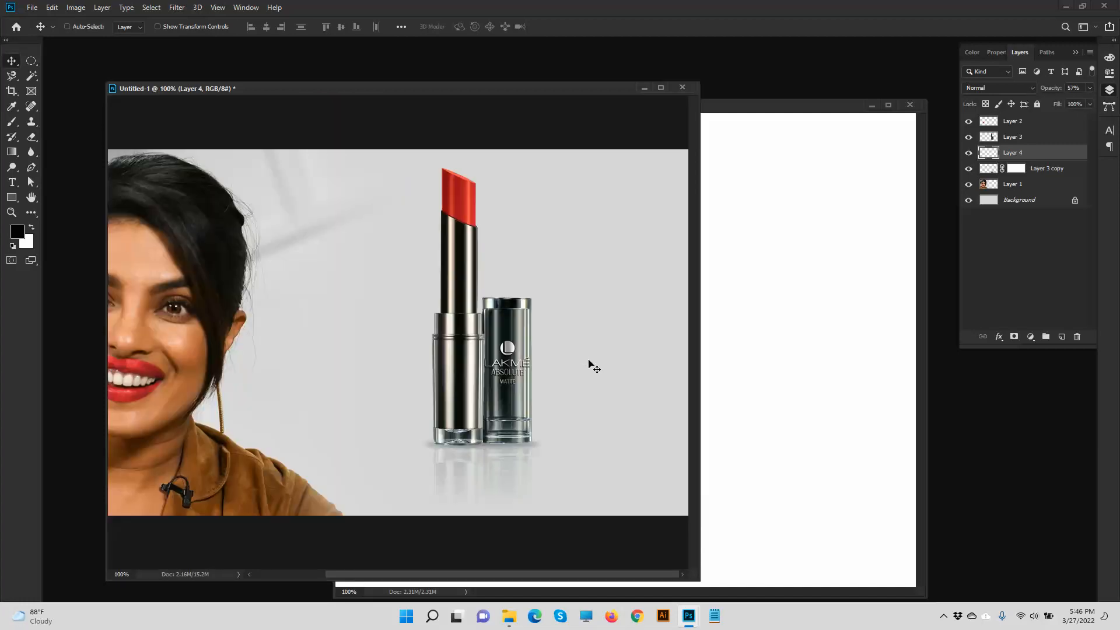
key("ctrl+minus")
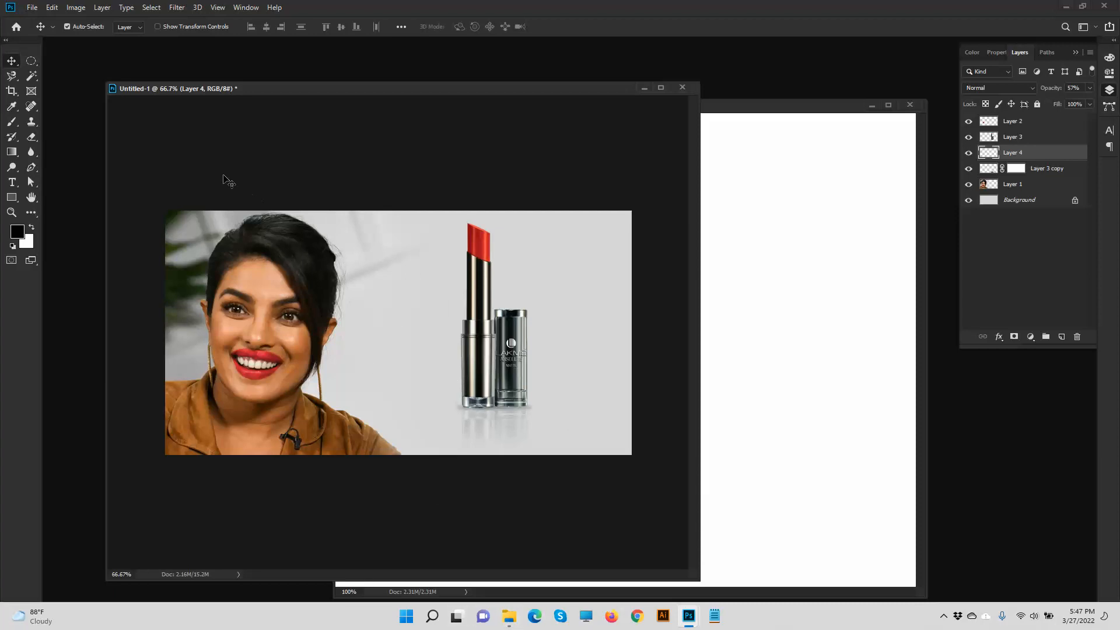
- Save the banner as the Photoshop file 223 in the Students Projects folder with Maximize Compatibility on
key("ctrl")
key("ctrl+s")
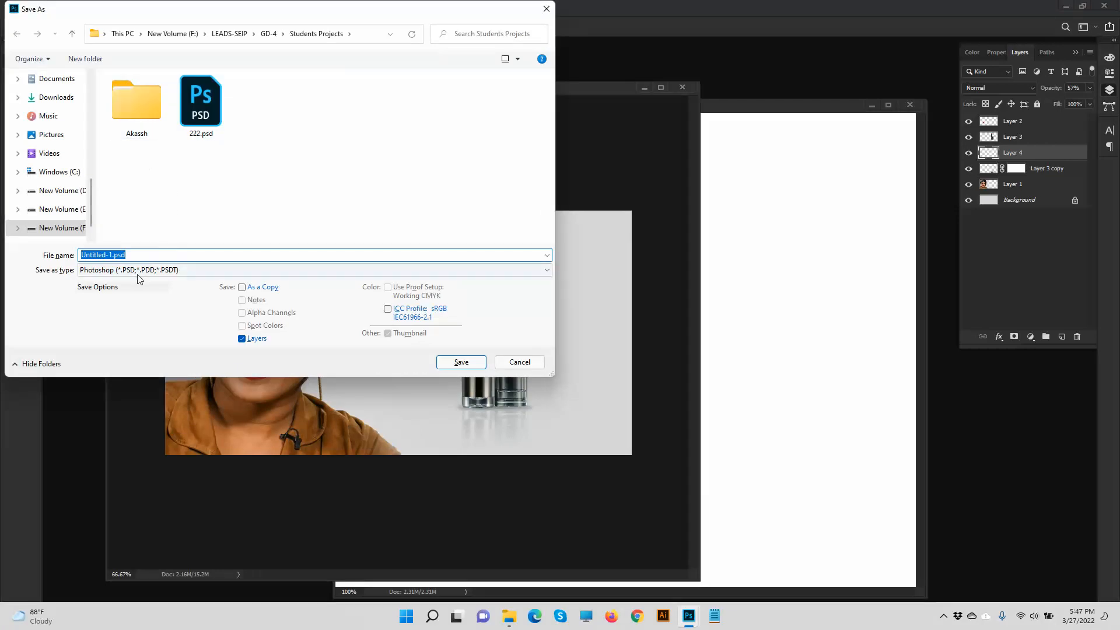
type("223")
left_click(462, 363)
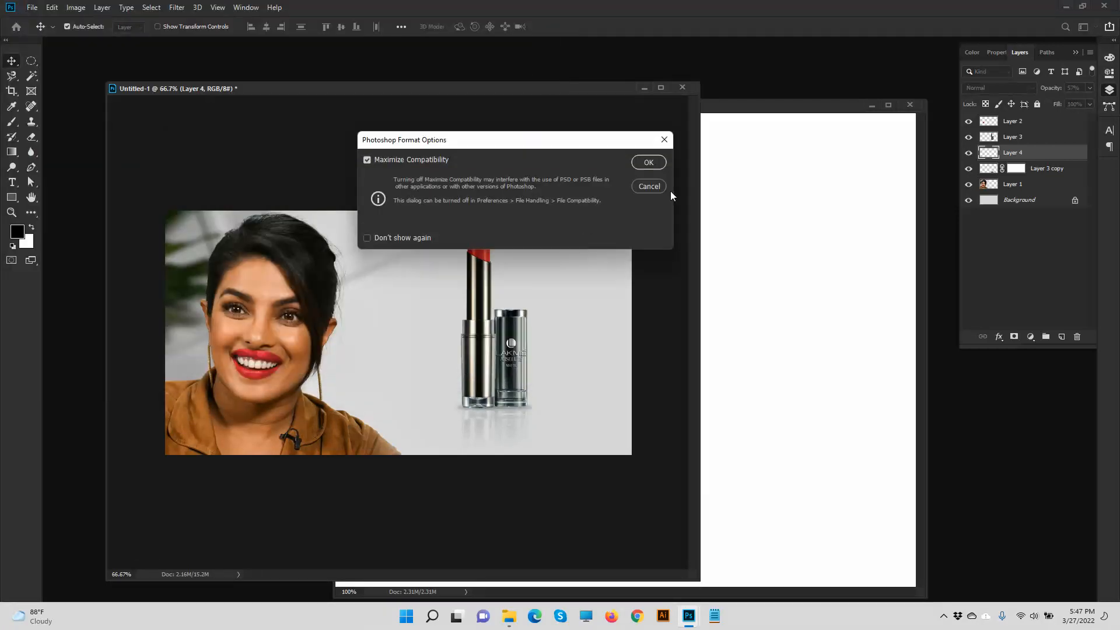
left_click(646, 163)
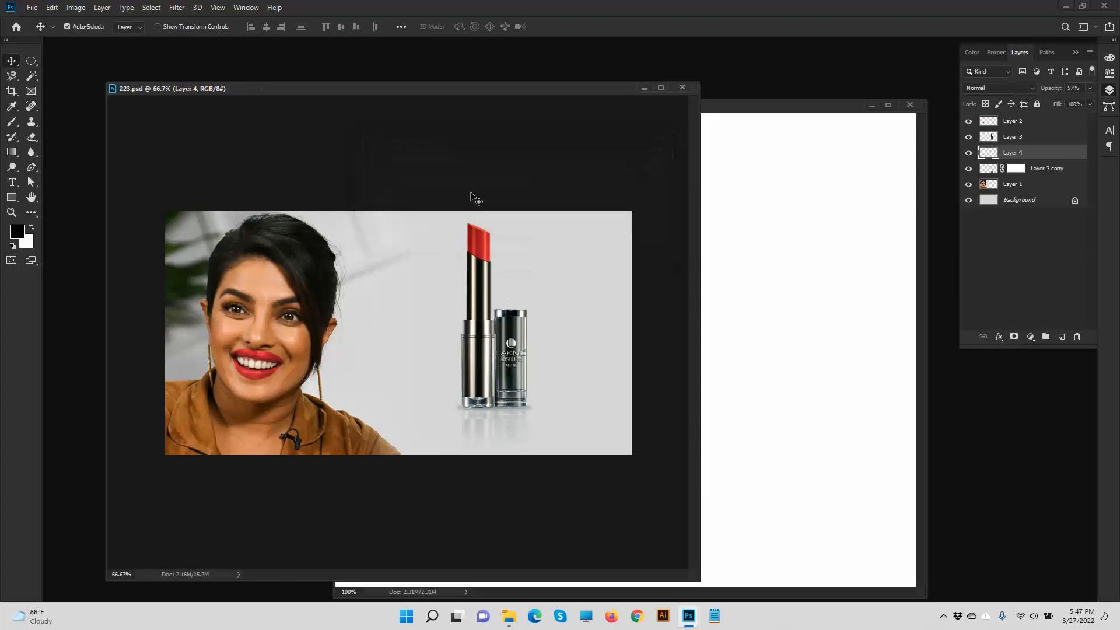
- Open the shoe photo P0.jpg from the Students Projects folder
left_click(32, 8)
left_click(41, 32)
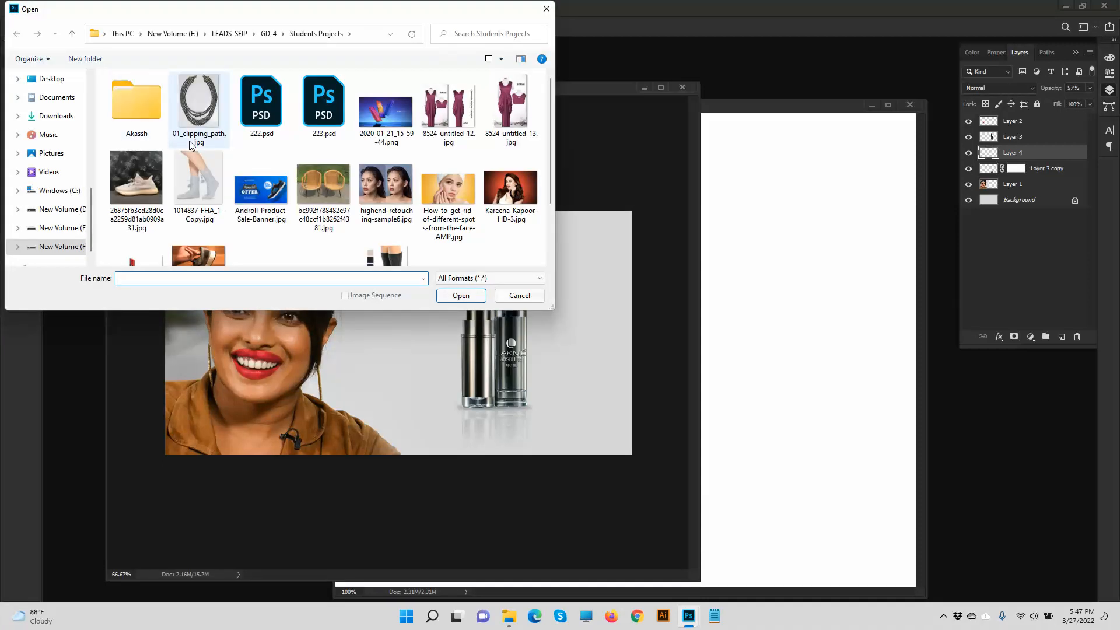
left_click(191, 145)
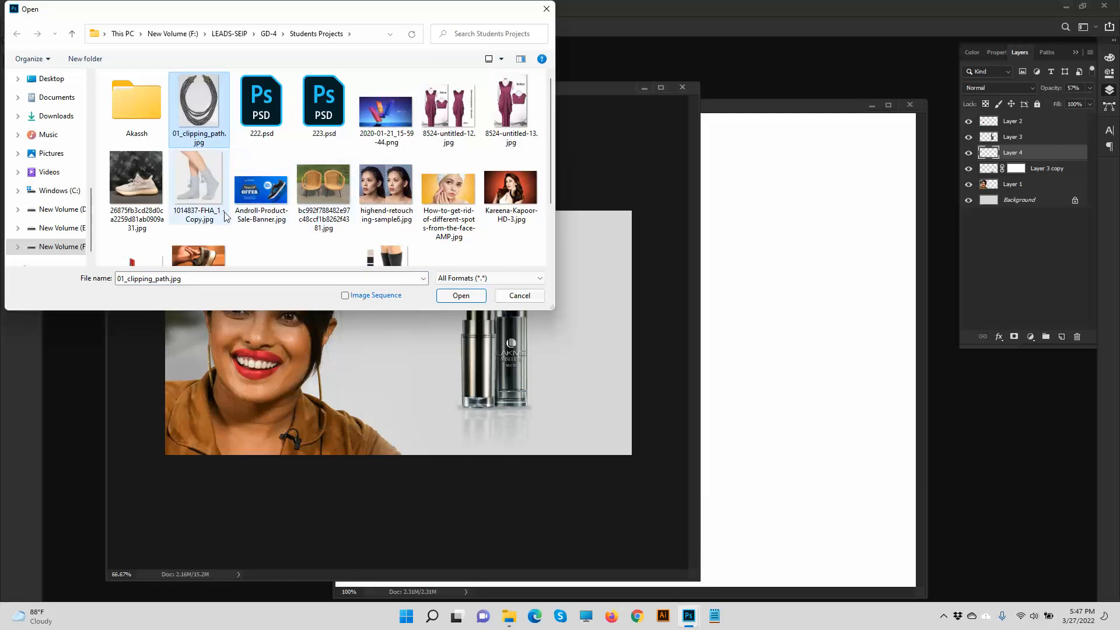
scroll(253, 202, "down", 1)
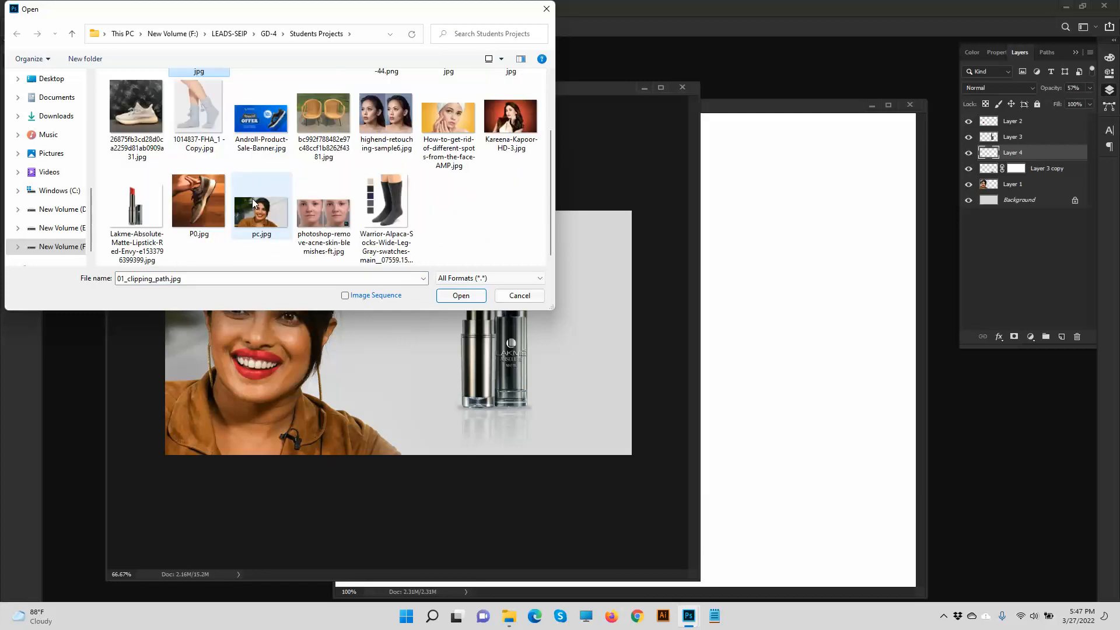
scroll(252, 202, "up", 1)
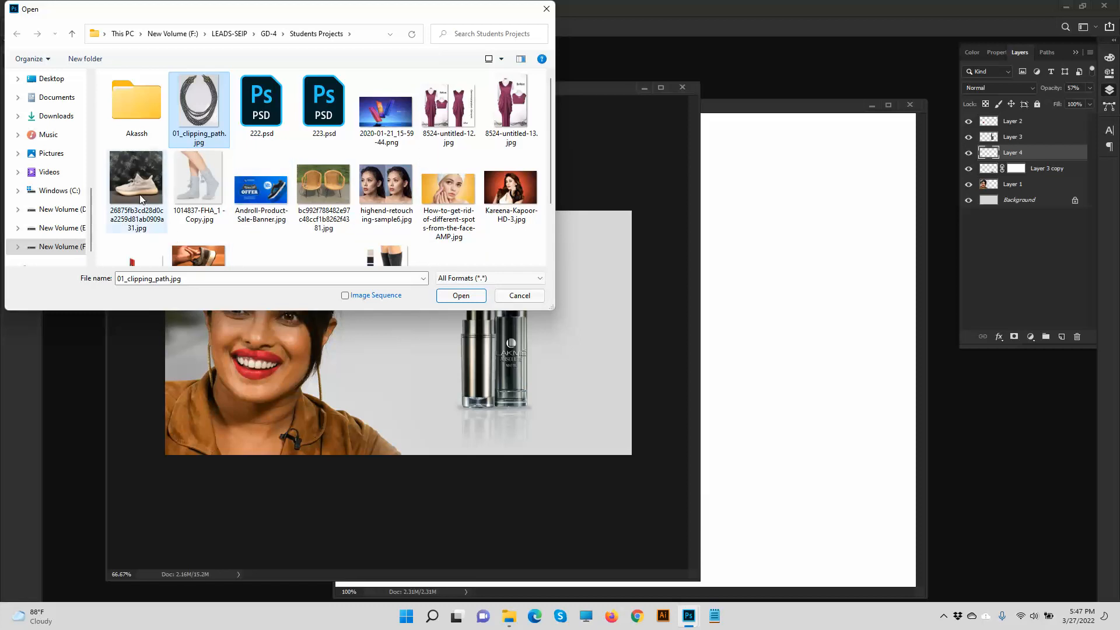
left_click(204, 260)
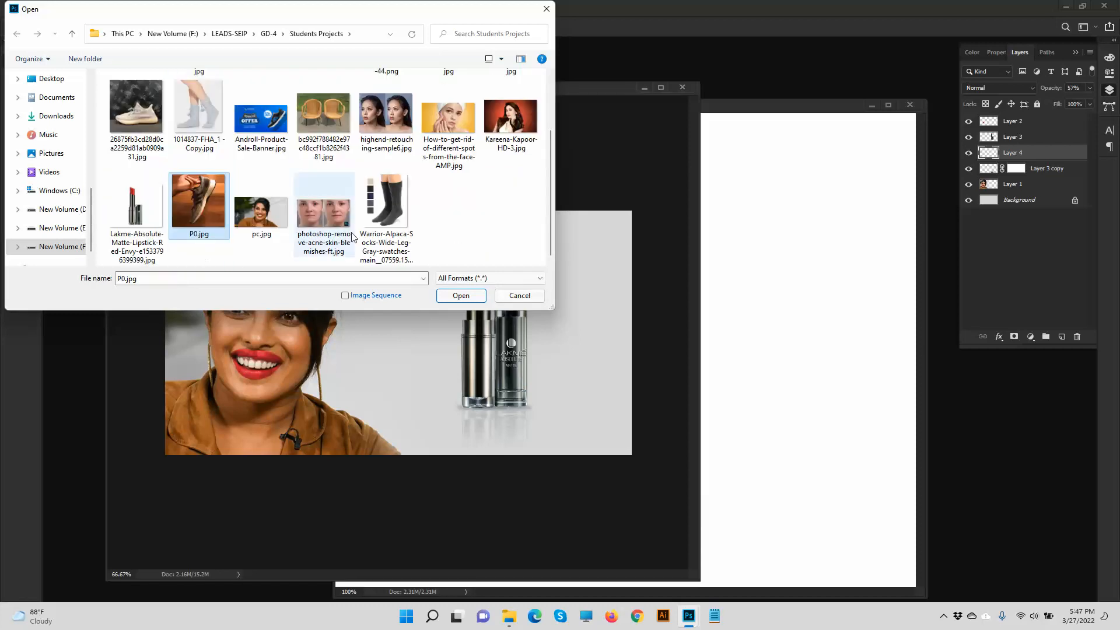
left_click(461, 295)
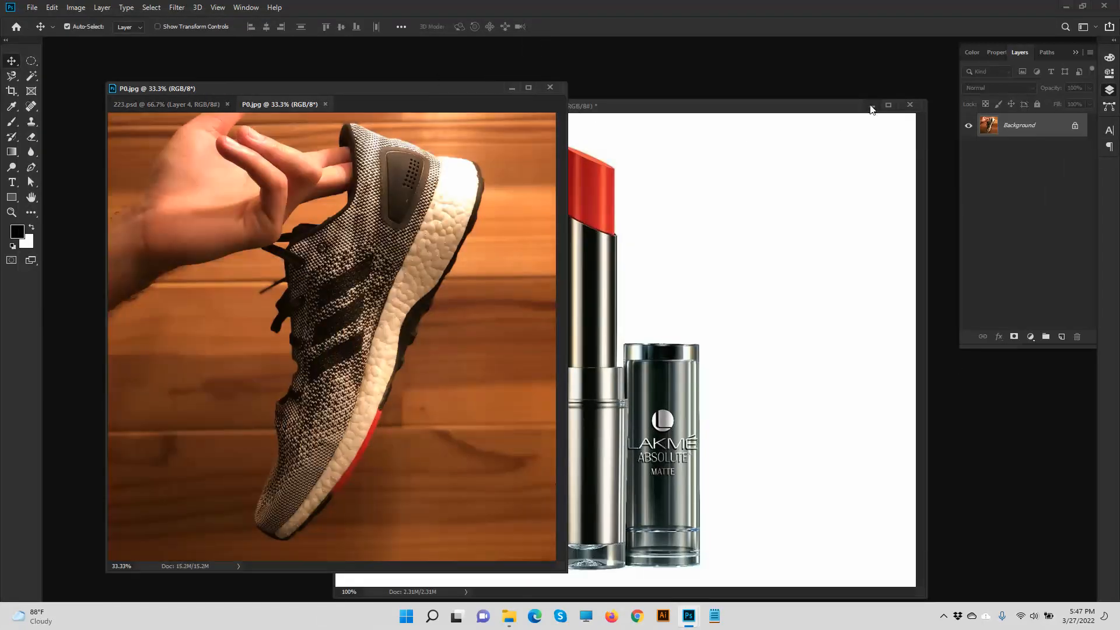
- Close the Lakme lipstick image without saving, close 223.psd and dock the P0.jpg window as a tab
left_click(909, 105)
left_click(553, 226)
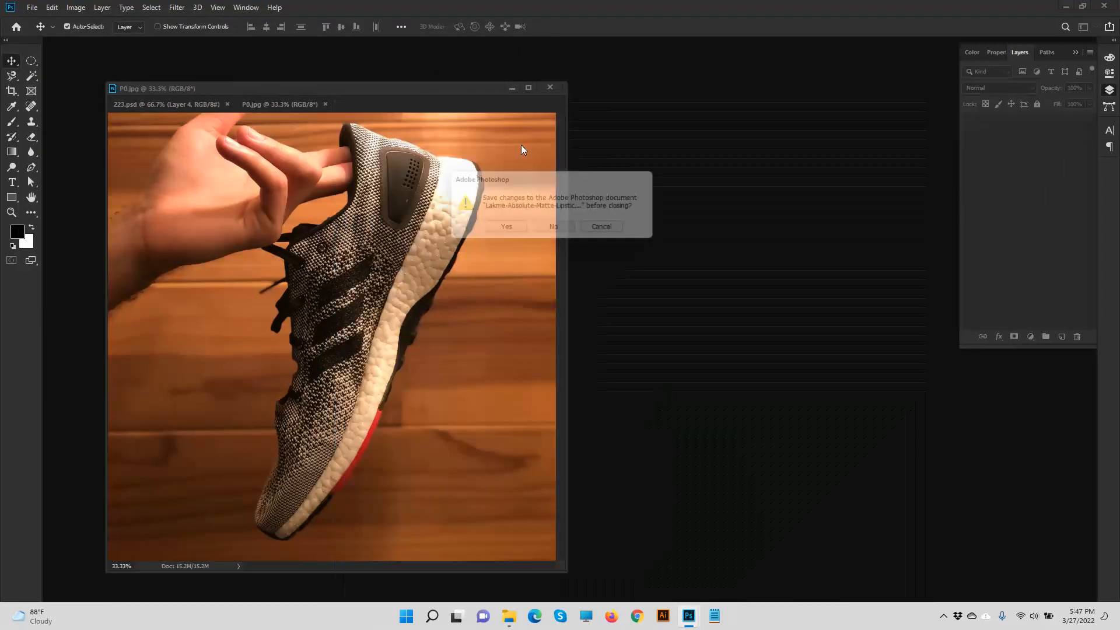
left_click_drag(152, 108, 294, 219)
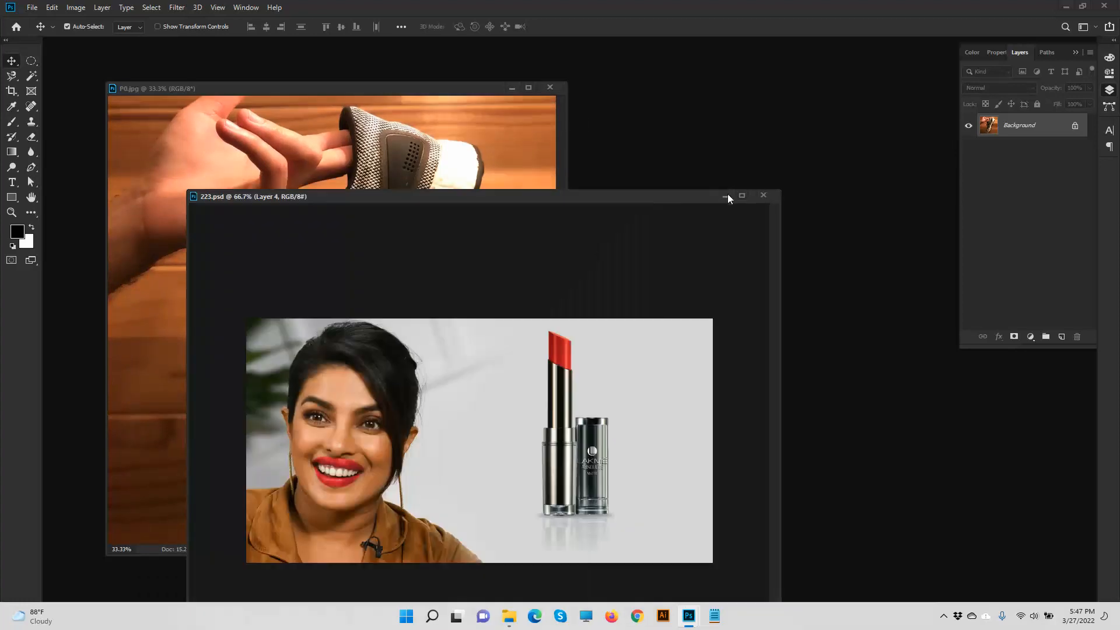
left_click(771, 198)
left_click_drag(407, 89, 532, 44)
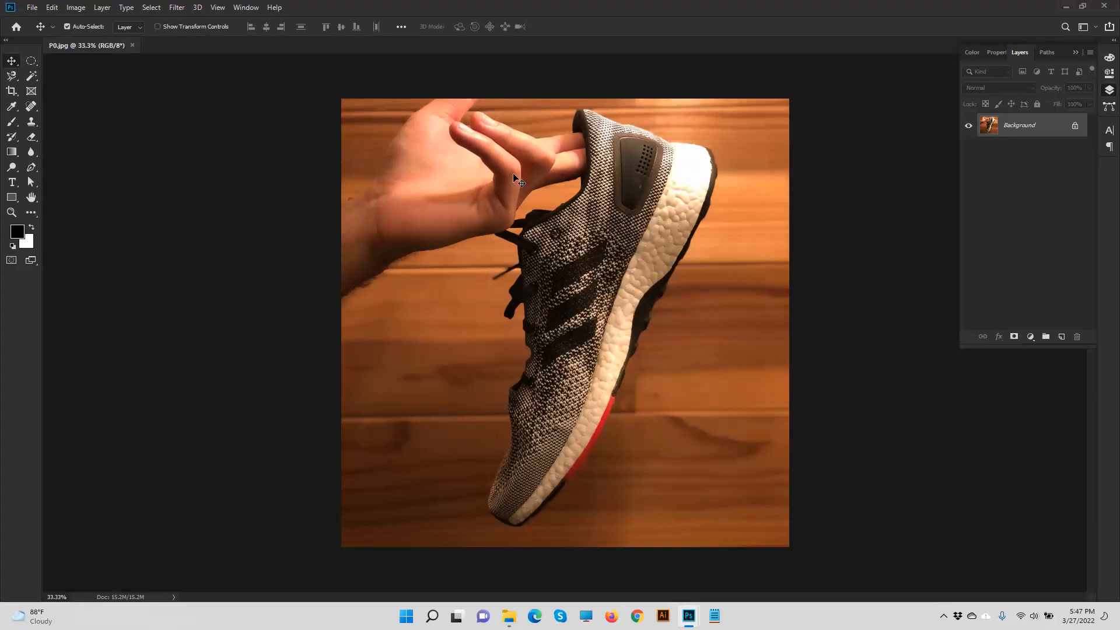
- Start a Pen tool path on the upper edge of the shoe's knit heel, just beyond the collar
key("ctrl+plus")
key("ctrl+plus")
left_click_drag(568, 165, 412, 422)
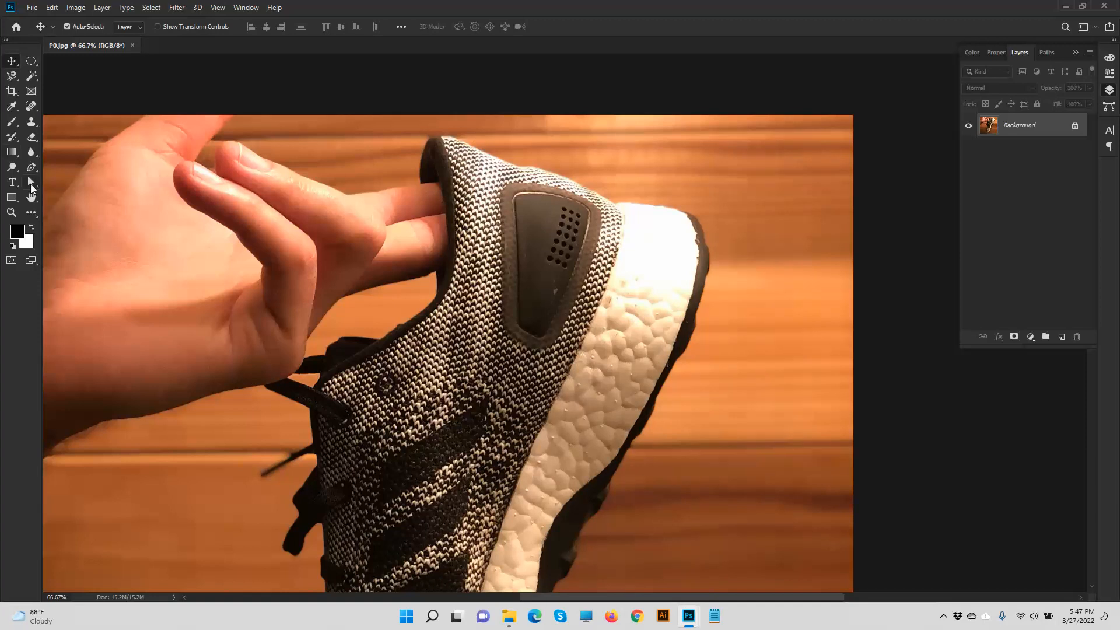
left_click(32, 168)
left_click(288, 431)
key("ctrl+z")
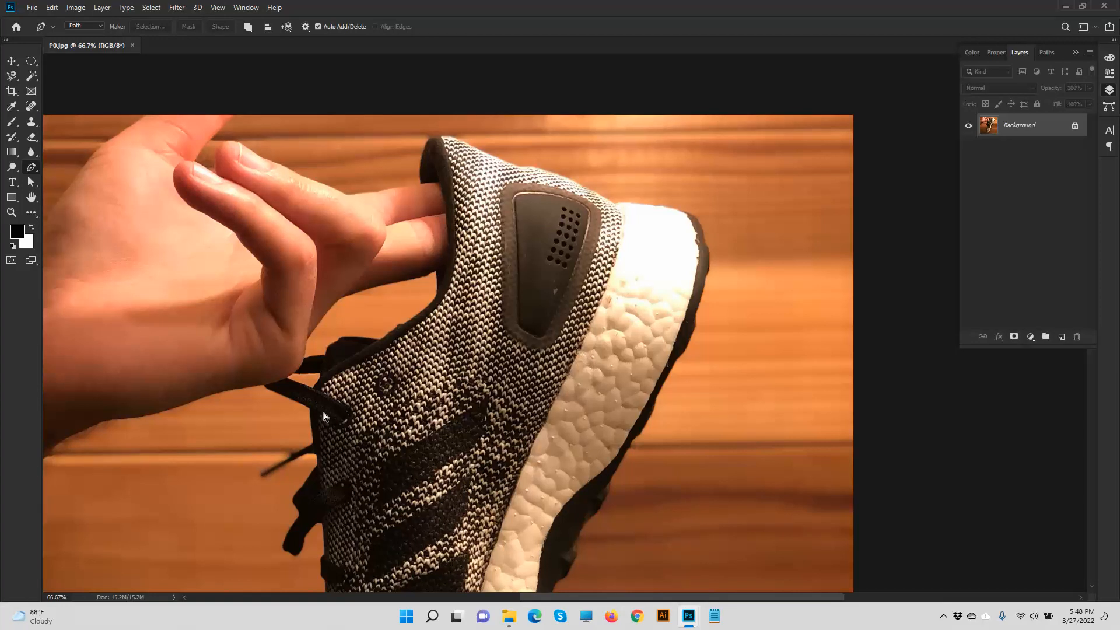
key("ctrl+plus")
key("ctrl+plus")
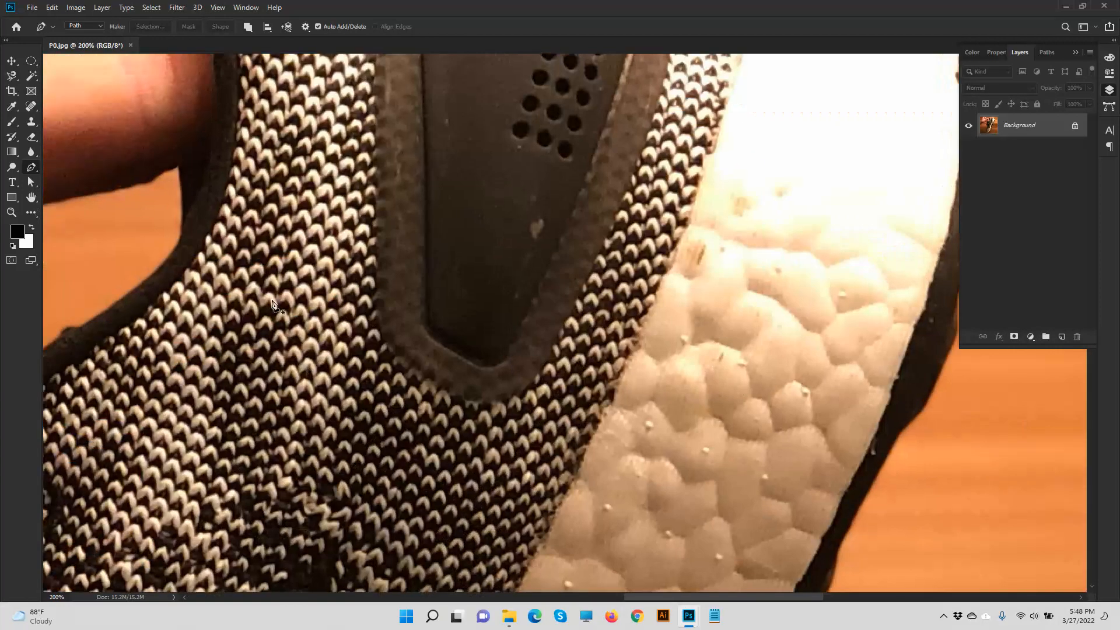
left_click_drag(383, 301, 659, 583)
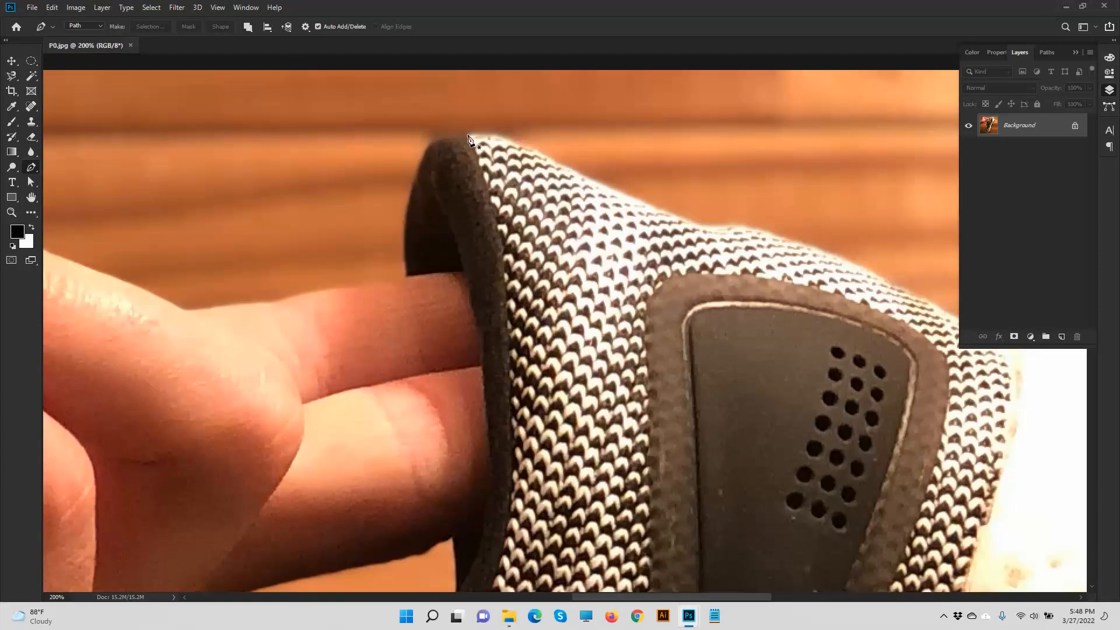
left_click(589, 178)
left_click(635, 205)
left_click(542, 152)
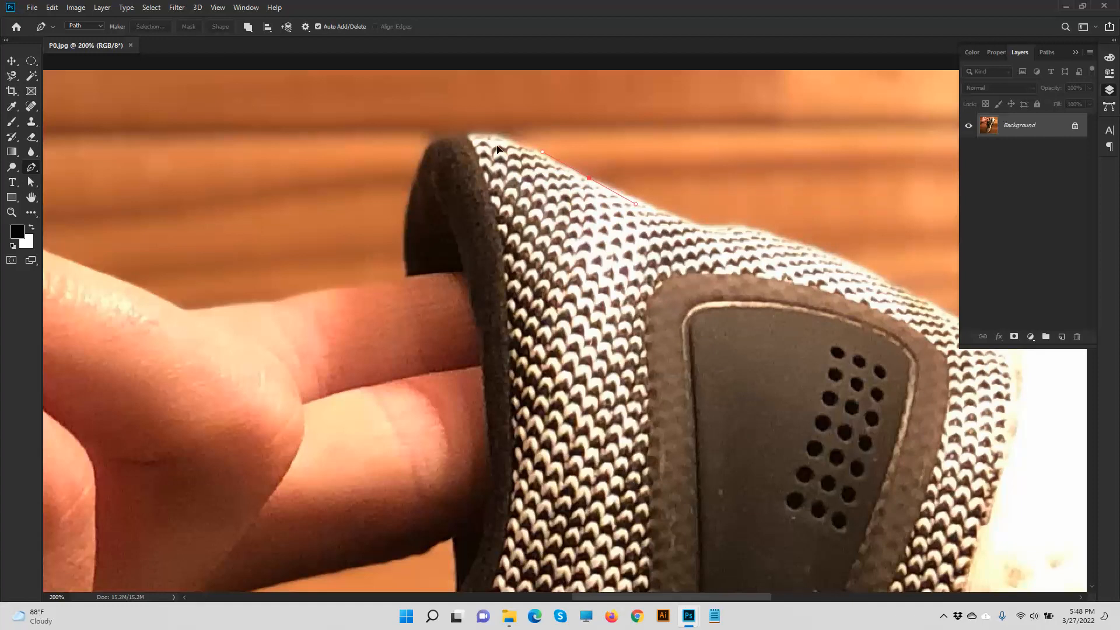
- Curve the path over the top of the shoe's collar and down its back edge to the upper finger
left_click_drag(468, 135, 425, 153)
left_click(469, 135, "alt")
left_click(429, 143, "alt")
left_click_drag(404, 241, 407, 270)
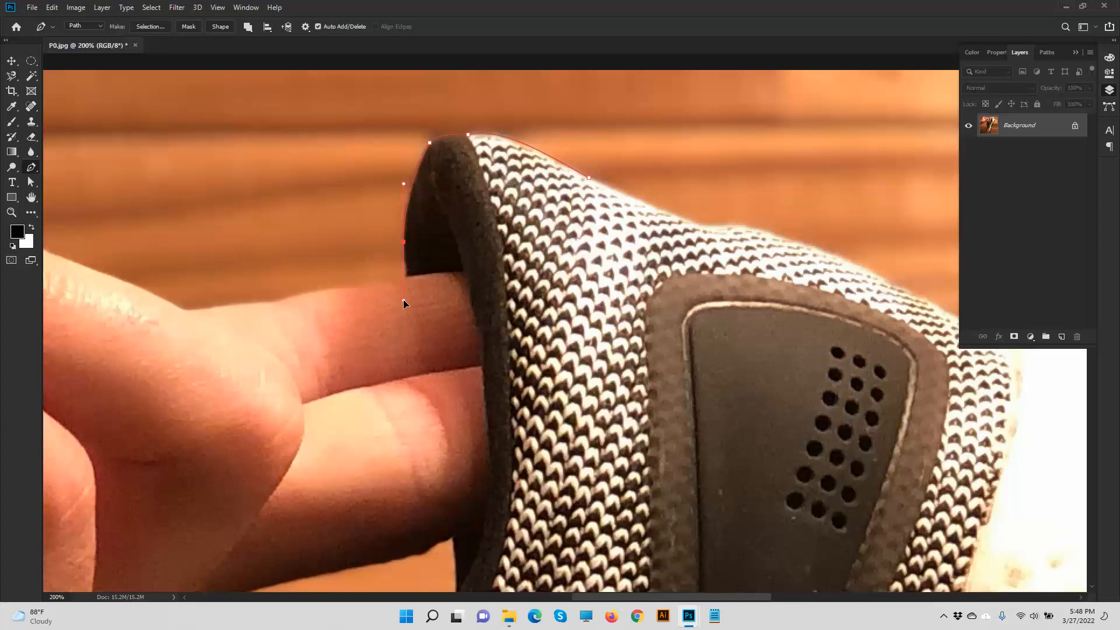
left_click(404, 241, "alt")
left_click(407, 275)
key("ctrl+z")
left_click(407, 275)
scroll(437, 233, "down", 5)
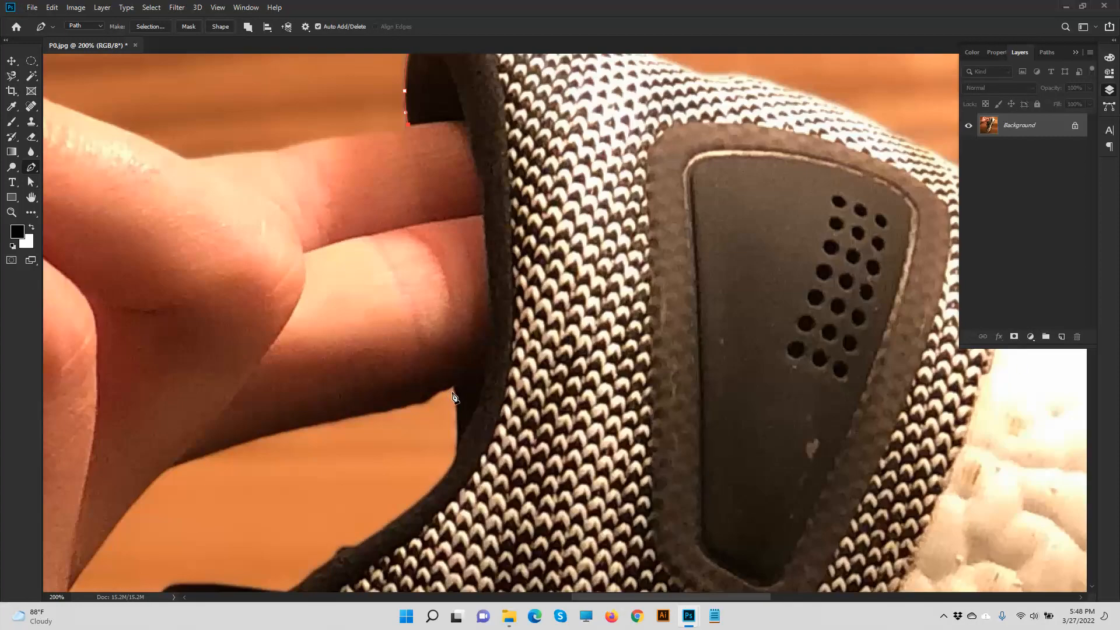
- Continue the path across the two fingers and down the dark inner edge of the shoe opening
left_click_drag(455, 394, 461, 491)
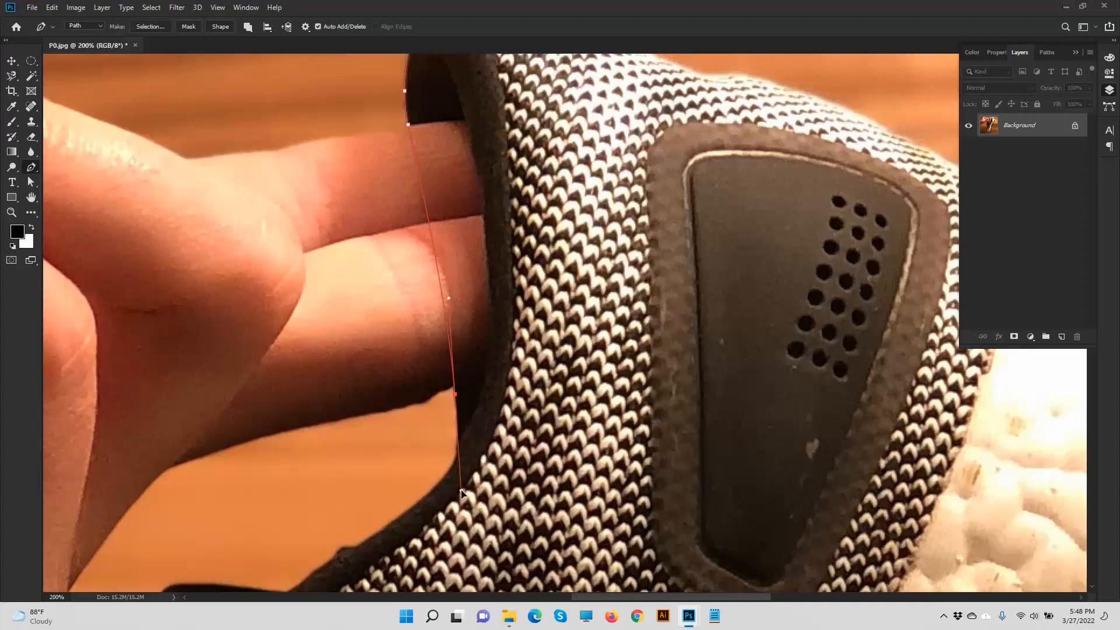
left_click(455, 394, "alt")
scroll(458, 396, "down", 5)
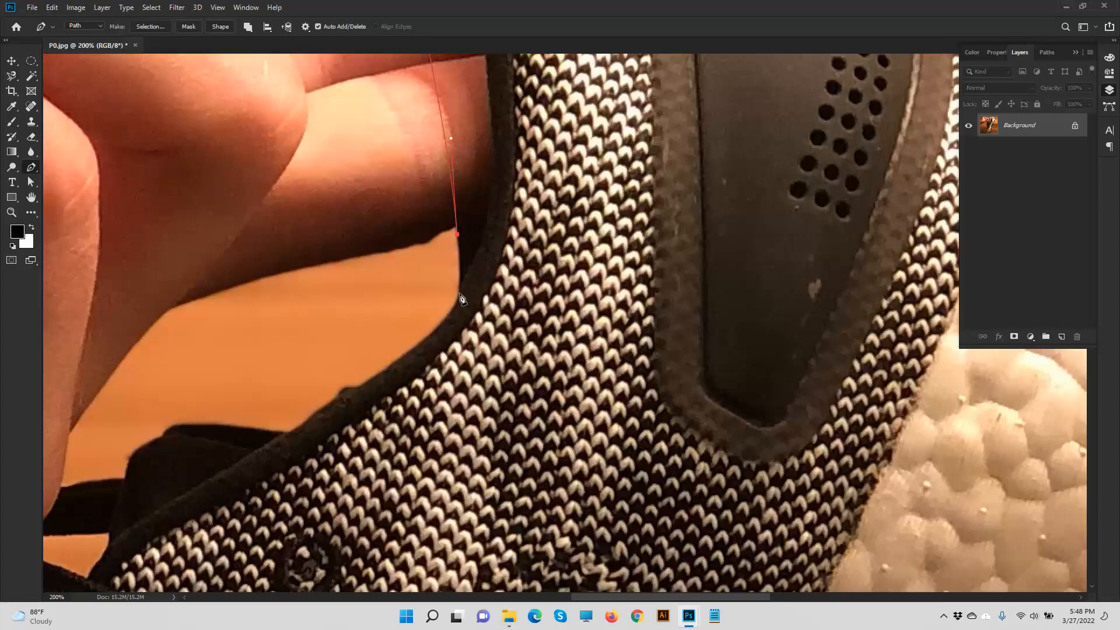
left_click_drag(458, 298, 454, 320)
- Trace the path along the dark collar rim to where the tongue emerges, breaking the curve handle at the corner
left_click_drag(404, 368, 496, 165)
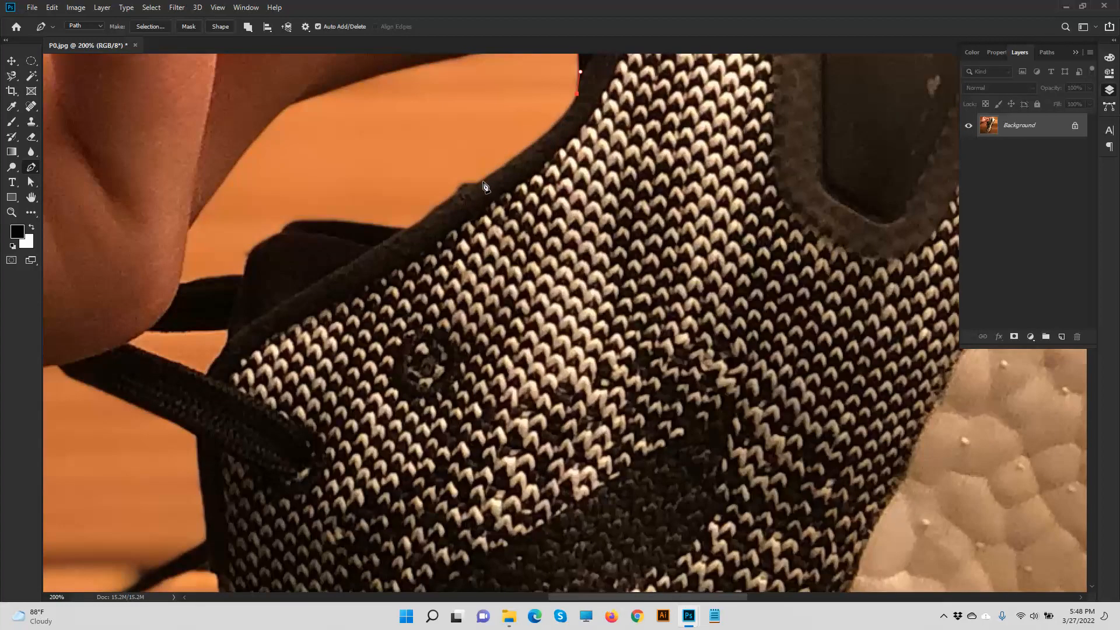
left_click_drag(440, 205, 318, 274)
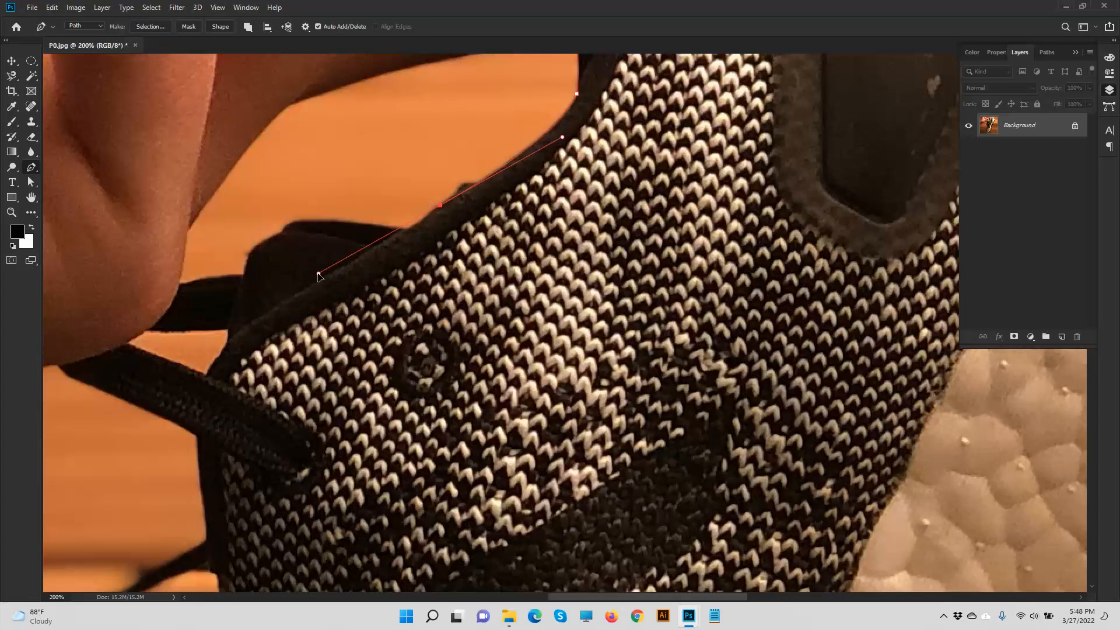
left_click(440, 206, "alt")
left_click_drag(408, 230, 318, 273)
key("ctrl+z")
key("ctrl+shift+z")
key("ctrl+z")
key("ctrl+z")
left_click(441, 206, "alt")
left_click(407, 230)
- Outline the shoe's black tongue with curved anchors over its top corner and down its outer side
left_click_drag(304, 221, 283, 222)
left_click(305, 221, "alt")
left_click_drag(283, 231, 285, 245)
left_click(283, 233, "alt")
left_click_drag(248, 259, 247, 276)
- Carry the path along the upper lace, over the edge of the hand and around to the lower lace
left_click_drag(243, 280, 331, 137)
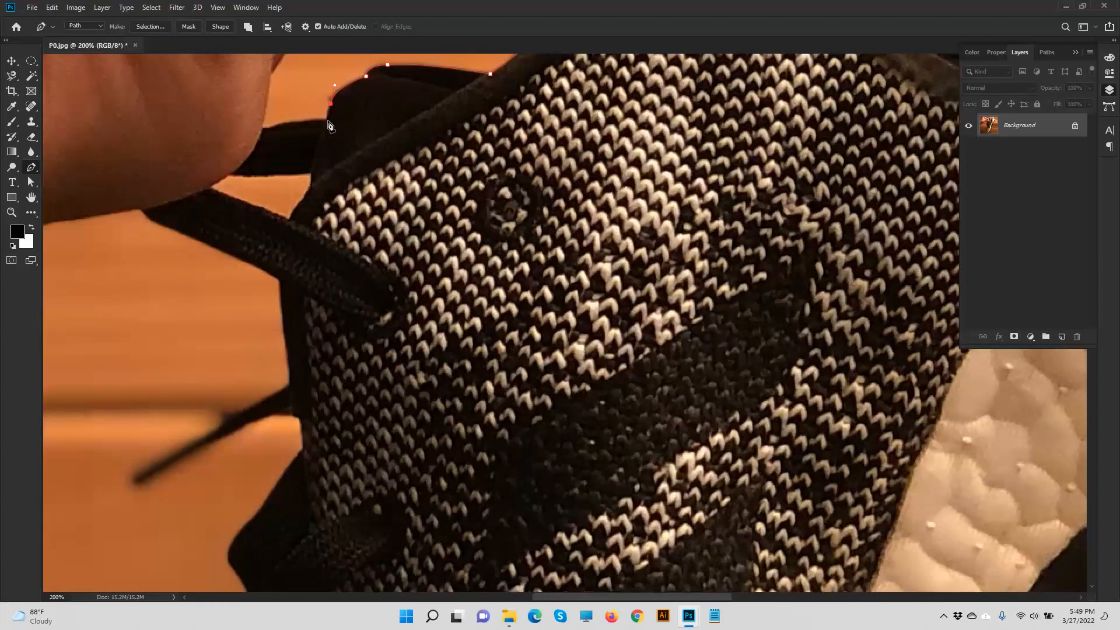
left_click(262, 126)
left_click_drag(264, 133, 398, 126)
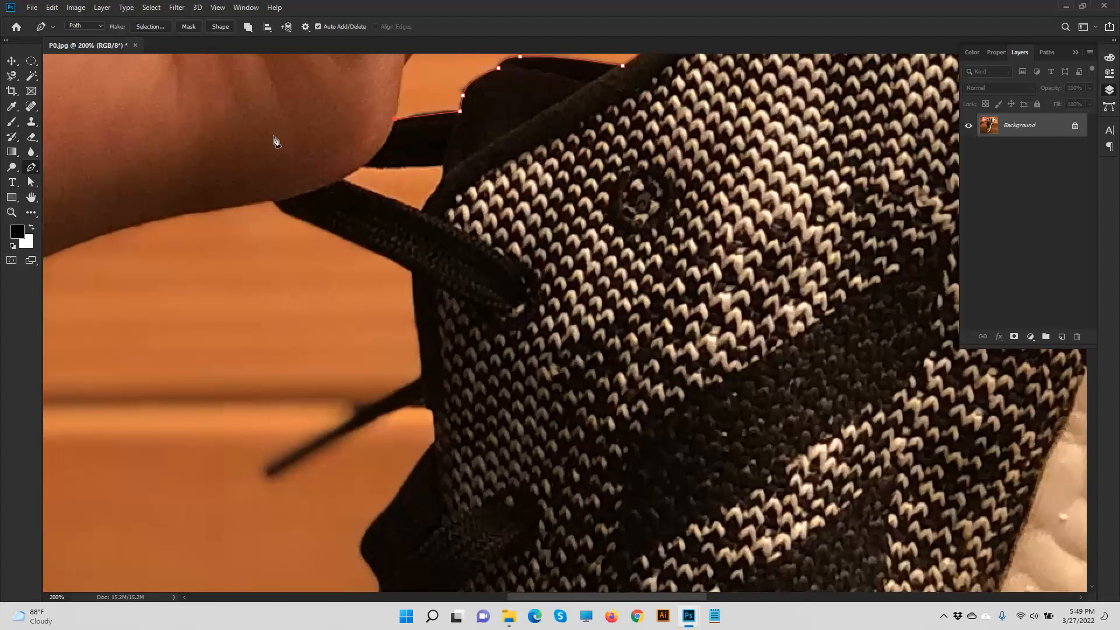
left_click_drag(272, 136, 256, 141)
left_click(272, 136)
left_click(278, 206)
left_click_drag(289, 221, 349, 259)
left_click(280, 211)
- Follow the lower lace to the shoe's front edge and close the path across the knit upper at the starting anchor
left_click_drag(407, 269, 427, 282)
left_click(410, 278, "alt")
left_click(738, 273)
left_click_drag(817, 137, 556, 403)
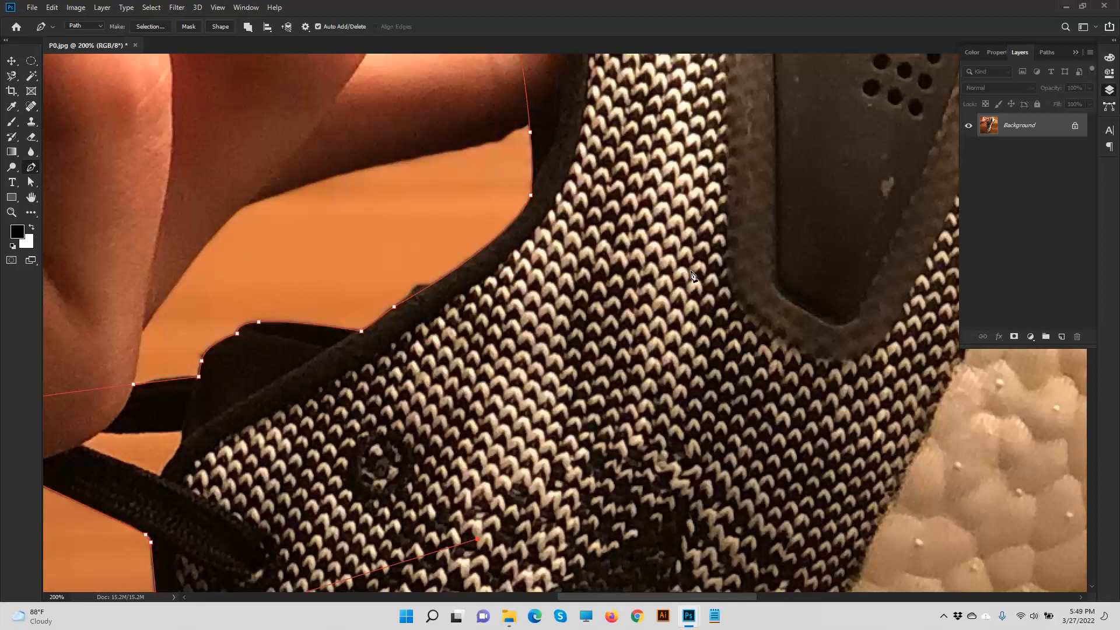
left_click_drag(696, 254, 633, 487)
left_click(585, 120)
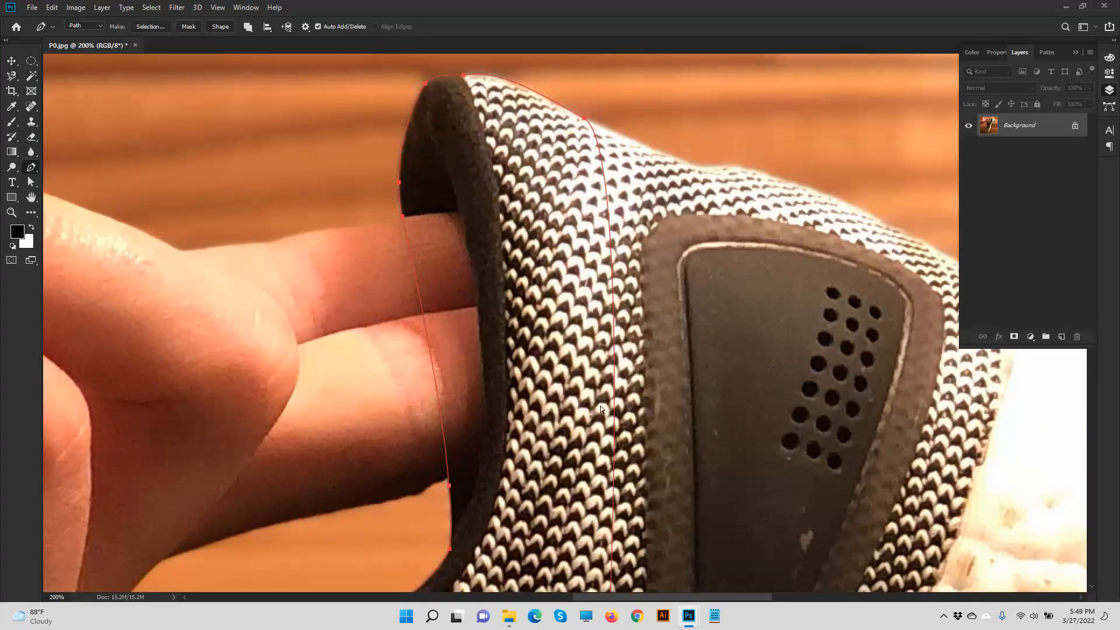
- Load the Work Path around the upper part of the shoe as a selection
key("ctrl+minus")
key("ctrl+minus")
key("ctrl+minus")
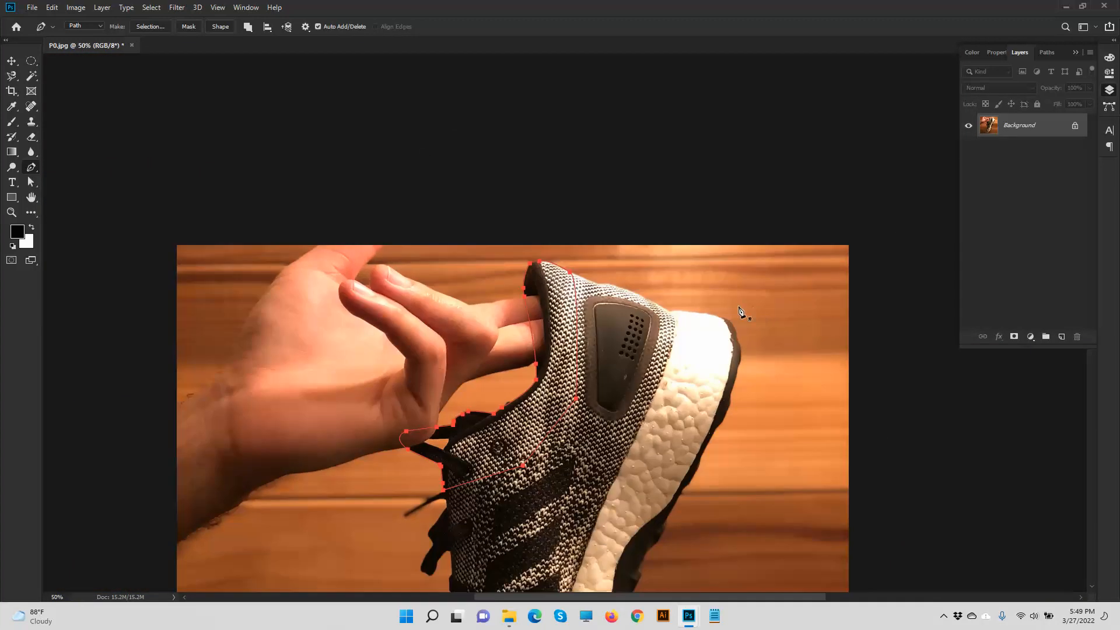
left_click(1045, 53)
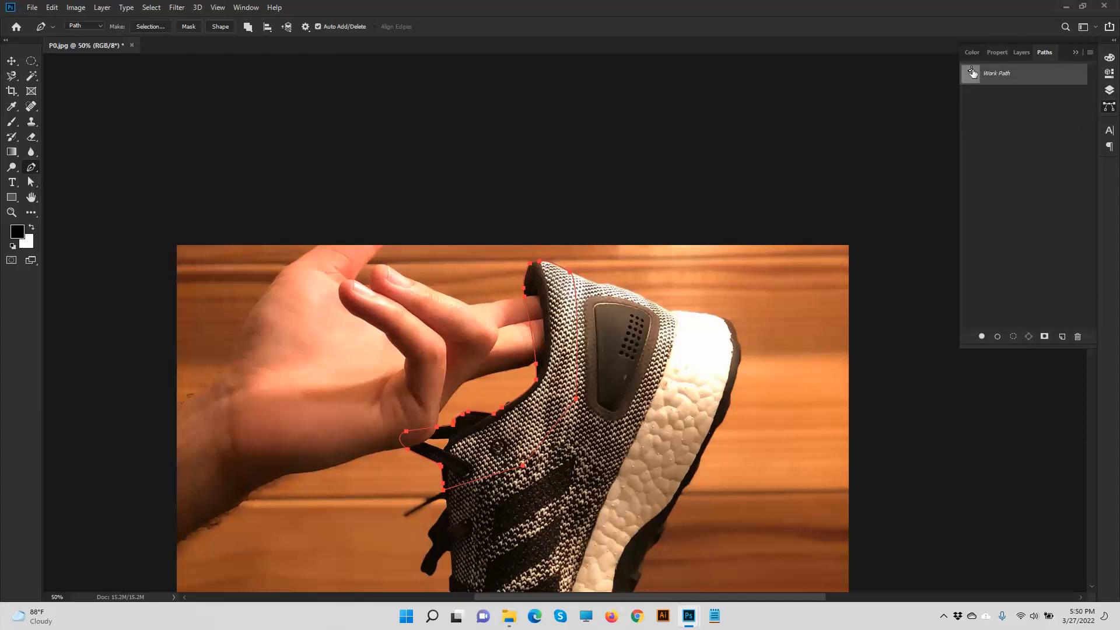
left_click(1019, 52)
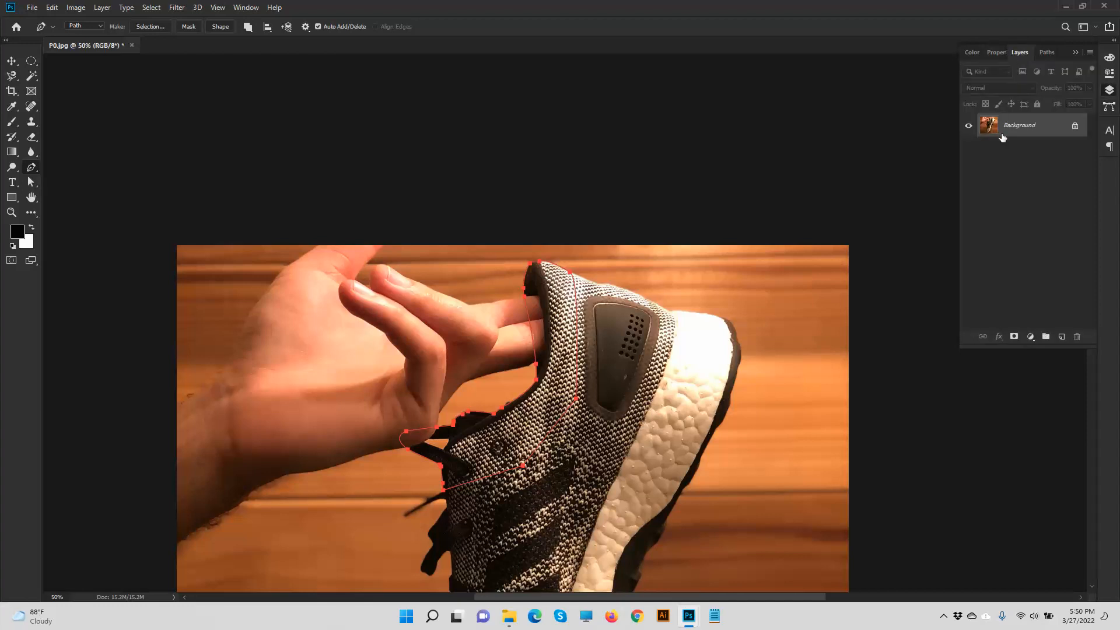
left_click(1044, 53)
left_click(971, 74, "ctrl")
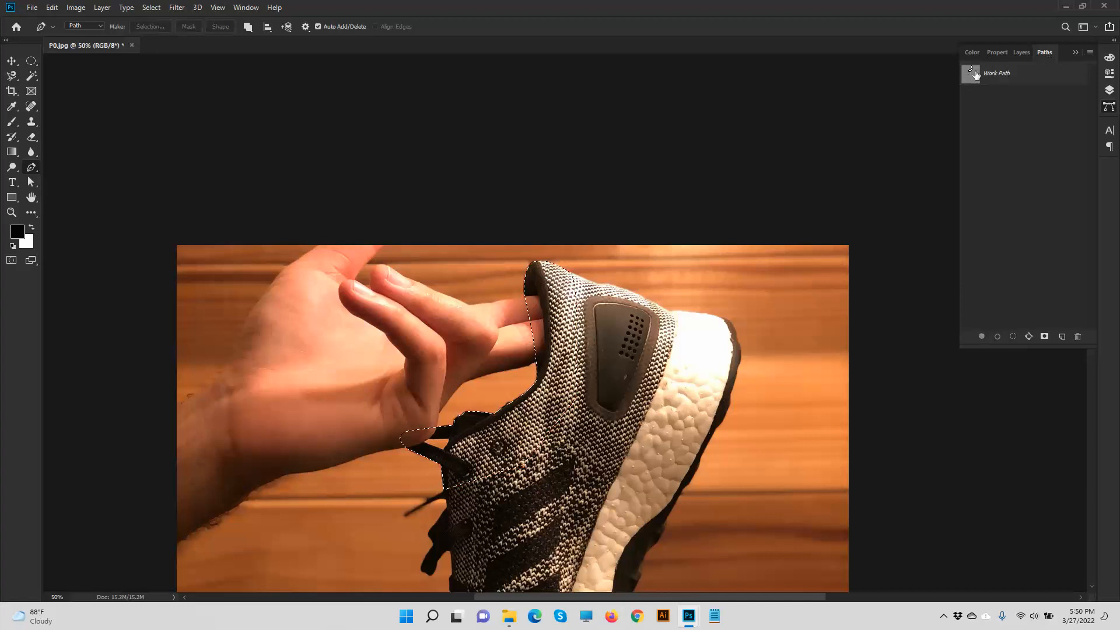
- Cut the selected shoe section out of the Background and paste it onto its own layer
left_click(1016, 52)
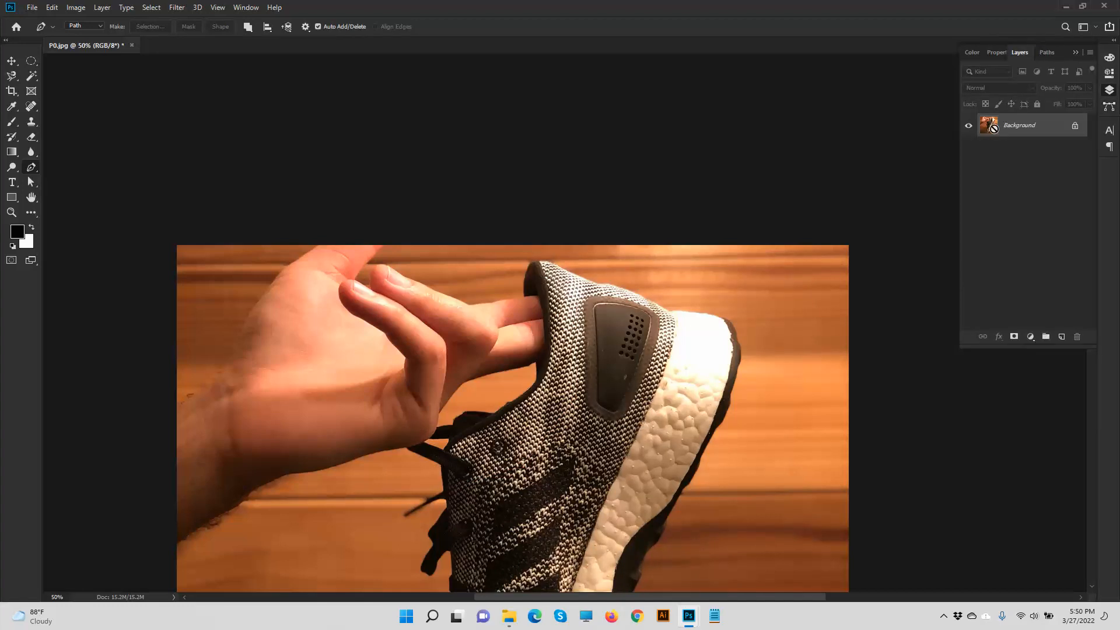
key("BackSpace")
key("ctrl+d")
key("ctrl+v")
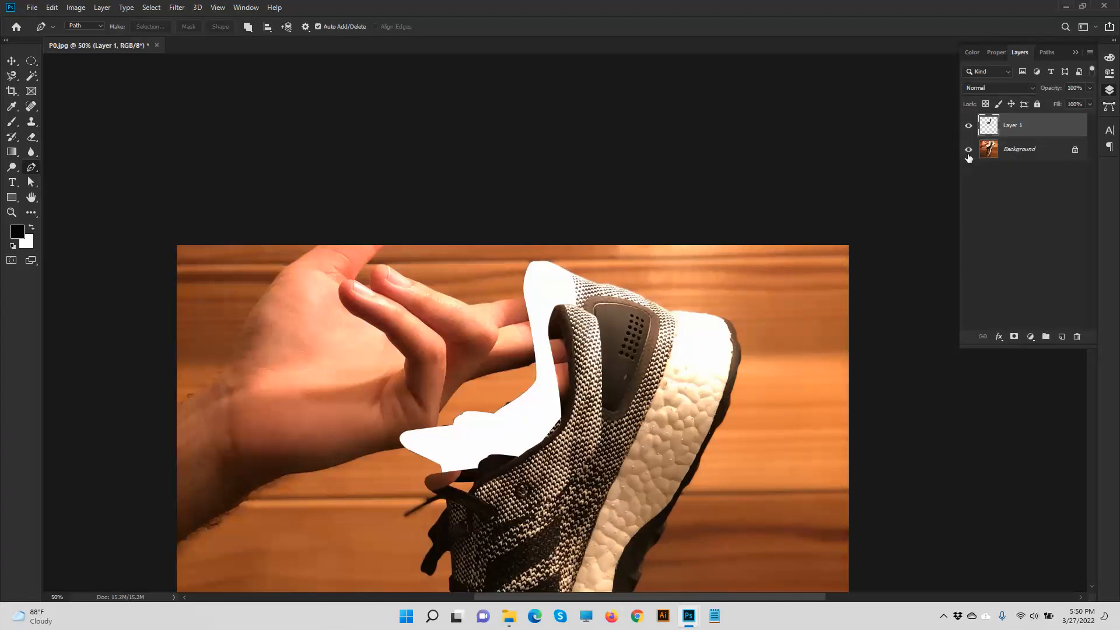
- Hide the Background layer and move the pasted shoe piece a little up and to the left
left_click(968, 150)
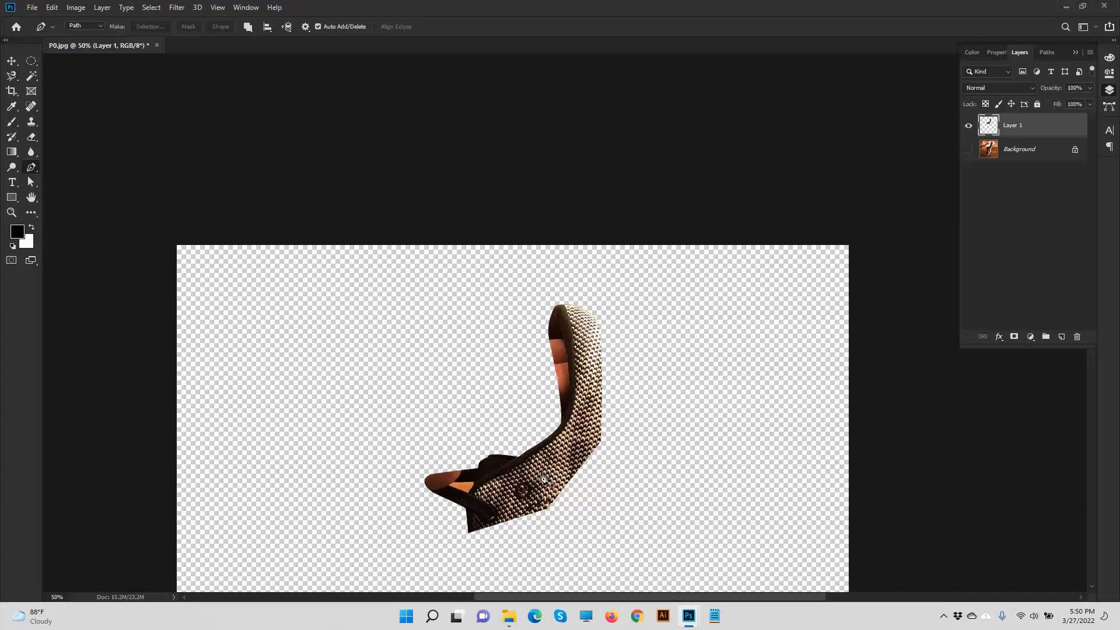
key("v")
left_click_drag(544, 480, 485, 458)
- Add a new layer beneath the shoe piece, fill it with white and inspect the cut-out edge up close
left_click(1061, 337)
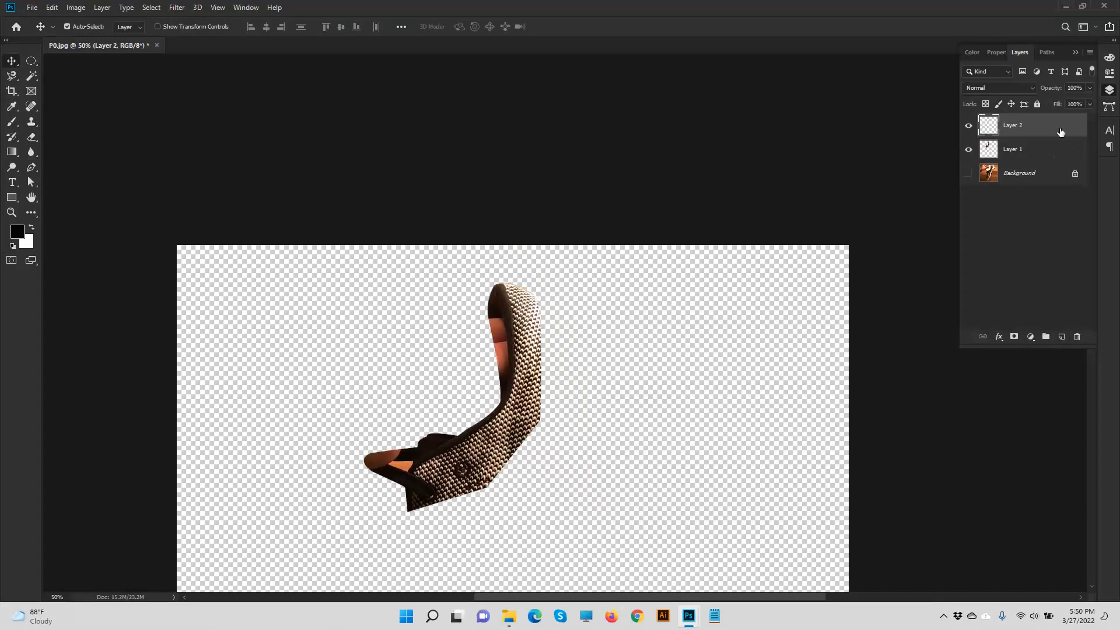
left_click_drag(1060, 132, 1064, 172)
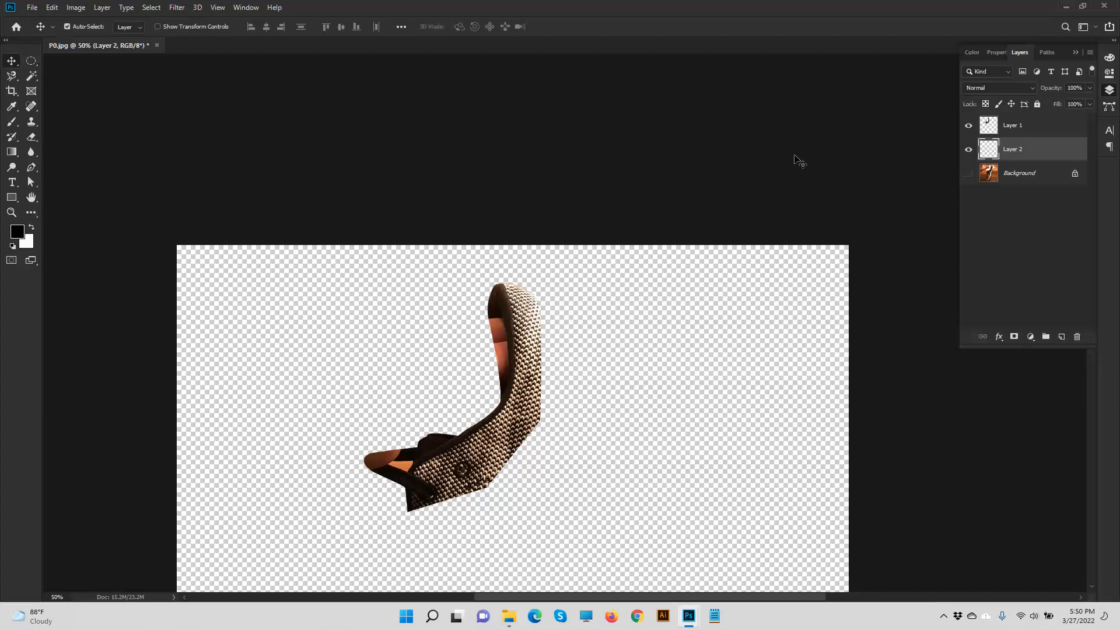
key("ctrl+BackSpace")
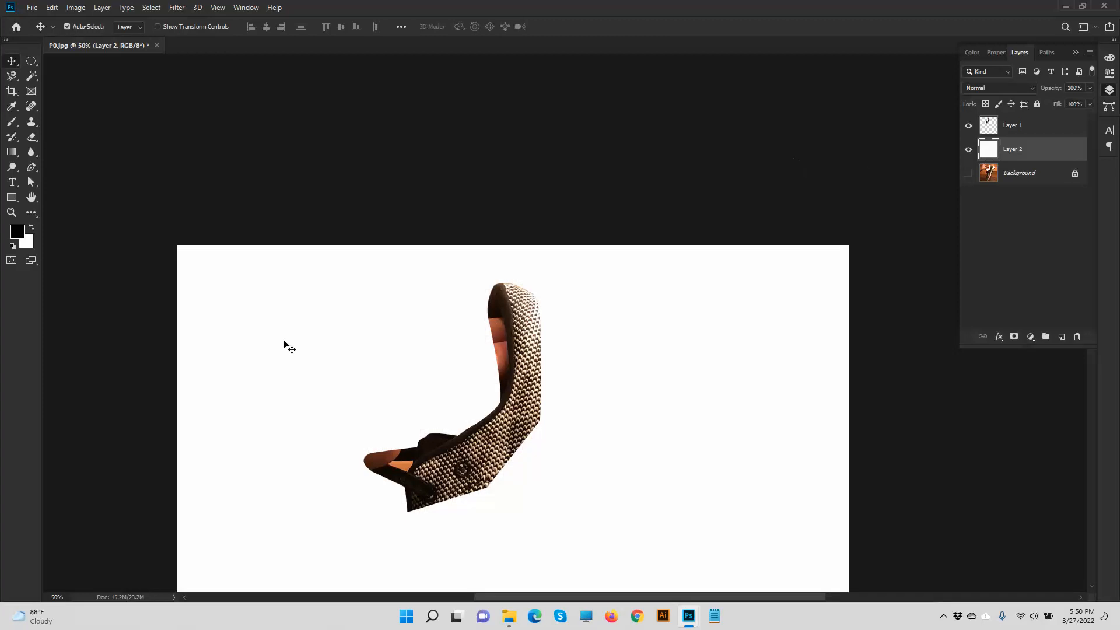
key("ctrl+plus")
key("ctrl+plus")
key("ctrl+plus")
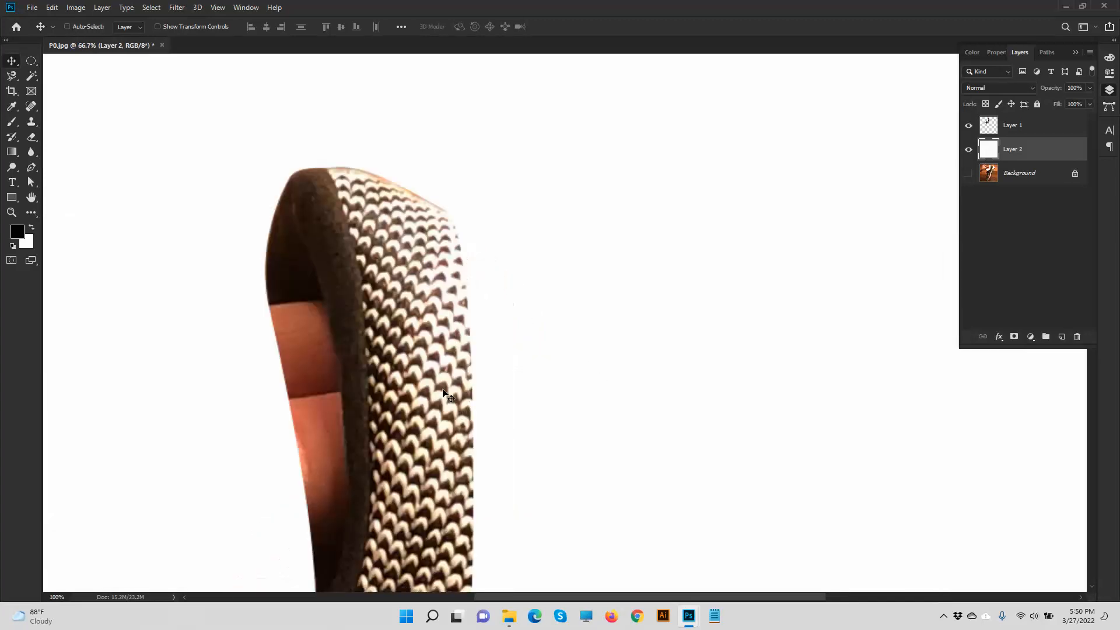
- Load the outline of the shoe piece on Layer 1 as a selection and hide the white Layer 2
left_click_drag(343, 392, 519, 206)
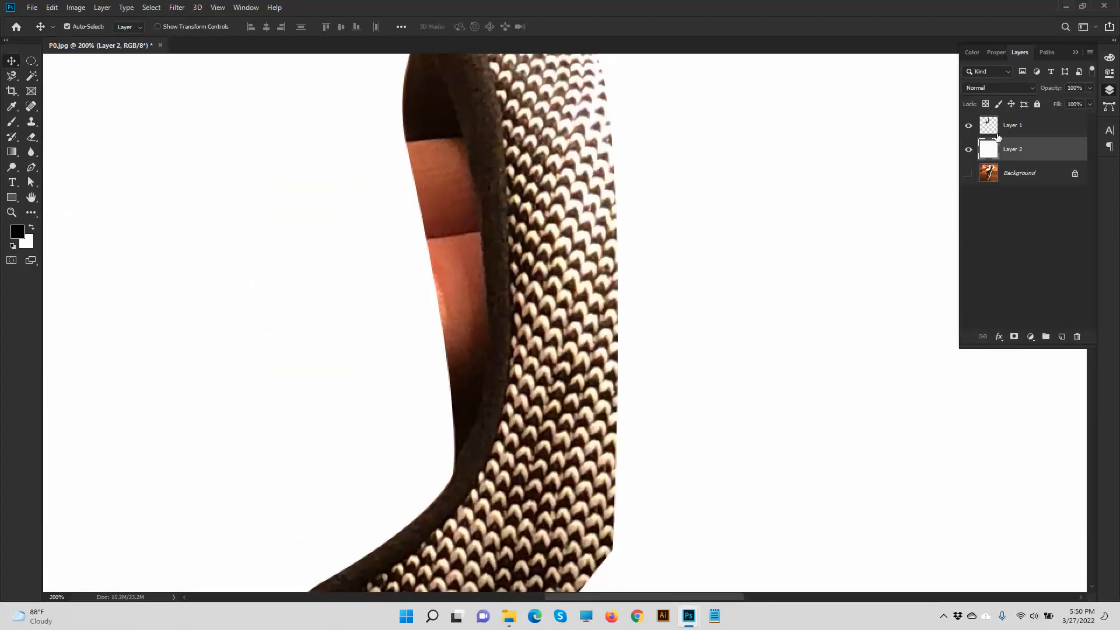
left_click(989, 126)
left_click(990, 126, "ctrl")
left_click_drag(484, 170, 484, 284)
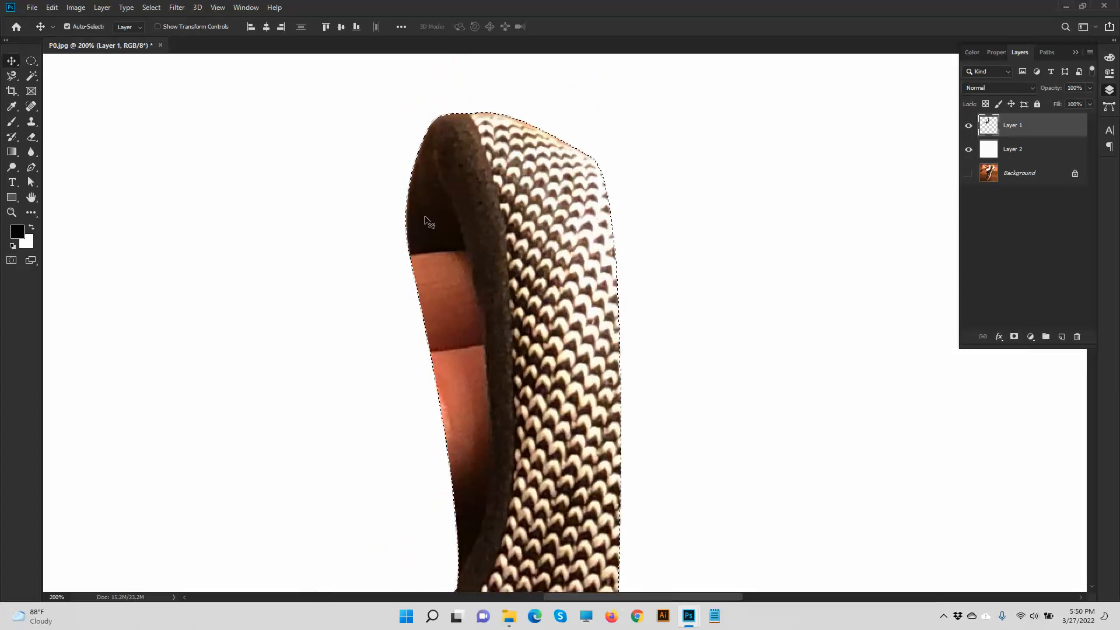
left_click(968, 150)
left_click(968, 150)
left_click(971, 152)
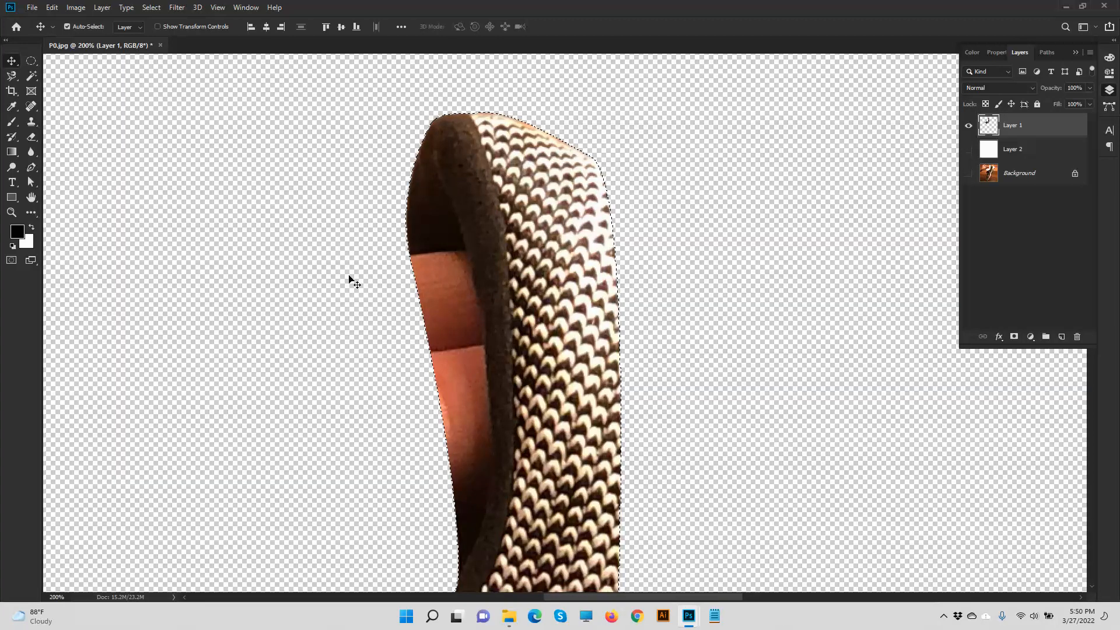
- Set up the Clone Stamp tool with a 30 px brush for retouching the skin inside the shoe opening
left_click(32, 122)
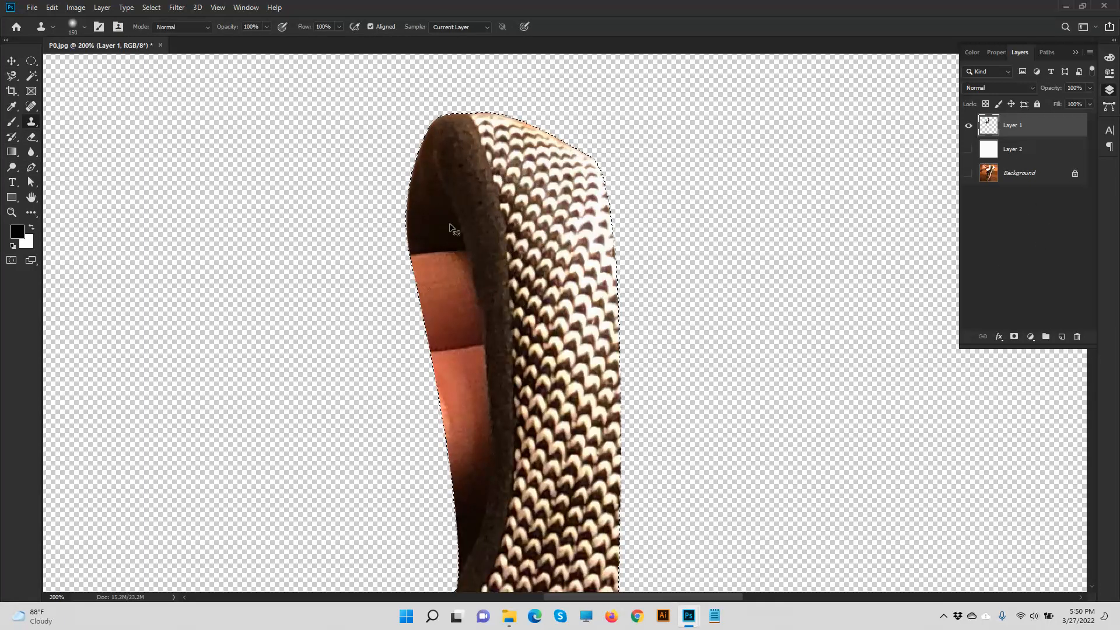
key("ctrl+plus")
key("ctrl+plus")
key("ctrl+plus")
left_click_drag(302, 199, 451, 366)
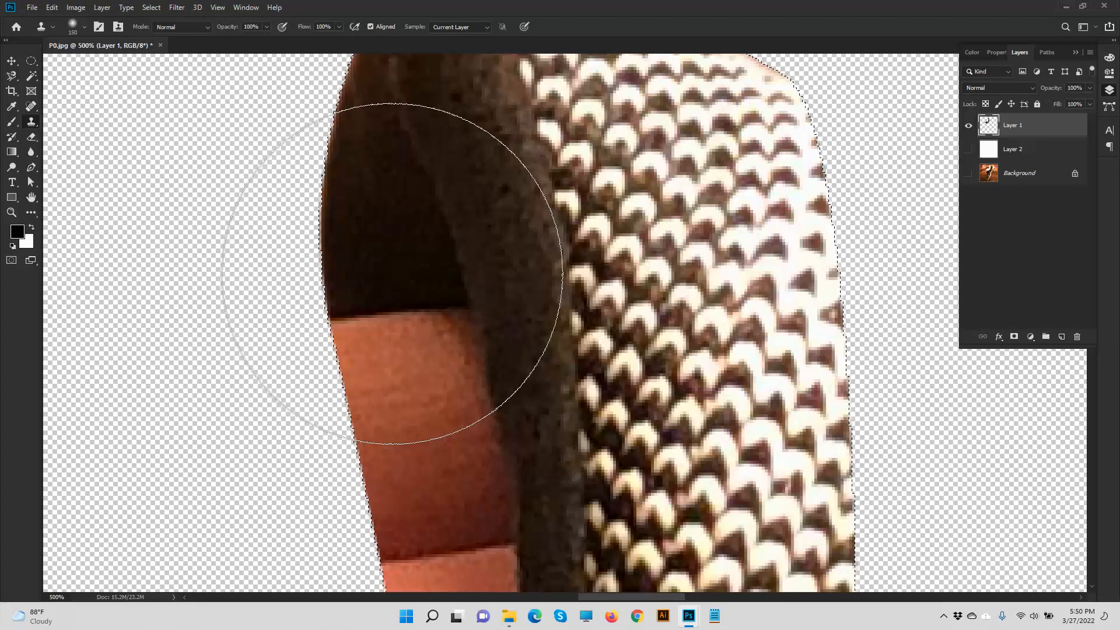
key("bracketleft")
key("bracketleft")
key("bracketleft")
key("bracketleft")
key("bracketleft")
key("bracketleft")
key("bracketleft")
key("bracketleft")
key("bracketleft")
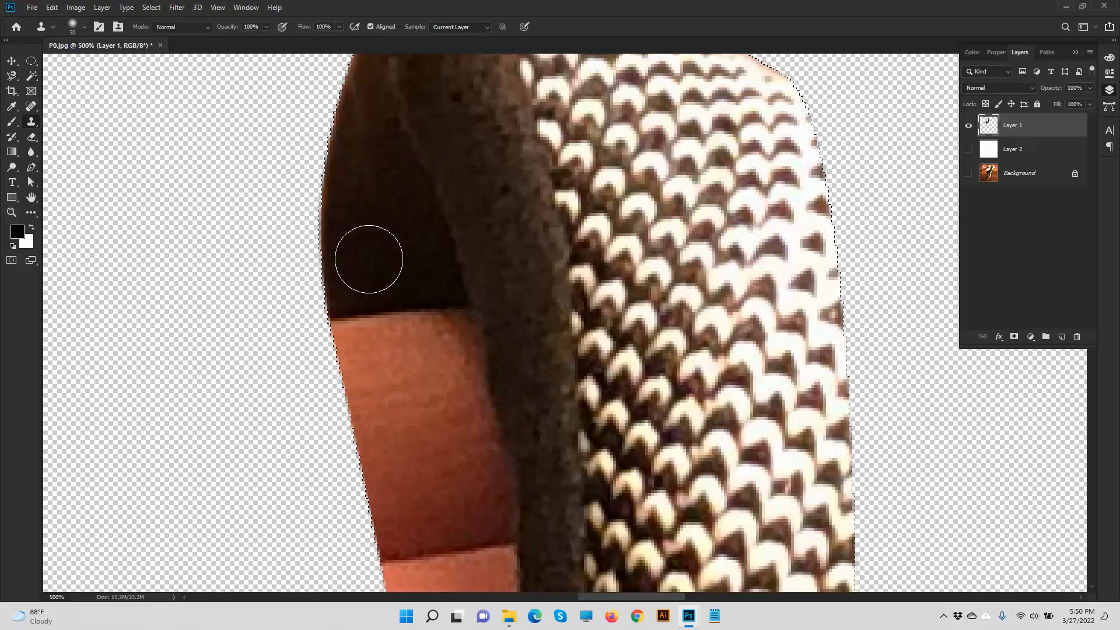
left_click_drag(370, 253, 381, 189)
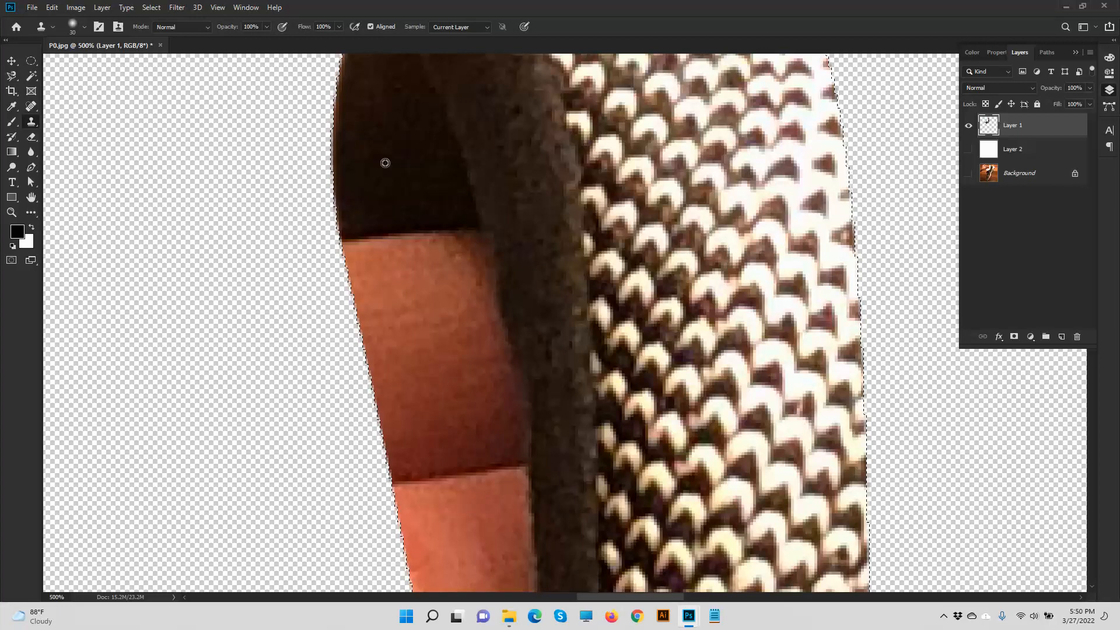
- Clone the dark lining over the outer edge of the upper skin patch inside the shoe opening
left_click(385, 163, "alt")
mouse_move(380, 205)
left_mouse_down()
mouse_move(365, 287)
mouse_move(364, 264)
mouse_move(370, 331)
mouse_move(374, 252)
mouse_move(394, 311)
mouse_move(402, 255)
mouse_move(396, 326)
mouse_move(385, 332)
mouse_move(391, 288)
mouse_move(394, 357)
left_mouse_up()
left_click(396, 155, "alt")
left_click(390, 208, "alt")
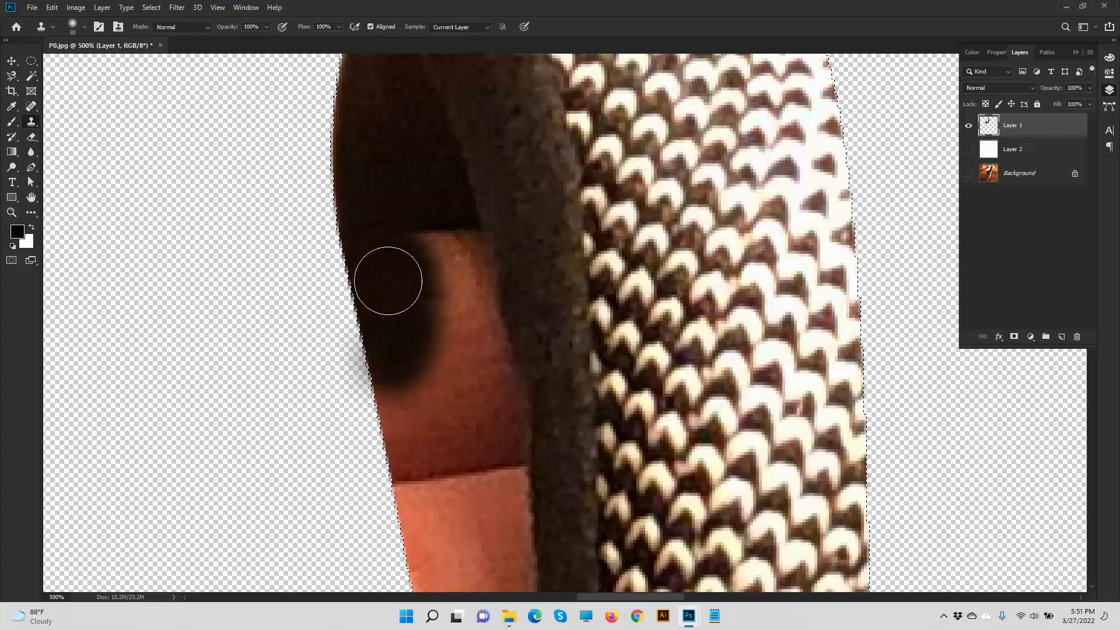
mouse_move(382, 292)
left_mouse_down()
mouse_move(371, 373)
mouse_move(385, 411)
left_mouse_up()
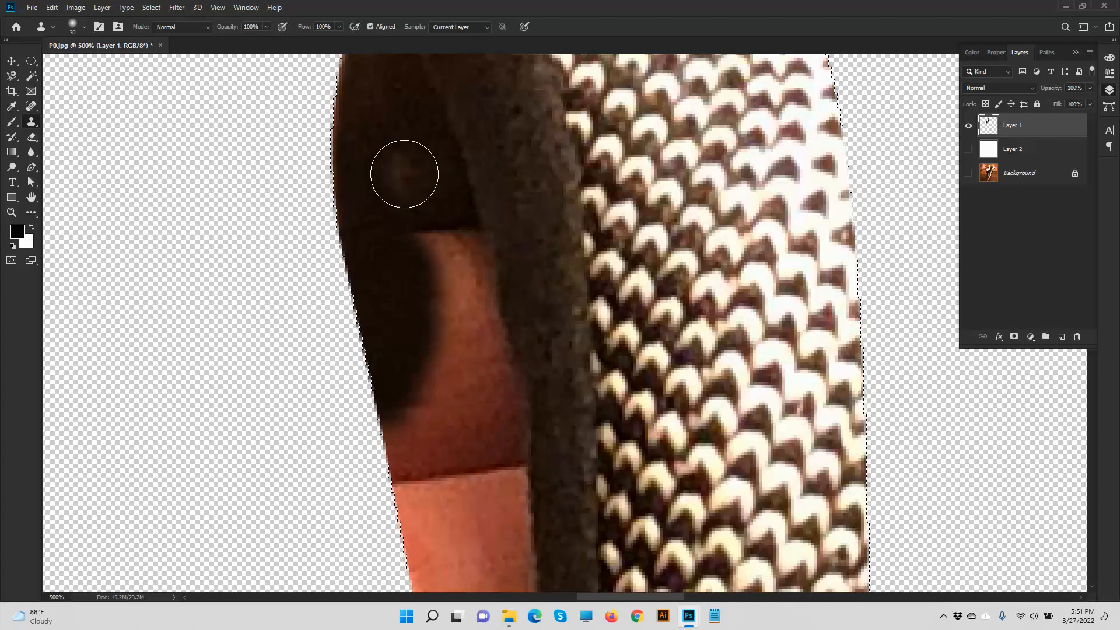
- Extend the cloned dark lining down the outer edge, past the crease and onto the second skin patch
left_click(391, 156, "alt")
mouse_move(407, 222)
left_mouse_down()
mouse_move(418, 411)
mouse_move(411, 305)
mouse_move(409, 441)
mouse_move(397, 389)
mouse_move(407, 480)
left_mouse_up()
left_click(396, 196, "alt")
mouse_move(405, 353)
left_mouse_down()
mouse_move(400, 475)
mouse_move(418, 447)
mouse_move(425, 533)
left_mouse_up()
left_click_drag(428, 316, 447, 559)
- Clone dark lining down the outer edge of the second skin patch towards the narrow end of the opening
key("space")
left_click_drag(433, 467, 425, 181)
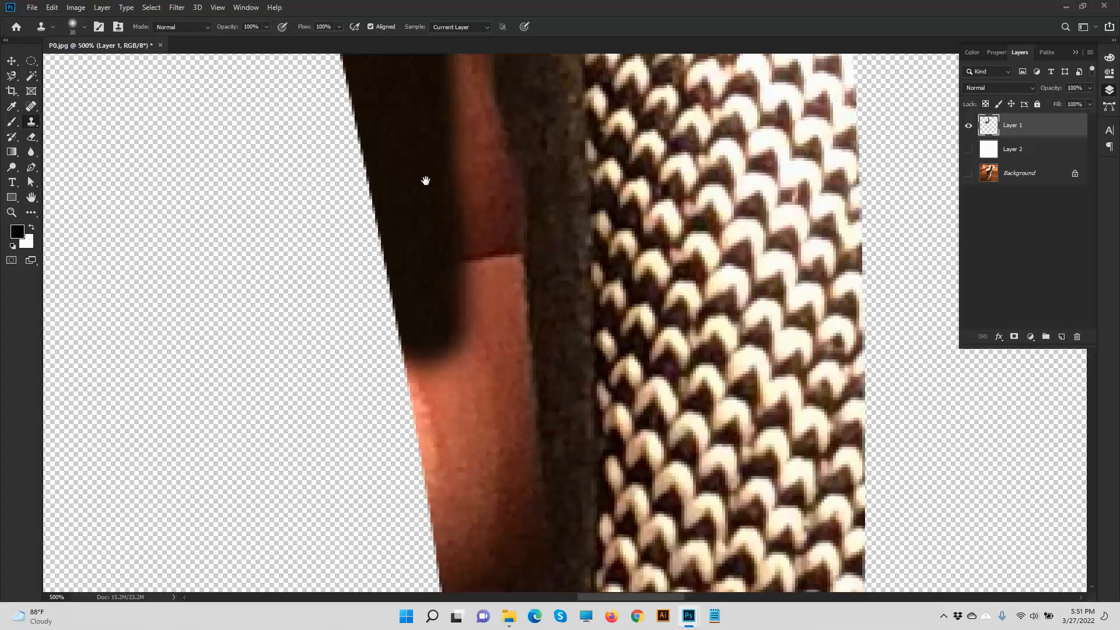
mouse_move(425, 257)
left_mouse_down()
mouse_move(436, 481)
mouse_move(435, 449)
left_mouse_up()
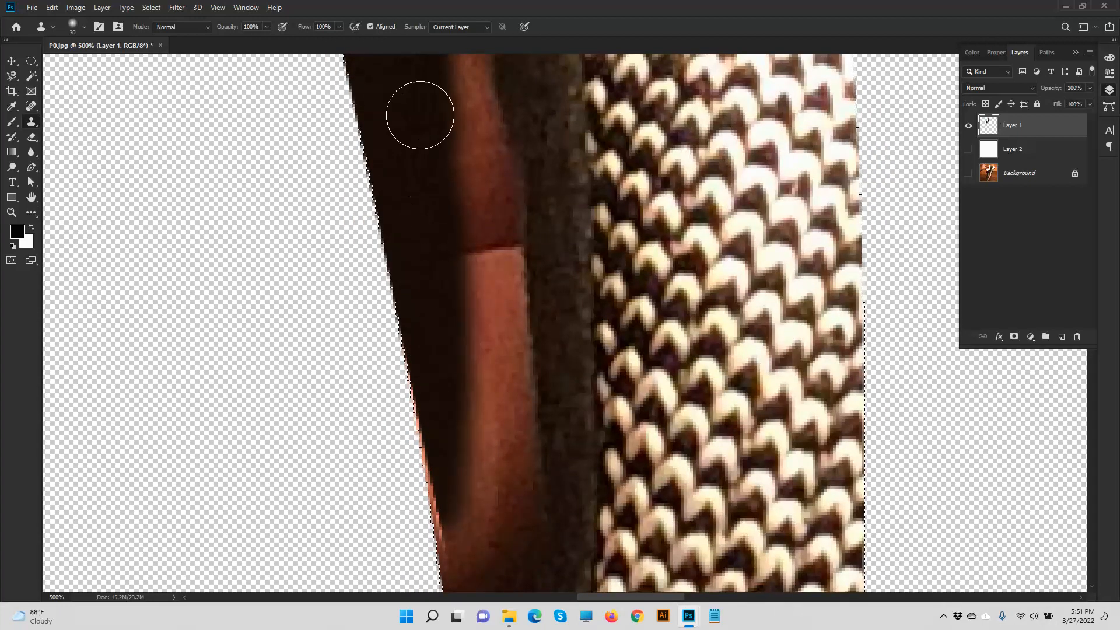
mouse_move(400, 387)
left_mouse_down()
mouse_move(420, 430)
mouse_move(418, 541)
left_mouse_up()
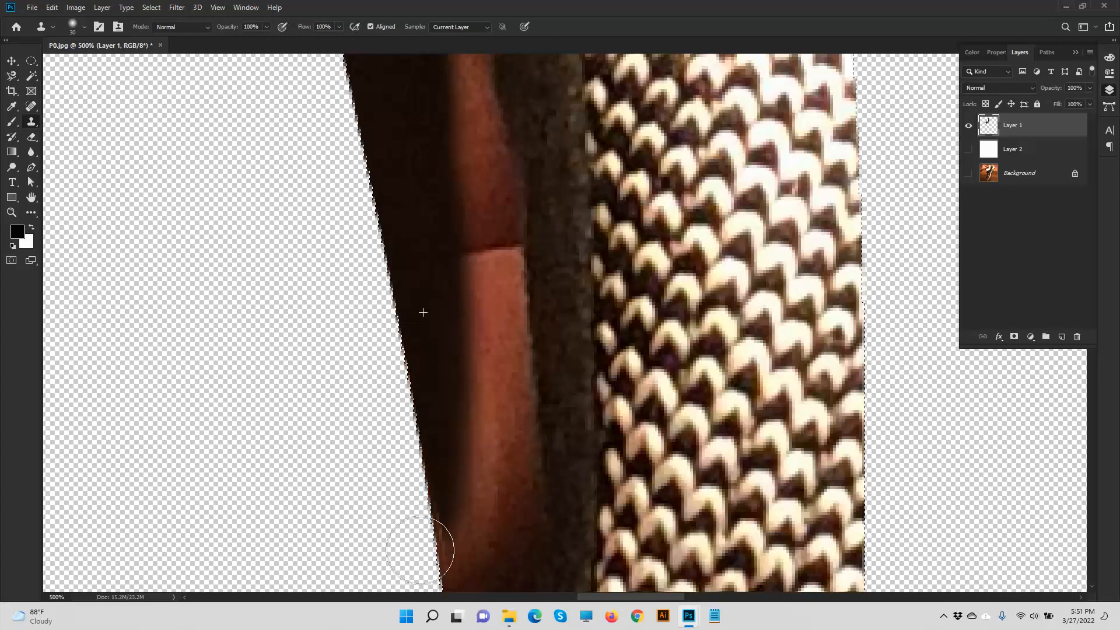
left_click_drag(425, 388, 441, 157)
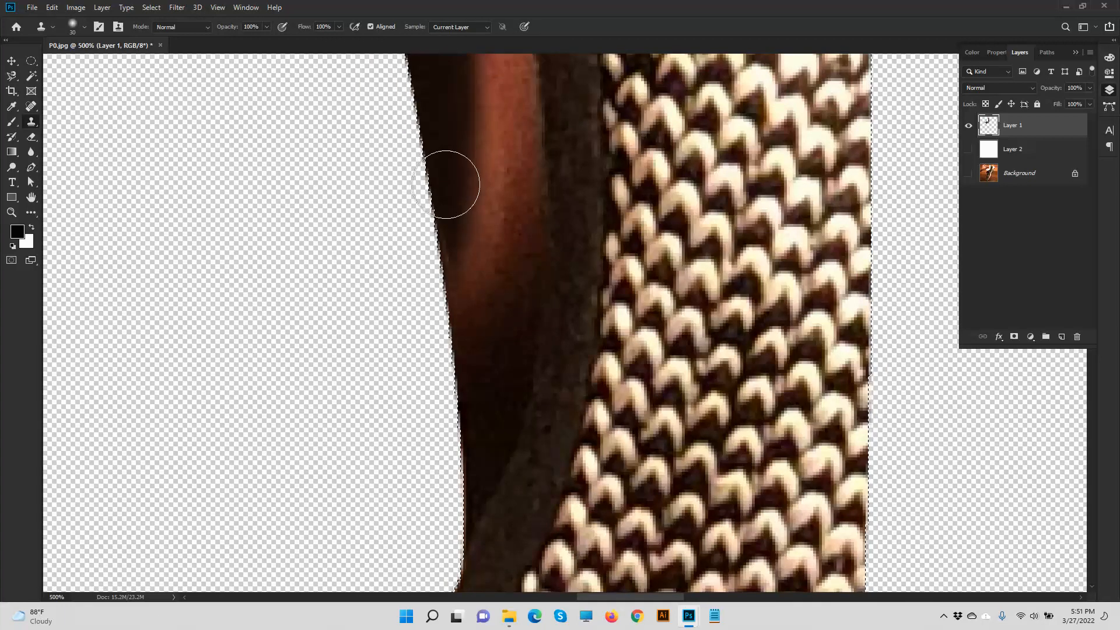
mouse_move(437, 74)
left_mouse_down()
mouse_move(443, 105)
mouse_move(438, 314)
mouse_move(473, 442)
left_mouse_up()
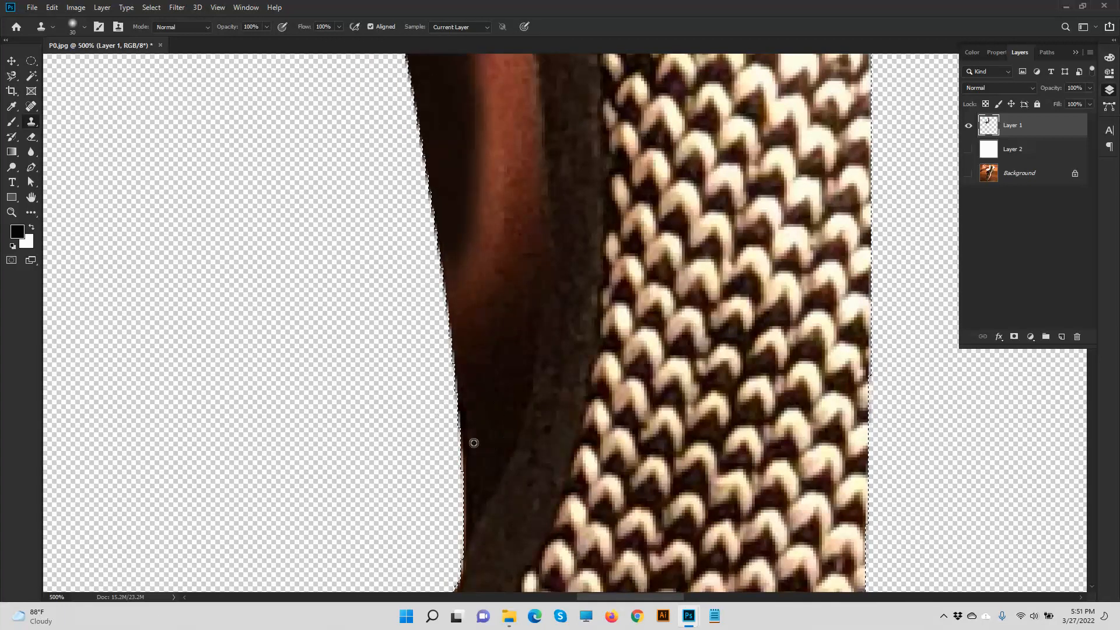
- Cover the remaining skin along the lower outer edge of the opening with cloned dark lining
mouse_move(480, 329)
left_mouse_down()
mouse_move(470, 290)
mouse_move(465, 317)
mouse_move(462, 303)
mouse_move(480, 311)
mouse_move(440, 136)
mouse_move(445, 315)
left_mouse_up()
left_click(425, 168, "alt")
mouse_move(432, 429)
left_mouse_down()
mouse_move(452, 520)
mouse_move(465, 439)
mouse_move(412, 93)
left_mouse_up()
mouse_move(456, 263)
left_mouse_down()
mouse_move(462, 367)
mouse_move(443, 499)
left_mouse_up()
left_click(413, 104, "alt")
left_click_drag(422, 333, 421, 456)
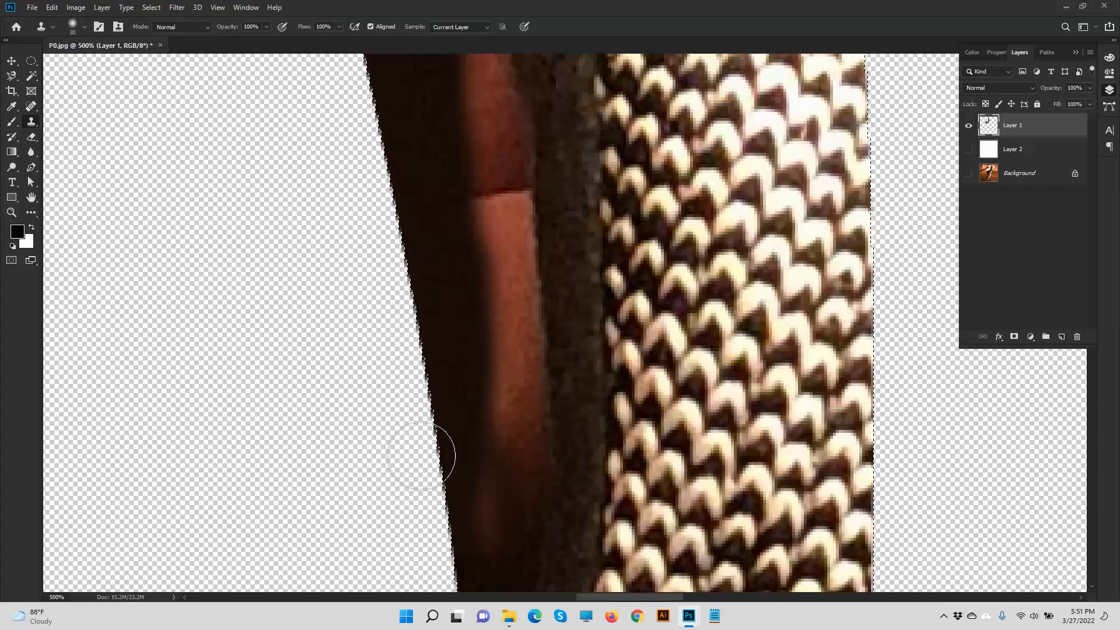
scroll(420, 455, "down", 2)
left_click_drag(439, 408, 442, 455)
left_click(455, 430)
key("ctrl+d")
scroll(456, 438, "down", 3)
left_click_drag(485, 264, 488, 296)
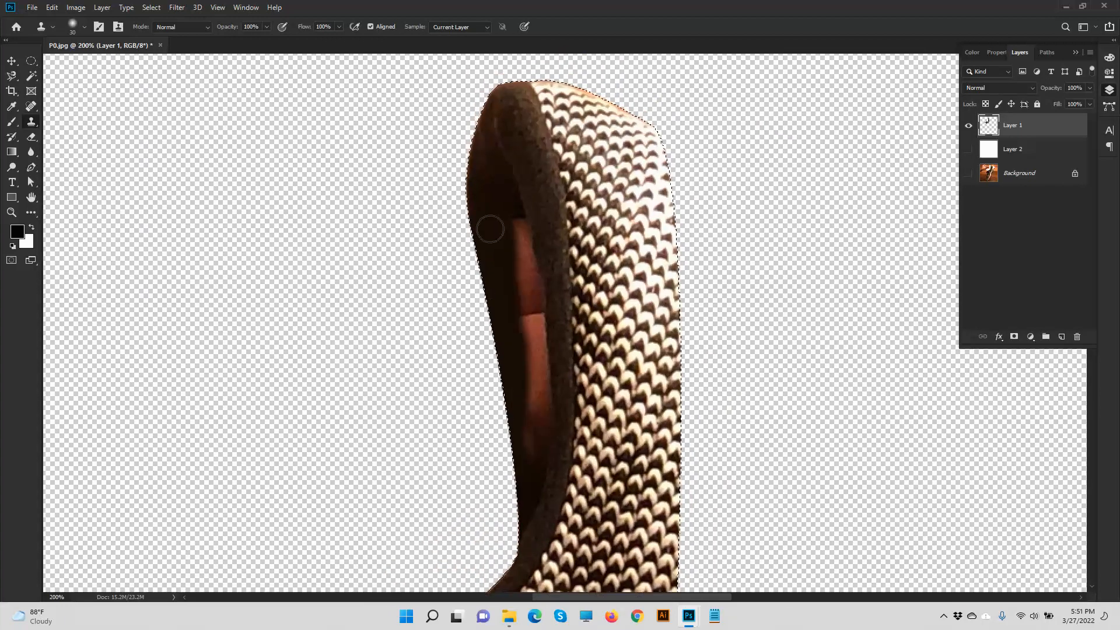
key("ctrl+shift+d")
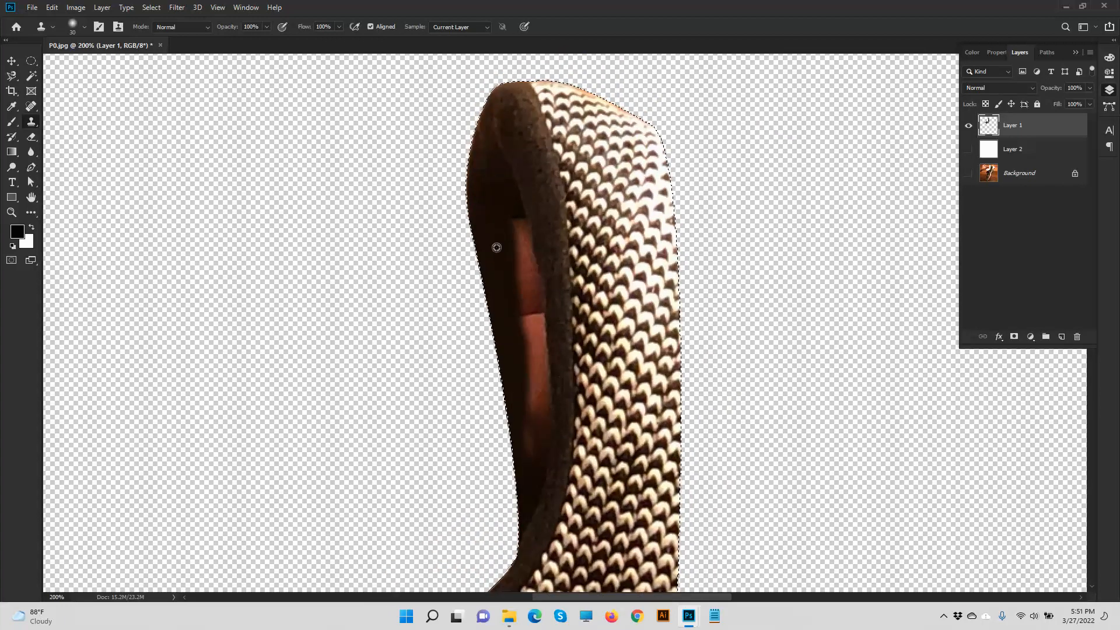
- Subtract the upper collar rim and the adjoining knit fabric from the selection with the Lasso tool
left_click(31, 169)
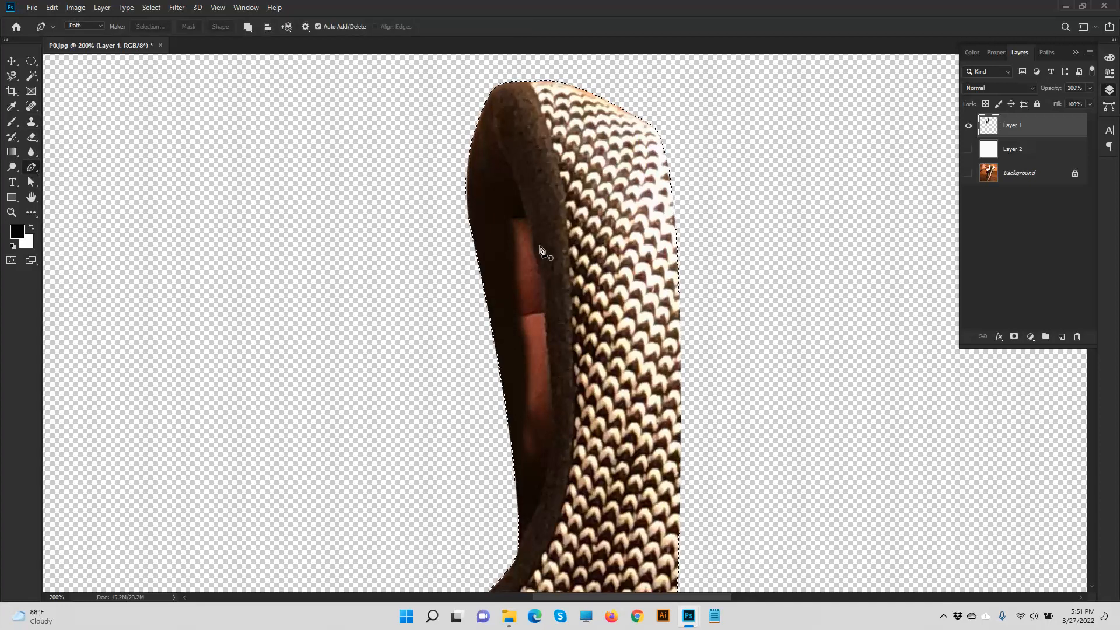
key("ctrl+plus")
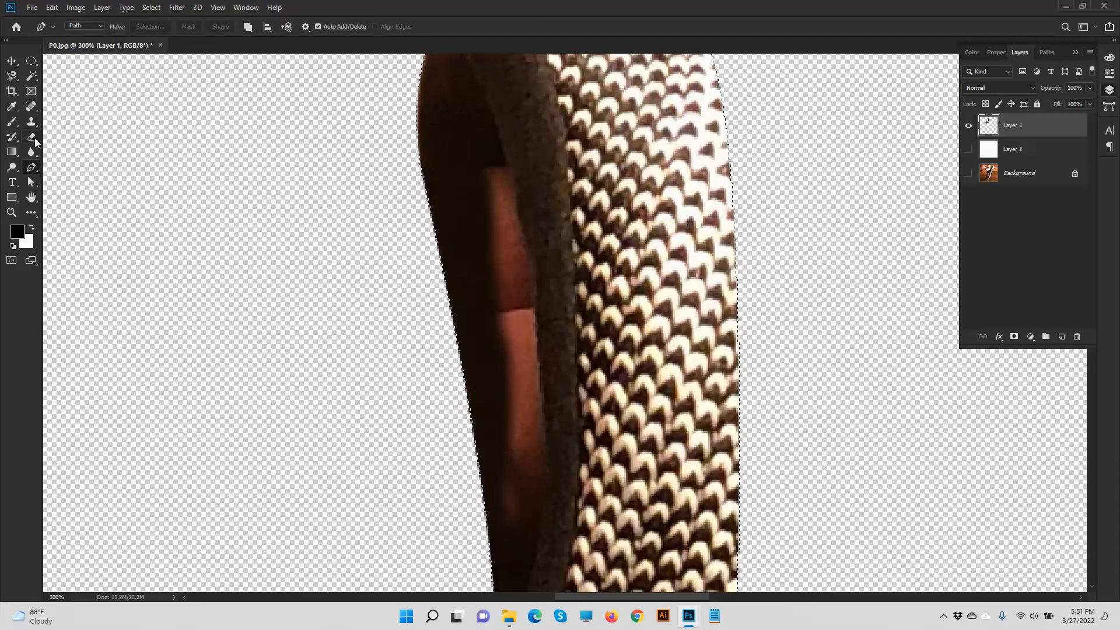
left_click(12, 77)
left_click(59, 75)
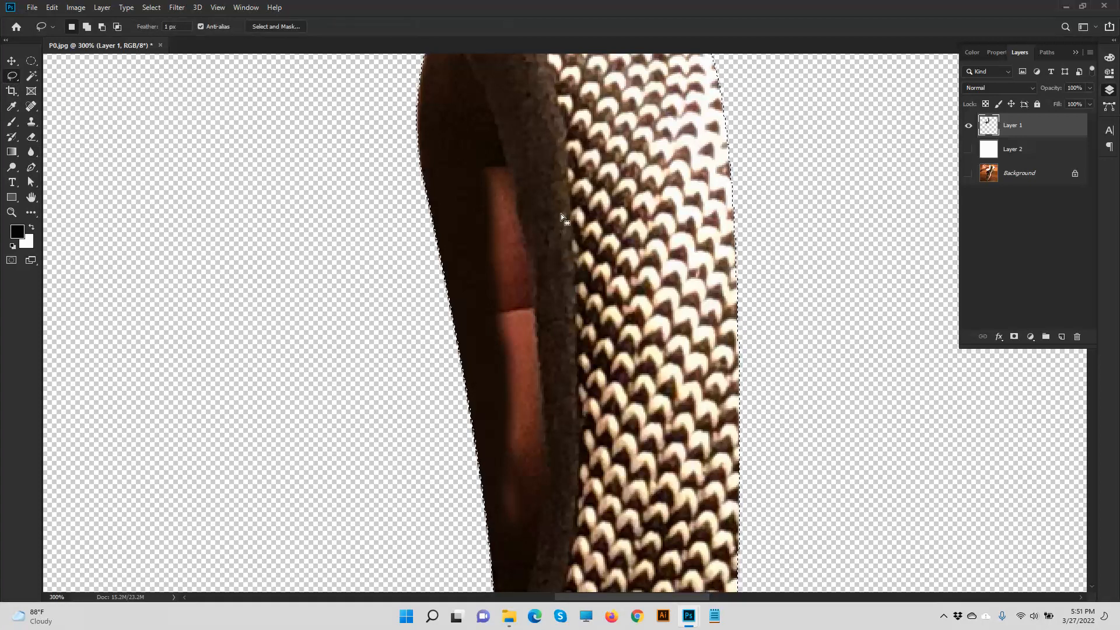
key("ctrl+minus")
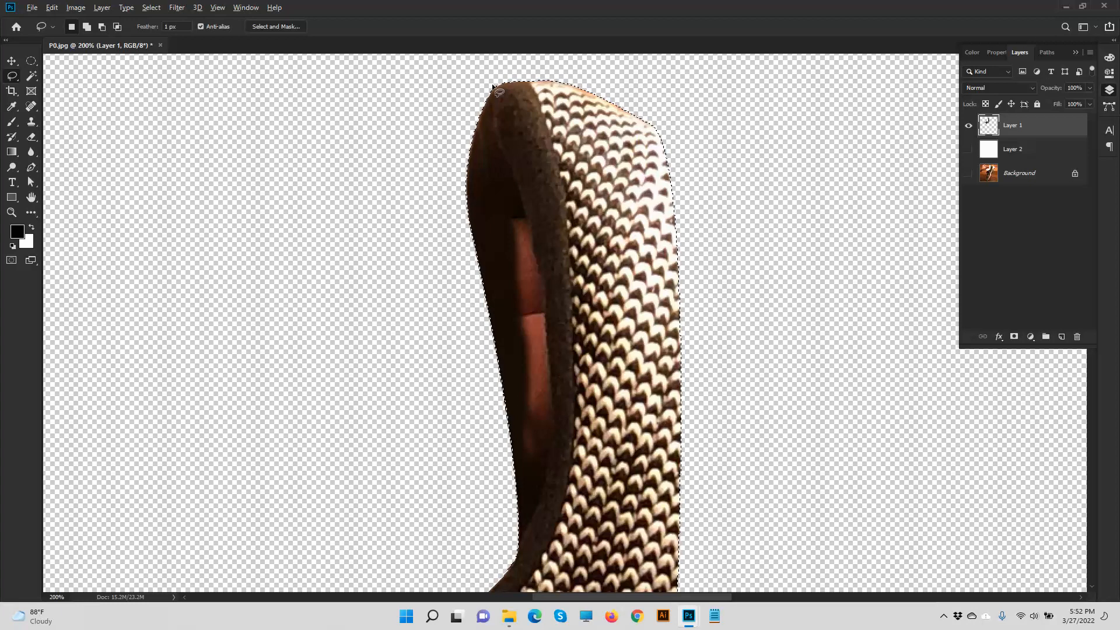
left_click_drag(494, 86, 496, 123)
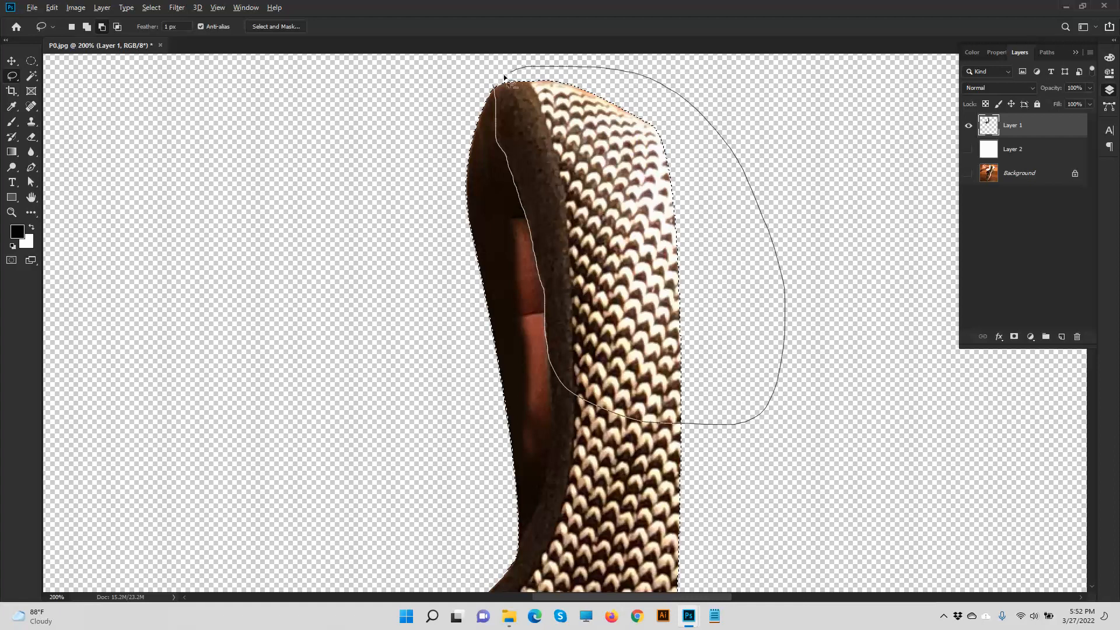
left_click_drag(494, 85, 494, 87)
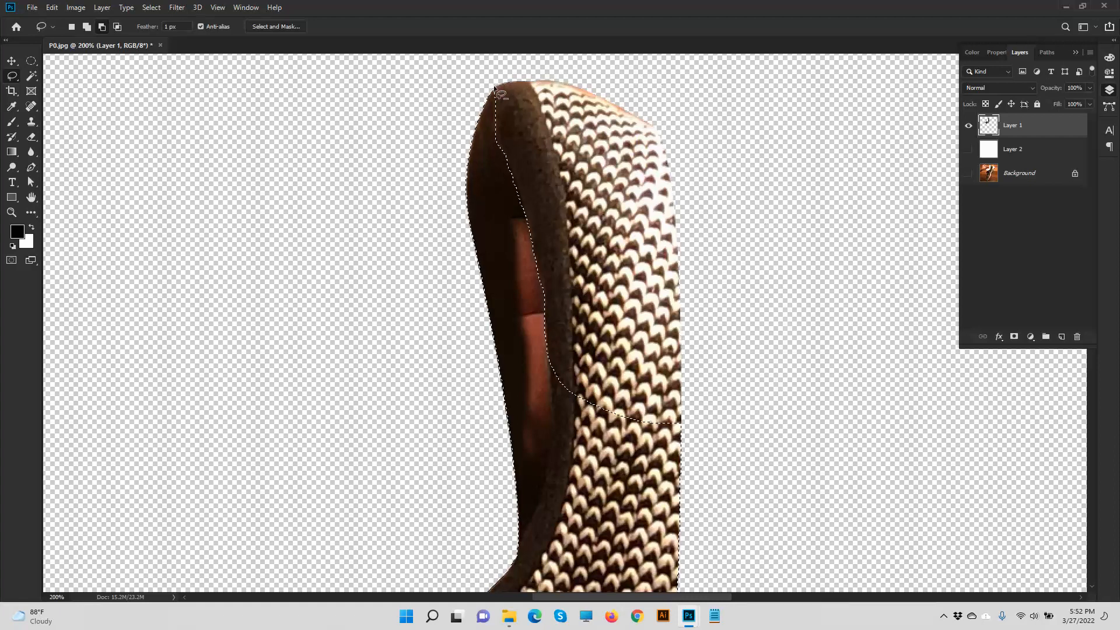
- Subtract the lower collar rim and the knit beside it from the selection, following the inner rim edge
left_click_drag(567, 325, 572, 257)
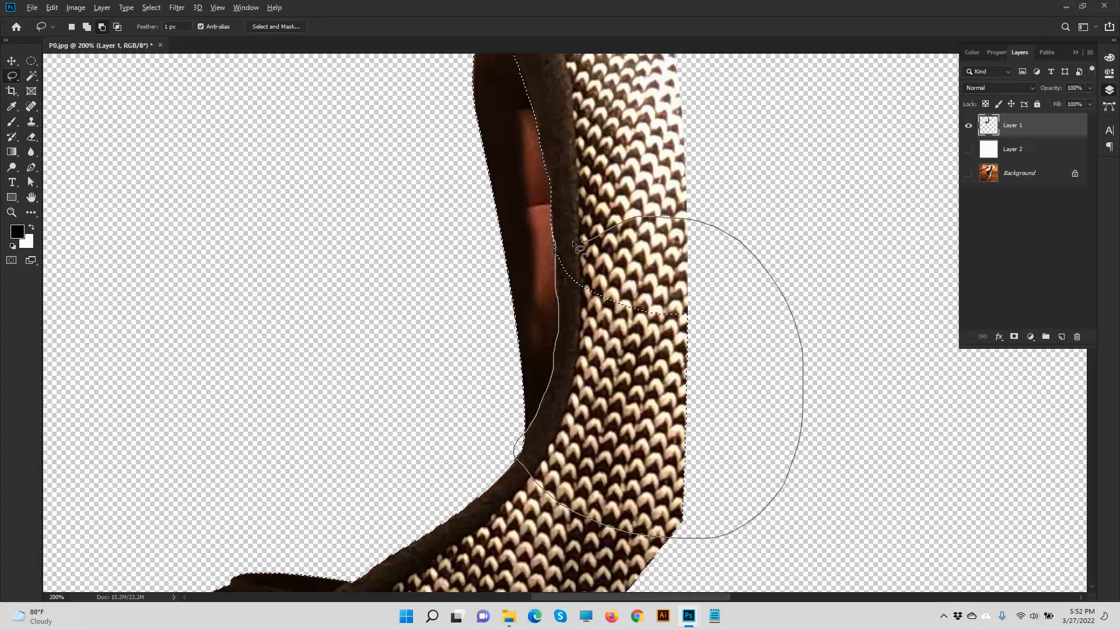
left_click_drag(559, 257, 555, 260)
left_click_drag(502, 225, 520, 283)
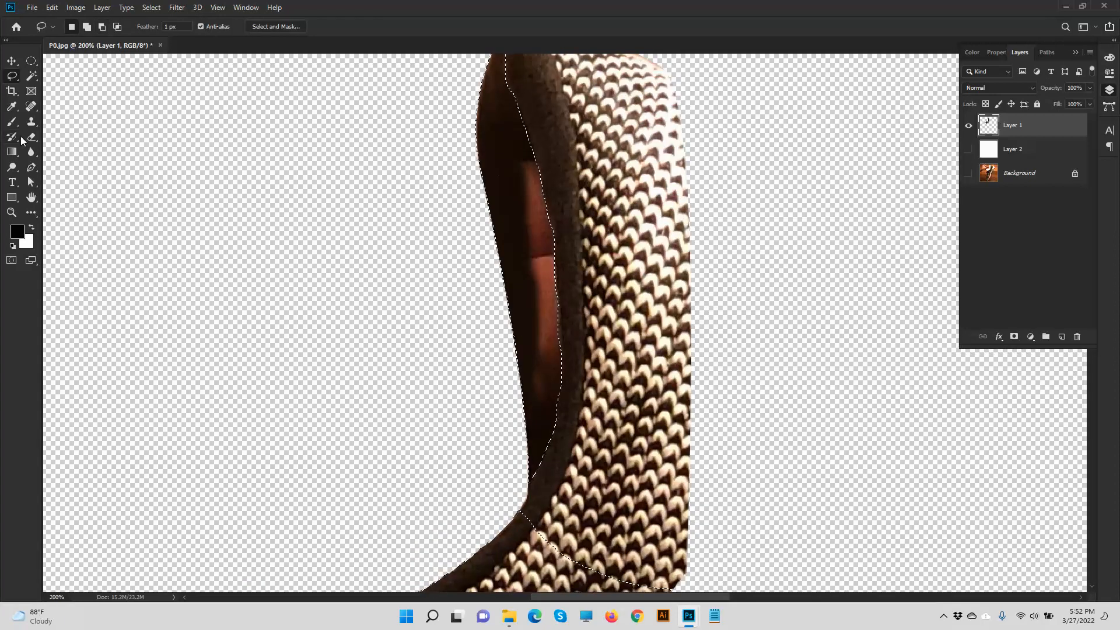
- Clone the dark lining over the remaining skin strip inside the opening with the Clone Stamp, and deselect
left_click(32, 121)
left_click(498, 140, "alt")
mouse_move(520, 162)
left_mouse_down()
mouse_move(546, 291)
mouse_move(548, 257)
mouse_move(553, 360)
left_mouse_up()
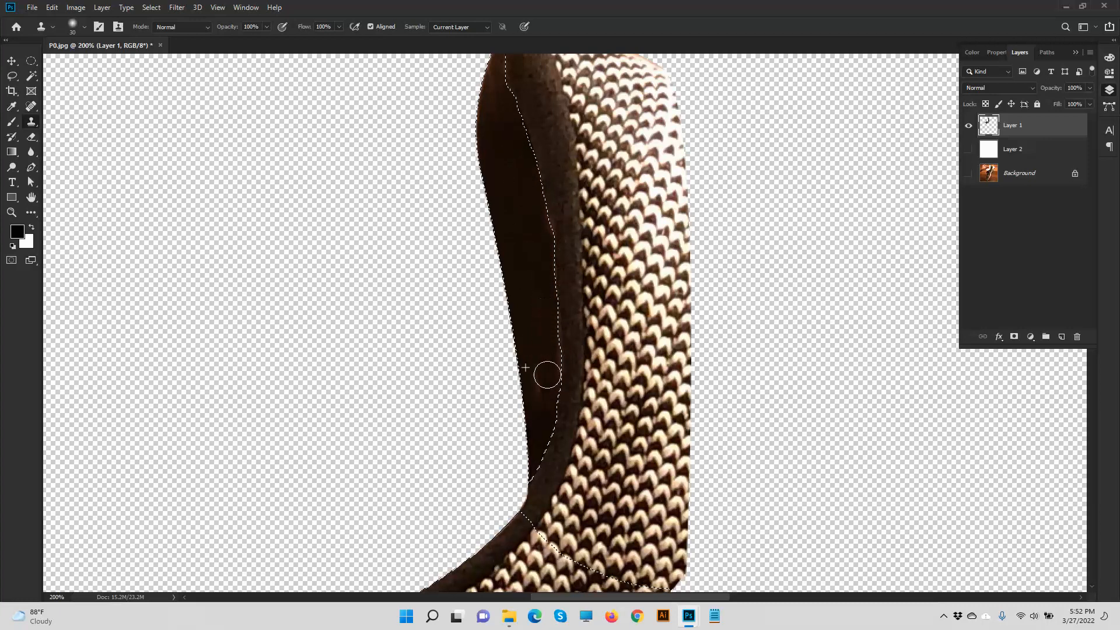
left_click_drag(539, 412, 548, 335)
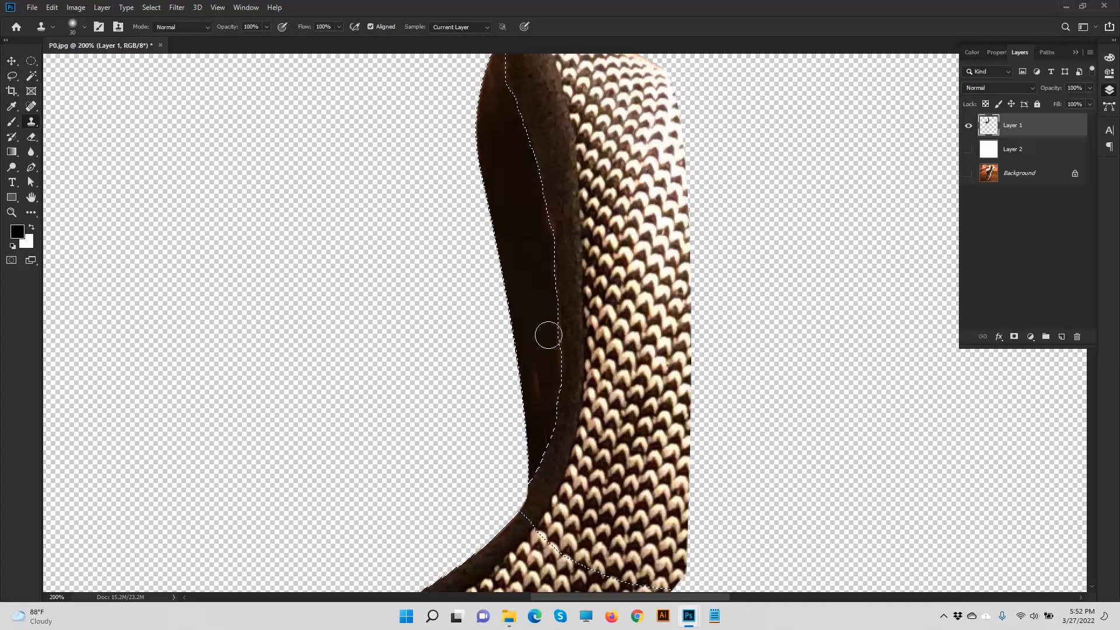
left_click_drag(532, 381, 538, 397)
left_click_drag(525, 450, 524, 470)
key("ctrl+d")
key("ctrl+minus")
key("ctrl+minus")
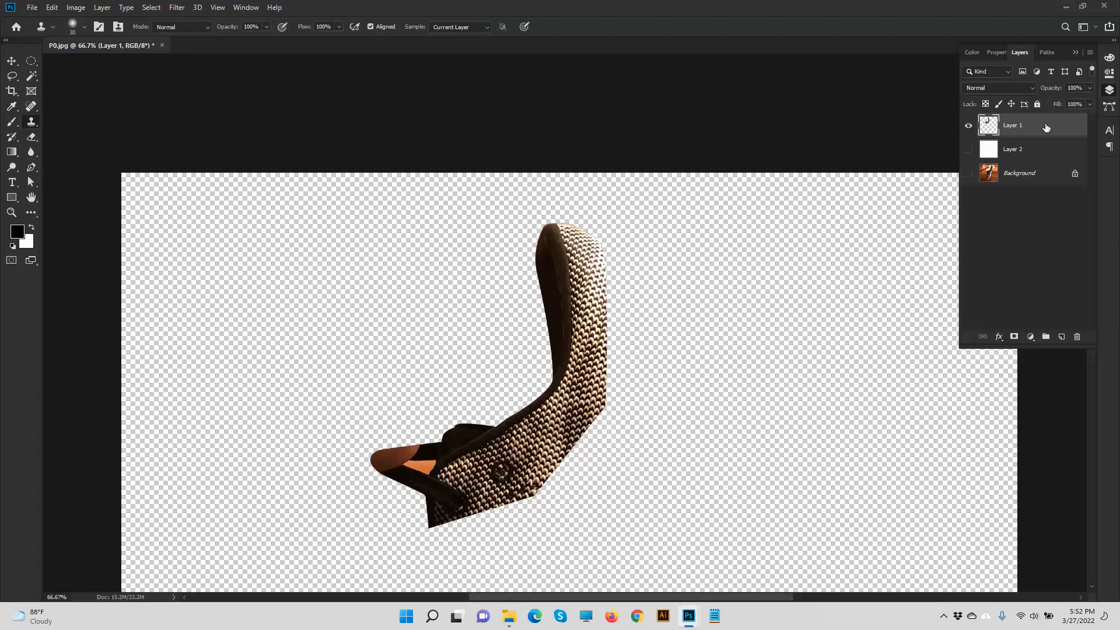
- Lasso the orange gap inside the heel pull loop, delete it from Layer 1 and deselect
left_click(988, 131, "ctrl")
key("ctrl+plus")
key("ctrl+plus")
left_click_drag(305, 482, 555, 80)
left_click_drag(474, 200, 545, 133)
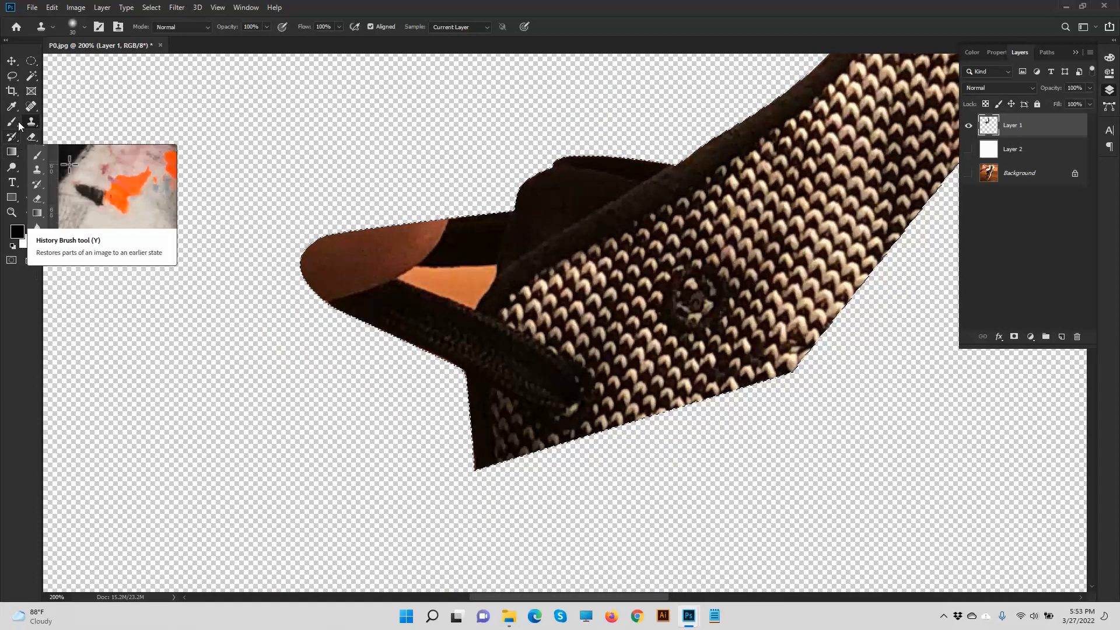
left_click(11, 76)
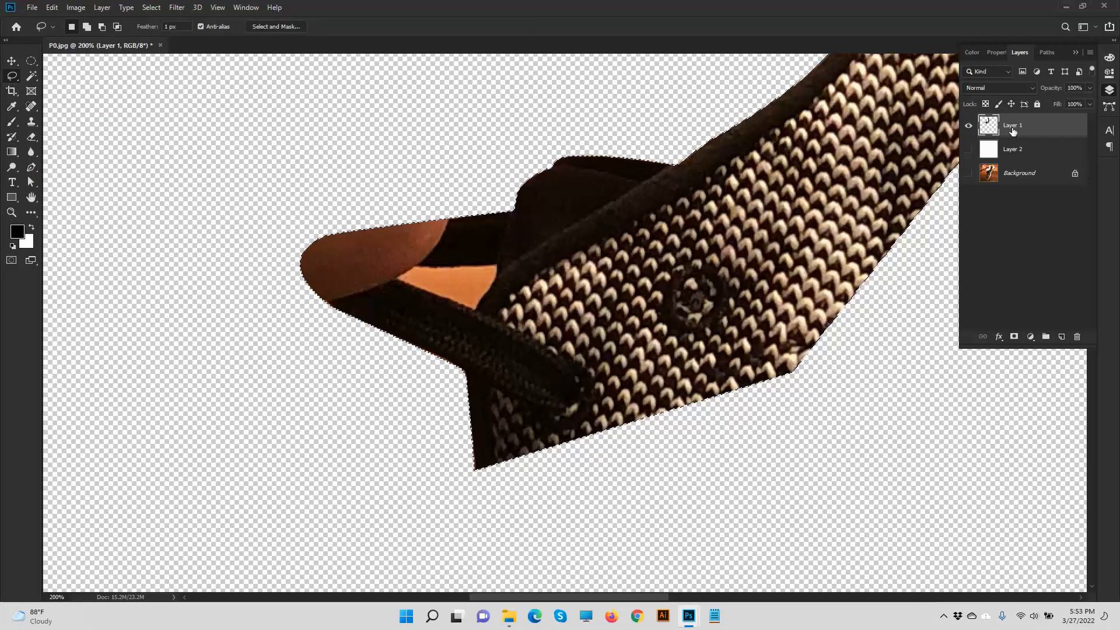
left_click(480, 290)
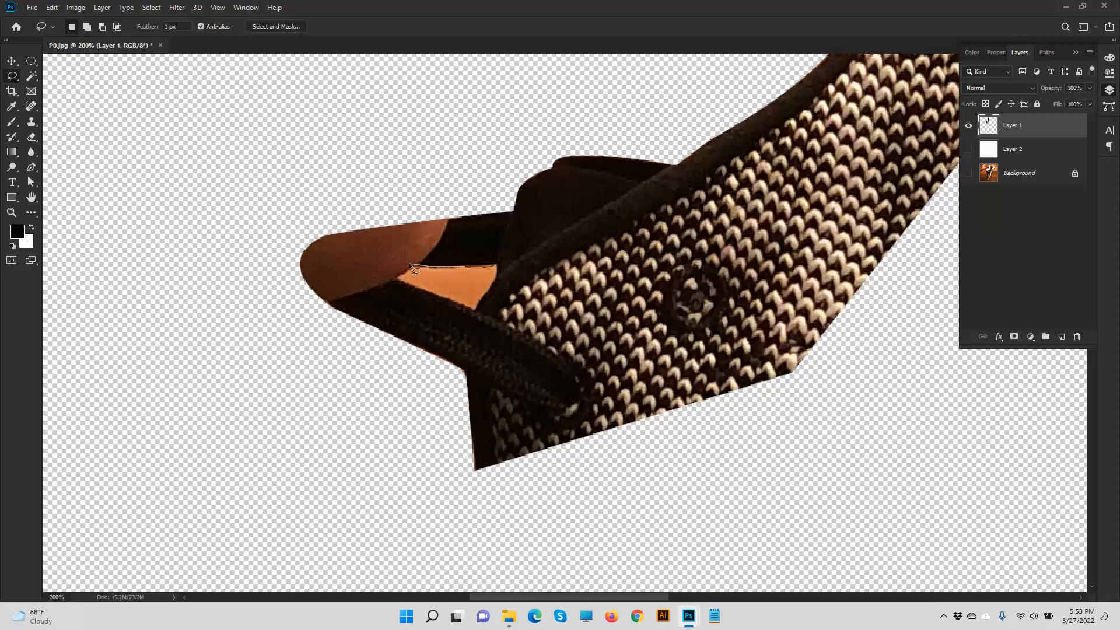
left_click_drag(381, 264, 402, 281)
left_click_drag(497, 269, 495, 269)
key("Delete")
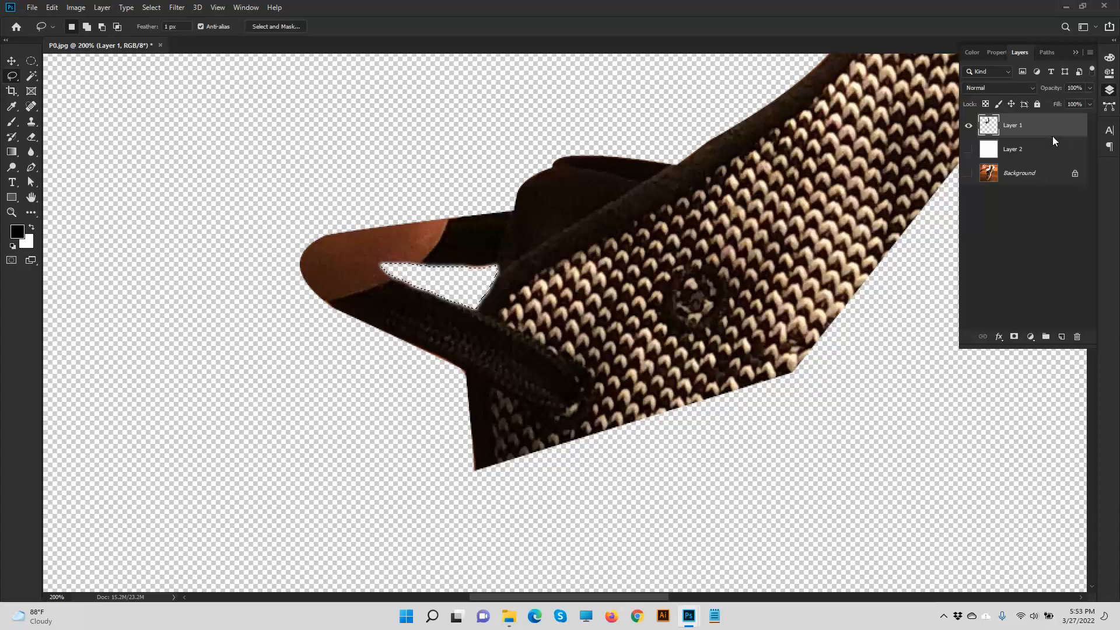
key("ctrl+shift+s")
left_click(519, 362)
- Load Layer 1's outline as a selection and clone the black strap over the adjoining brown area on the pull loop's upper arm
left_click(987, 127, "ctrl")
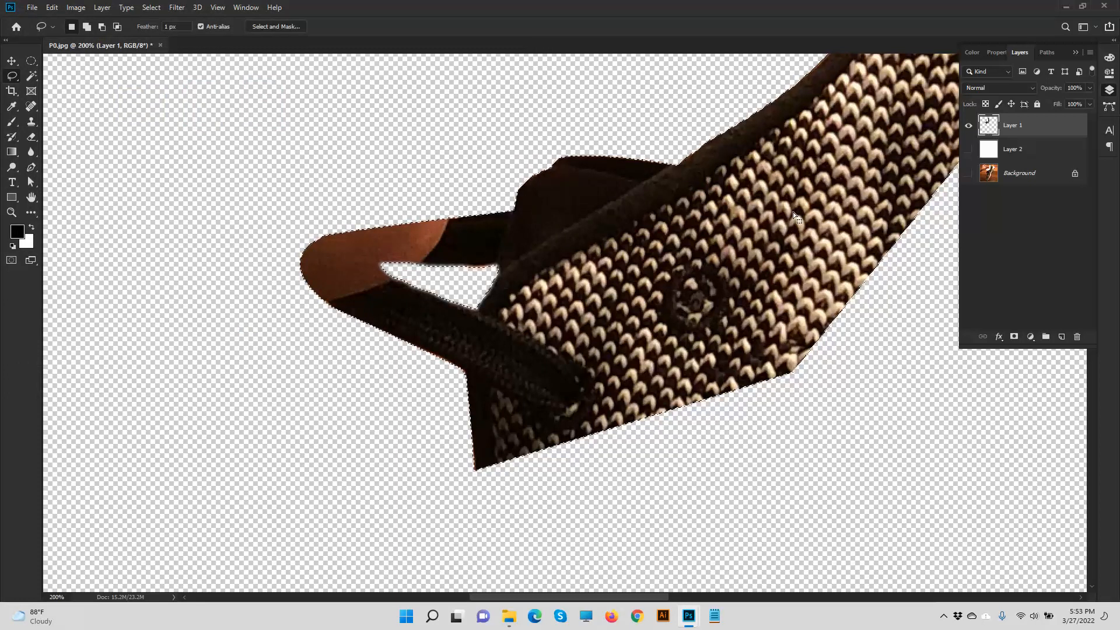
left_click(31, 121)
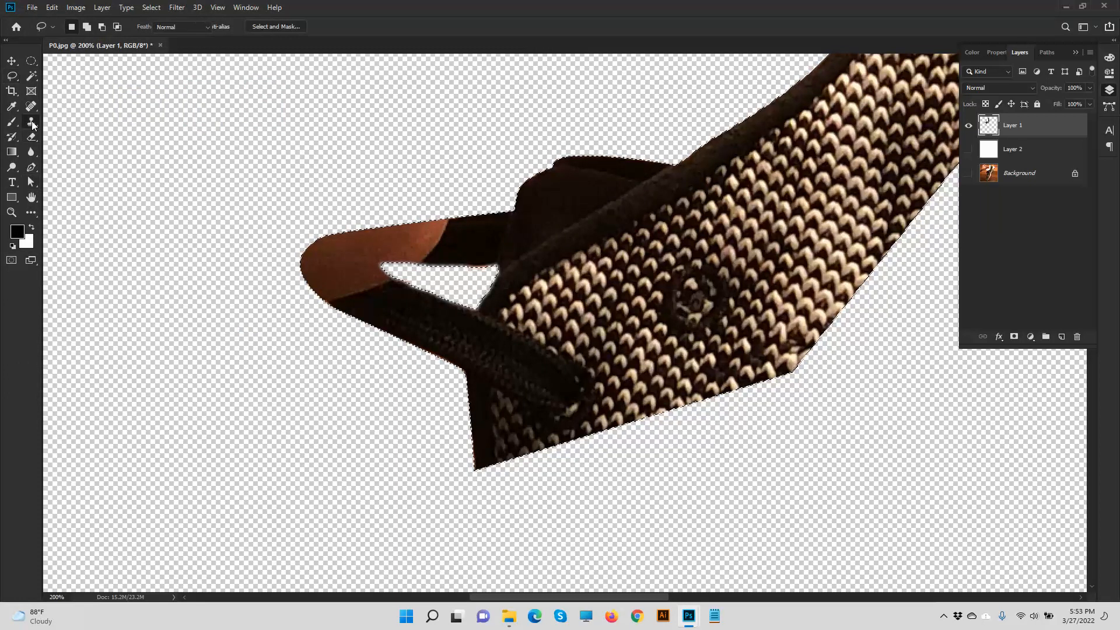
key("ctrl+minus")
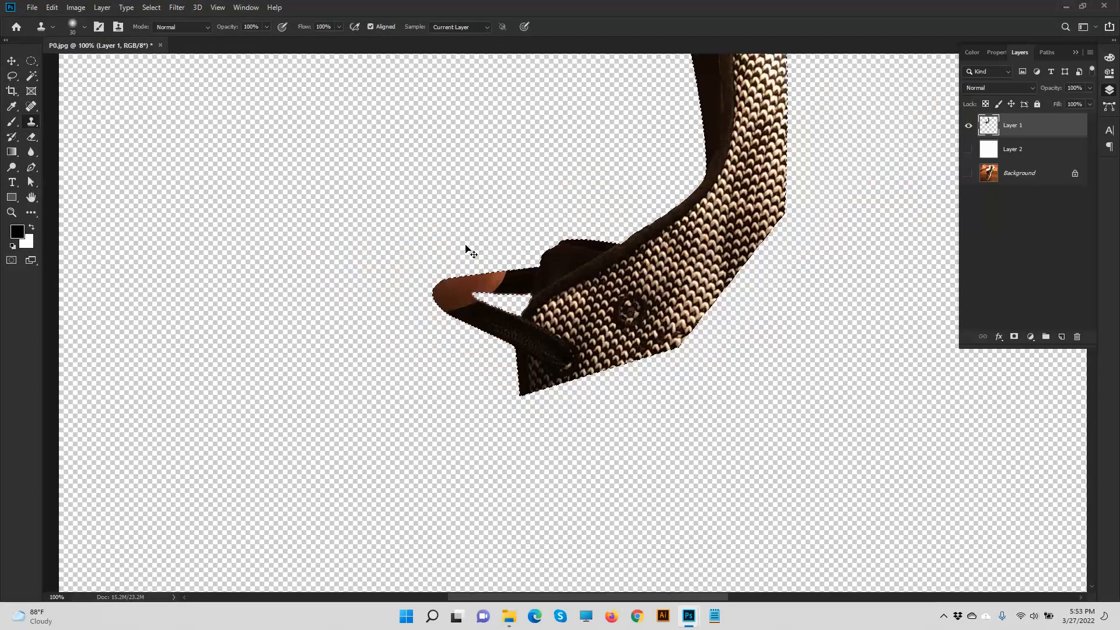
key("ctrl+plus")
key("ctrl+plus")
key("ctrl+plus")
left_click_drag(404, 375, 667, 480)
left_click(638, 262, "alt")
mouse_move(569, 243)
left_mouse_down()
mouse_move(587, 243)
mouse_move(562, 284)
mouse_move(547, 281)
mouse_move(544, 251)
mouse_move(526, 245)
mouse_move(540, 290)
mouse_move(505, 295)
mouse_move(492, 290)
mouse_move(560, 259)
mouse_move(457, 245)
mouse_move(484, 260)
mouse_move(475, 283)
mouse_move(428, 290)
mouse_move(463, 290)
mouse_move(445, 257)
left_mouse_up()
- Clone dark strap texture over the remaining brown skin at the pull loop's rounded tip, and deselect
left_click(601, 267, "alt")
left_click(517, 400, "alt")
mouse_move(463, 361)
left_mouse_down()
mouse_move(450, 333)
mouse_move(457, 310)
left_mouse_up()
left_click(508, 400, "alt")
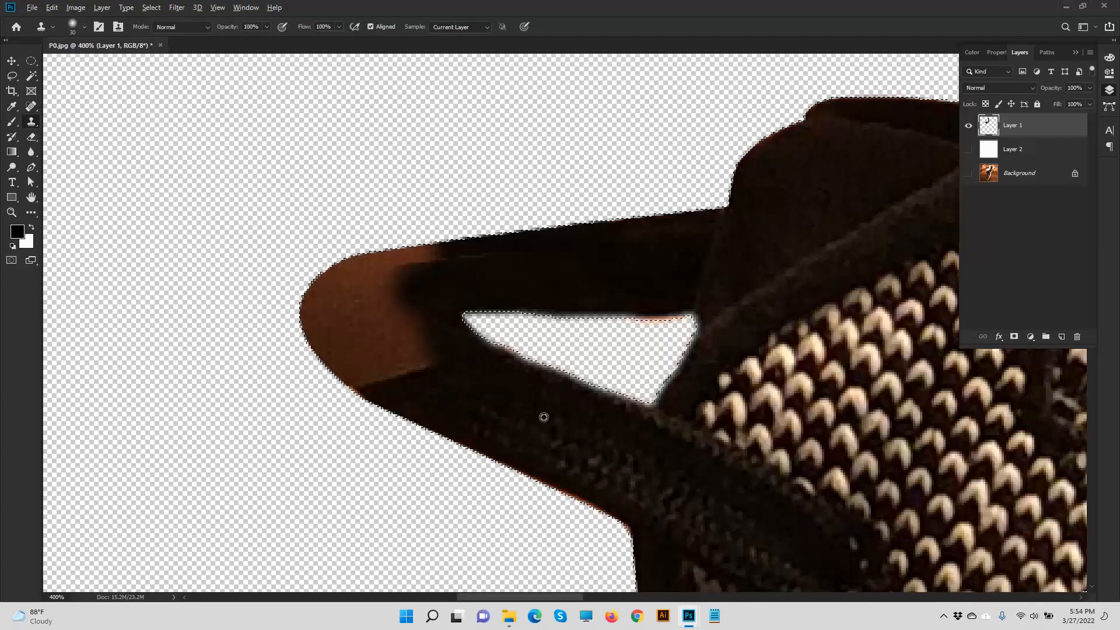
mouse_move(391, 356)
left_mouse_down()
mouse_move(424, 361)
mouse_move(413, 330)
mouse_move(408, 361)
mouse_move(517, 412)
mouse_move(370, 378)
left_mouse_up()
left_click(487, 419, "alt")
mouse_move(344, 320)
left_mouse_down()
mouse_move(393, 342)
mouse_move(402, 317)
mouse_move(425, 327)
mouse_move(401, 284)
mouse_move(406, 274)
mouse_move(414, 344)
mouse_move(427, 258)
mouse_move(397, 259)
mouse_move(375, 318)
mouse_move(367, 267)
left_mouse_up()
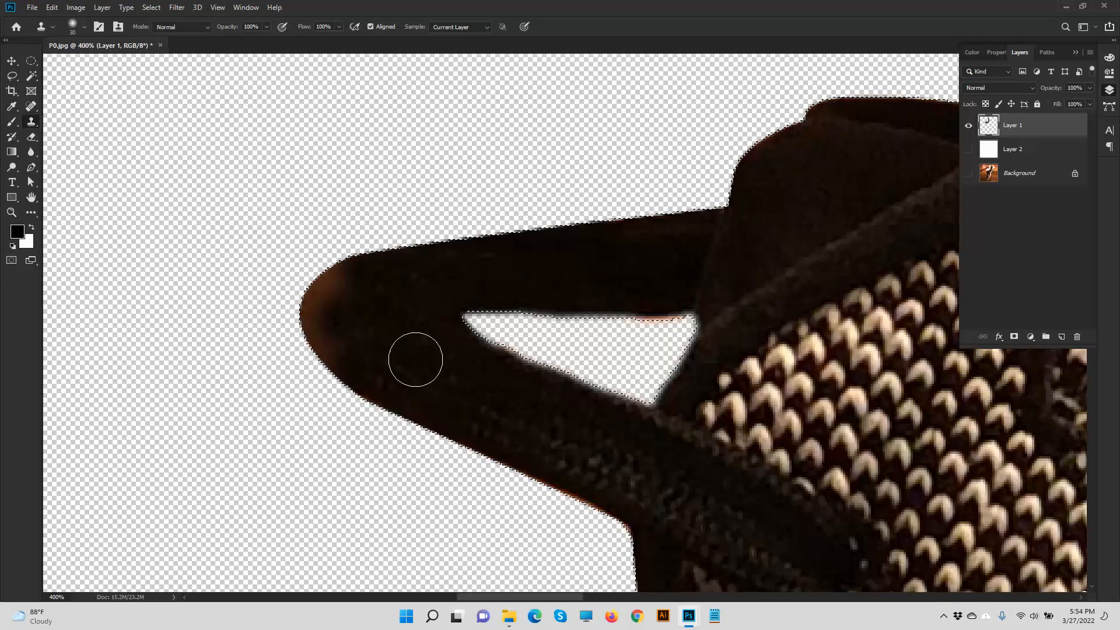
mouse_move(368, 320)
left_mouse_down()
mouse_move(338, 277)
mouse_move(325, 287)
mouse_move(327, 335)
mouse_move(391, 390)
mouse_move(341, 375)
mouse_move(323, 327)
left_mouse_up()
left_click(403, 433)
key("ctrl+d")
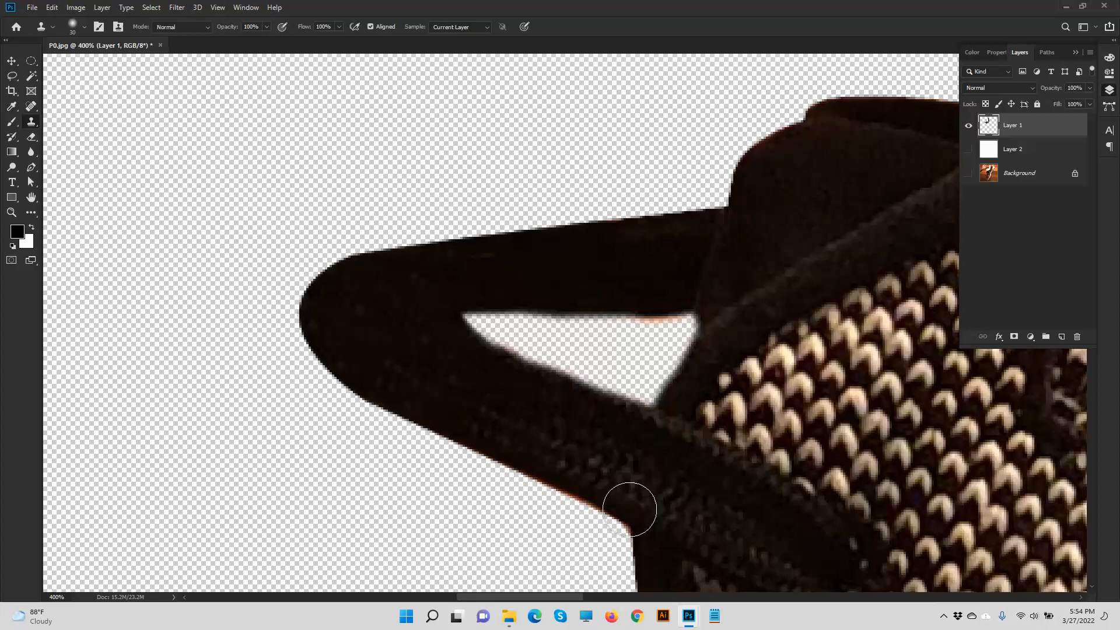
- Show the Background layer and move the Layer 1 cutout back into its gap on the shoe
key("ctrl+minus")
key("ctrl+minus")
key("ctrl+minus")
key("ctrl+minus")
key("ctrl+minus")
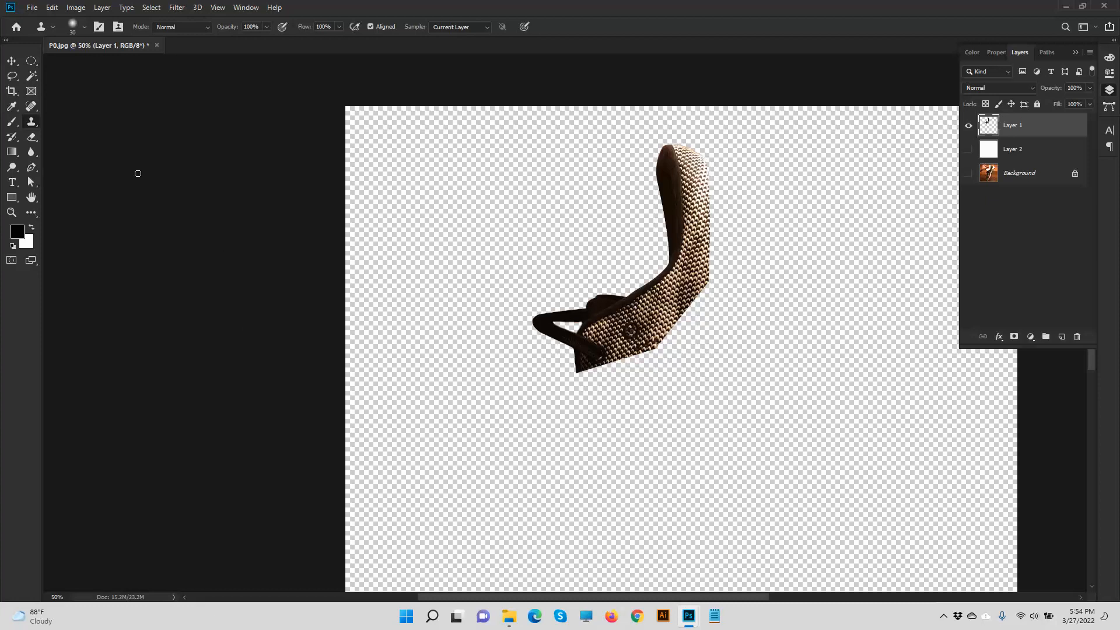
left_click(968, 174)
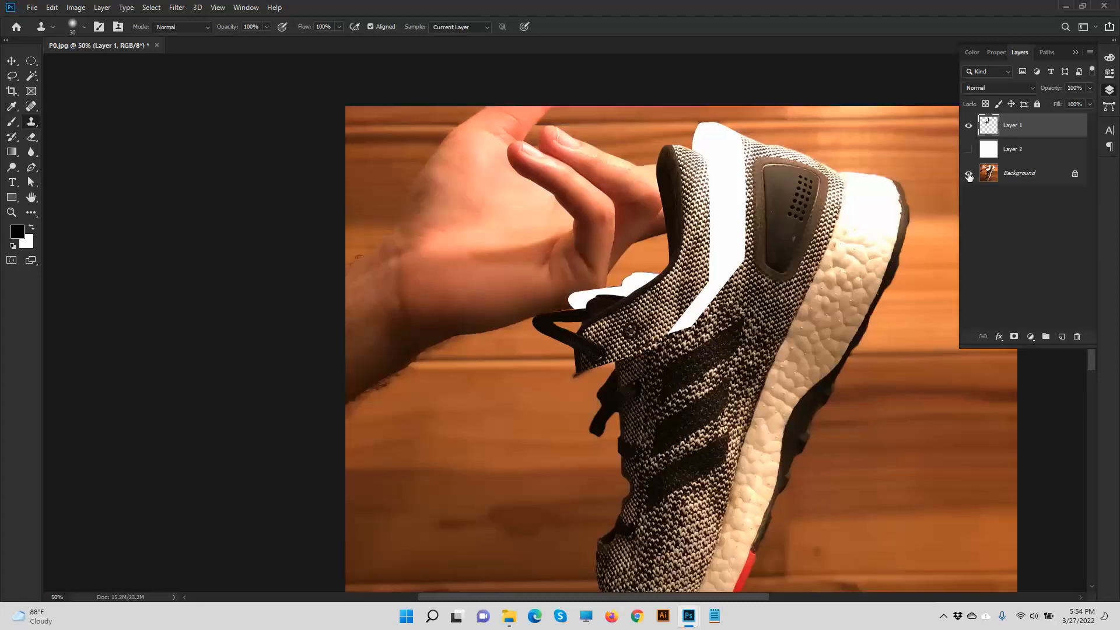
left_click(11, 62)
left_click_drag(647, 344, 677, 319)
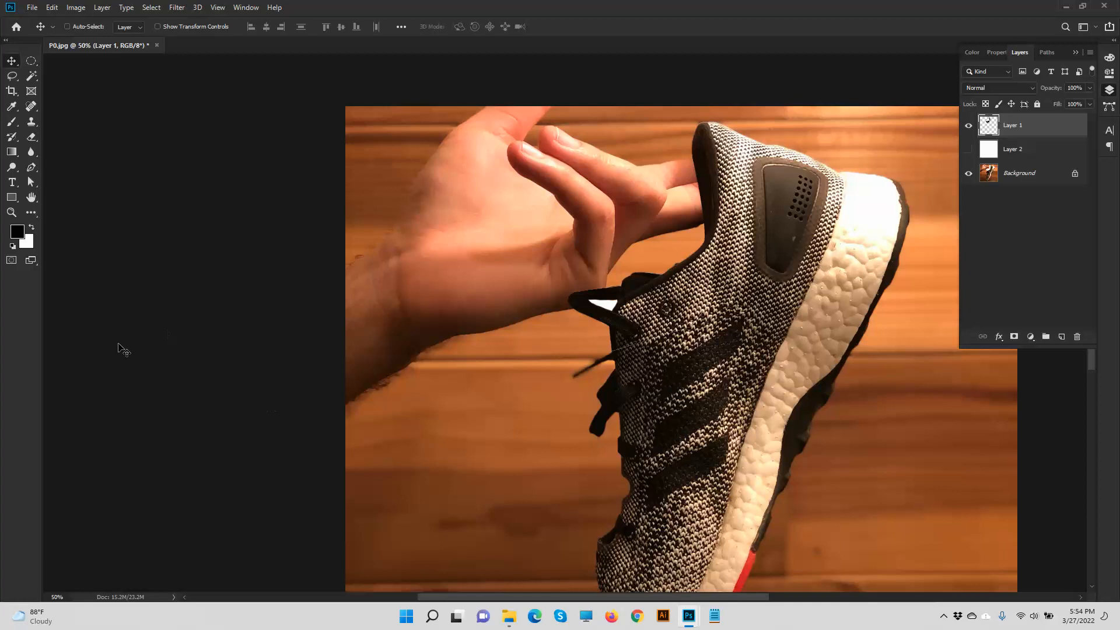
- Open the image photoshop-remove-acne-skin-blemishes-ft.jpg from the Students Projects folder
left_click(32, 7)
left_click(42, 31)
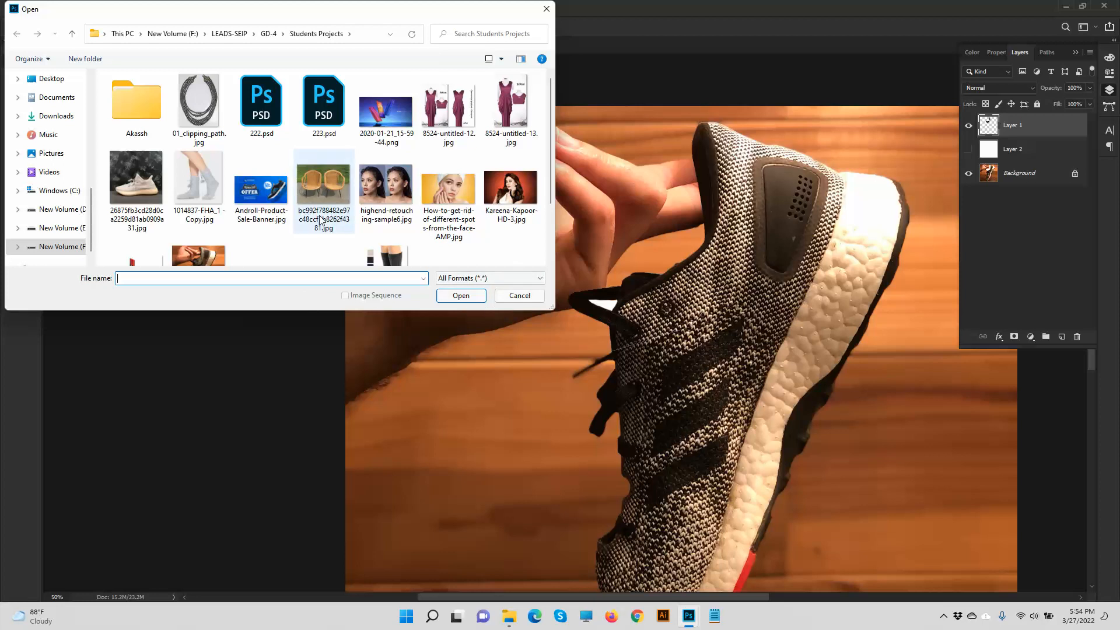
scroll(320, 216, "down", 1)
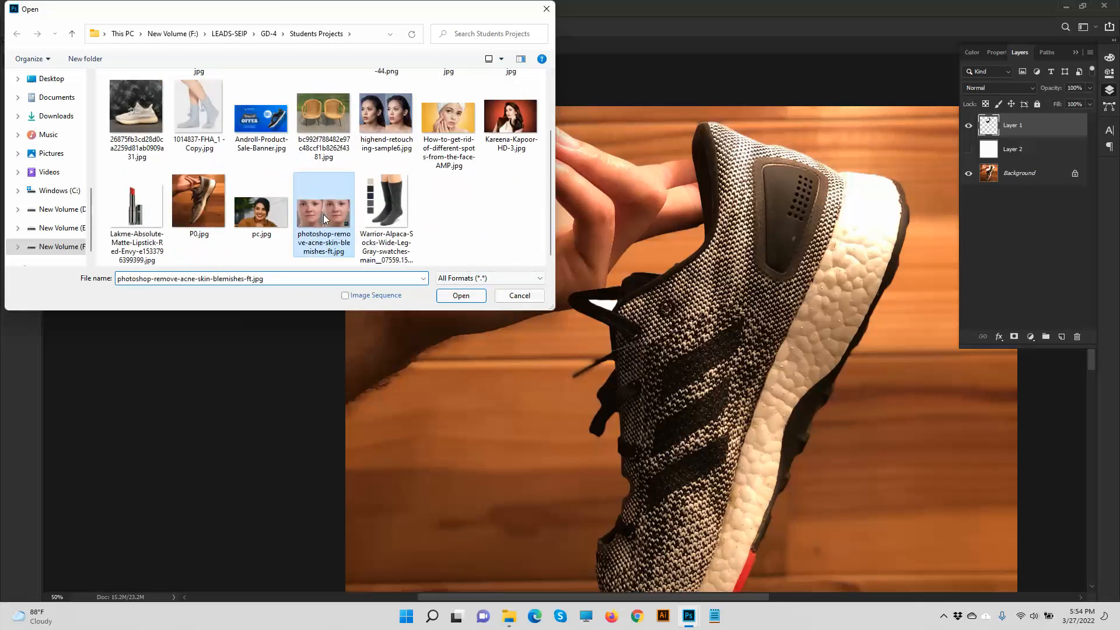
double_click(323, 214)
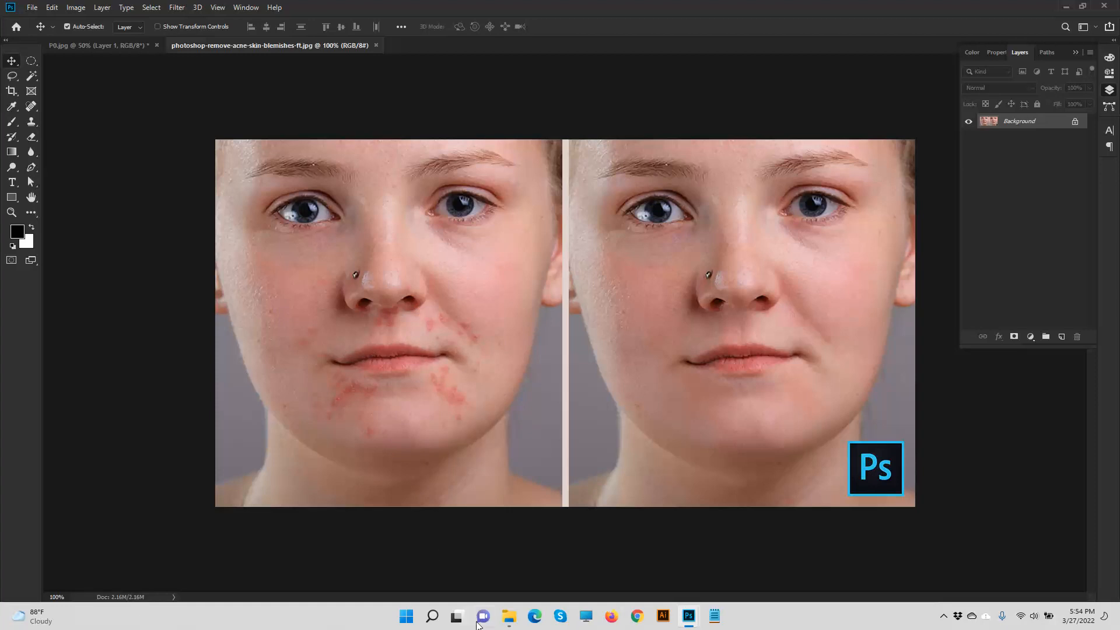
- Open the necklace image 01_clipping_path.jpg from the Students Projects folder
left_click(32, 8)
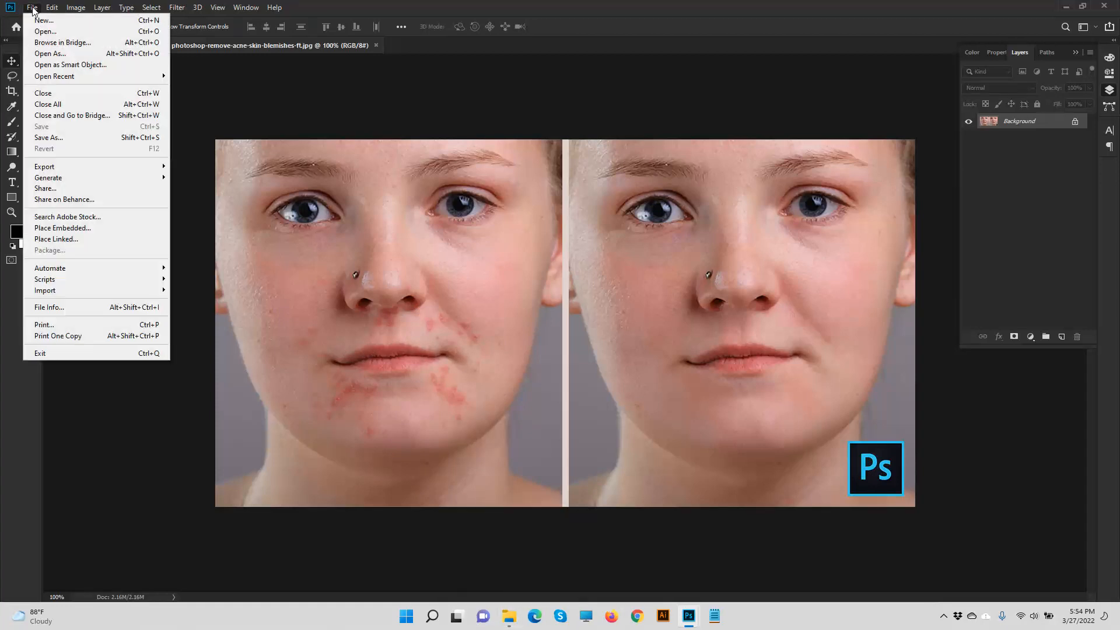
left_click(53, 31)
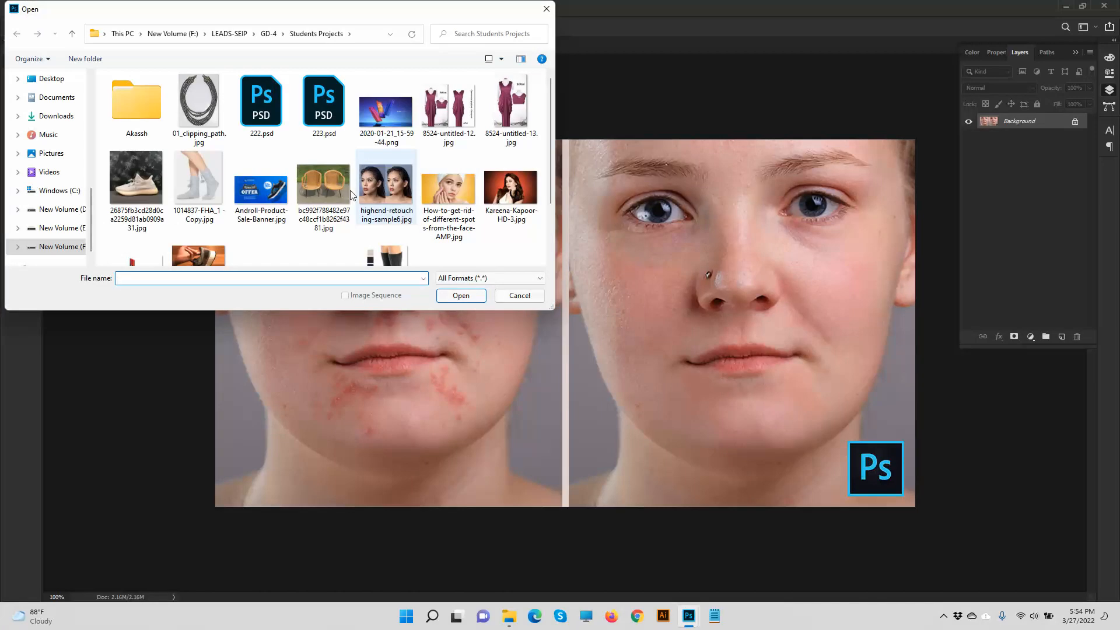
double_click(204, 122)
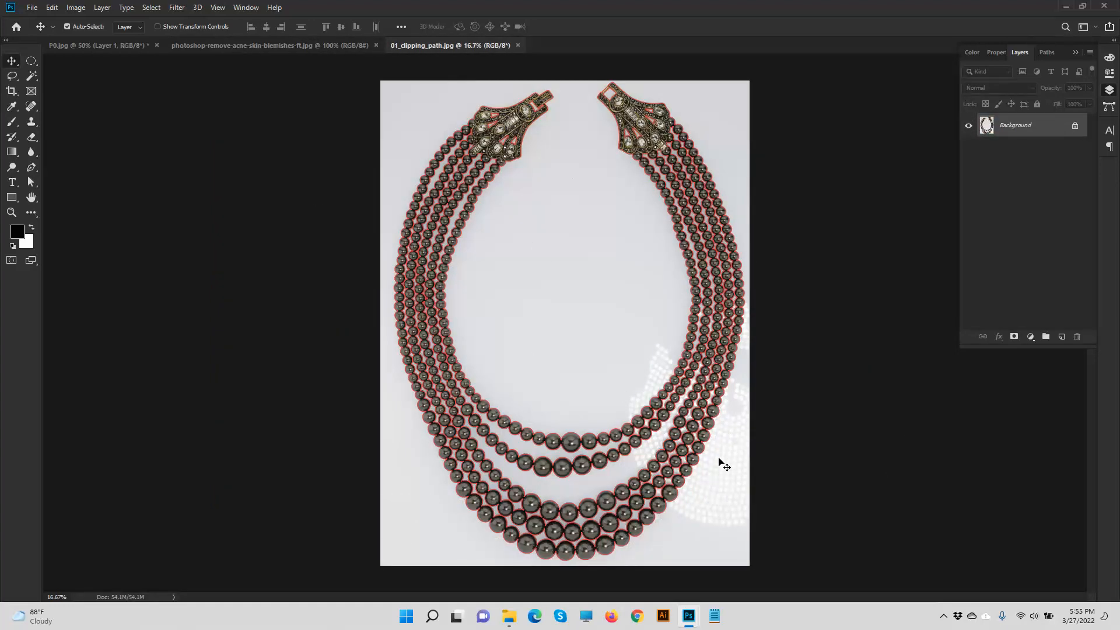
- Select the inner outline path on the necklace's left strands, and the small gap path between neighbouring beads, to examine their anchor points
scroll(719, 457, "up", 2)
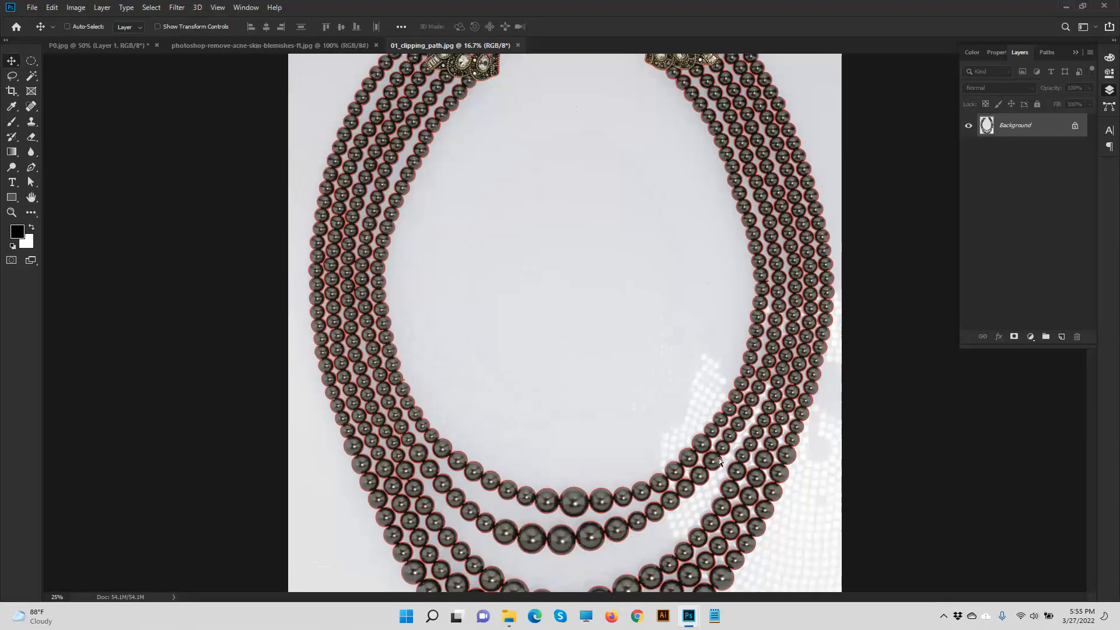
scroll(247, 366, "up", 1)
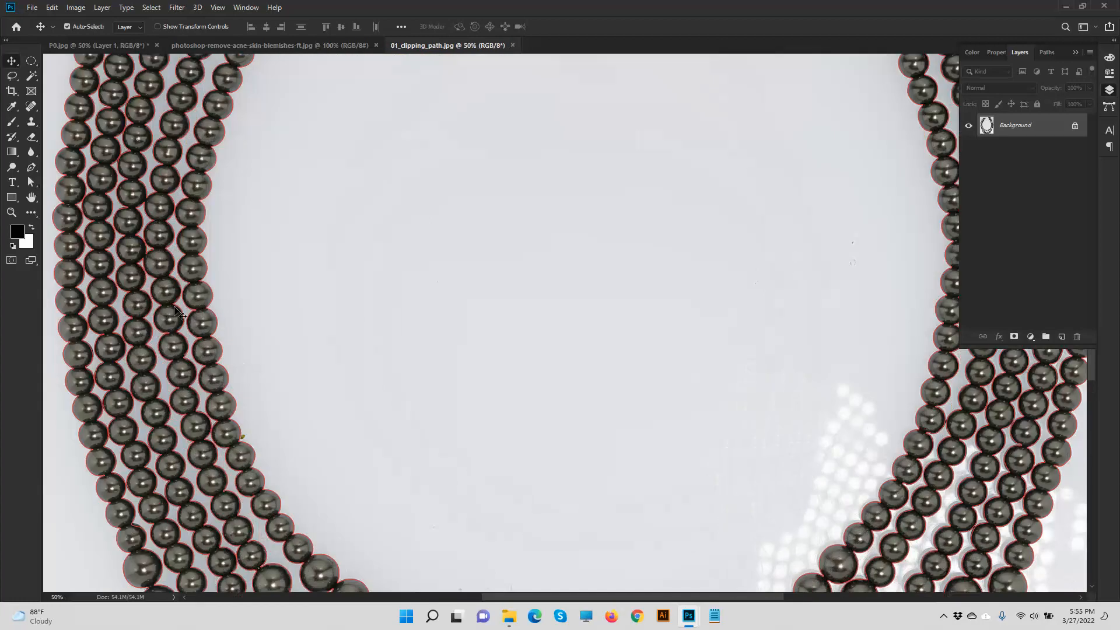
left_click_drag(169, 297, 349, 318)
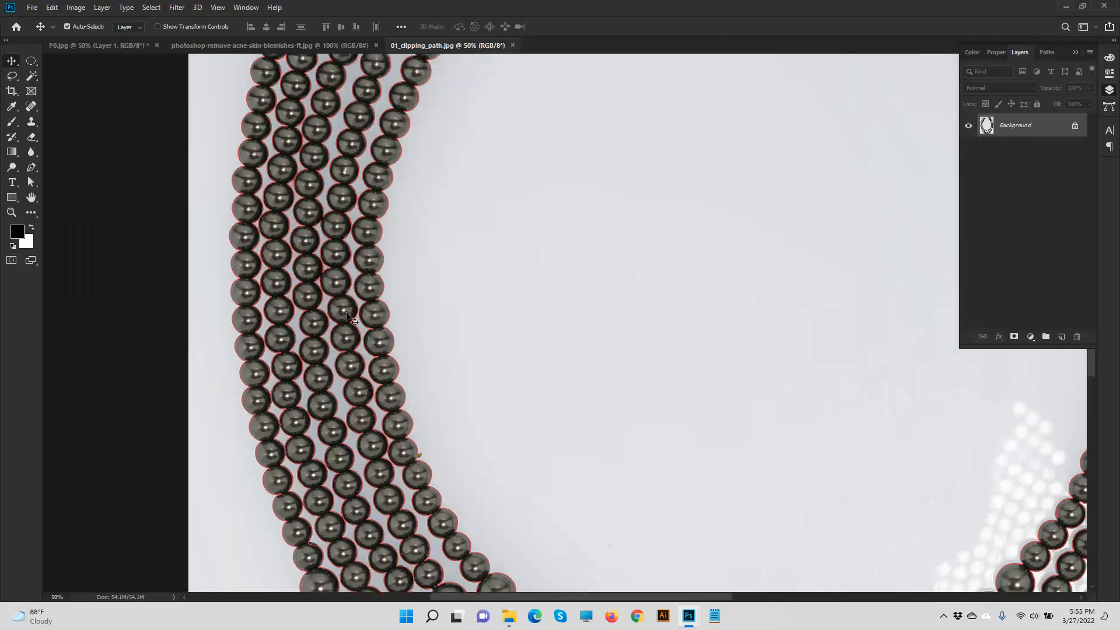
scroll(348, 318, "up", 2)
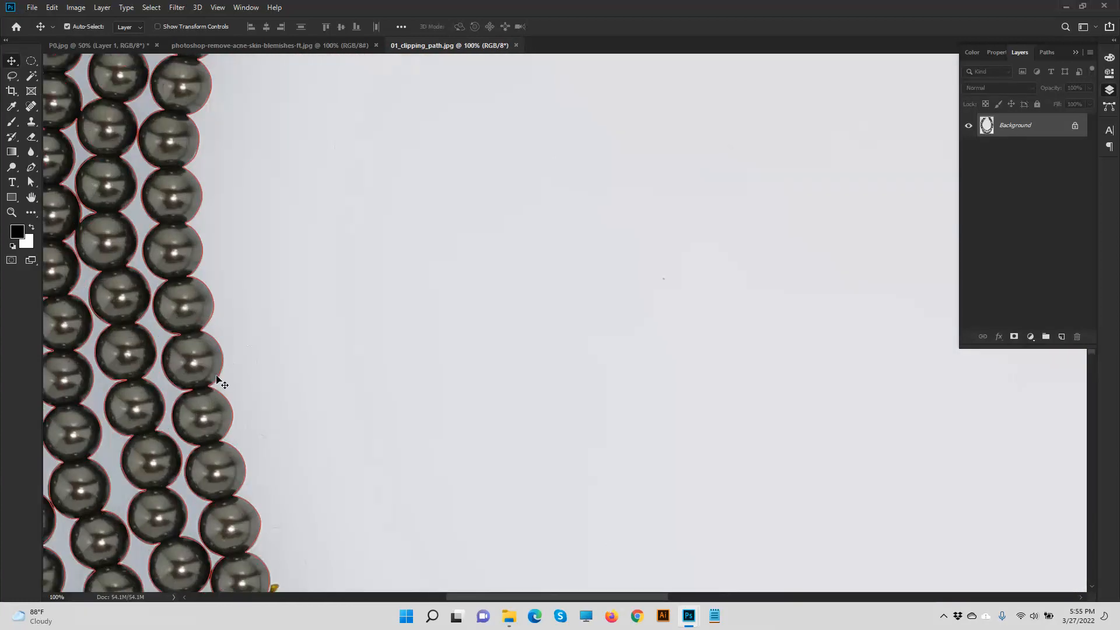
key("a")
left_click(221, 380)
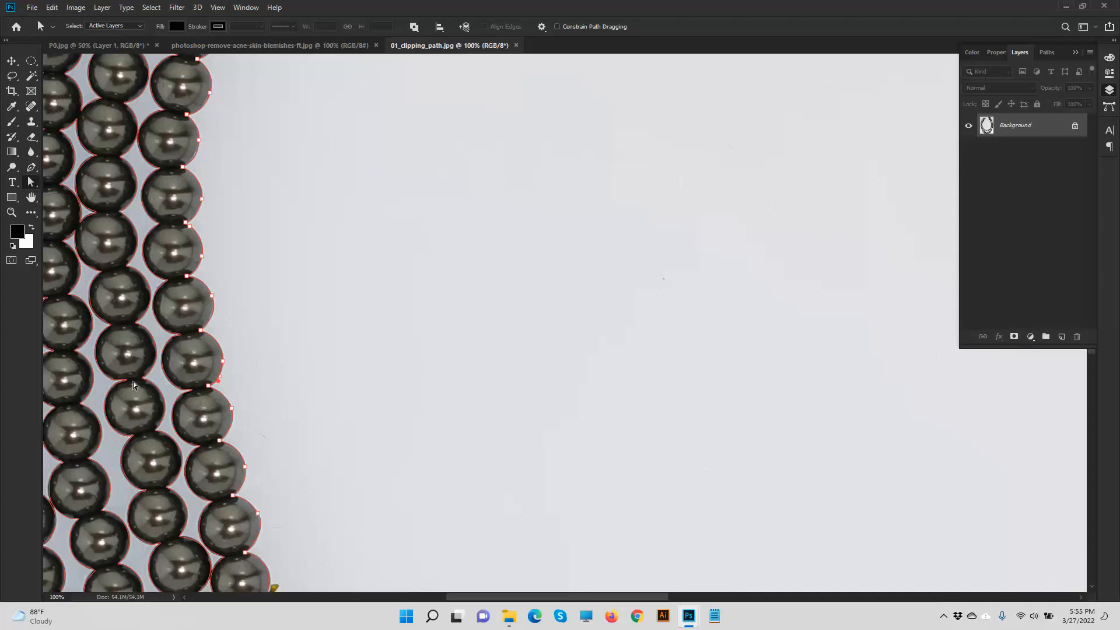
left_click(12, 63)
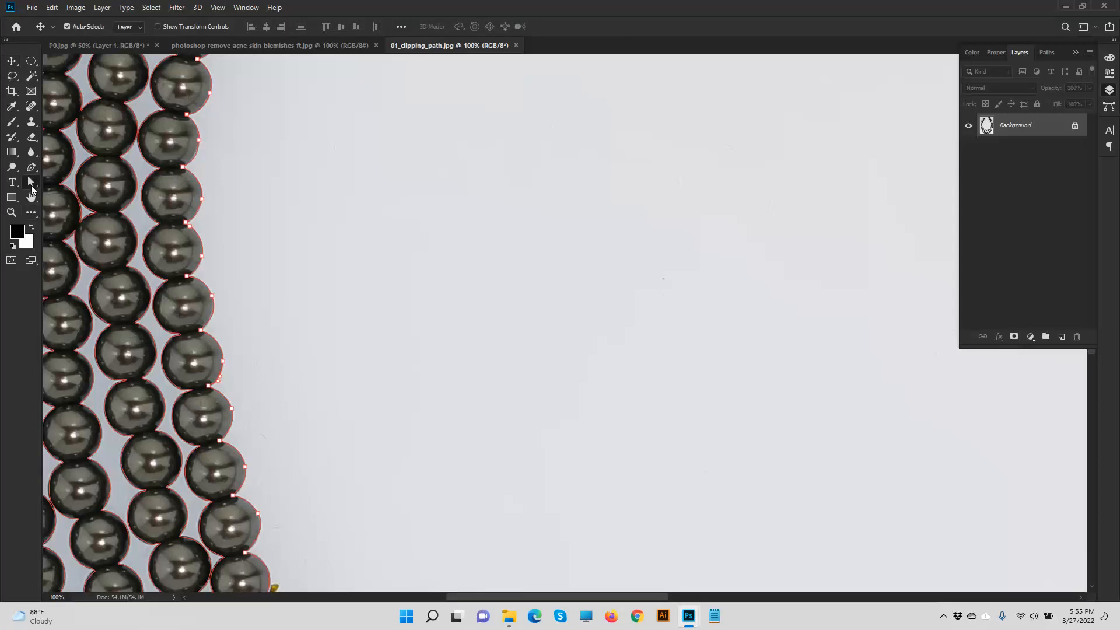
left_click(32, 185)
left_click(75, 193)
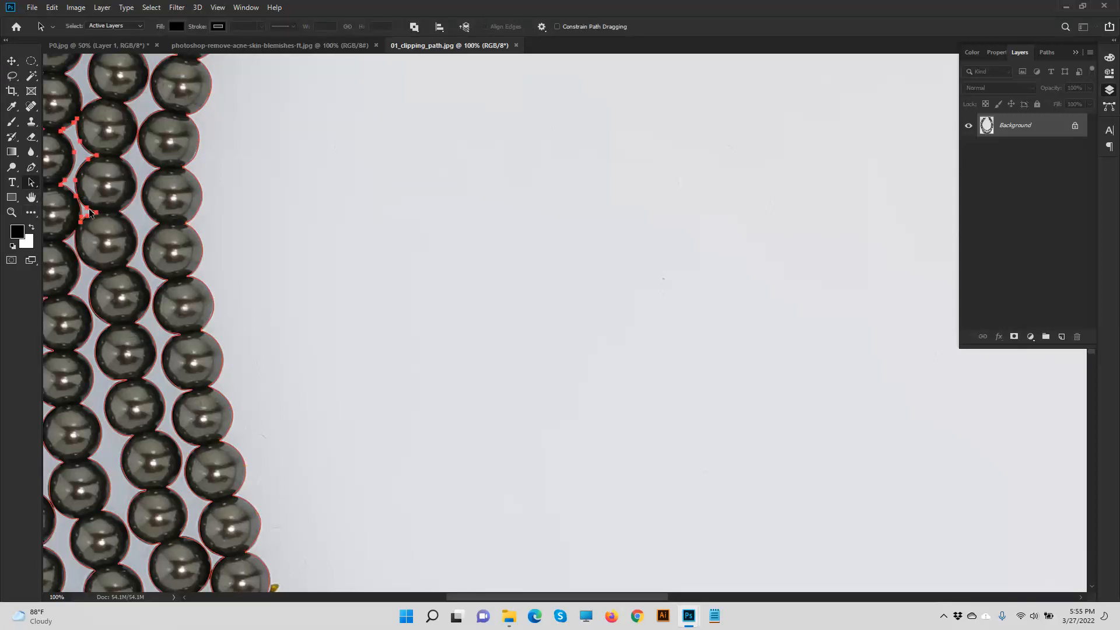
- Select all the path components across the entire necklace so their anchor points show
key("ctrl+minus")
key("ctrl+minus")
key("ctrl+minus")
key("ctrl+minus")
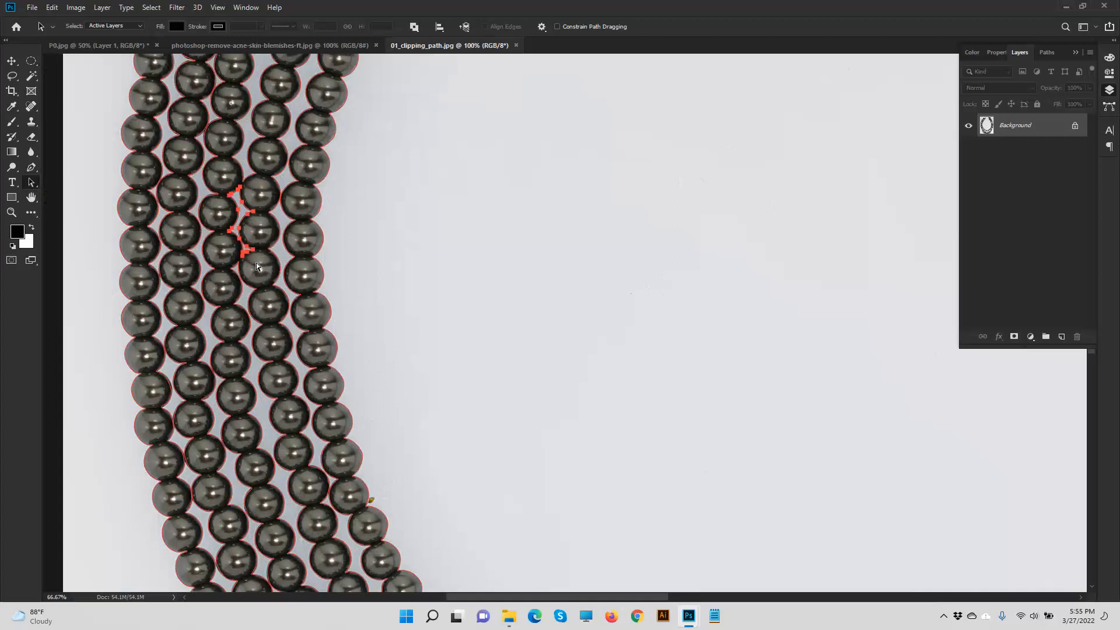
key("ctrl+minus")
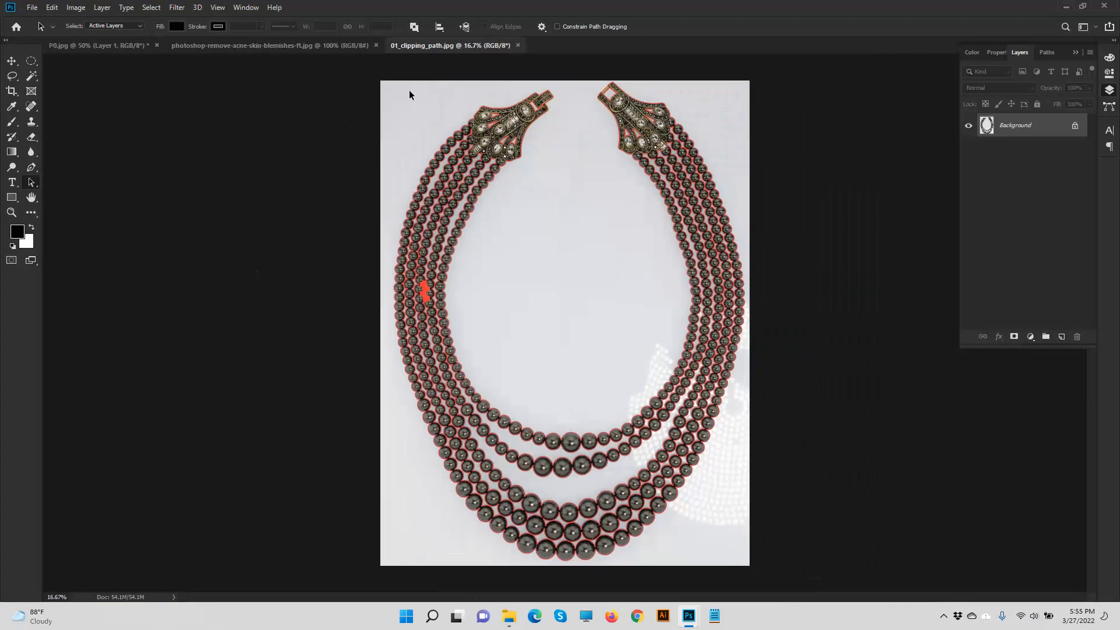
left_click_drag(379, 74, 802, 599)
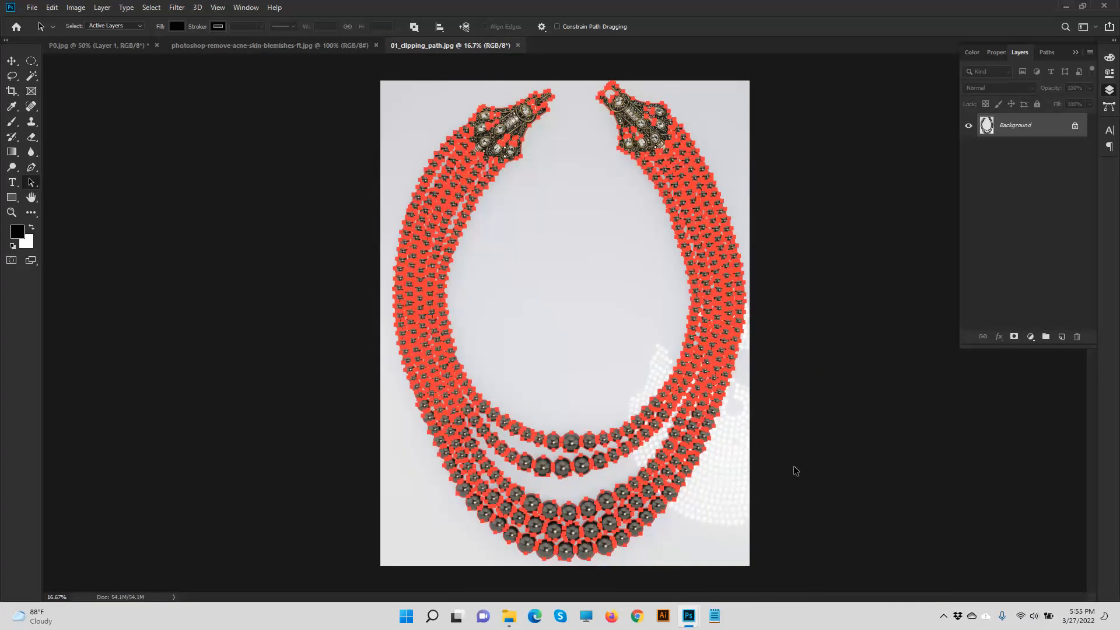
- Examine closely how the path's anchor points follow the bead edges and the gaps between the left strands
key("ctrl+plus")
key("ctrl+plus")
key("ctrl+plus")
key("ctrl+plus")
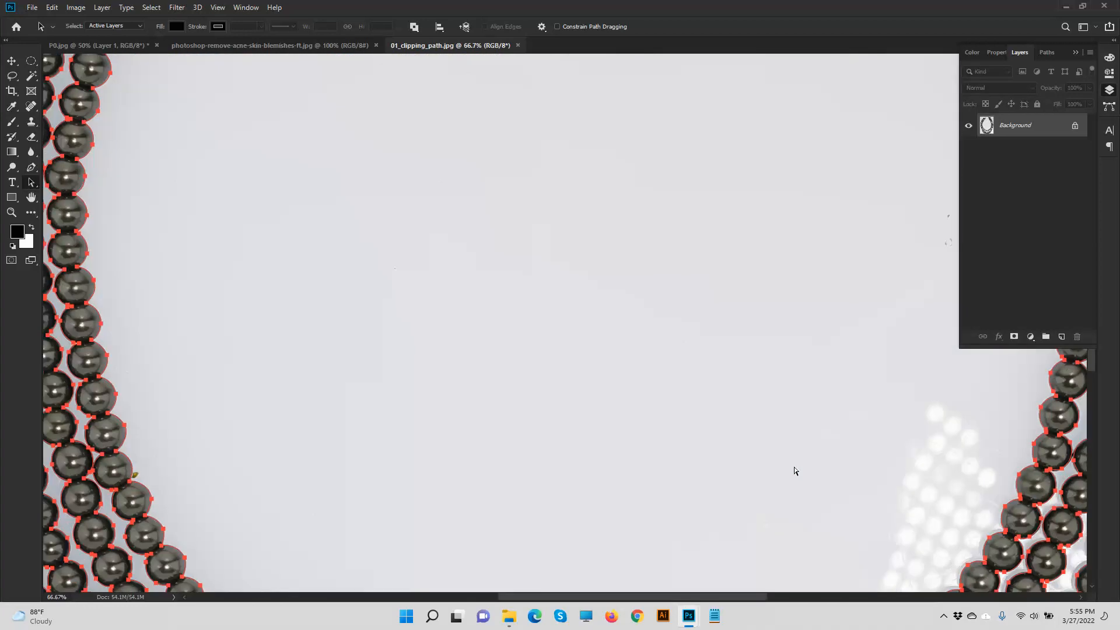
key("ctrl+plus")
key("ctrl+plus")
left_click_drag(403, 424, 697, 332)
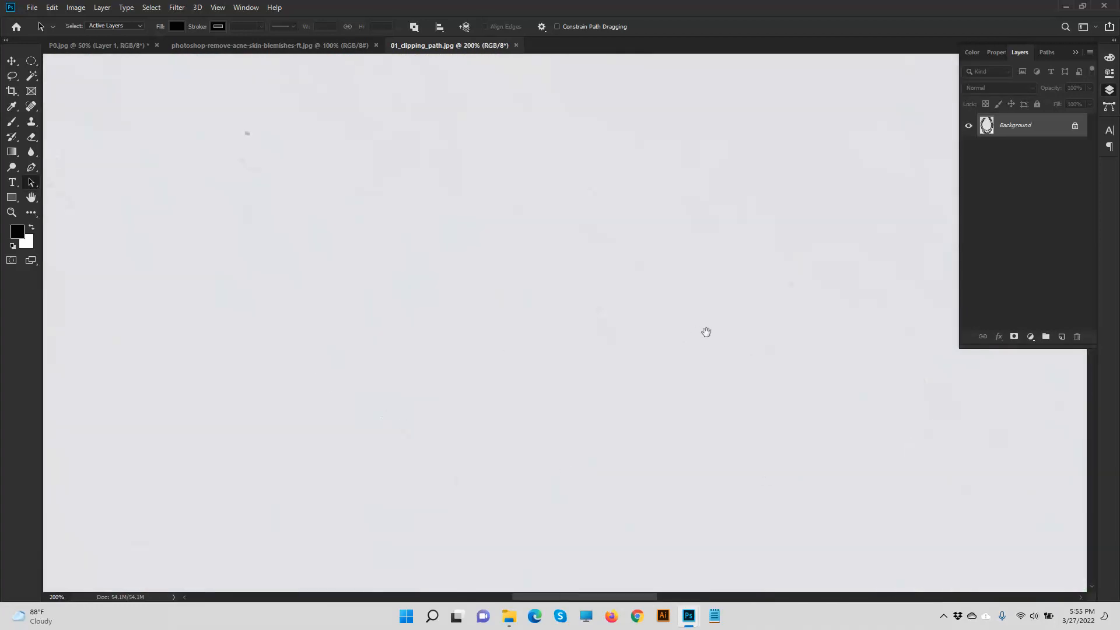
left_click_drag(375, 424, 660, 340)
left_click_drag(414, 412, 554, 362)
left_click_drag(324, 400, 477, 392)
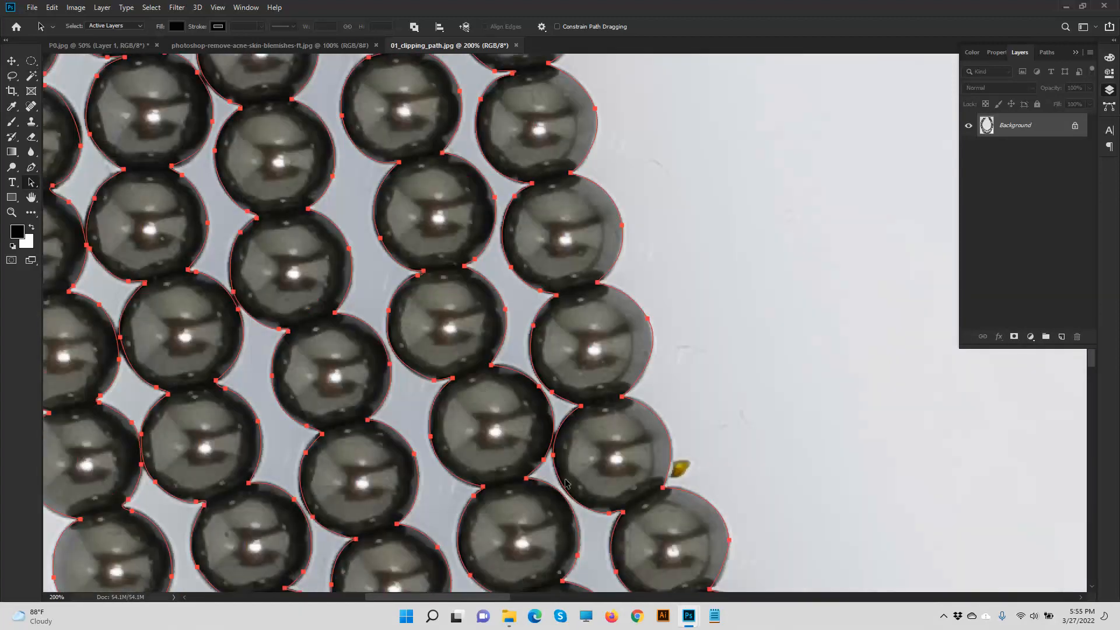
scroll(570, 483, "up", 5)
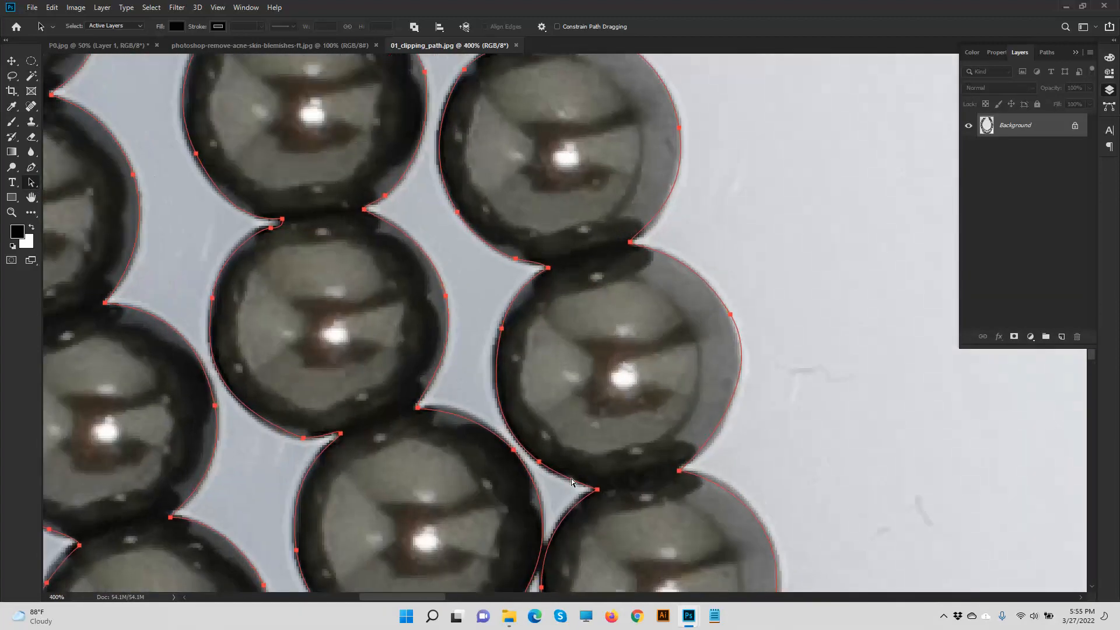
scroll(571, 482, "up", 3)
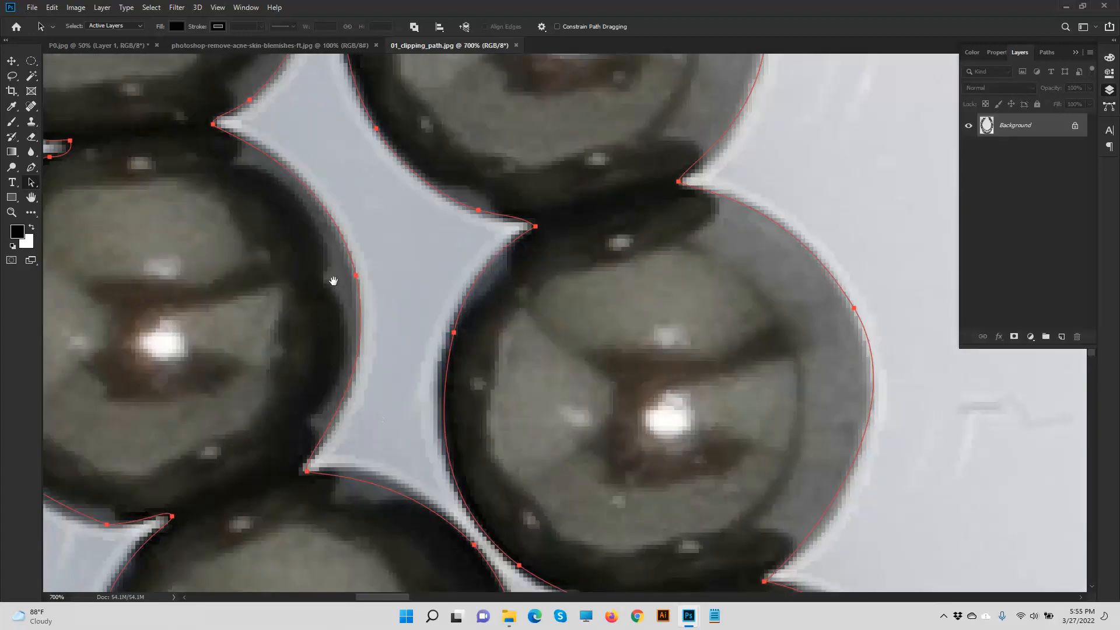
left_click_drag(333, 281, 925, 286)
left_click_drag(449, 307, 921, 552)
left_click_drag(406, 283, 568, 550)
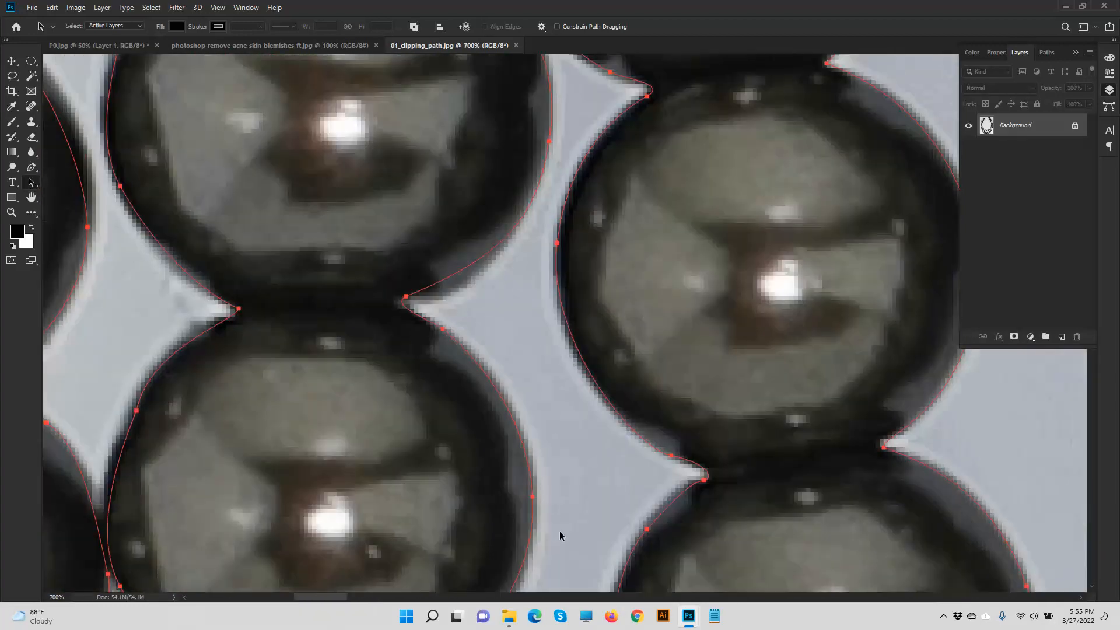
- Return to the full necklace and display the document's list of paths
scroll(560, 535, "down", 5)
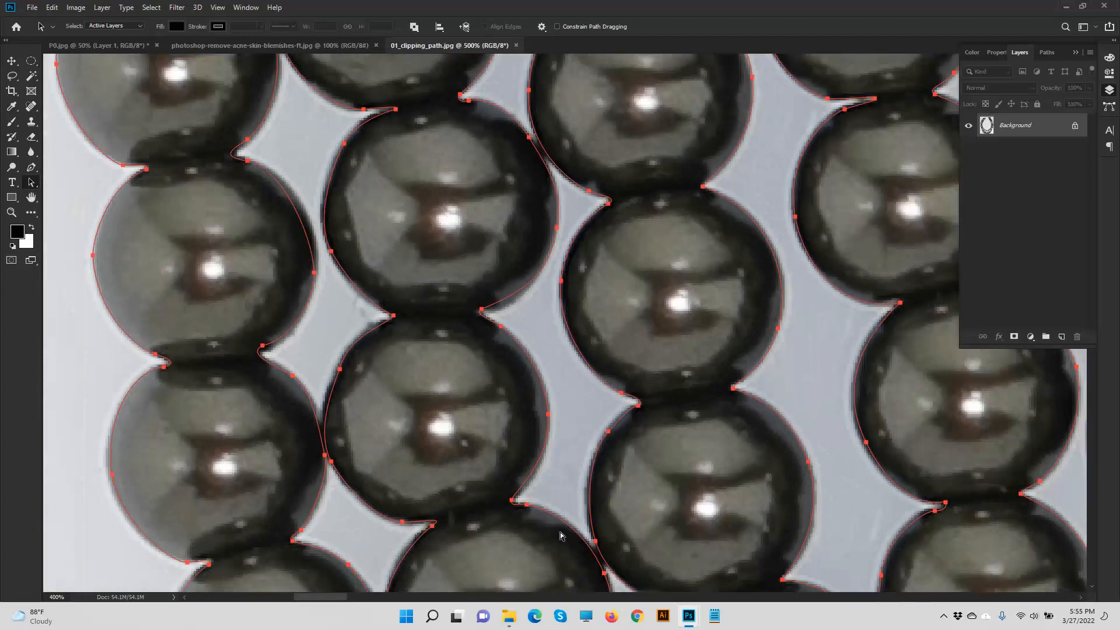
scroll(561, 535, "down", 7)
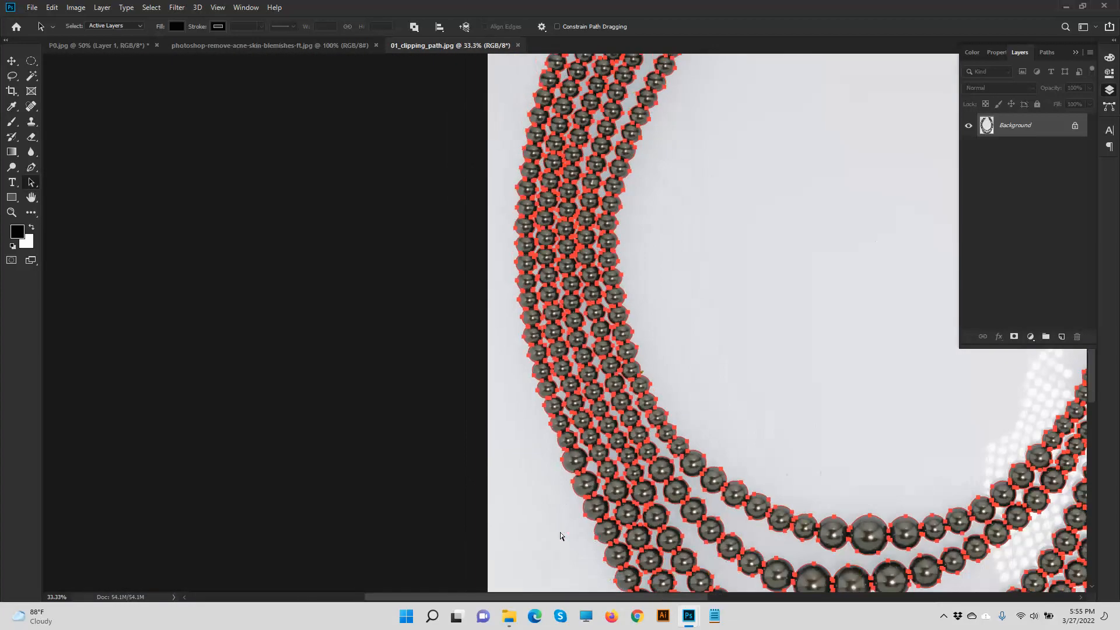
scroll(560, 536, "down", 1)
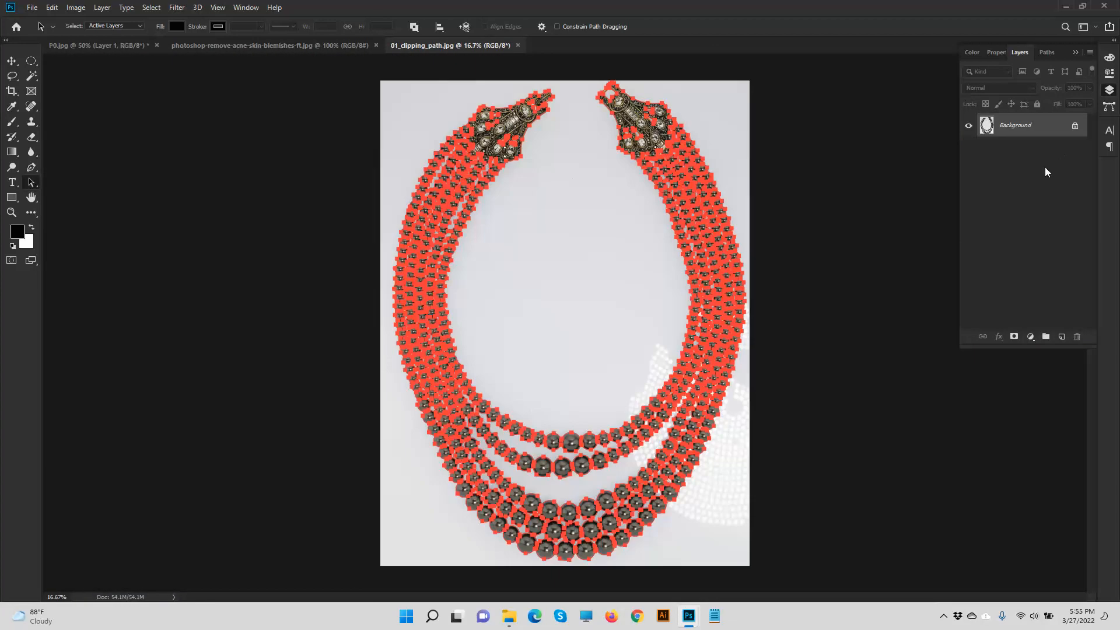
left_click(1046, 53)
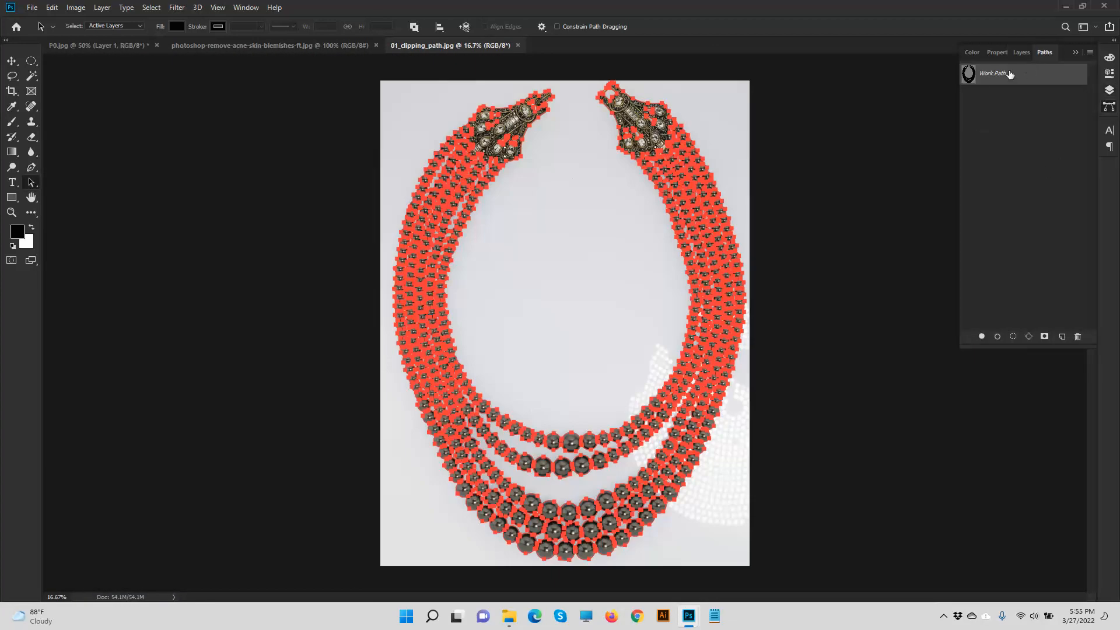
- Load the necklace's Work Path as a selection, and add an empty layer above the Background before reselecting the Background layer
left_click(968, 76, "ctrl")
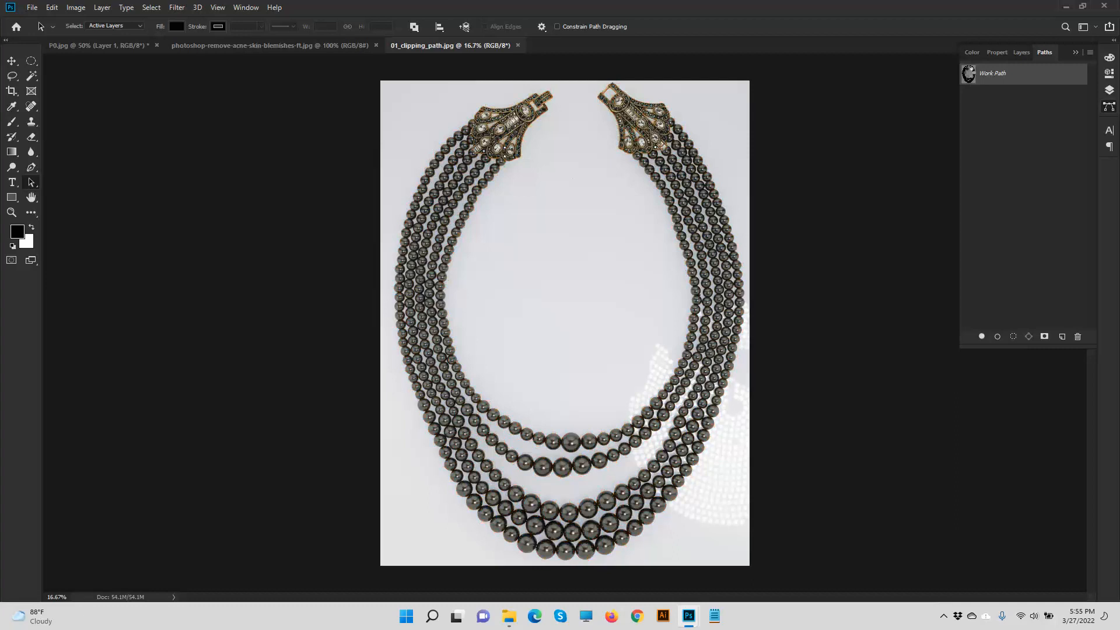
left_click(1020, 53)
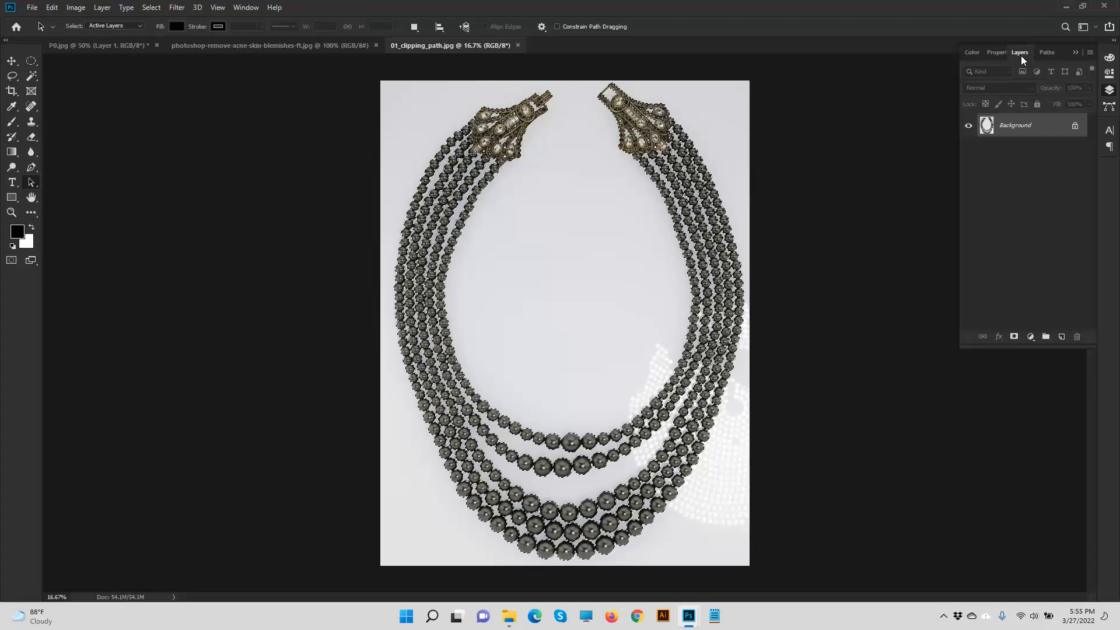
left_click(1062, 338)
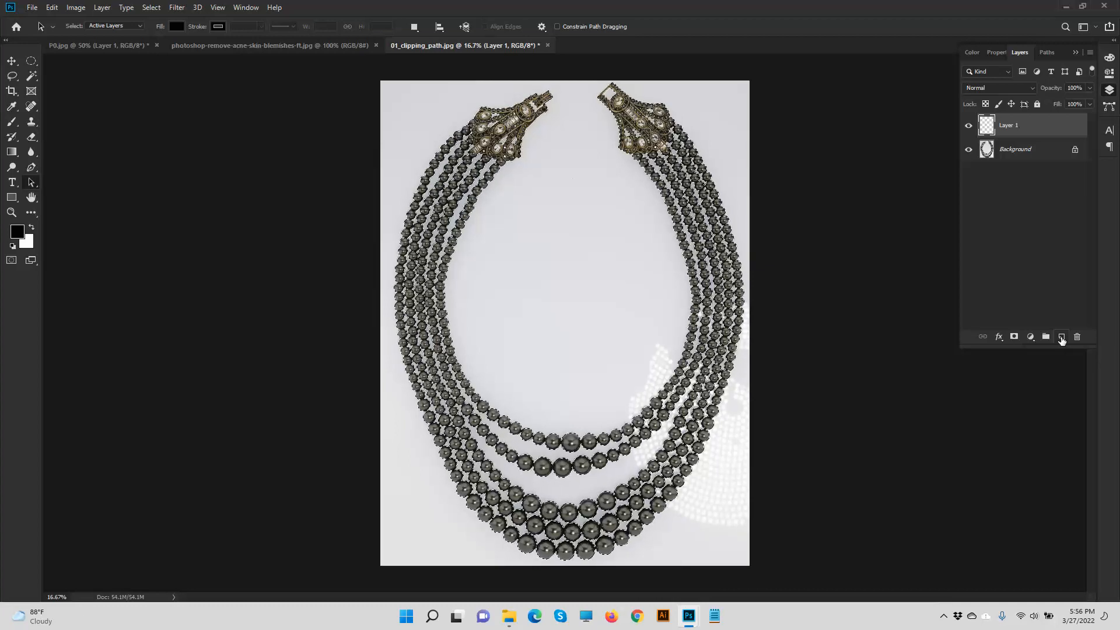
left_click(1038, 156)
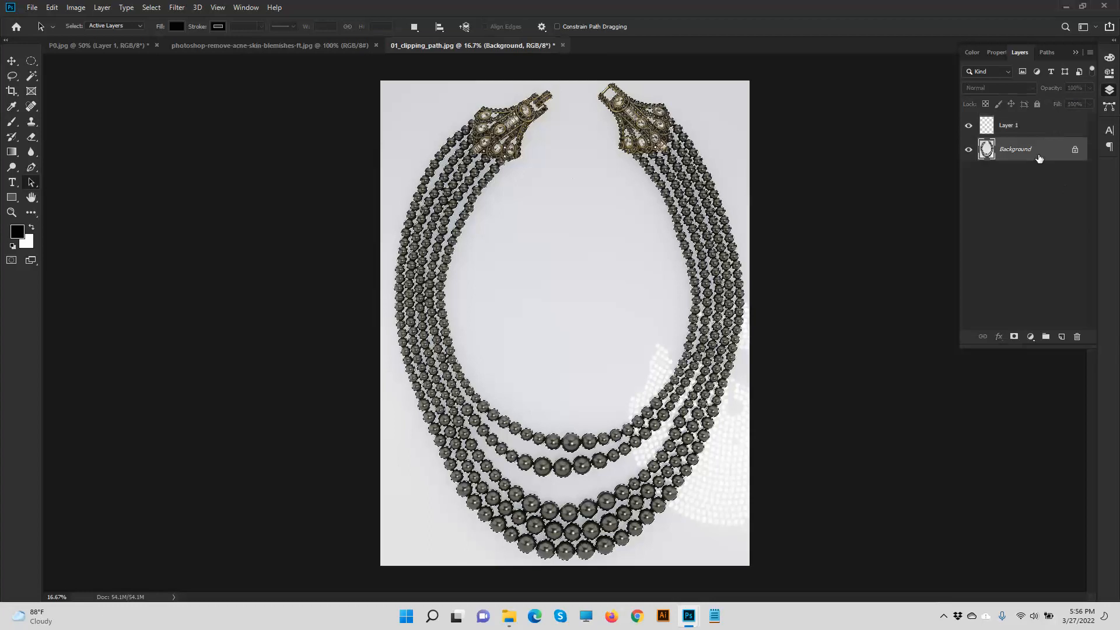
key("ctrl+BackSpace")
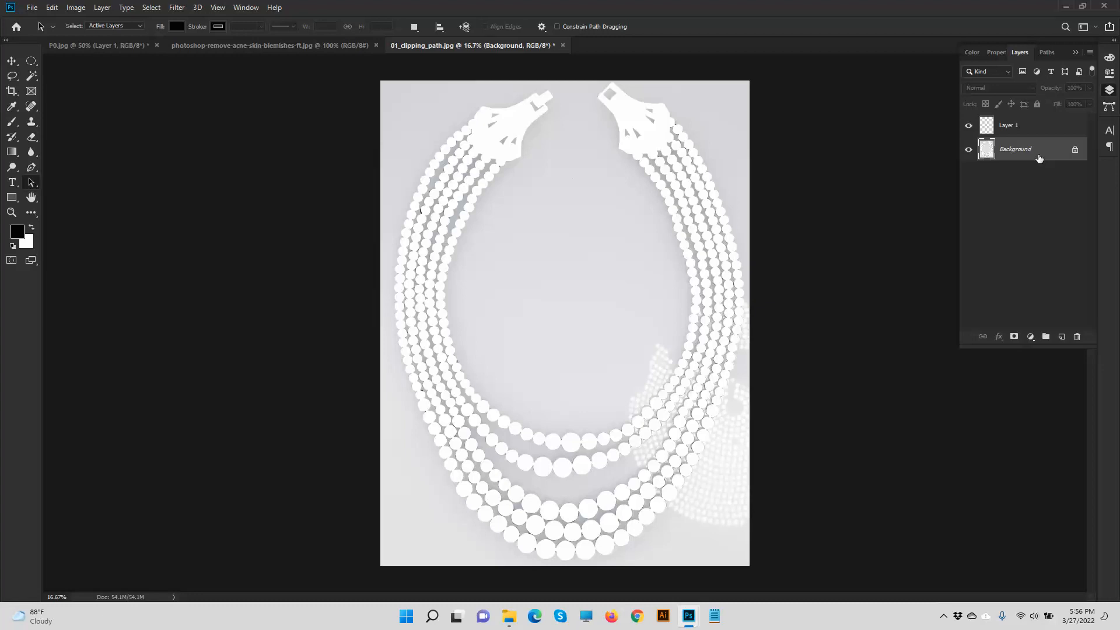
key("ctrl+v")
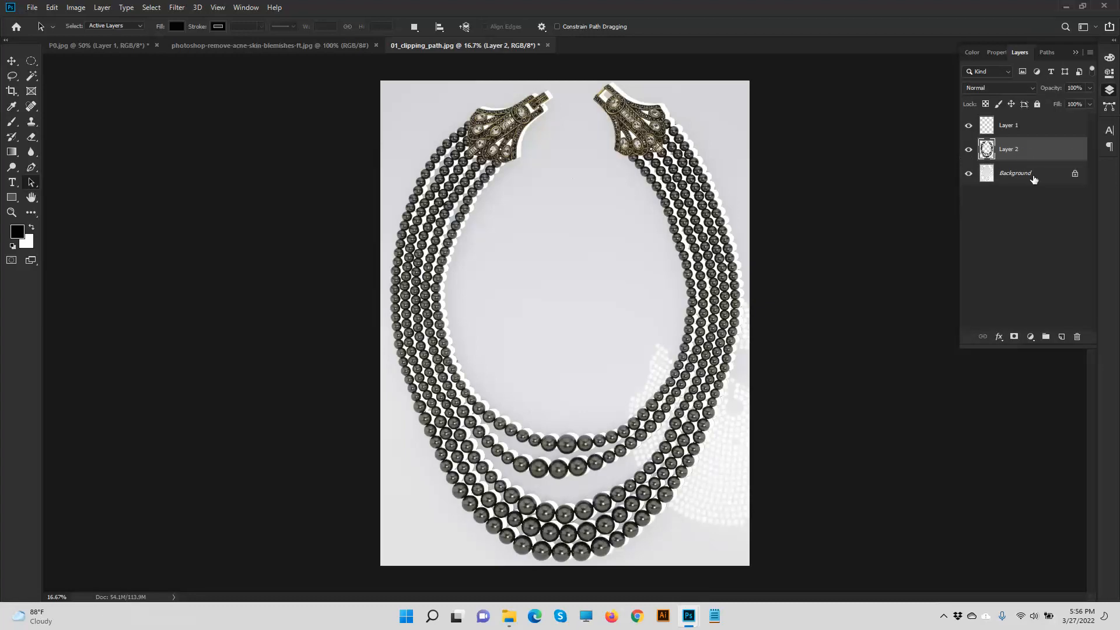
key("ctrl+e")
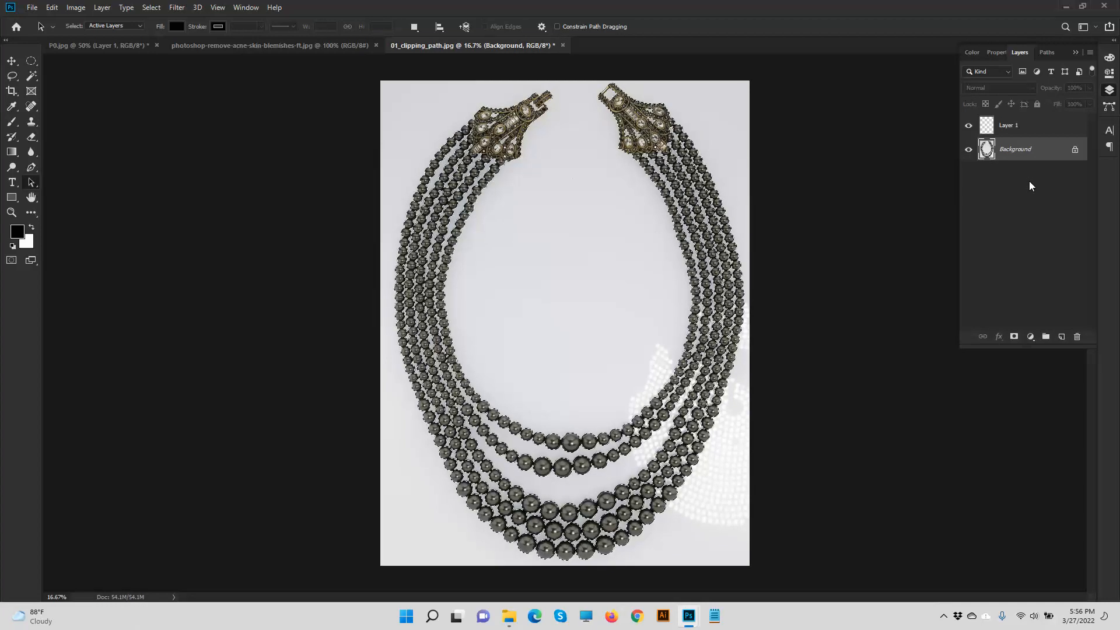
- Copy the selected necklace onto its own layer and unlock the Background layer
key("ctrl+v")
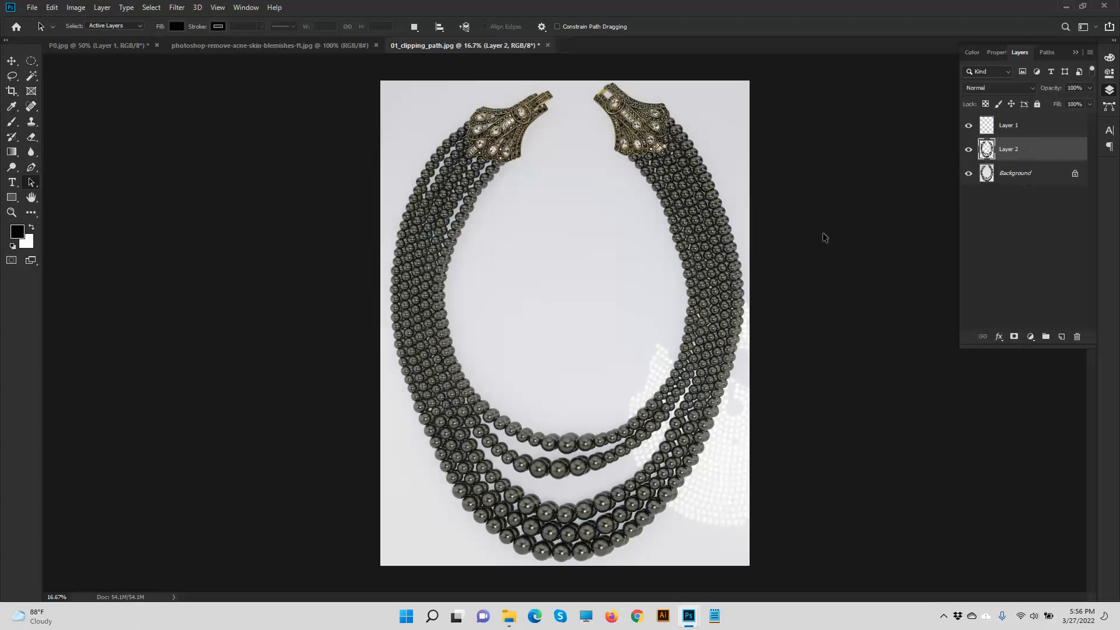
left_click(51, 7)
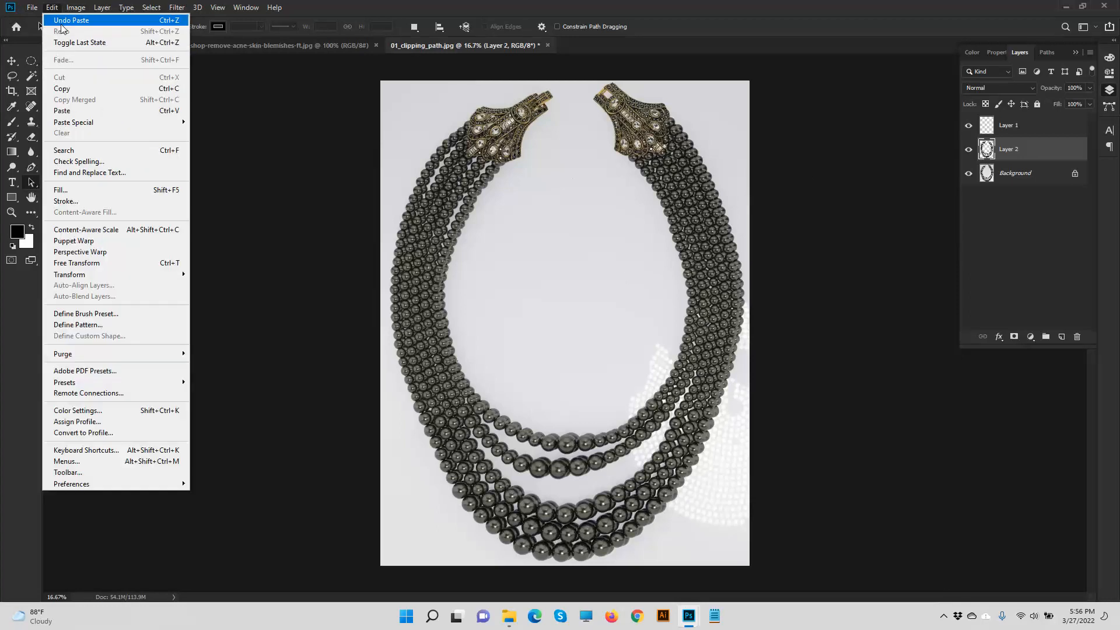
mouse_move(76, 7)
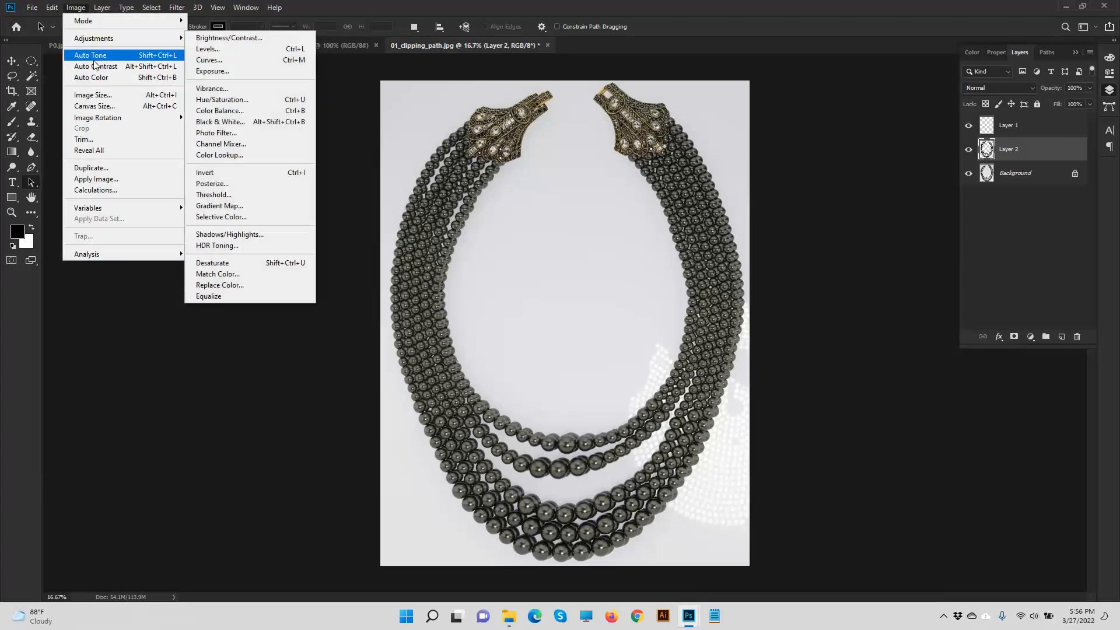
left_click(1069, 175)
left_click(1074, 174)
left_click(71, 6)
left_click(79, 98)
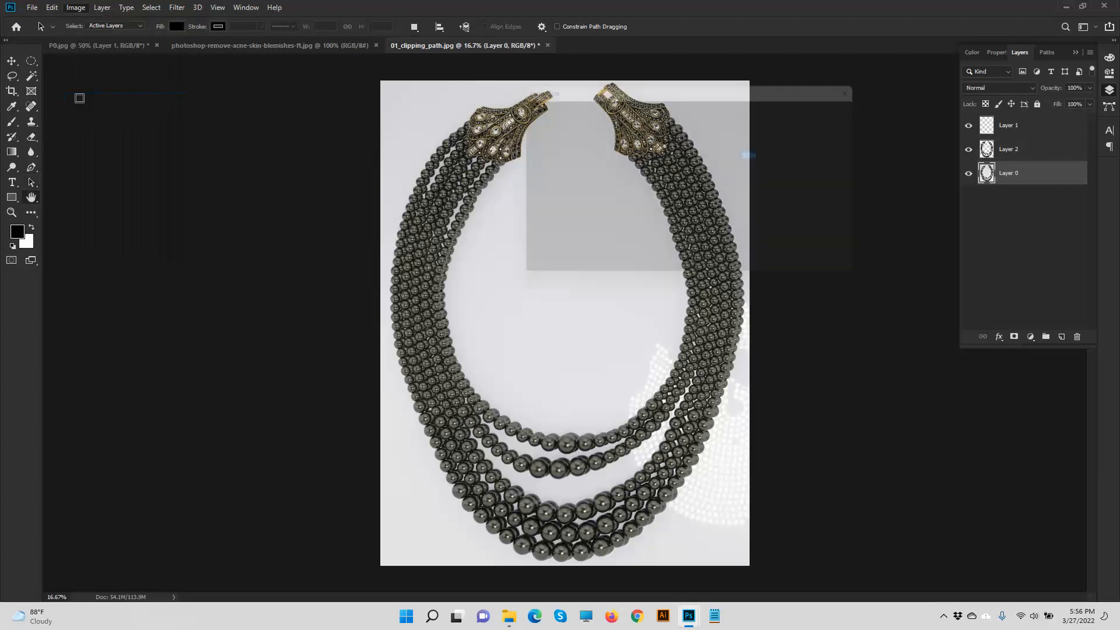
left_click(808, 266)
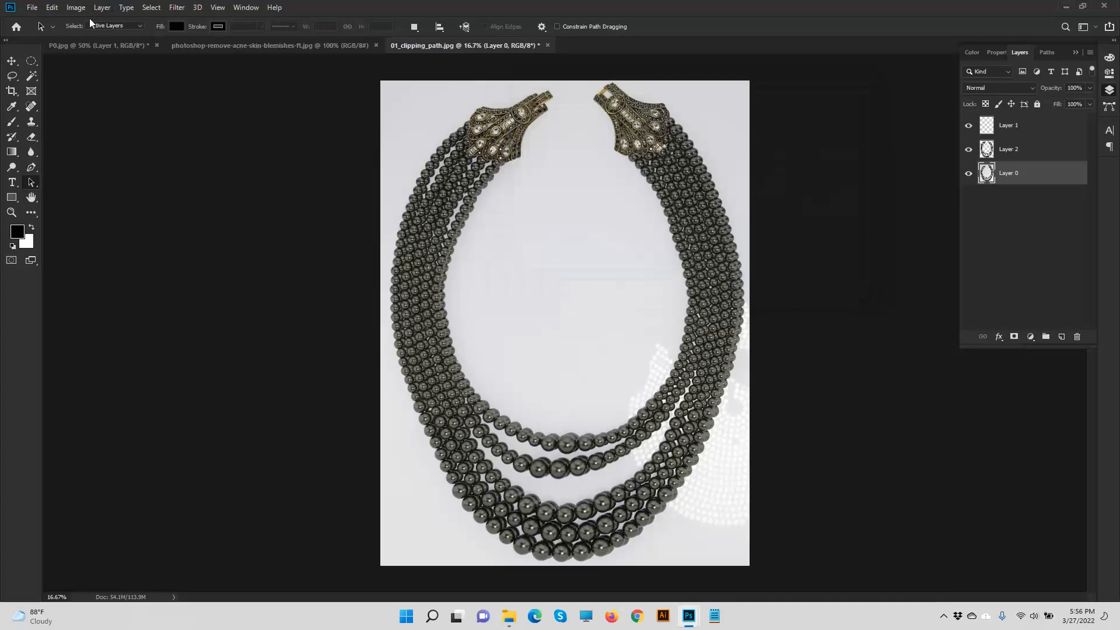
- Extend the canvas to the right by setting its width to 8000 pixels with the anchor at middle left
left_click(81, 9)
left_click(73, 106)
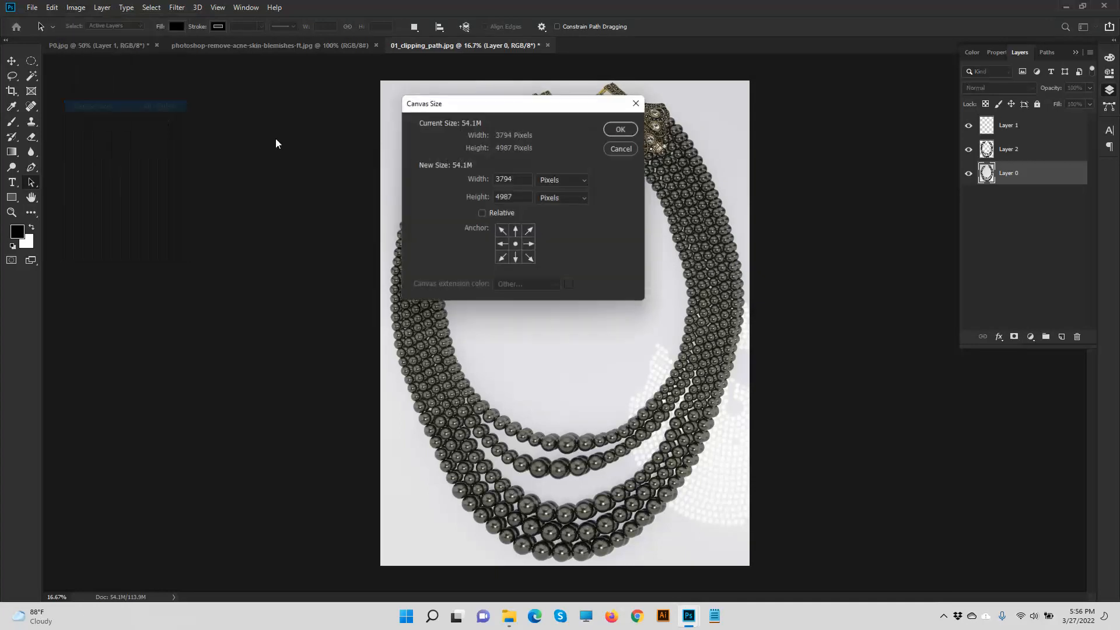
left_click(502, 244)
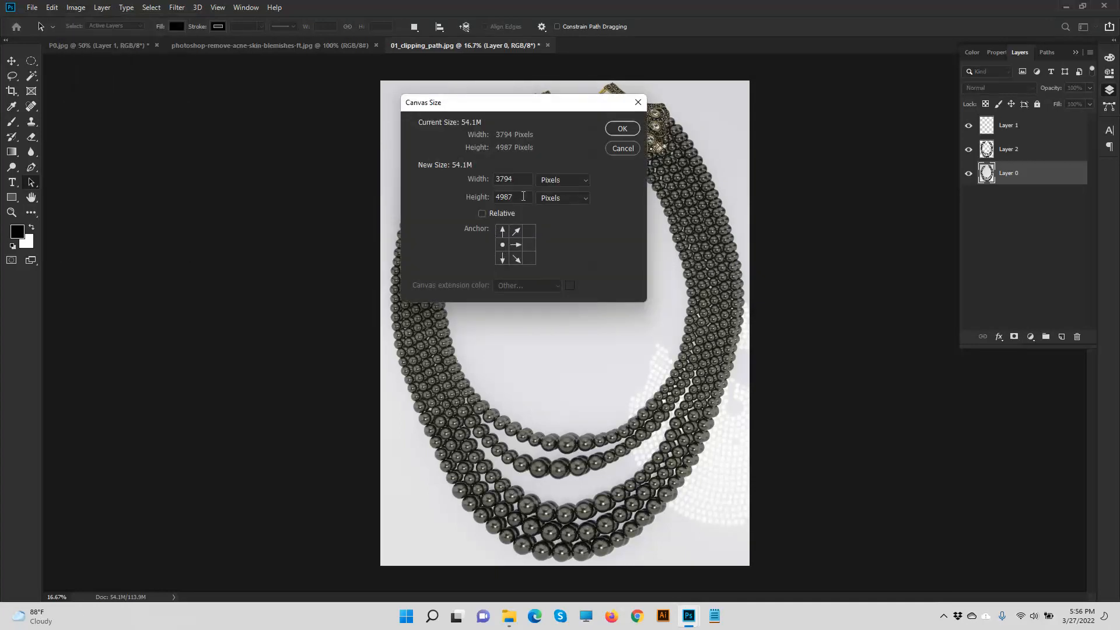
left_click_drag(519, 181, 434, 176)
type("7000")
key("BackSpace")
key("BackSpace")
key("BackSpace")
key("BackSpace")
type("80000")
key("Return")
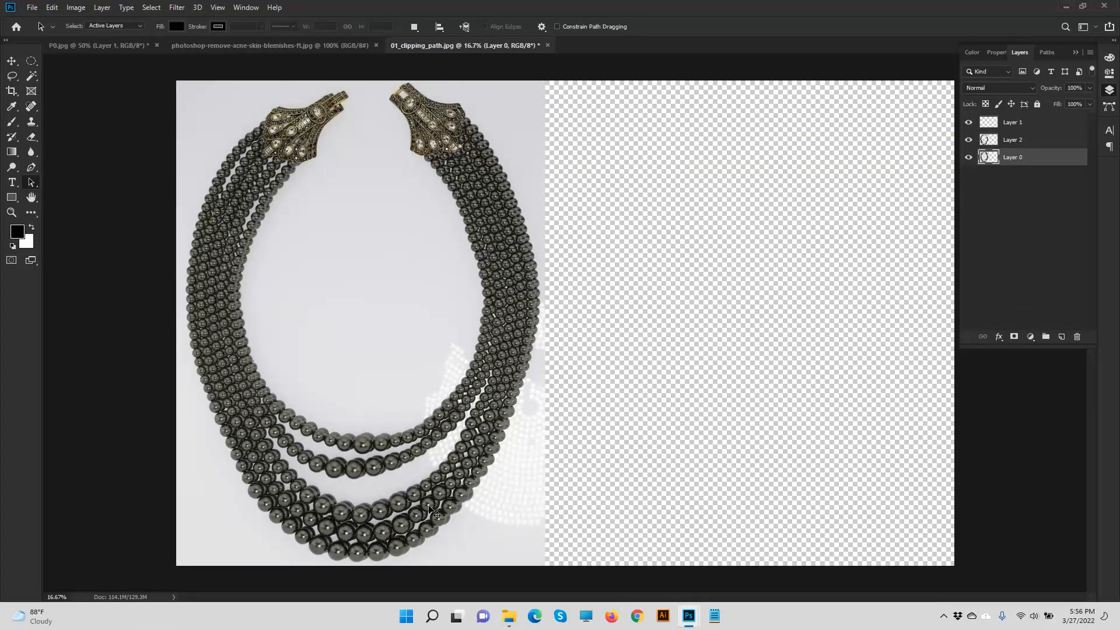
- Move the cutout necklace onto the empty right half of the canvas, centred beside the original photo
key("v")
left_click_drag(438, 520, 847, 533)
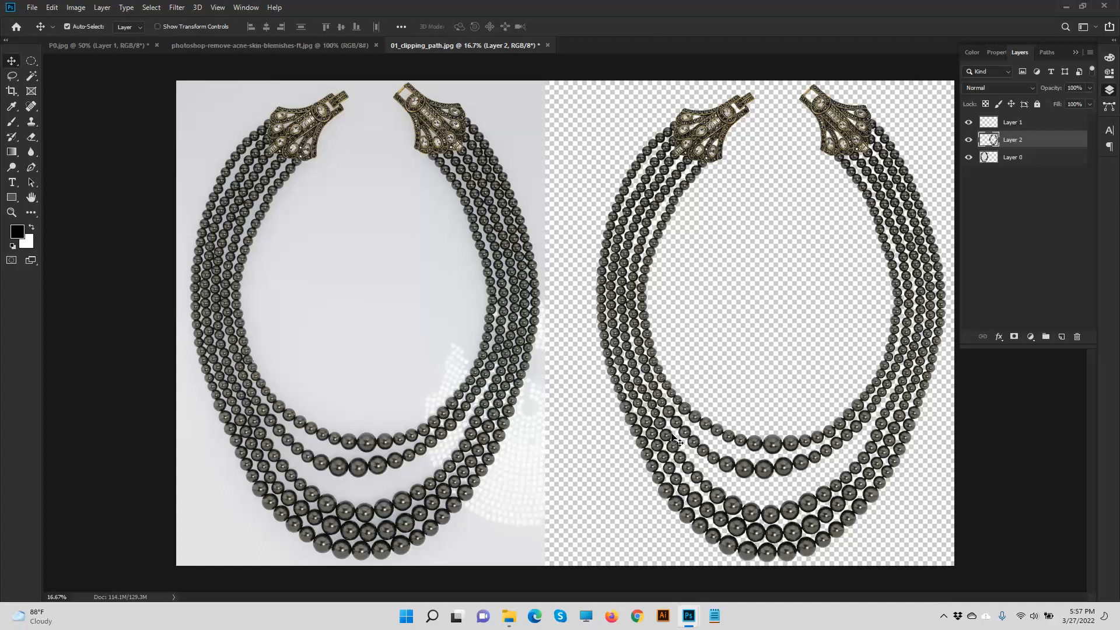
left_click_drag(679, 436, 662, 437)
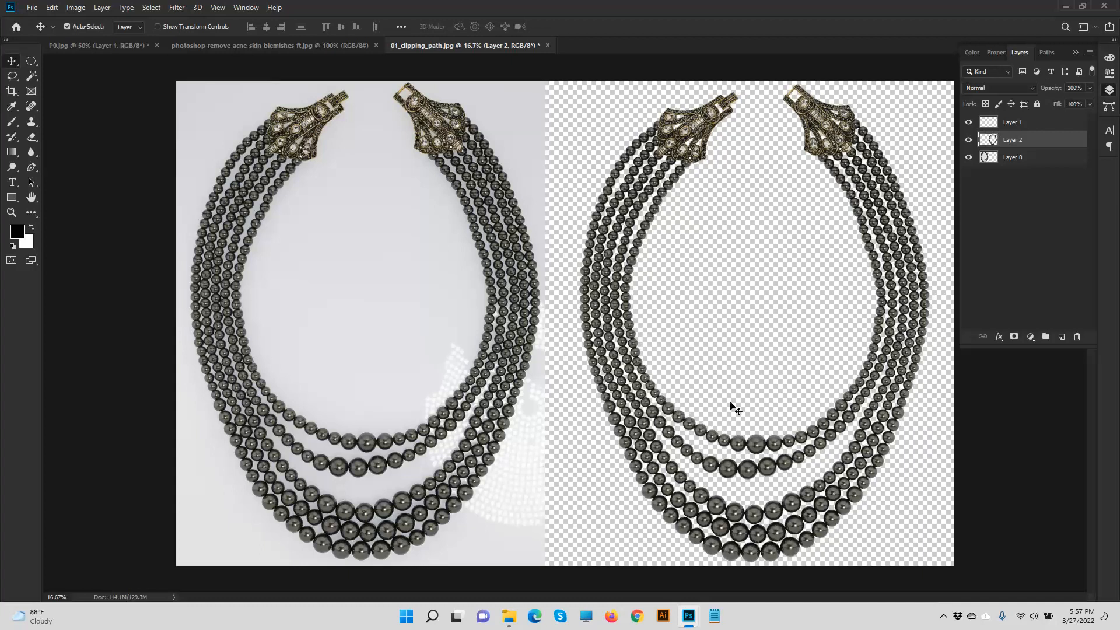
- Place the empty Layer 1 below all other layers and fill it with white
left_click_drag(1035, 122, 1040, 191)
key("alt+BackSpace")
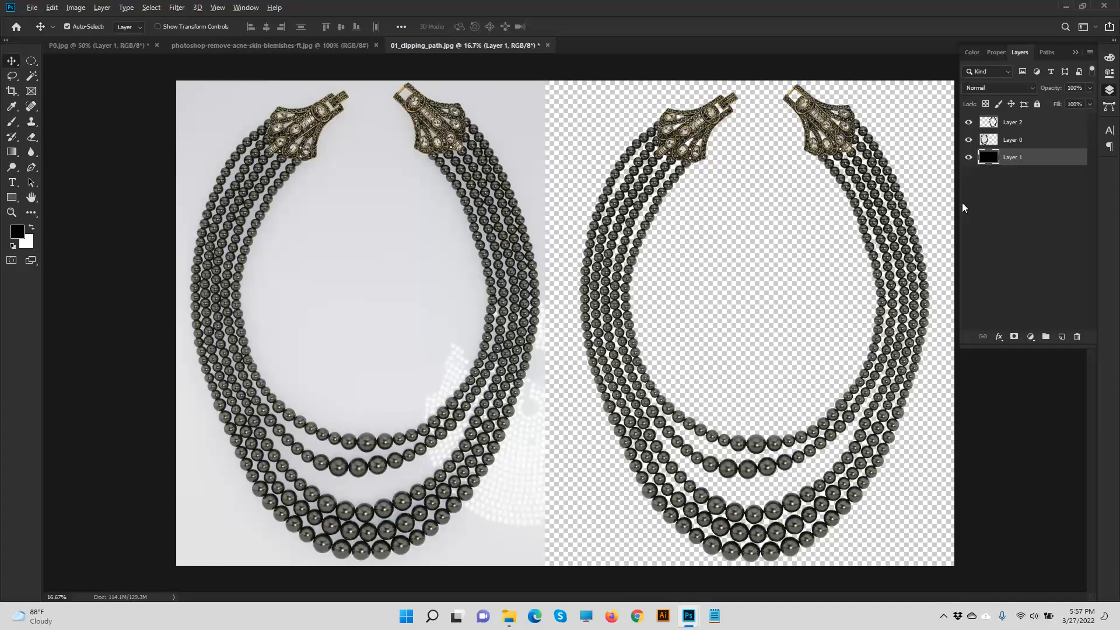
key("ctrl+BackSpace")
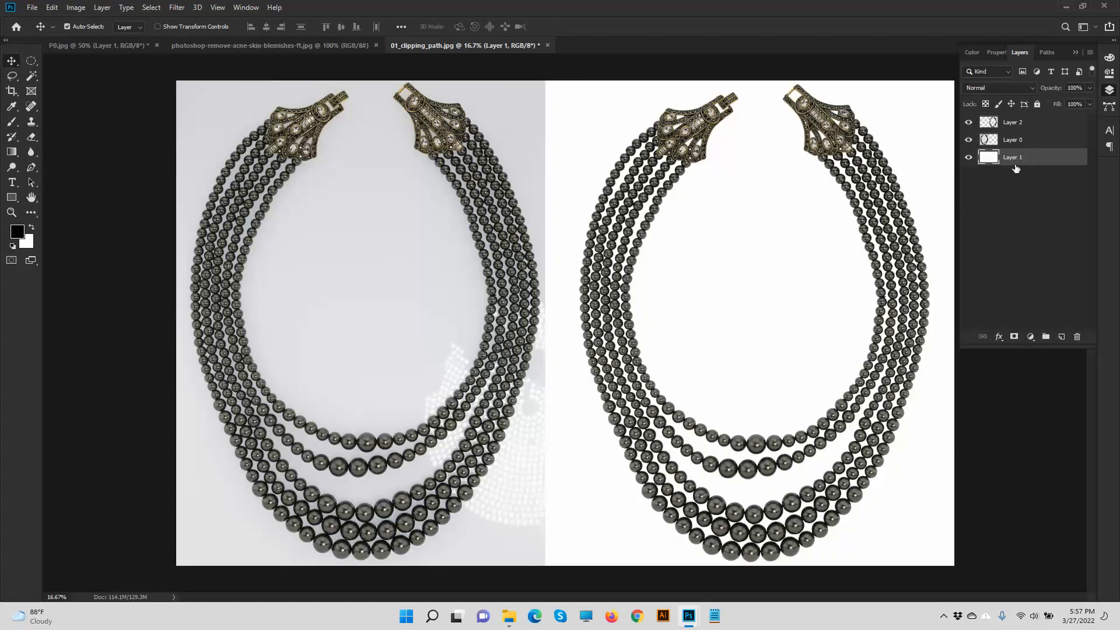
- Display the Work Path over the original necklace photo and select all its components with the Path Selection tool so their anchor points show
left_click(987, 143)
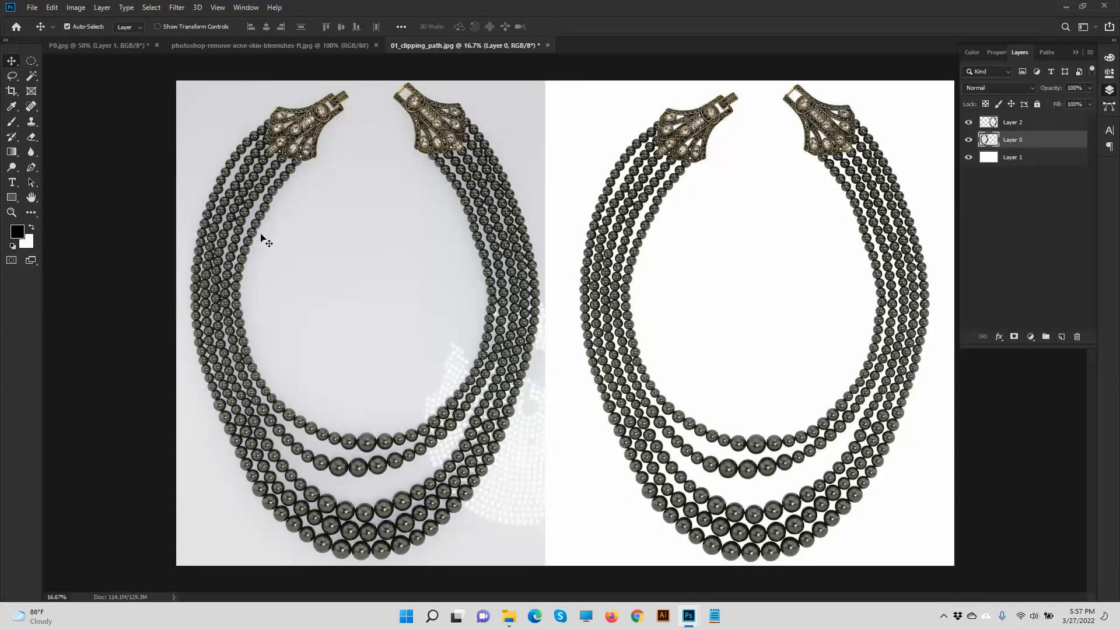
left_click(1042, 53)
left_click(996, 71)
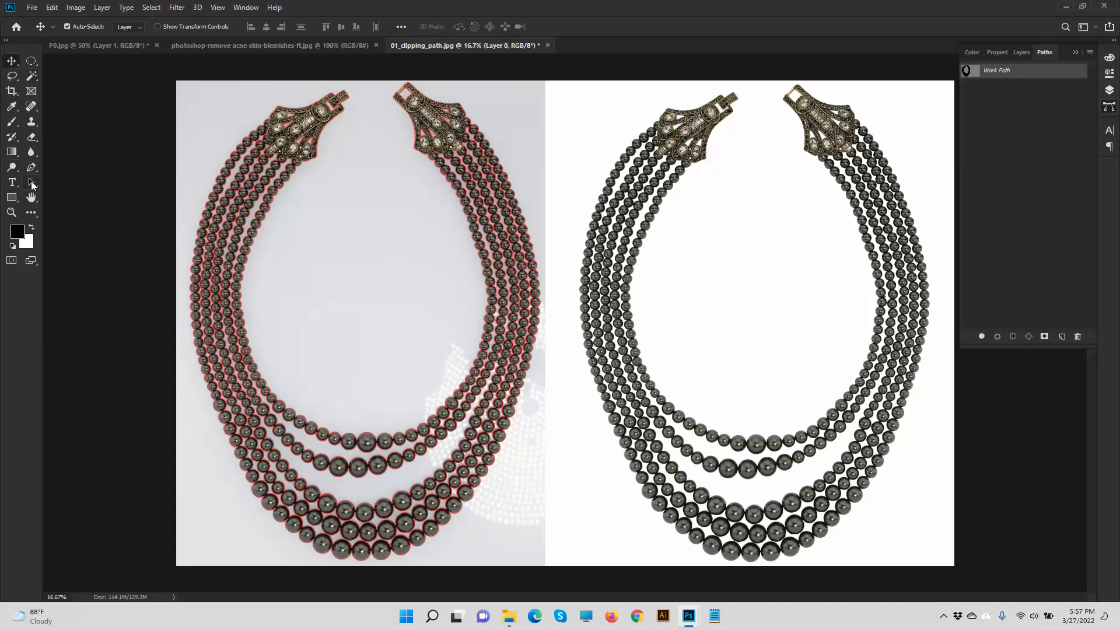
left_click(31, 183)
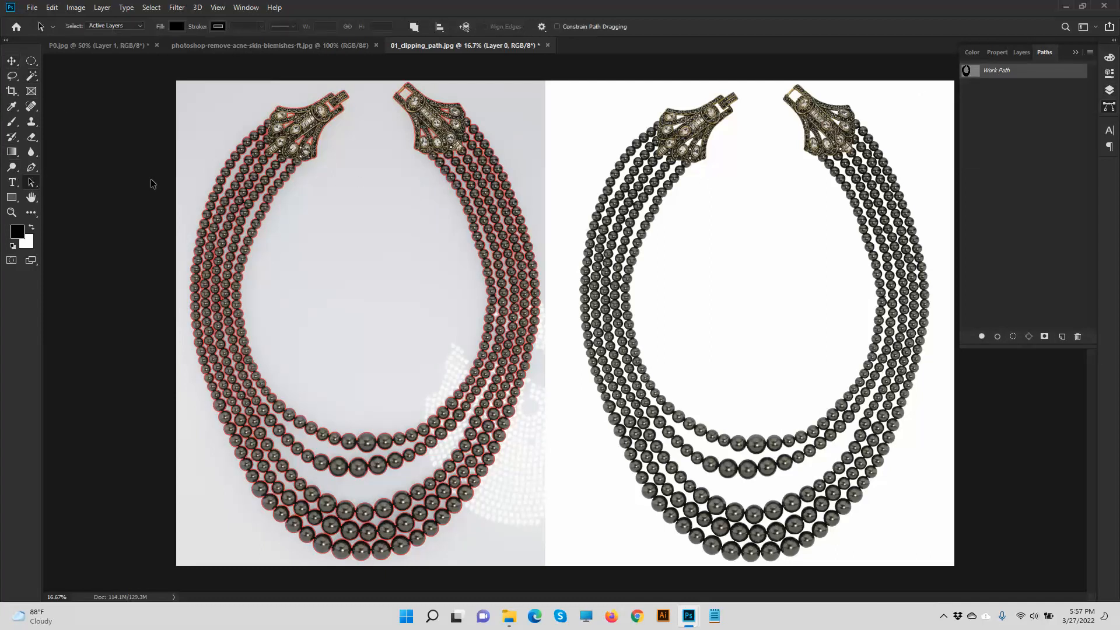
right_click(32, 184)
left_click(76, 183)
left_click_drag(141, 83, 553, 583)
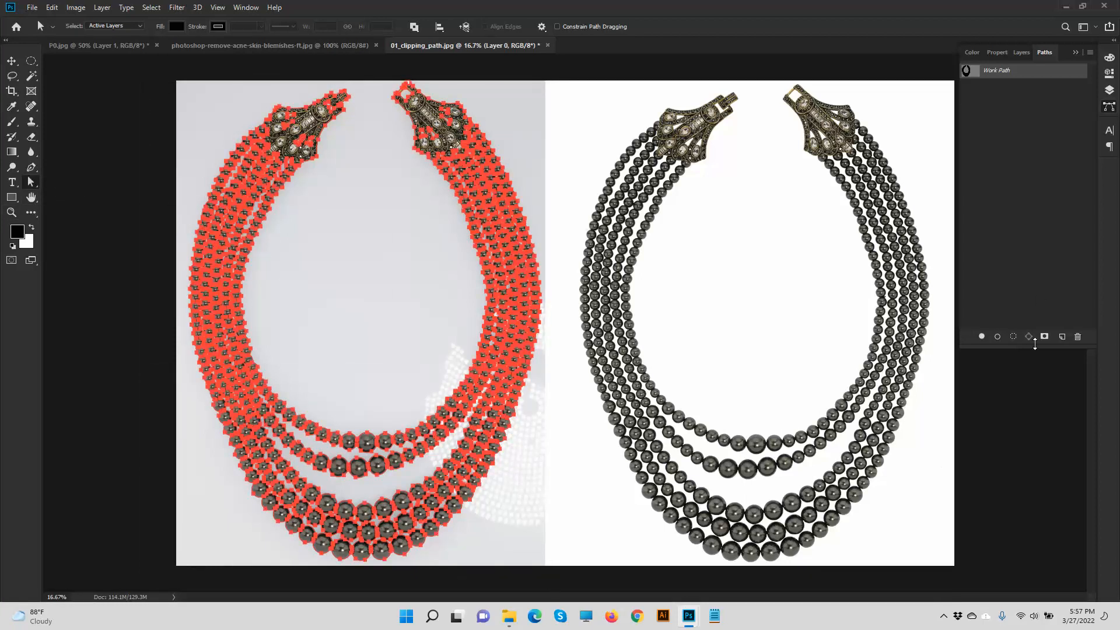
- Hide and show the white backdrop and the necklace cutout layers to compare them, leaving the backdrop layer selected
left_click(1020, 52)
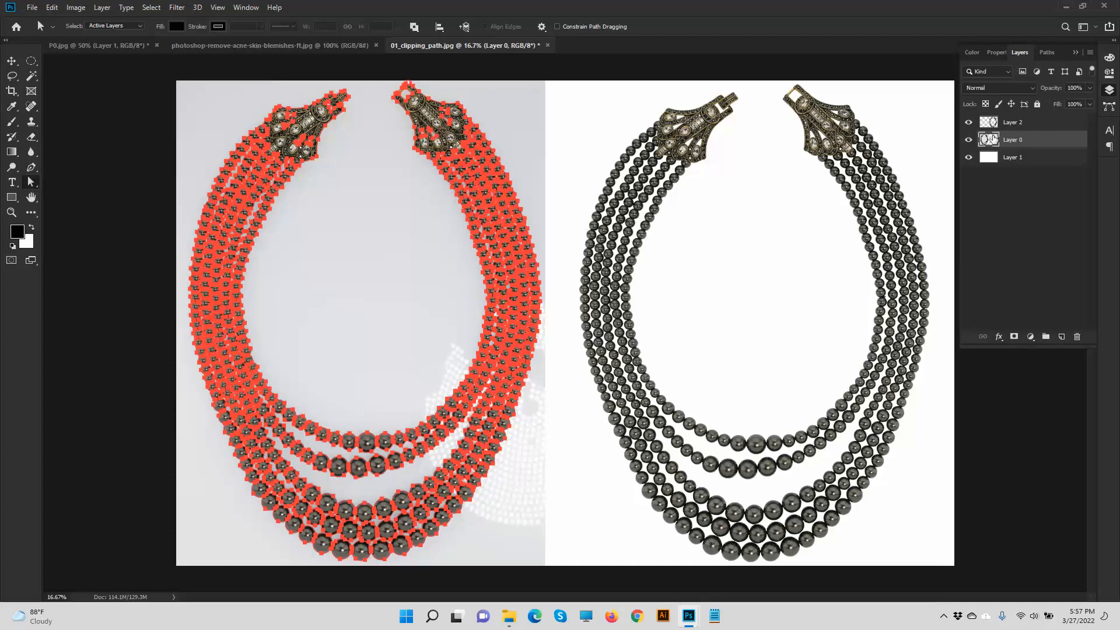
left_click(968, 158)
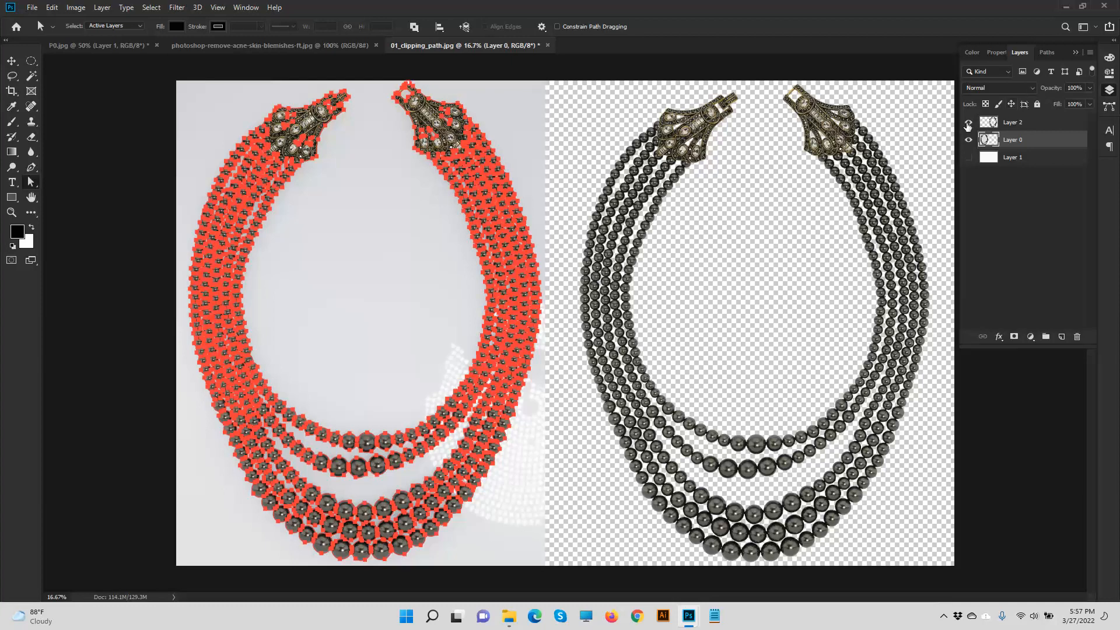
left_click(968, 122)
left_click(968, 122)
left_click(1020, 161)
left_click(968, 157)
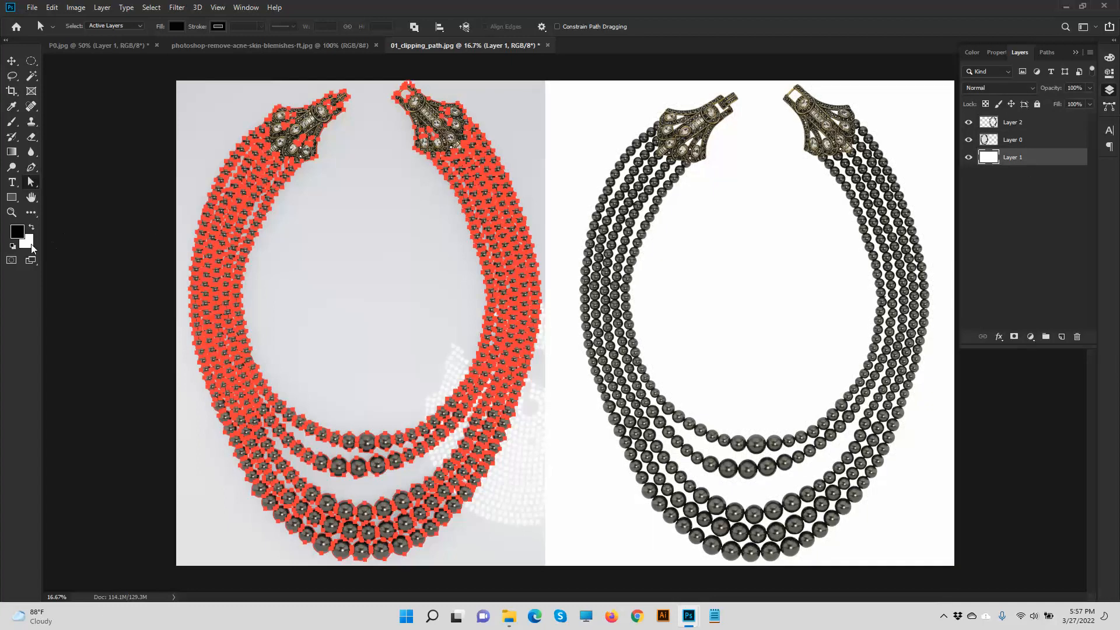
- Set the foreground colour to a bright, fully saturated blue and fill the backdrop Layer 1 with it
left_click(19, 233)
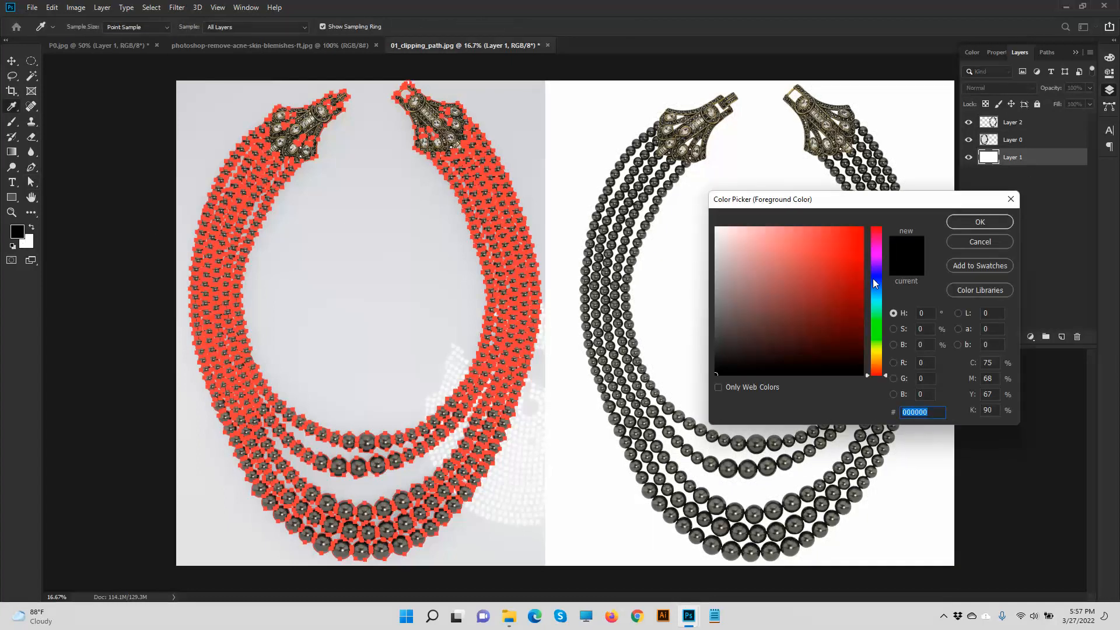
left_click(875, 277)
left_click(863, 227)
left_click(984, 228)
key("alt+BackSpace")
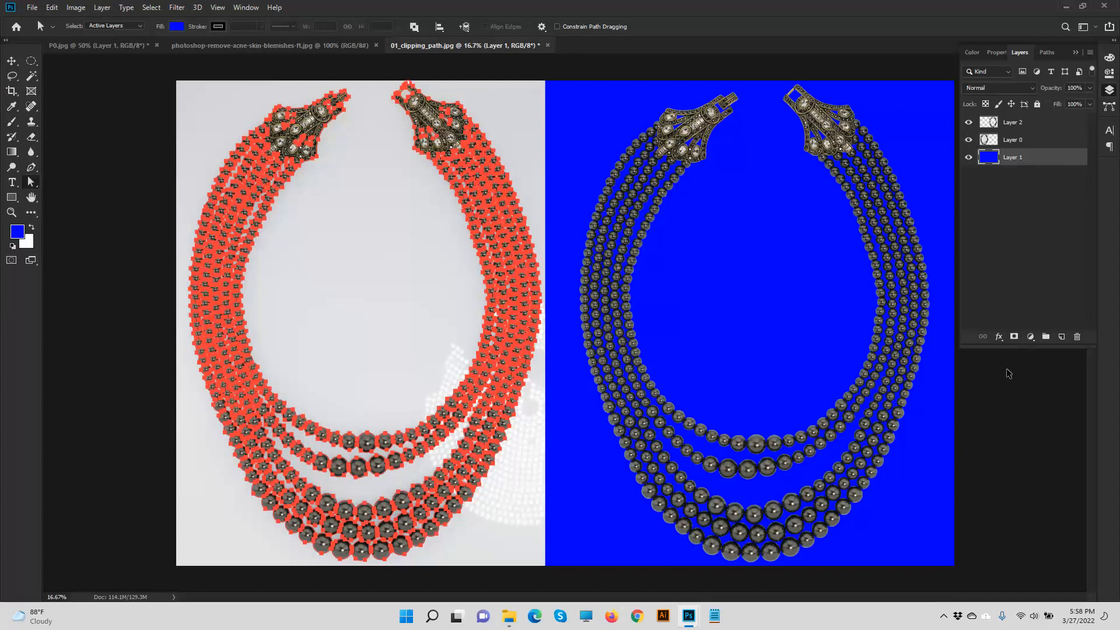
- Examine the cutout edges around the bead strands and the openings in the jewelled left clasp against the blue backdrop
scroll(922, 425, "up", 4)
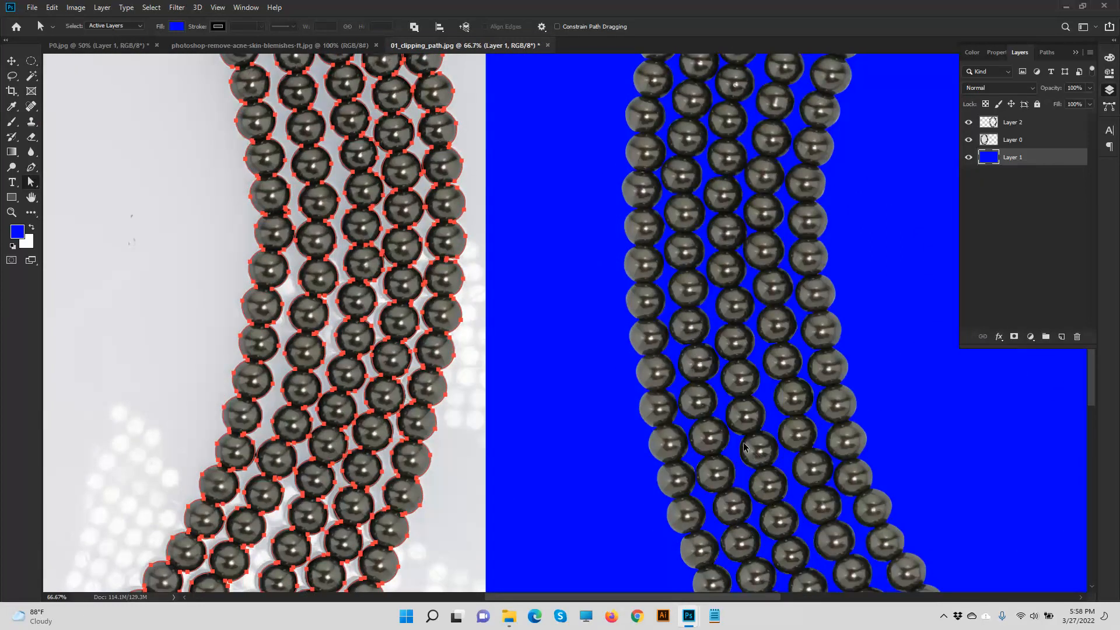
scroll(752, 461, "up", 4)
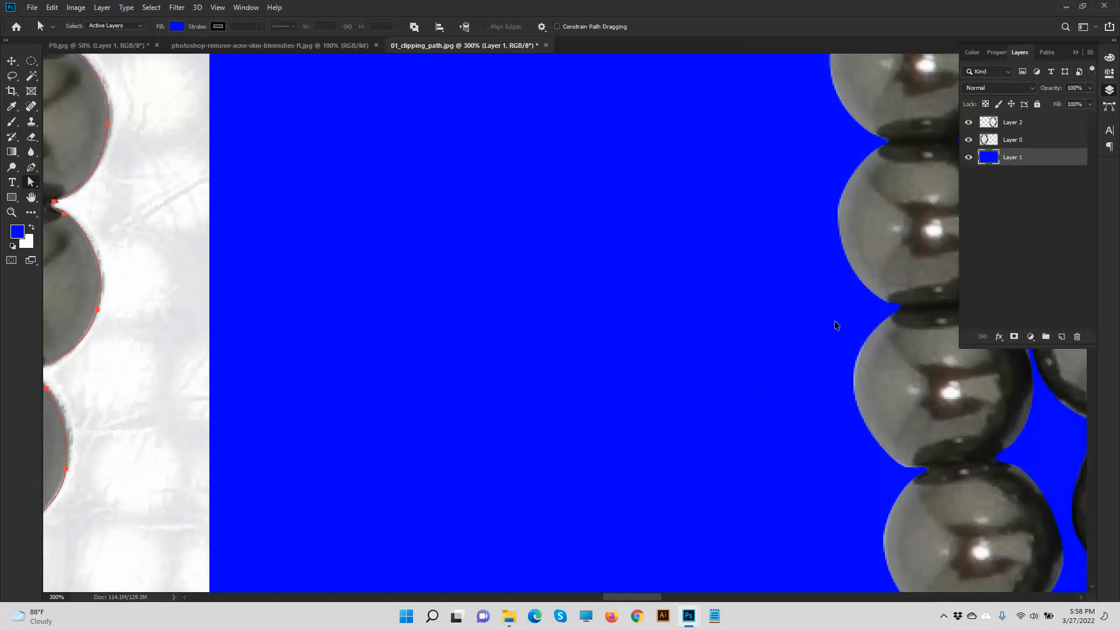
scroll(905, 218, "down", 4)
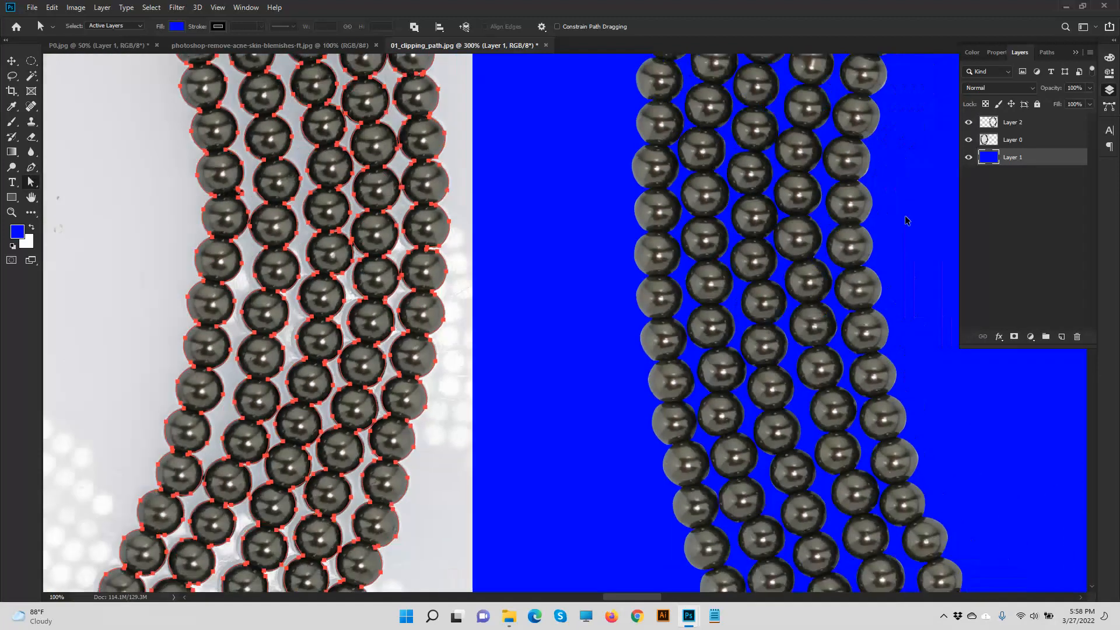
scroll(905, 220, "down", 4)
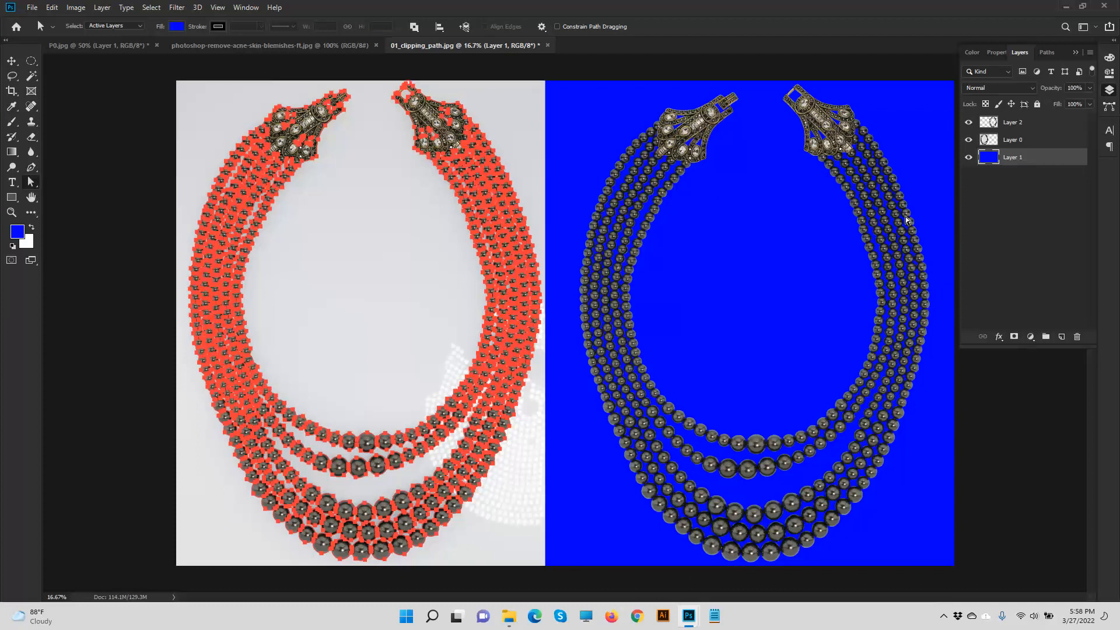
left_click(11, 212)
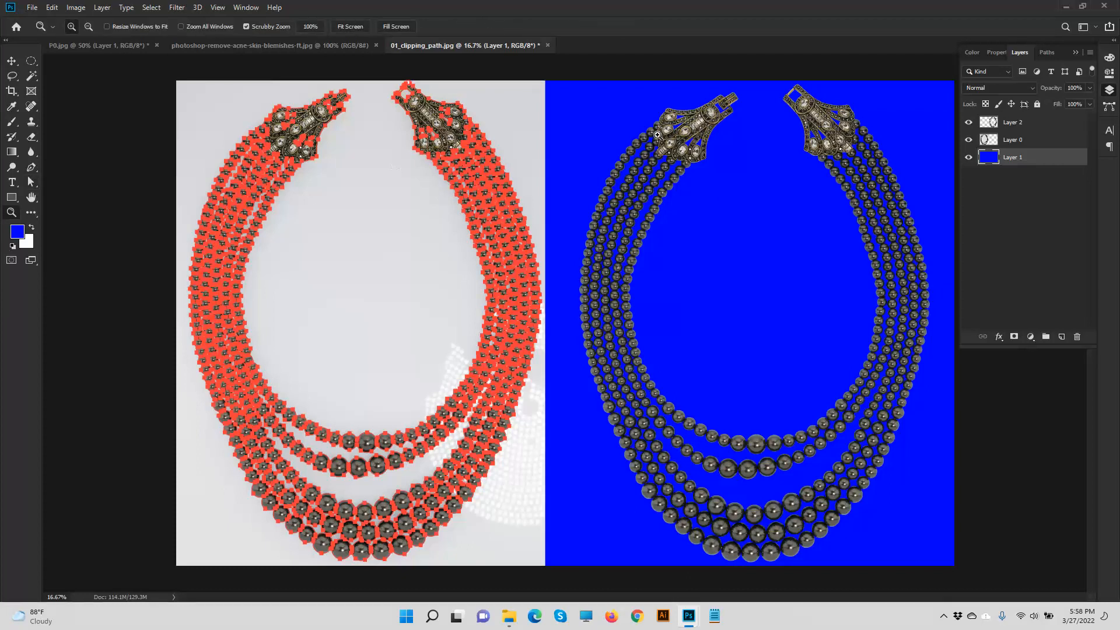
left_click_drag(693, 108, 912, 248)
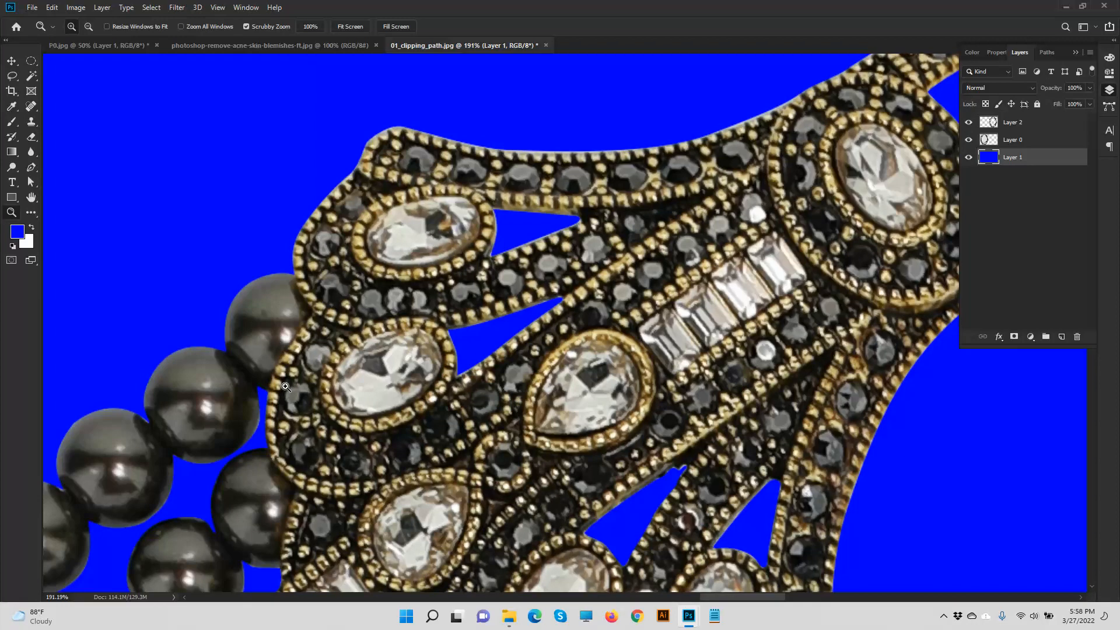
scroll(289, 390, "down", 1)
scroll(313, 430, "down", 4)
scroll(320, 436, "down", 5)
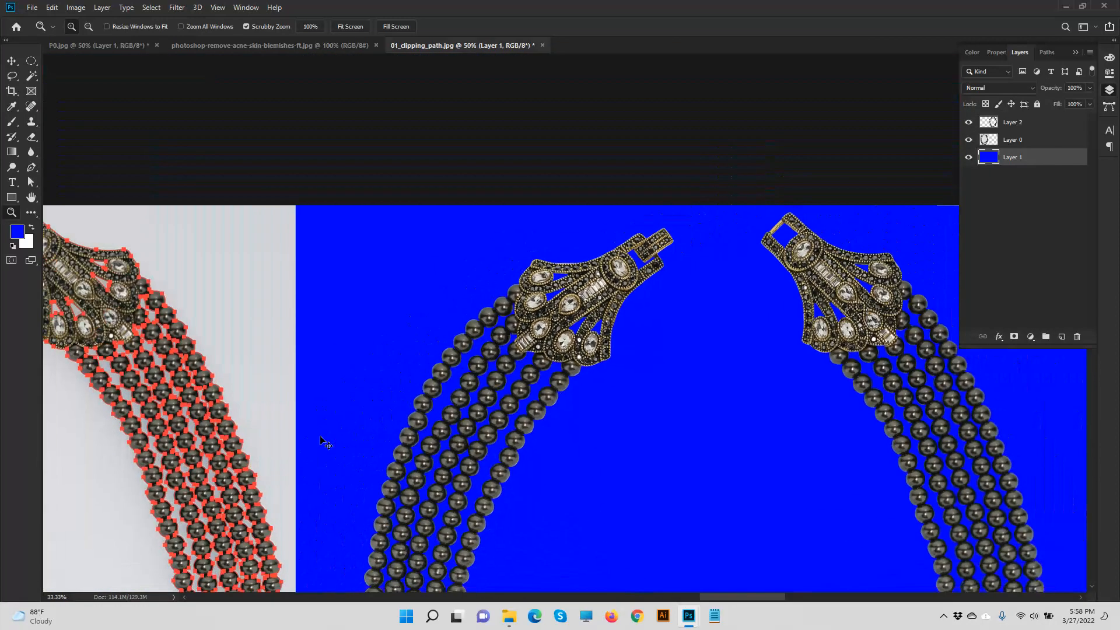
- Save the necklace document as a layered Photoshop file named 224.psd in the Students Projects folder
scroll(320, 437, "down", 4)
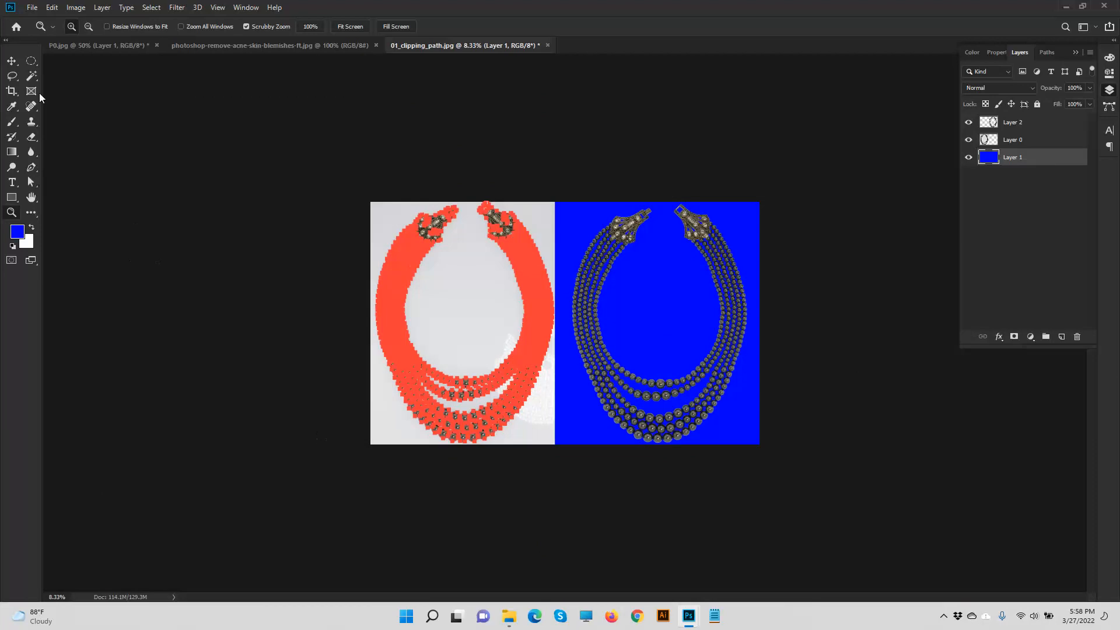
left_click(34, 8)
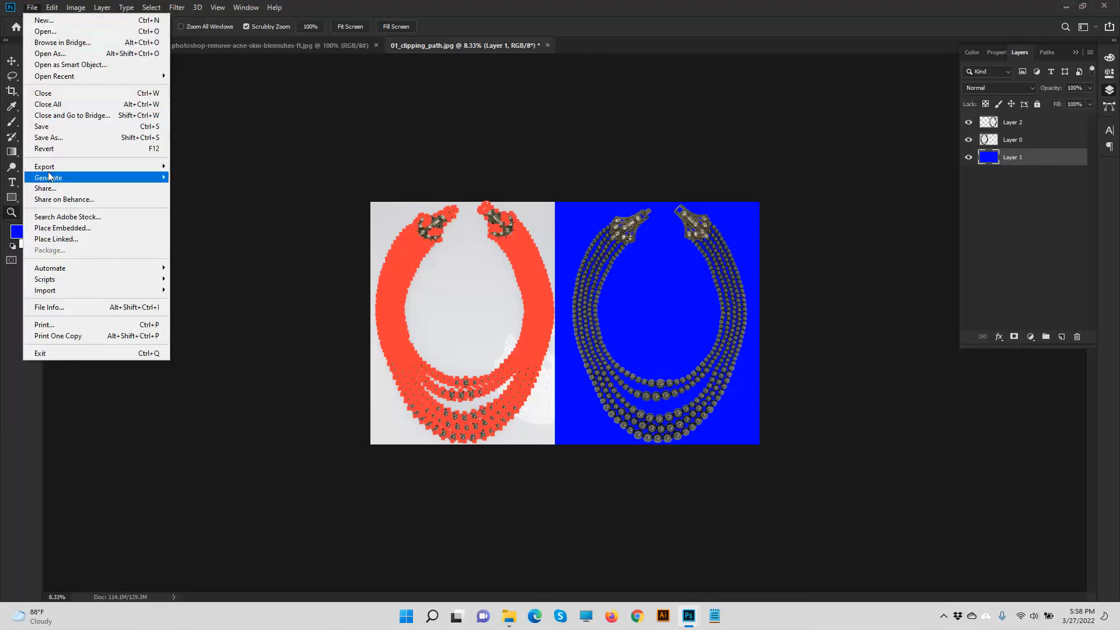
left_click(53, 139)
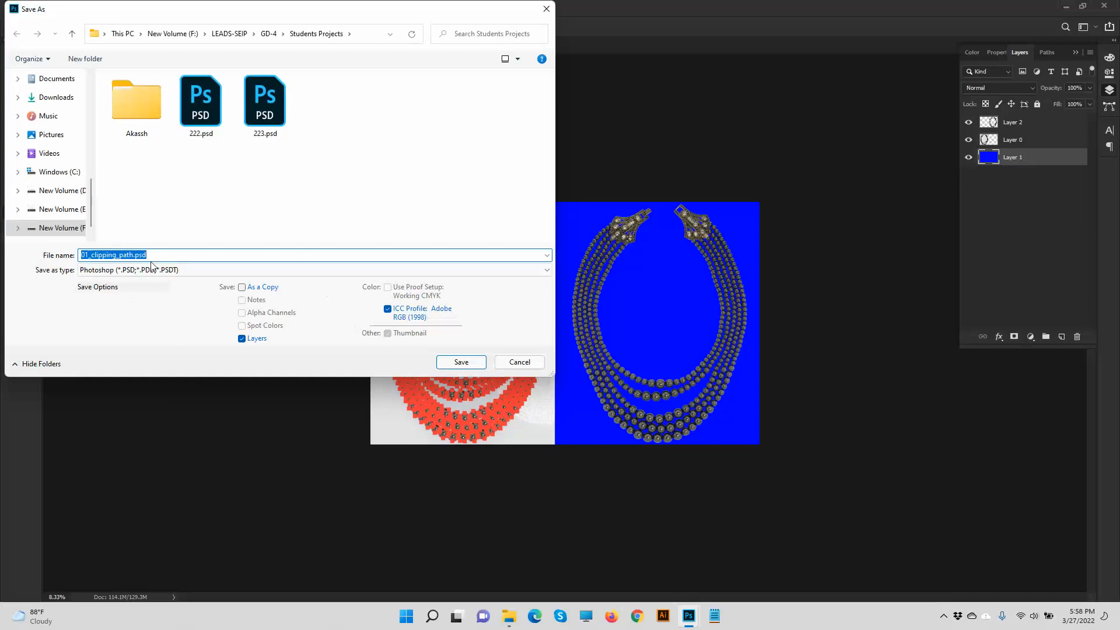
left_click(468, 366)
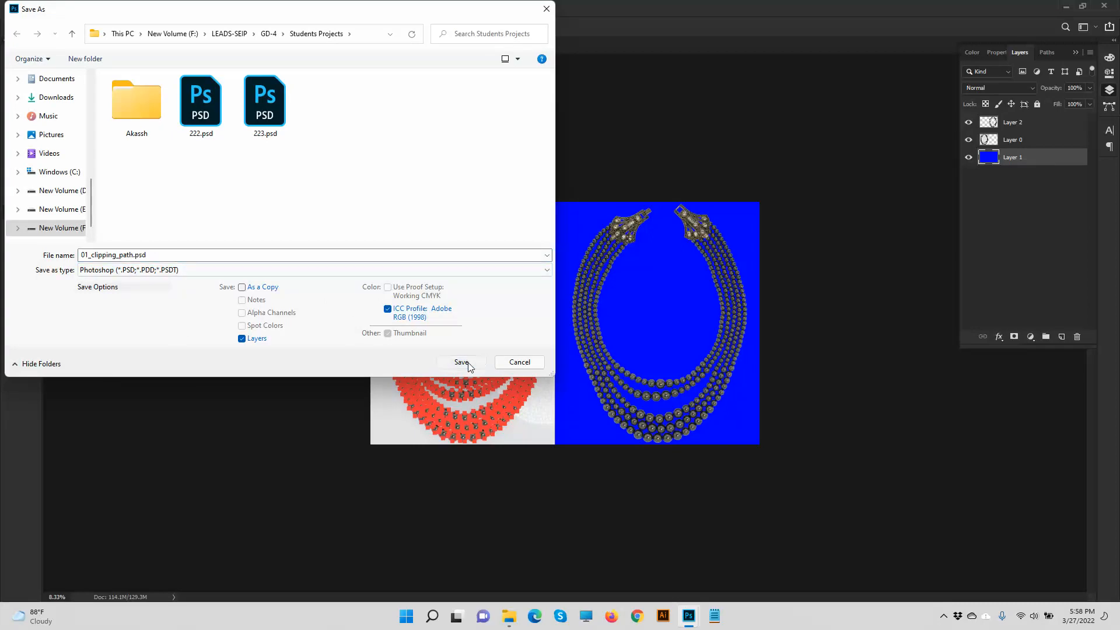
left_click(262, 117)
left_click(135, 254)
left_click(138, 253)
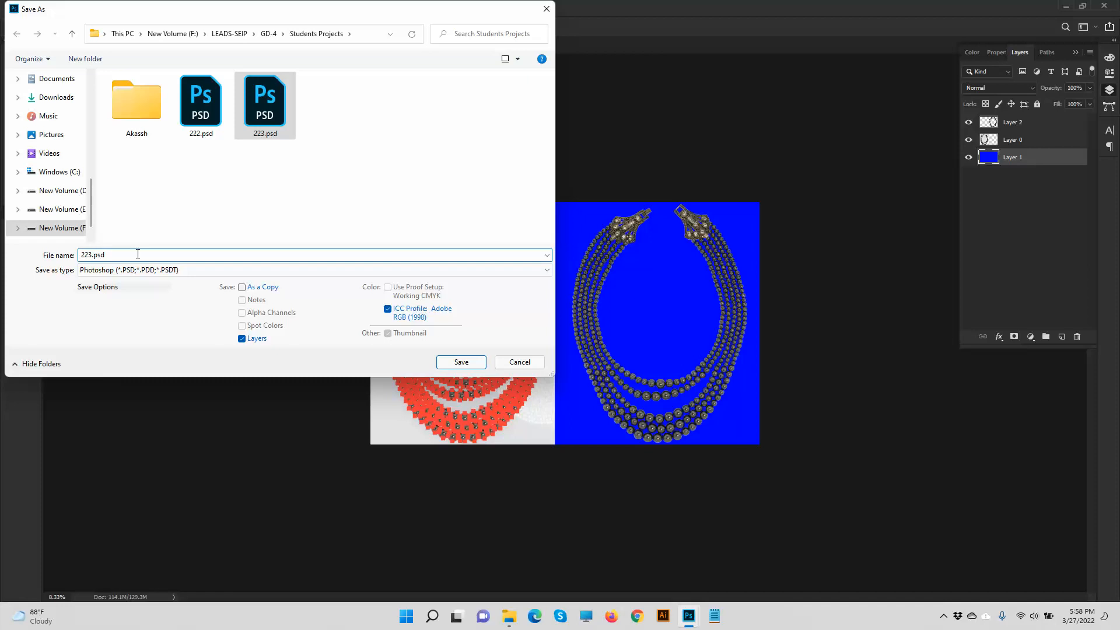
key("BackSpace")
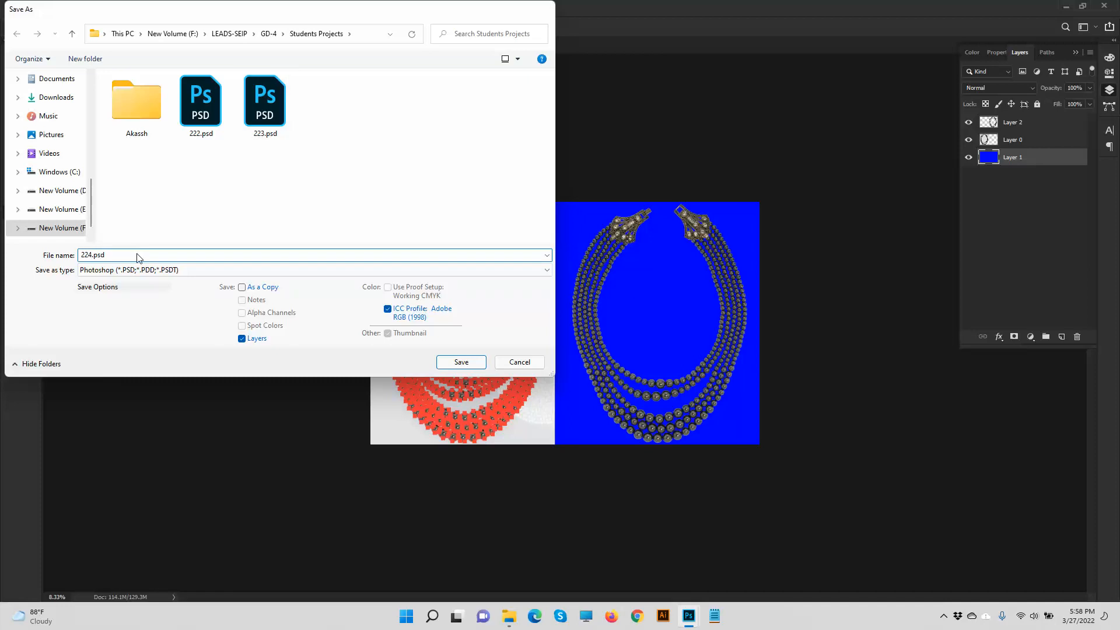
key("Return")
left_click(648, 165)
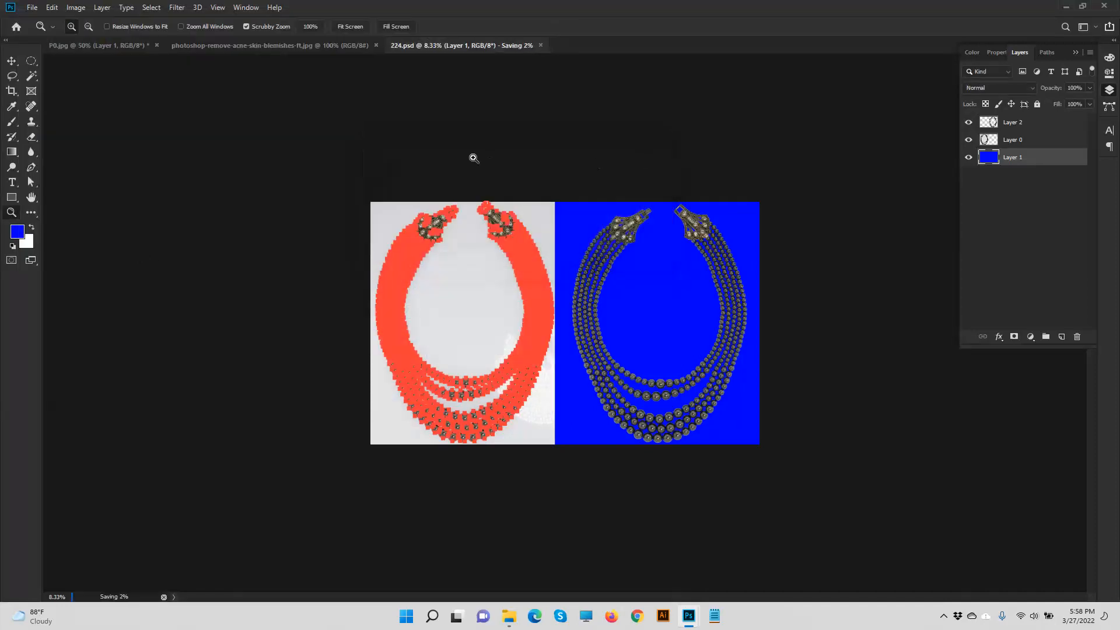